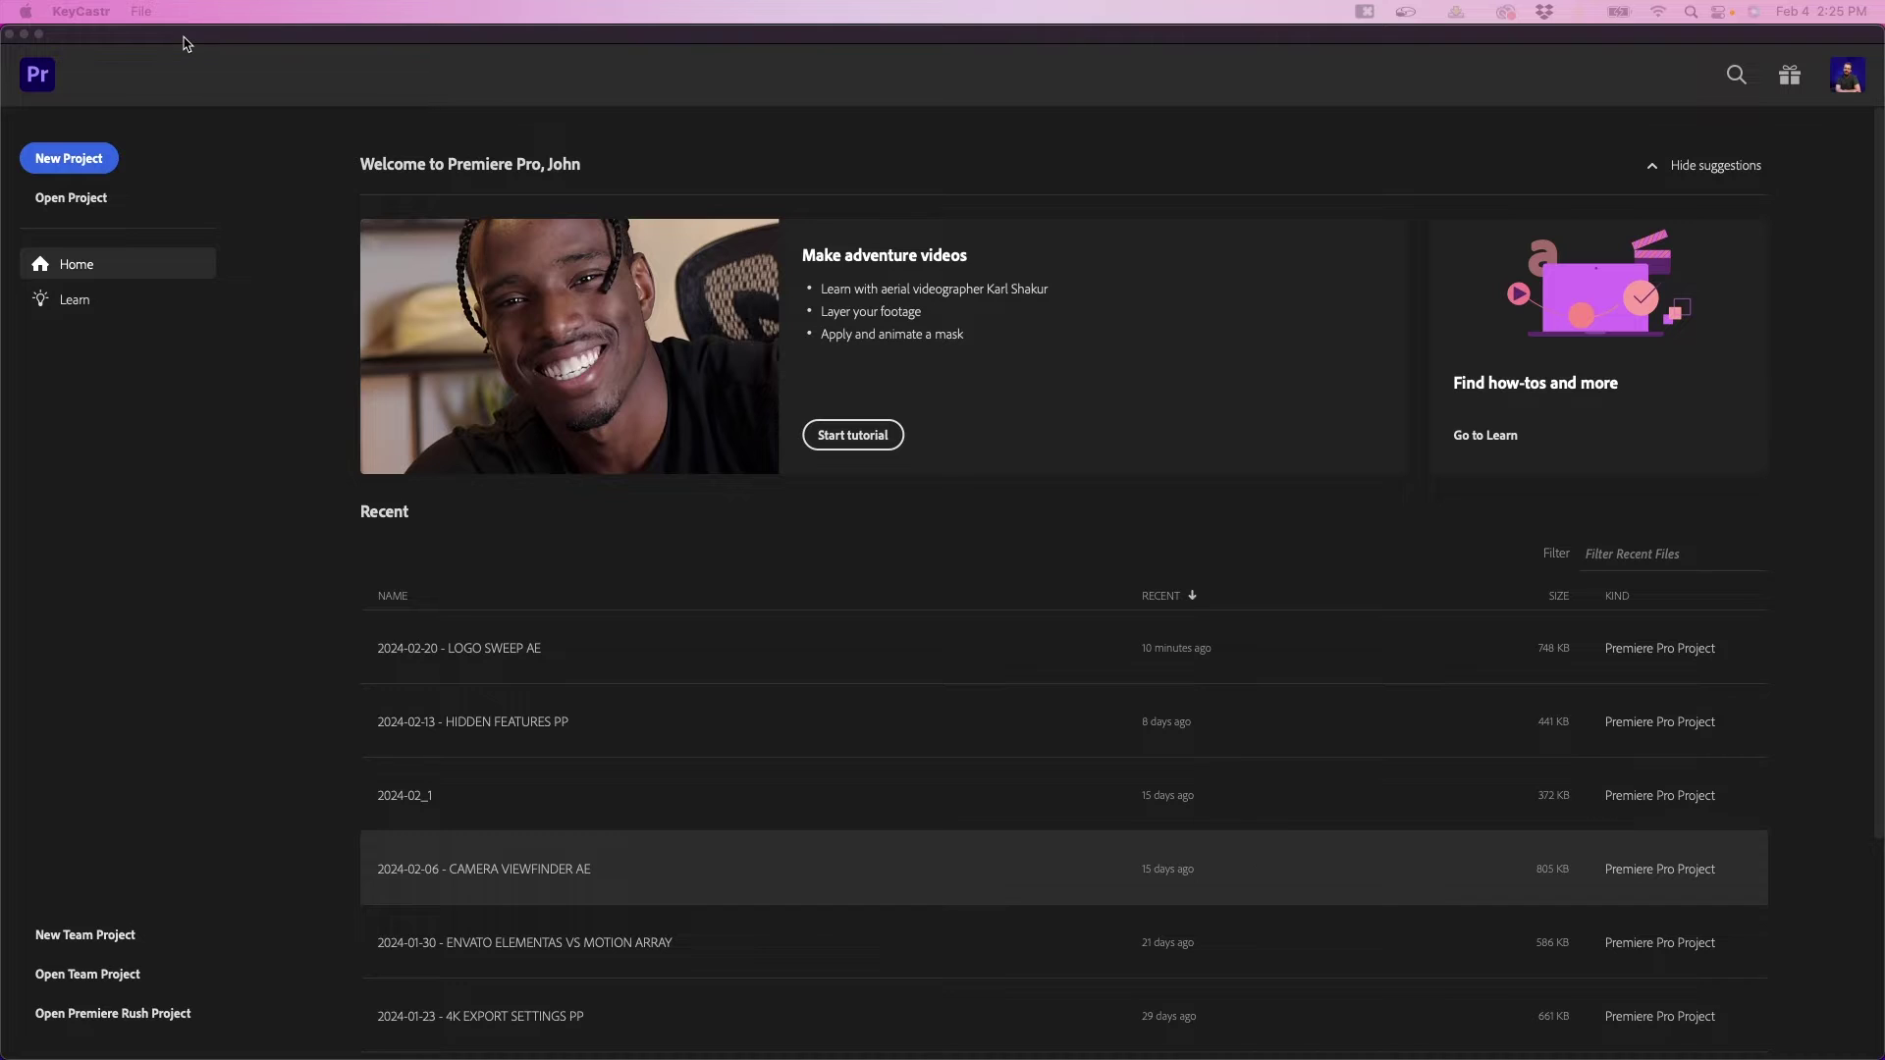
Step: Open the Transcription preferences and leave automatic clip transcription enabled
left_click(185, 44)
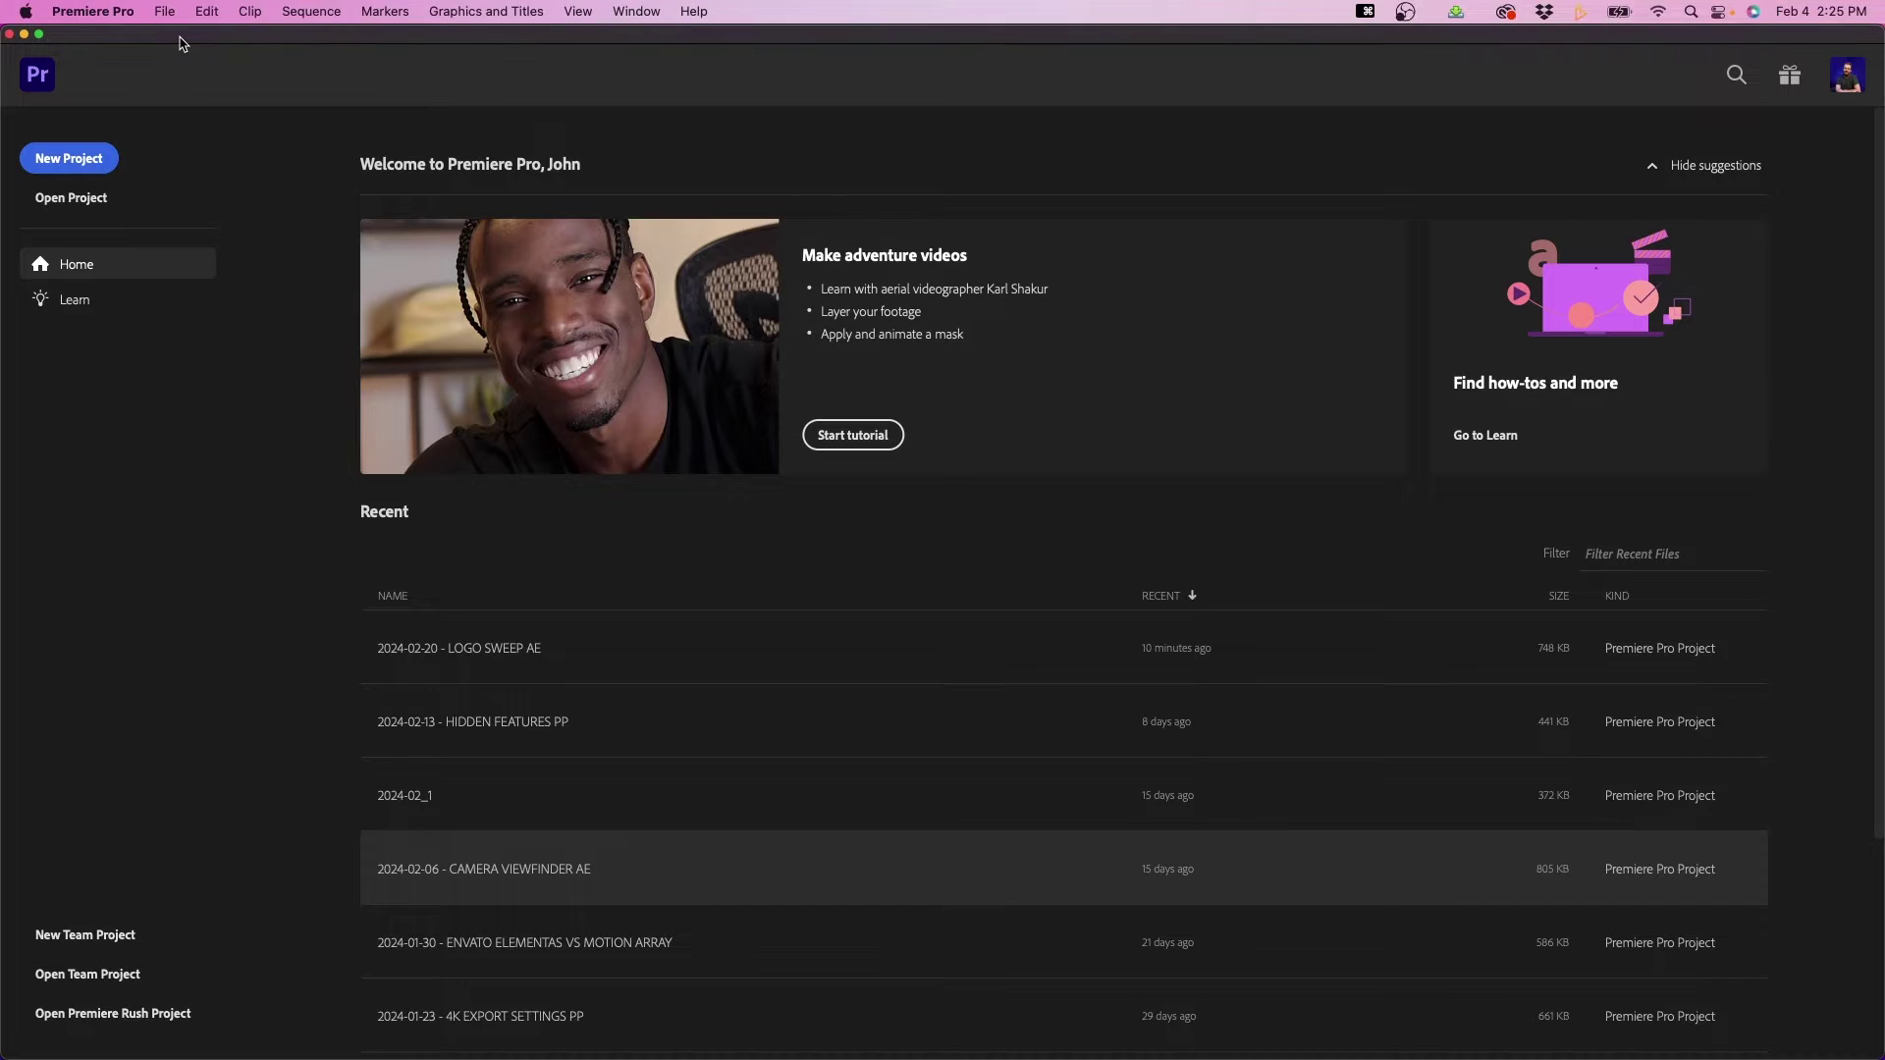
left_click(107, 17)
mouse_move(196, 74)
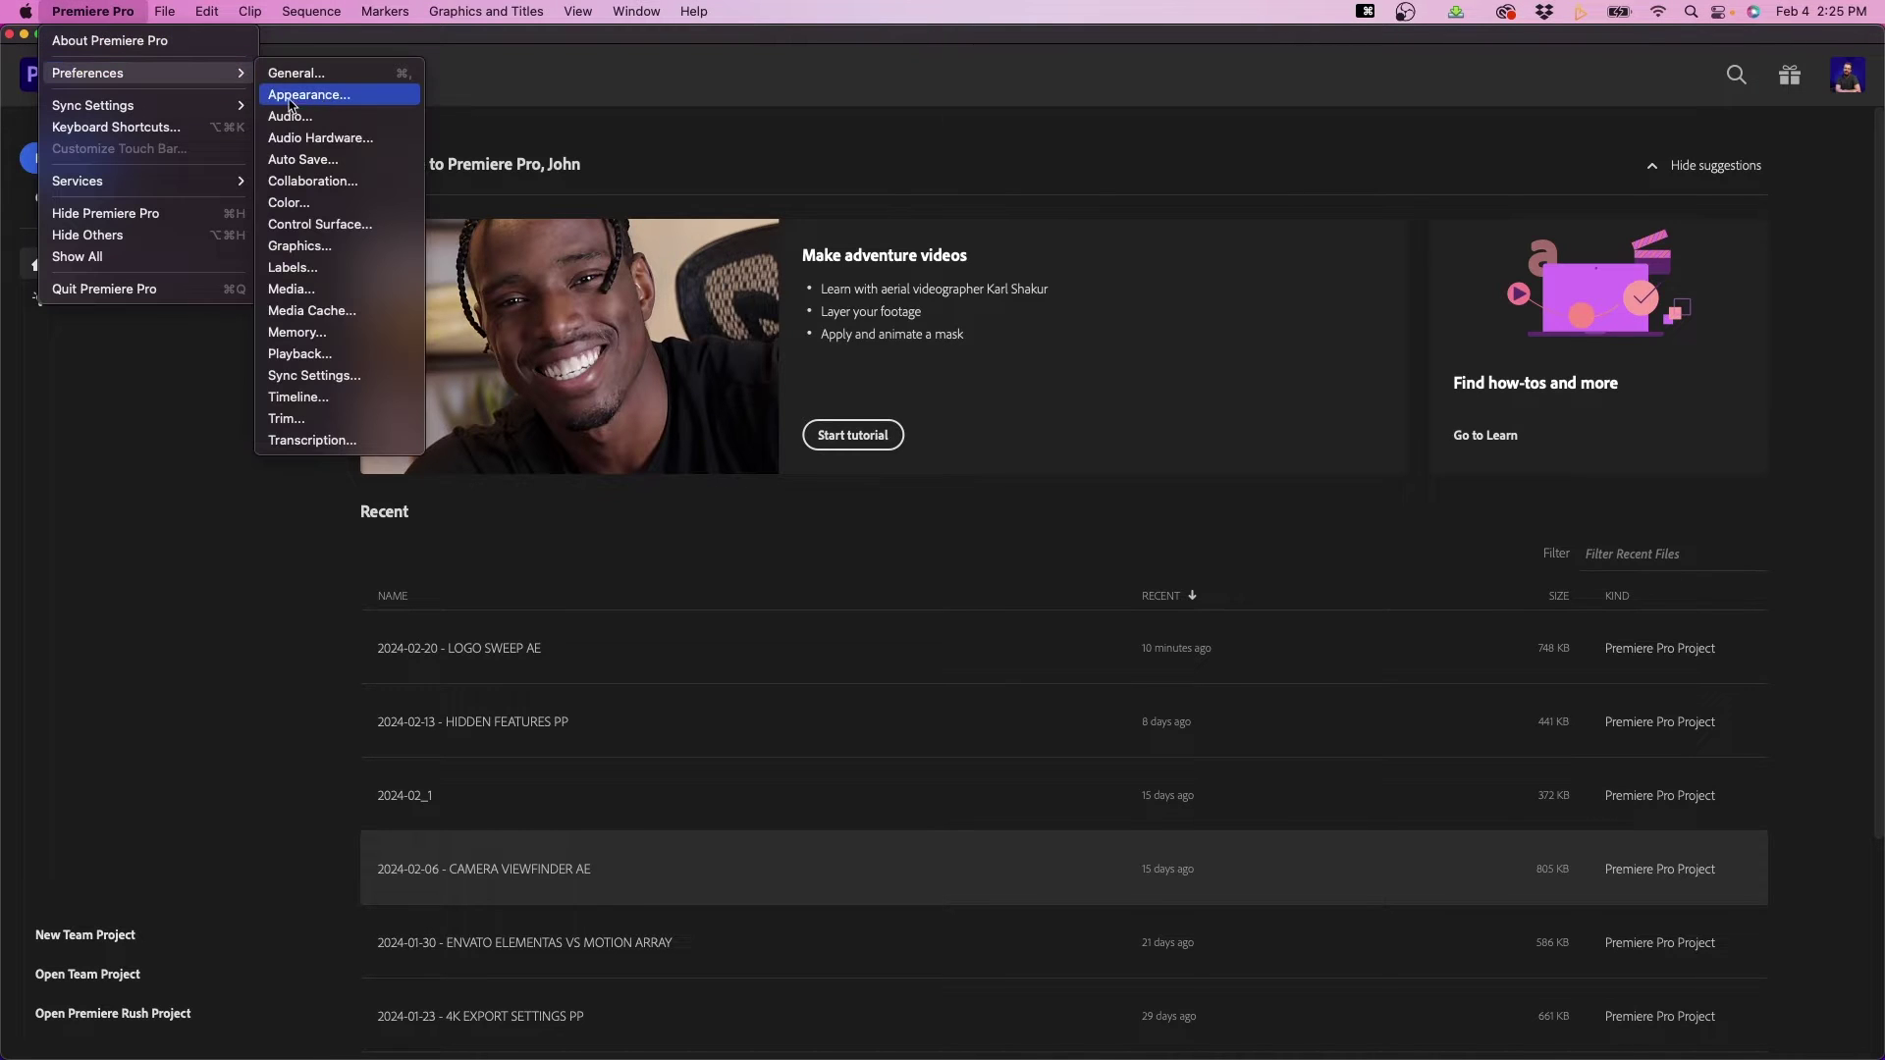
left_click(307, 441)
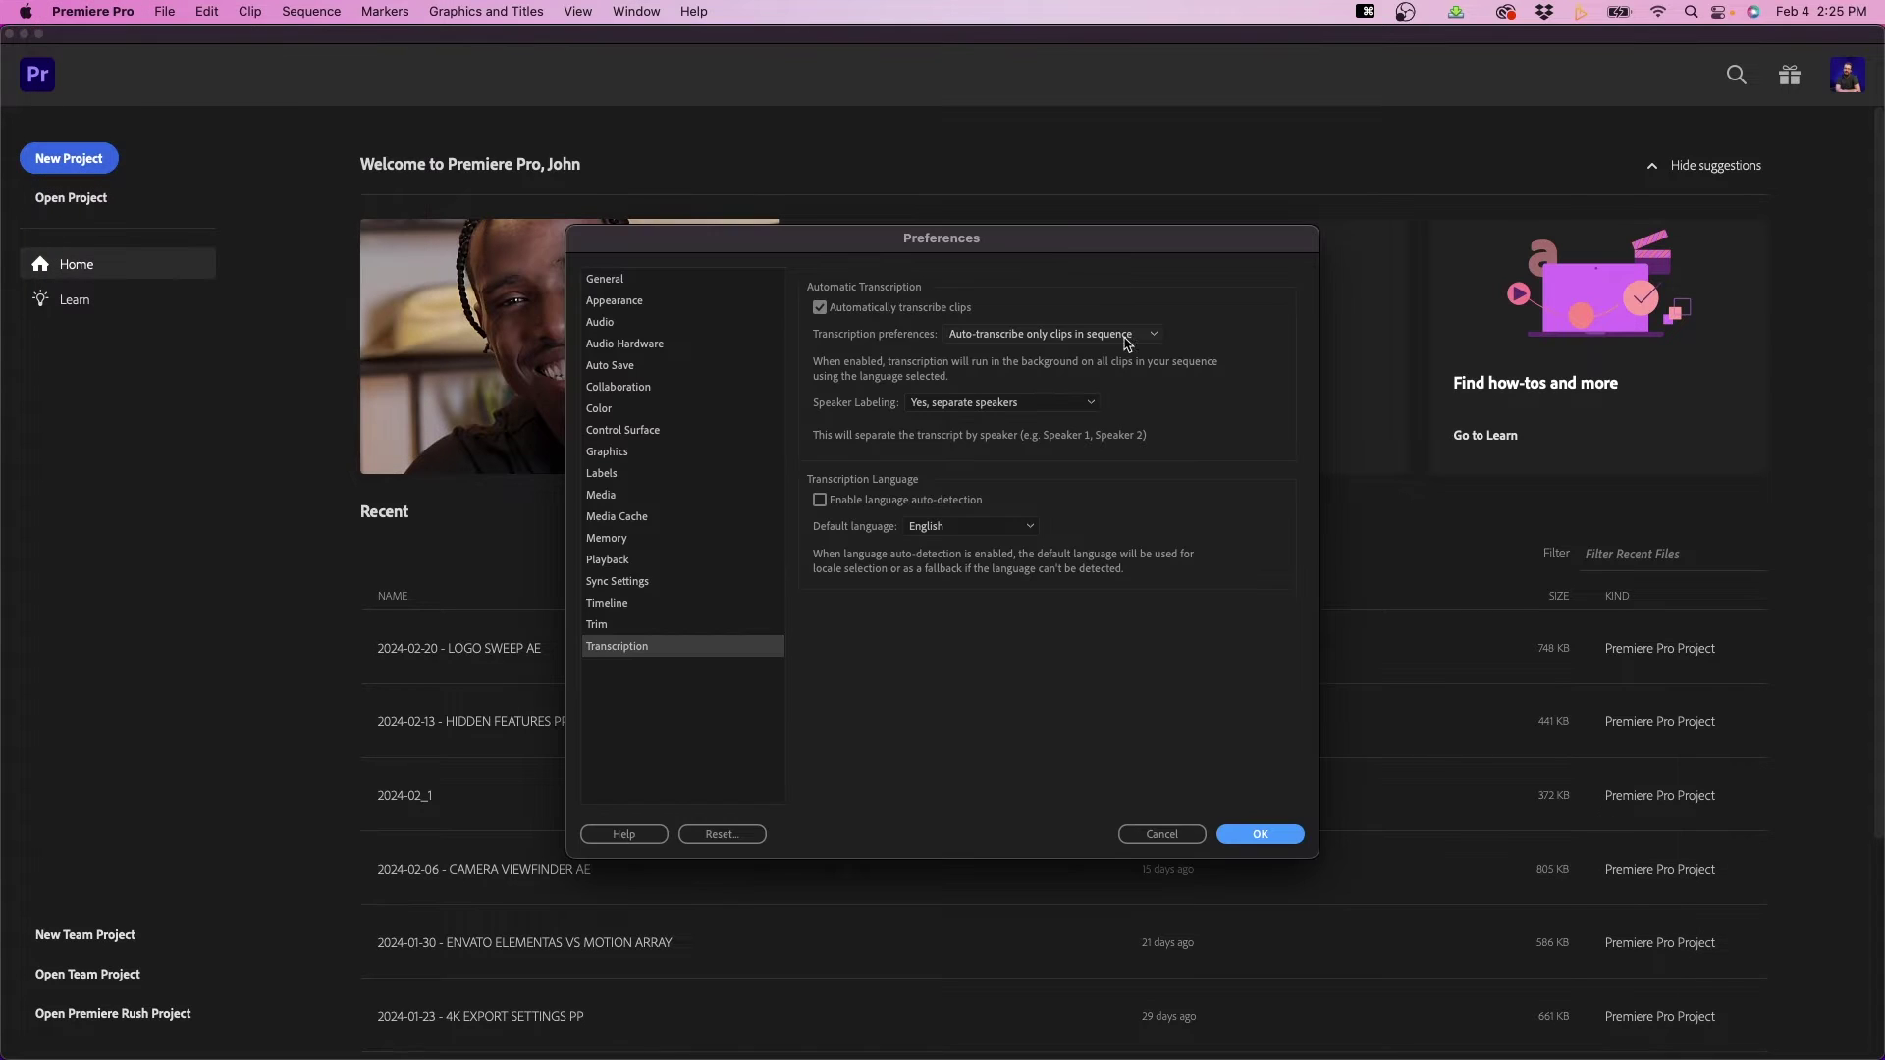
left_click_drag(1027, 218, 1010, 183)
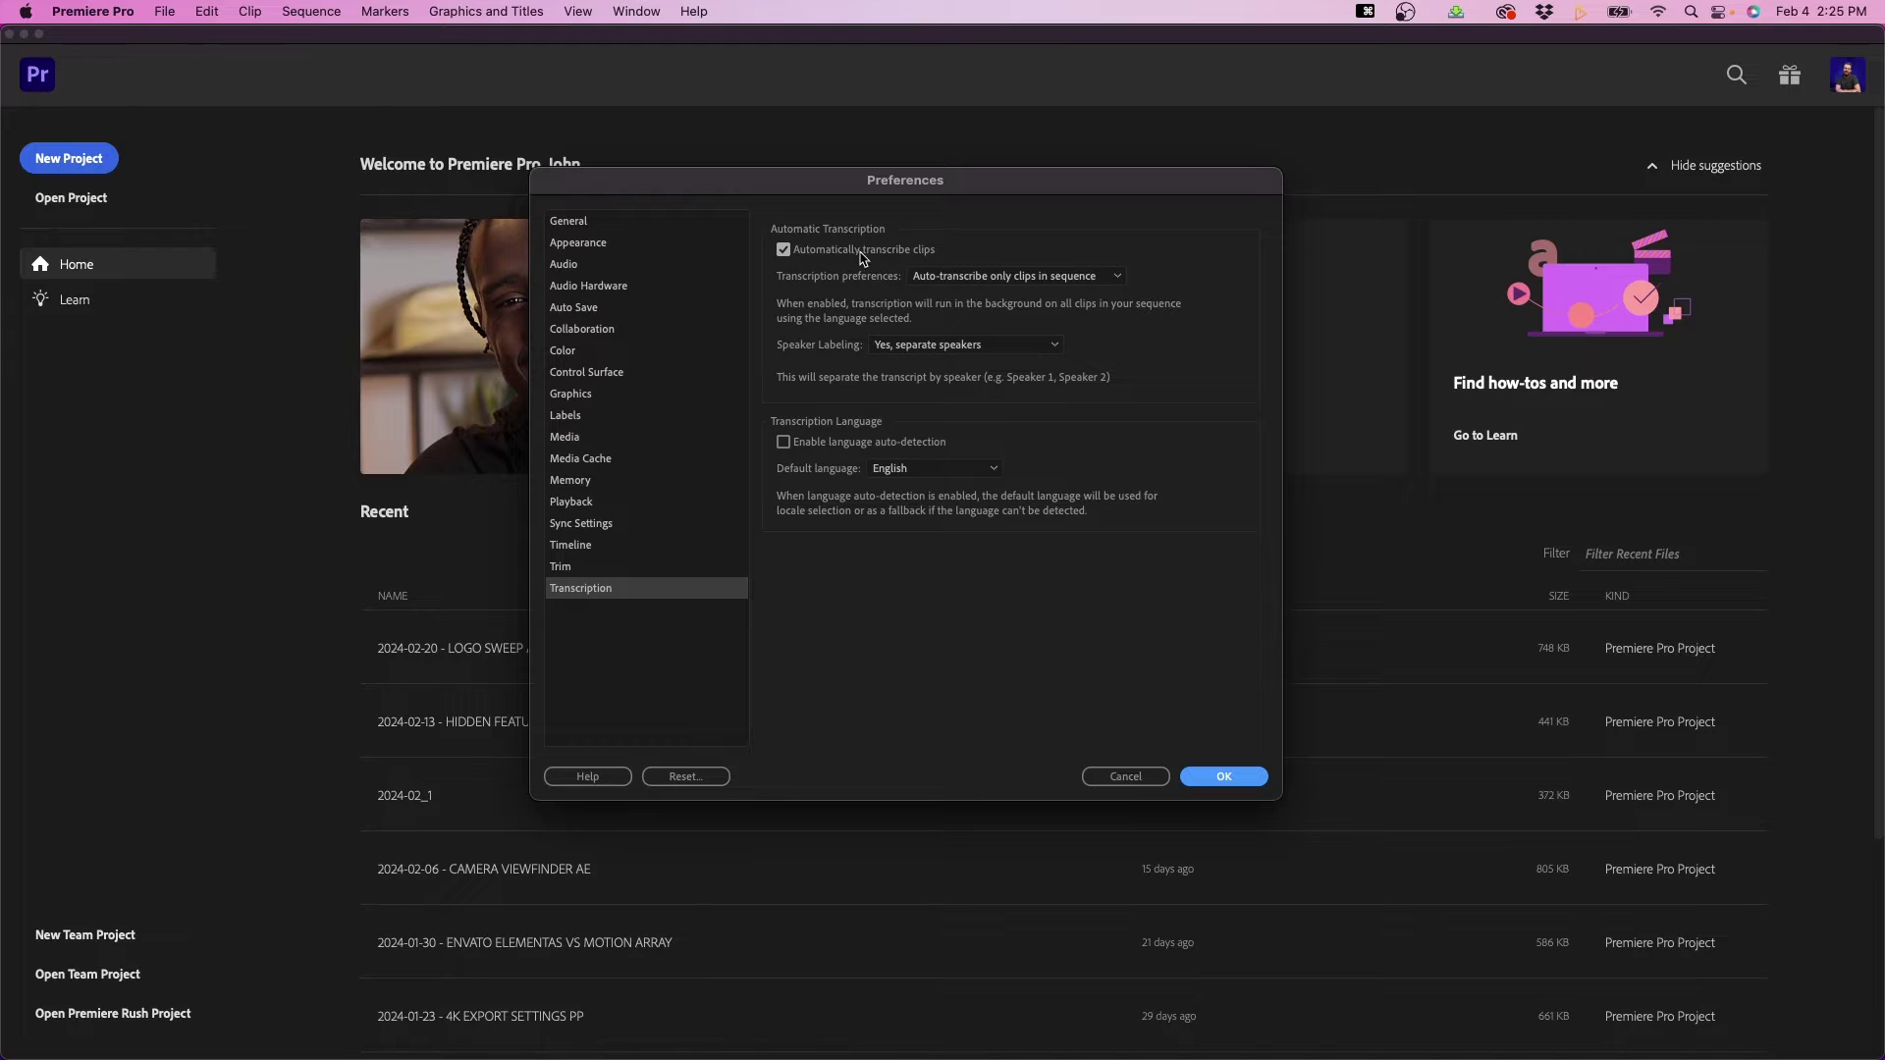
left_click(782, 250)
left_click(782, 250)
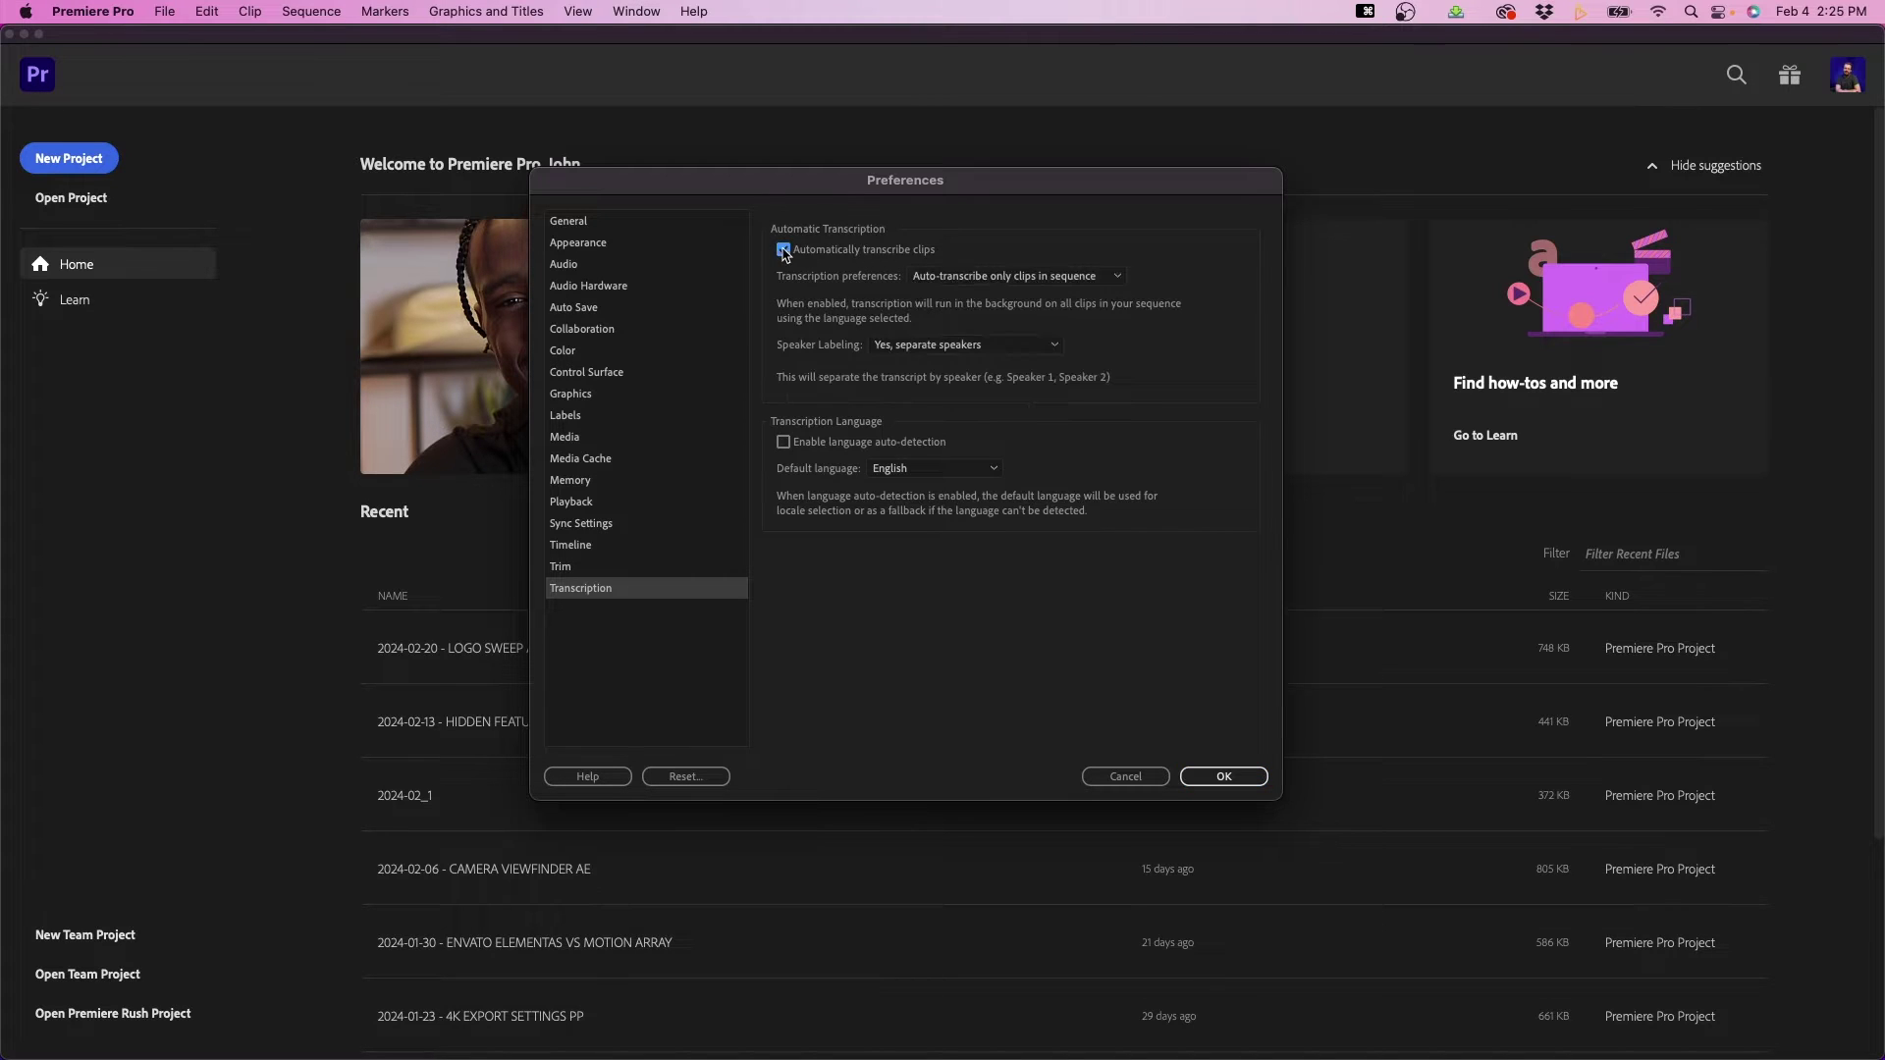
Step: Set auto-transcription to only clips in sequence with speakers separated, and accept the preferences
left_click(996, 277)
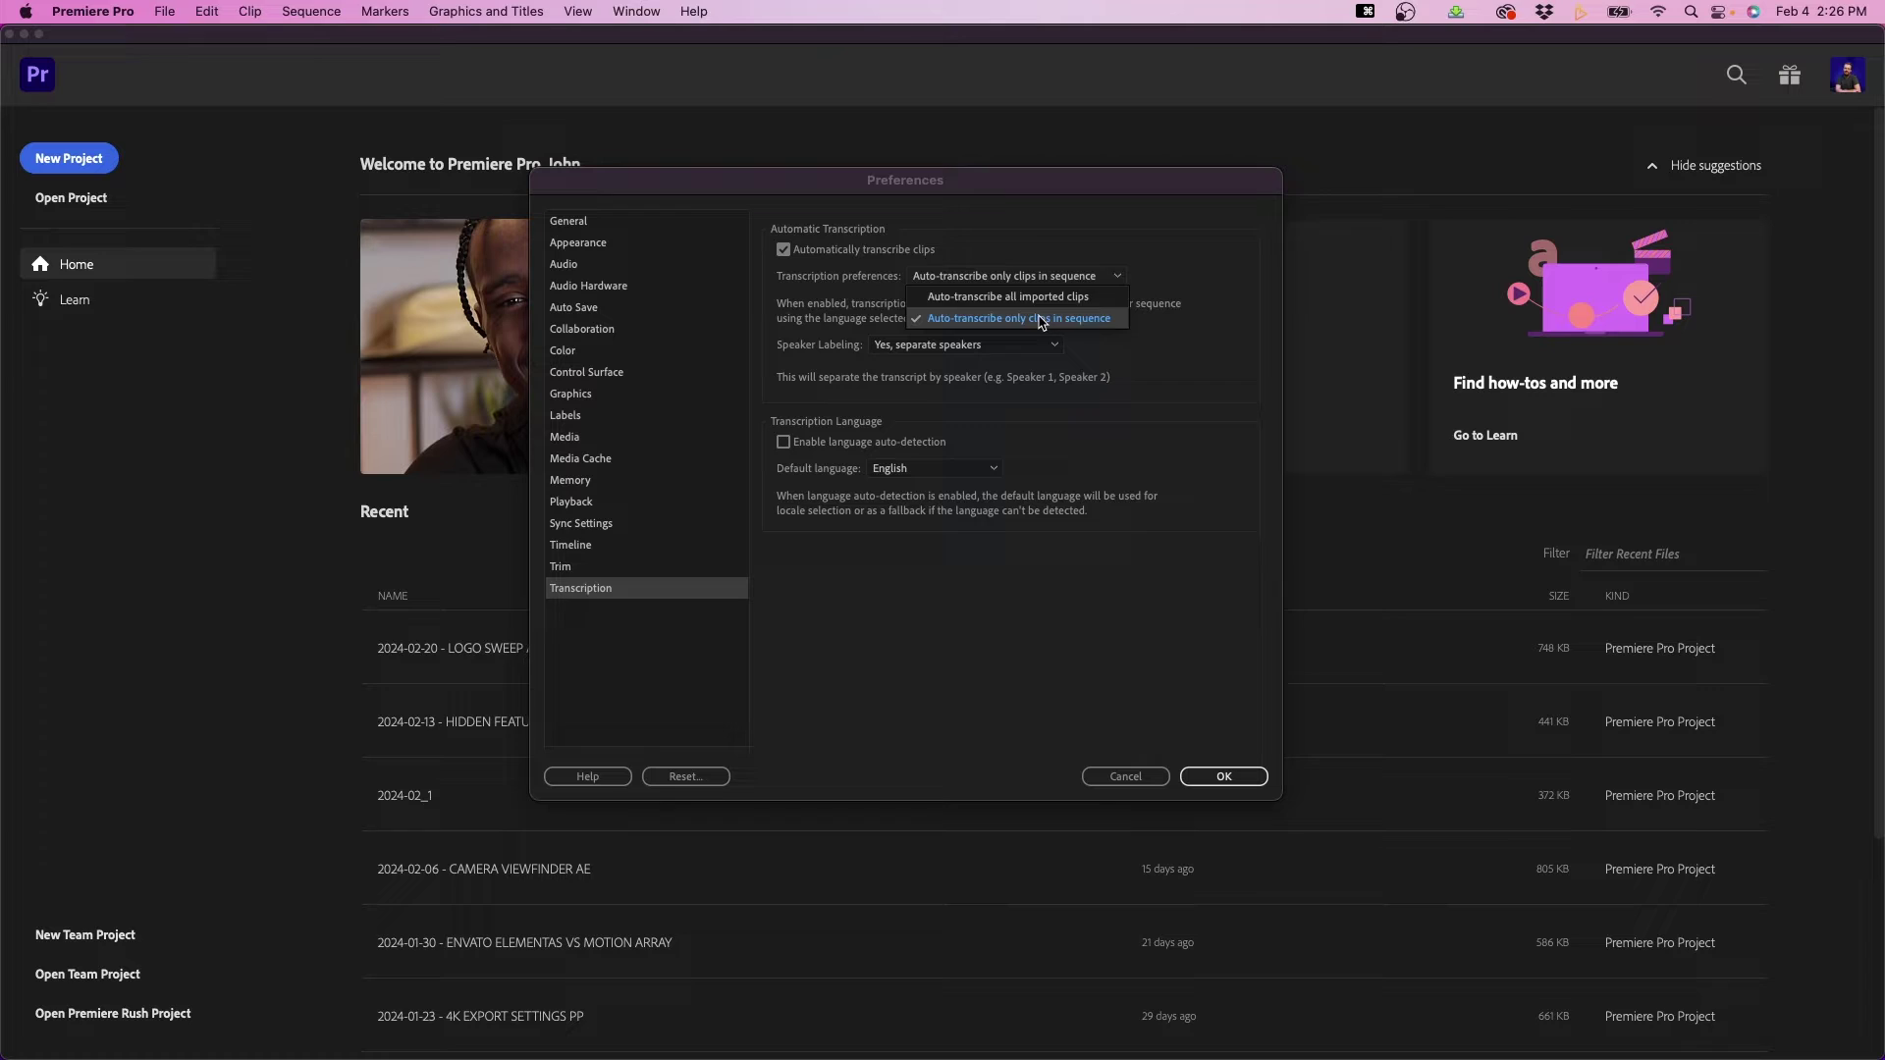
left_click(1044, 324)
left_click(913, 345)
left_click(914, 351)
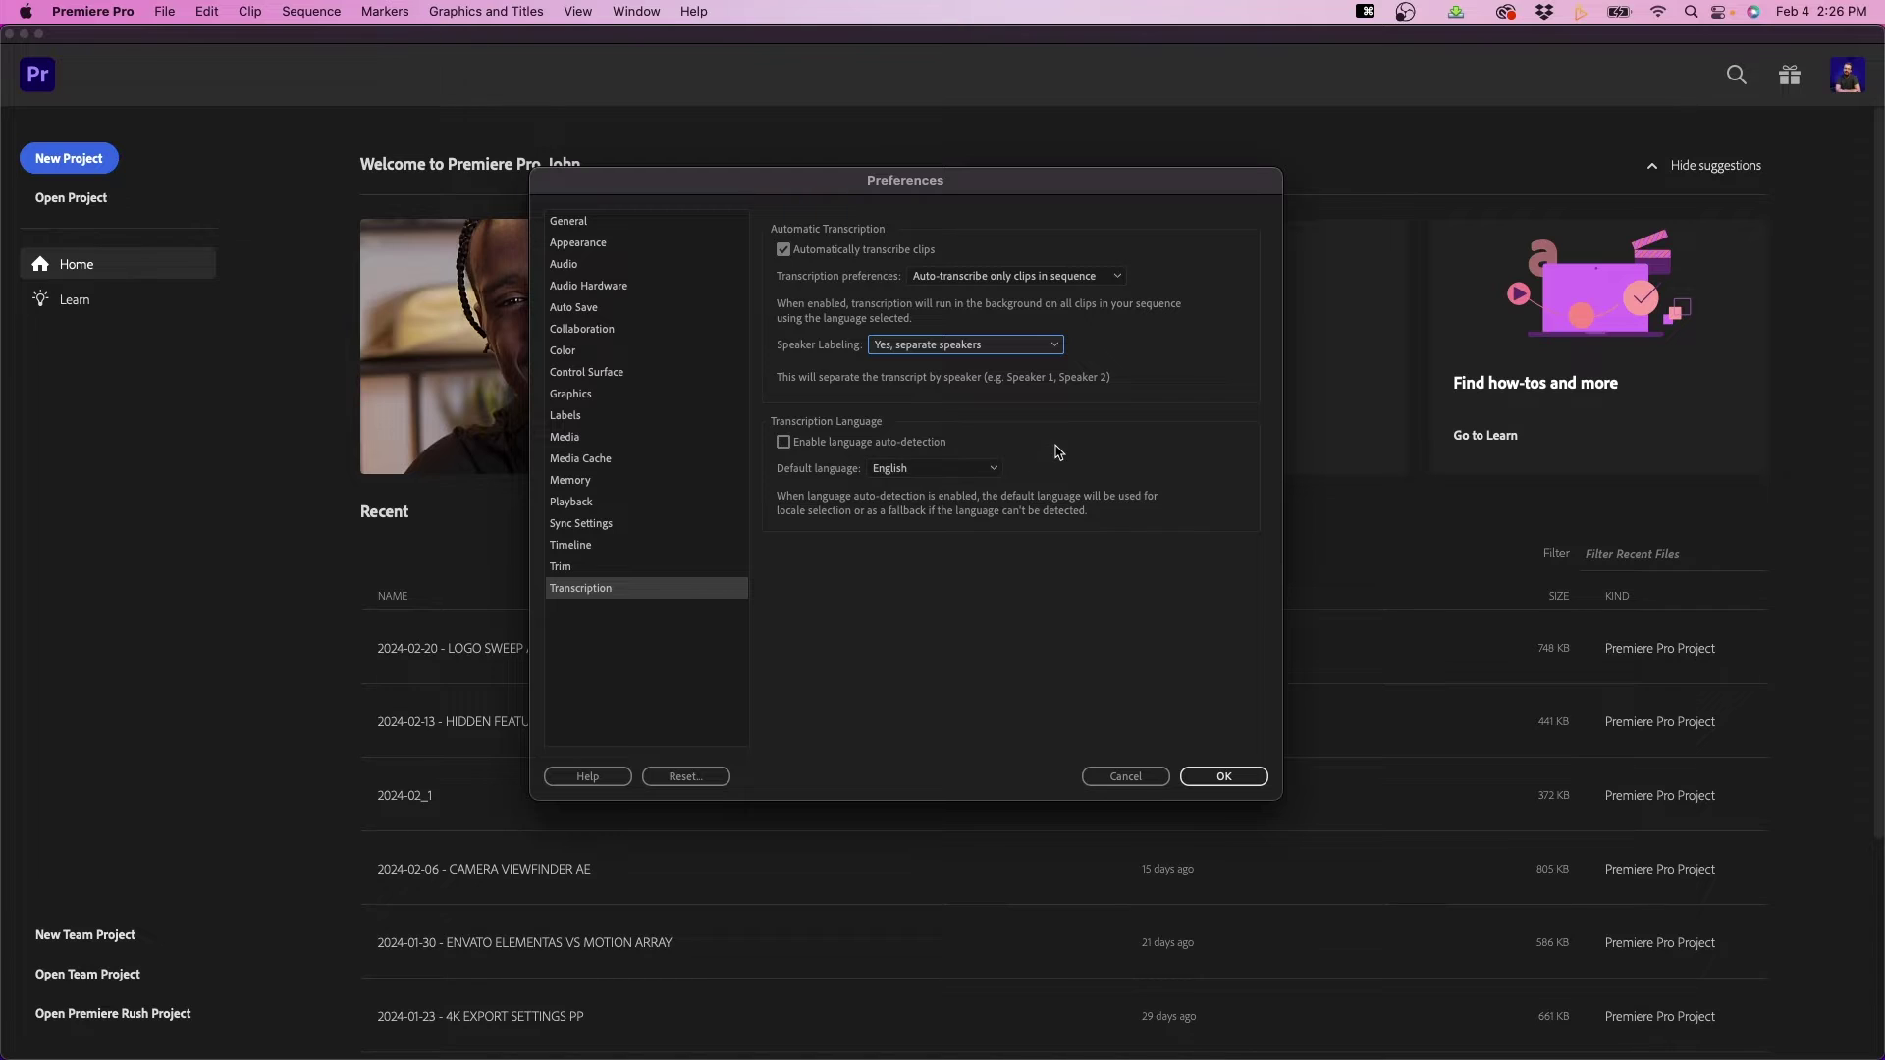
left_click(1220, 776)
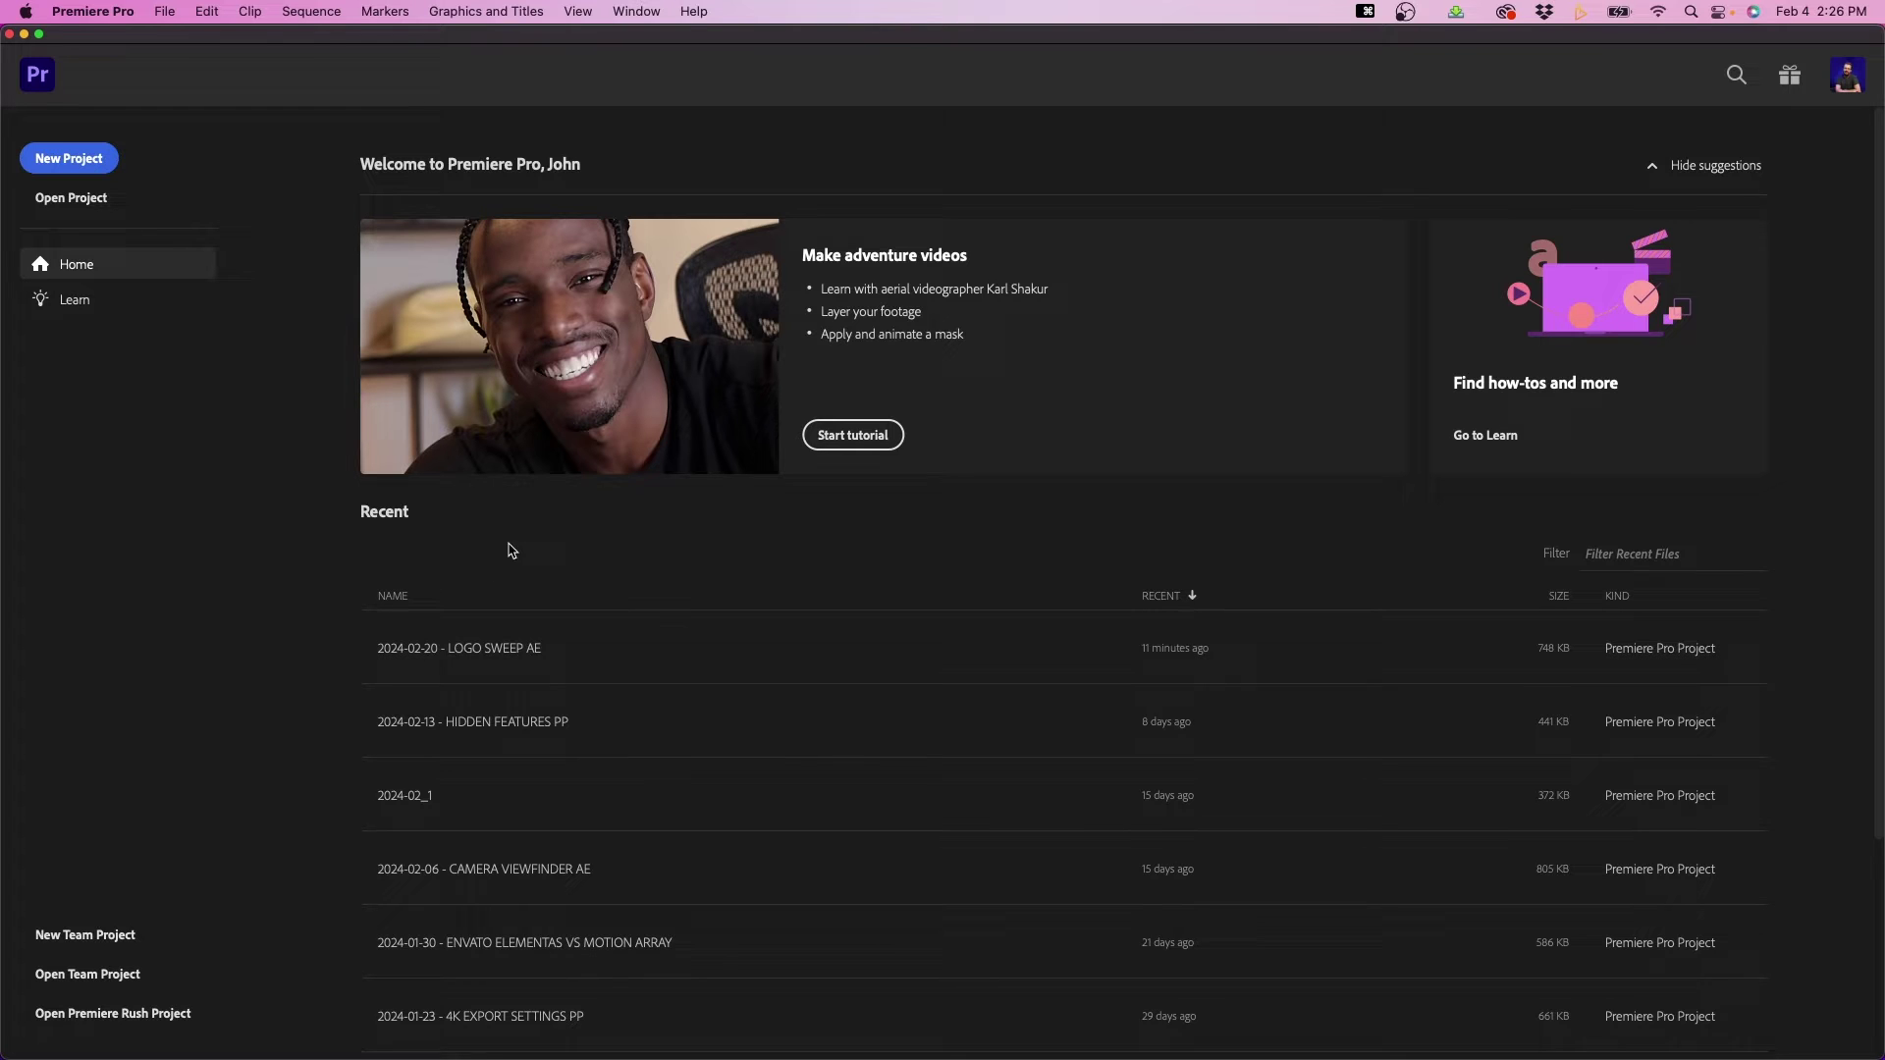
Step: Open the recent project 2024-02-20 - LOGO SWEEP AE and expand its AUDIO bin as the import destination
left_click(492, 650)
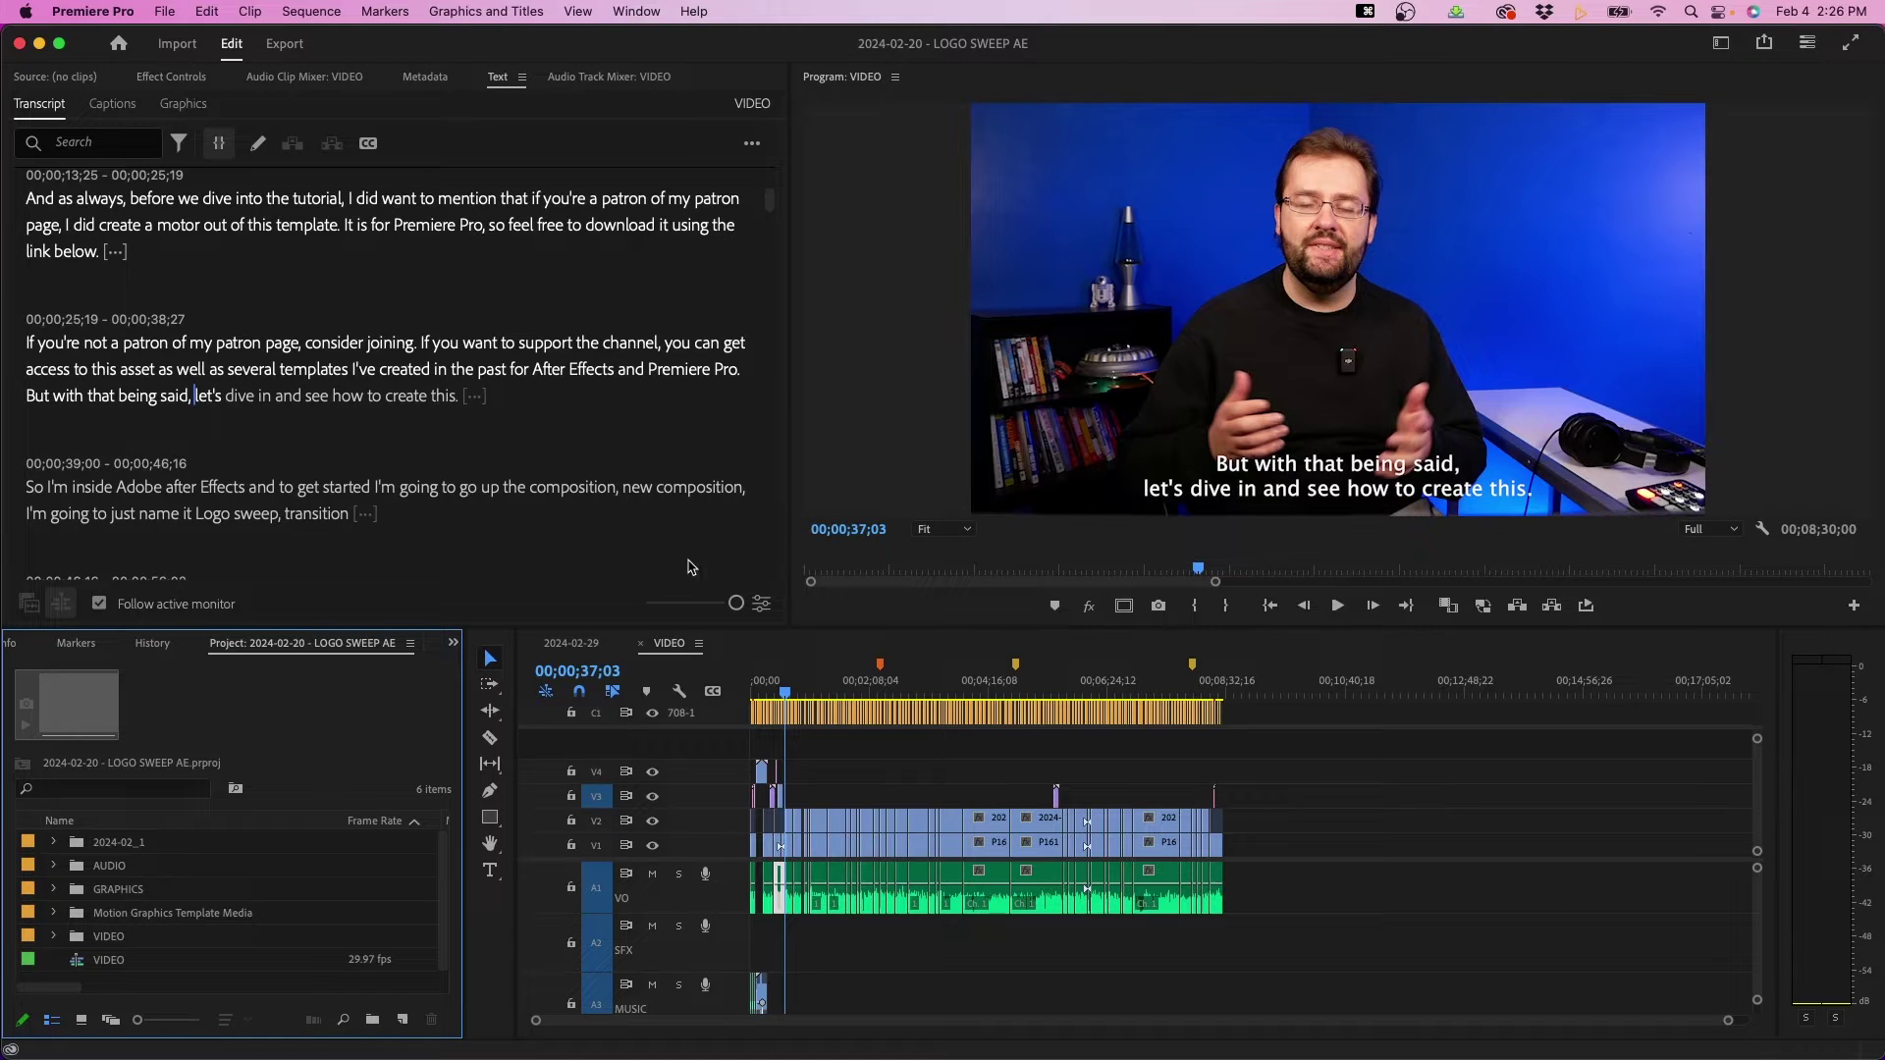
left_click(1104, 656)
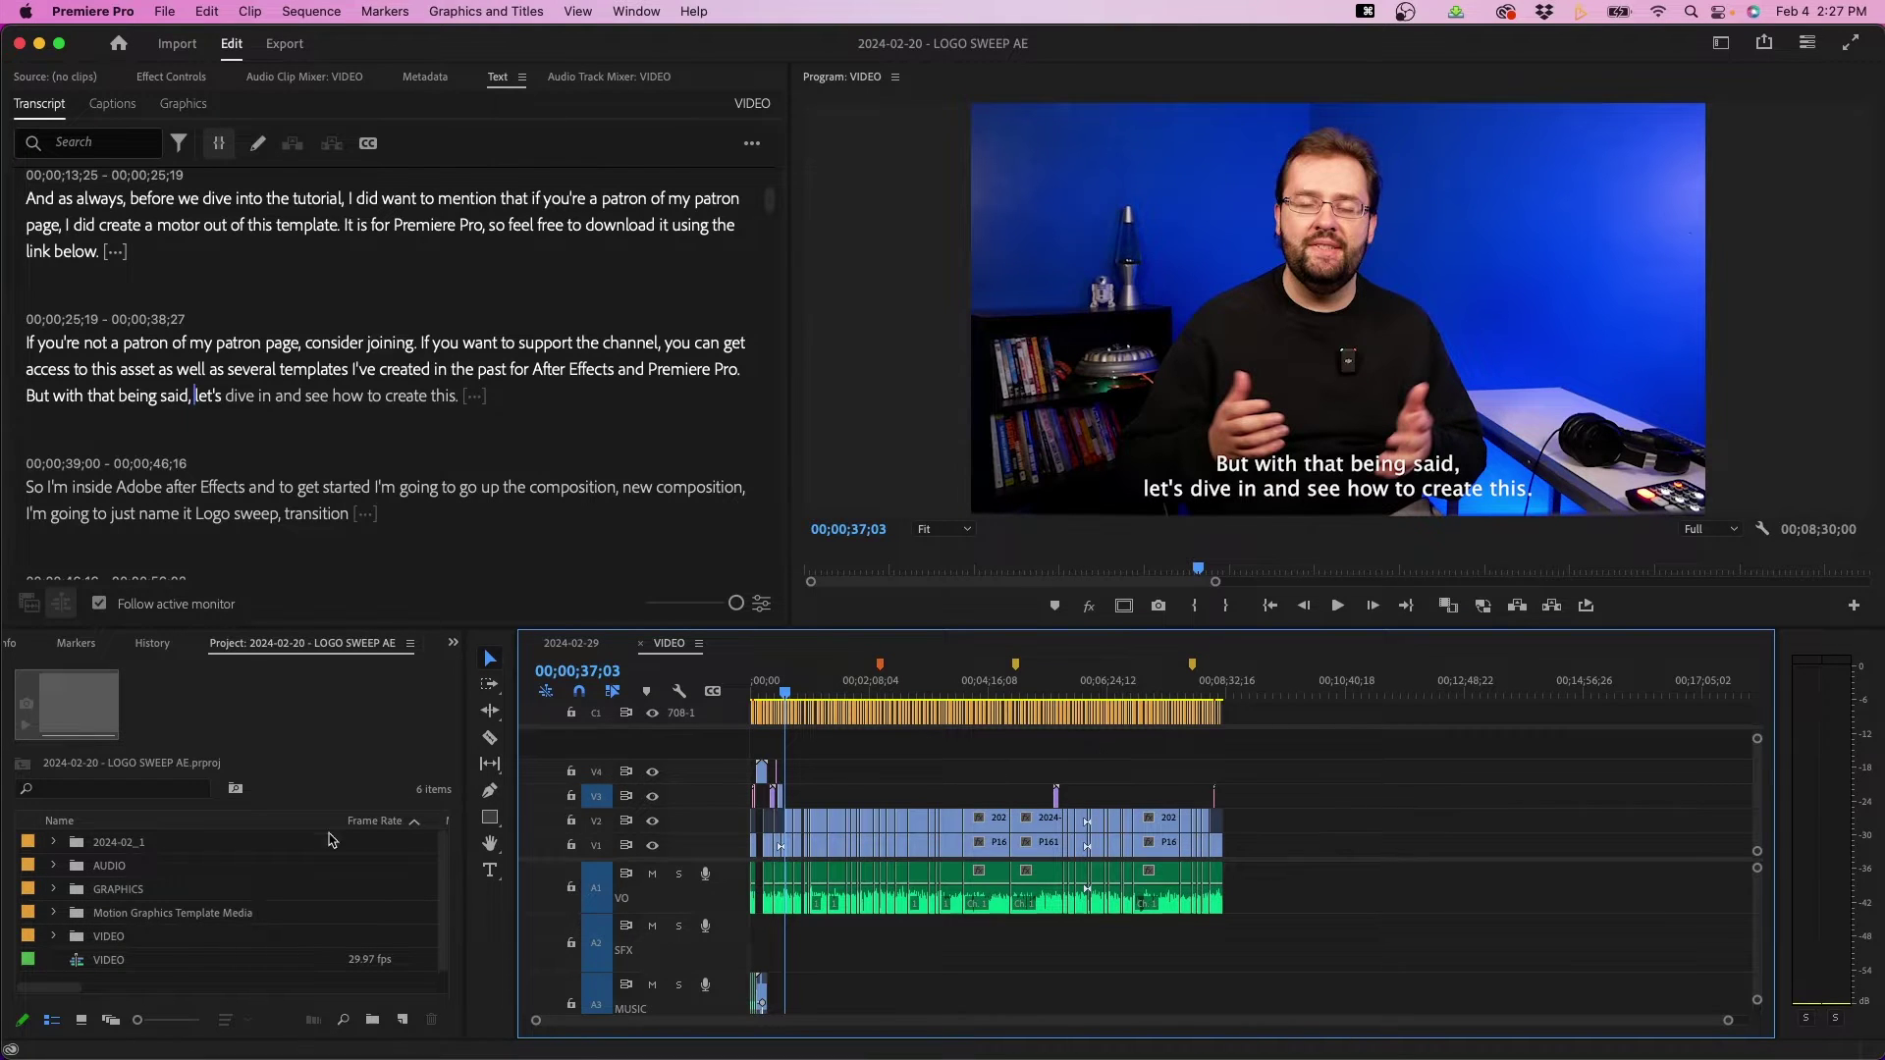
left_click(56, 866)
left_click(77, 868)
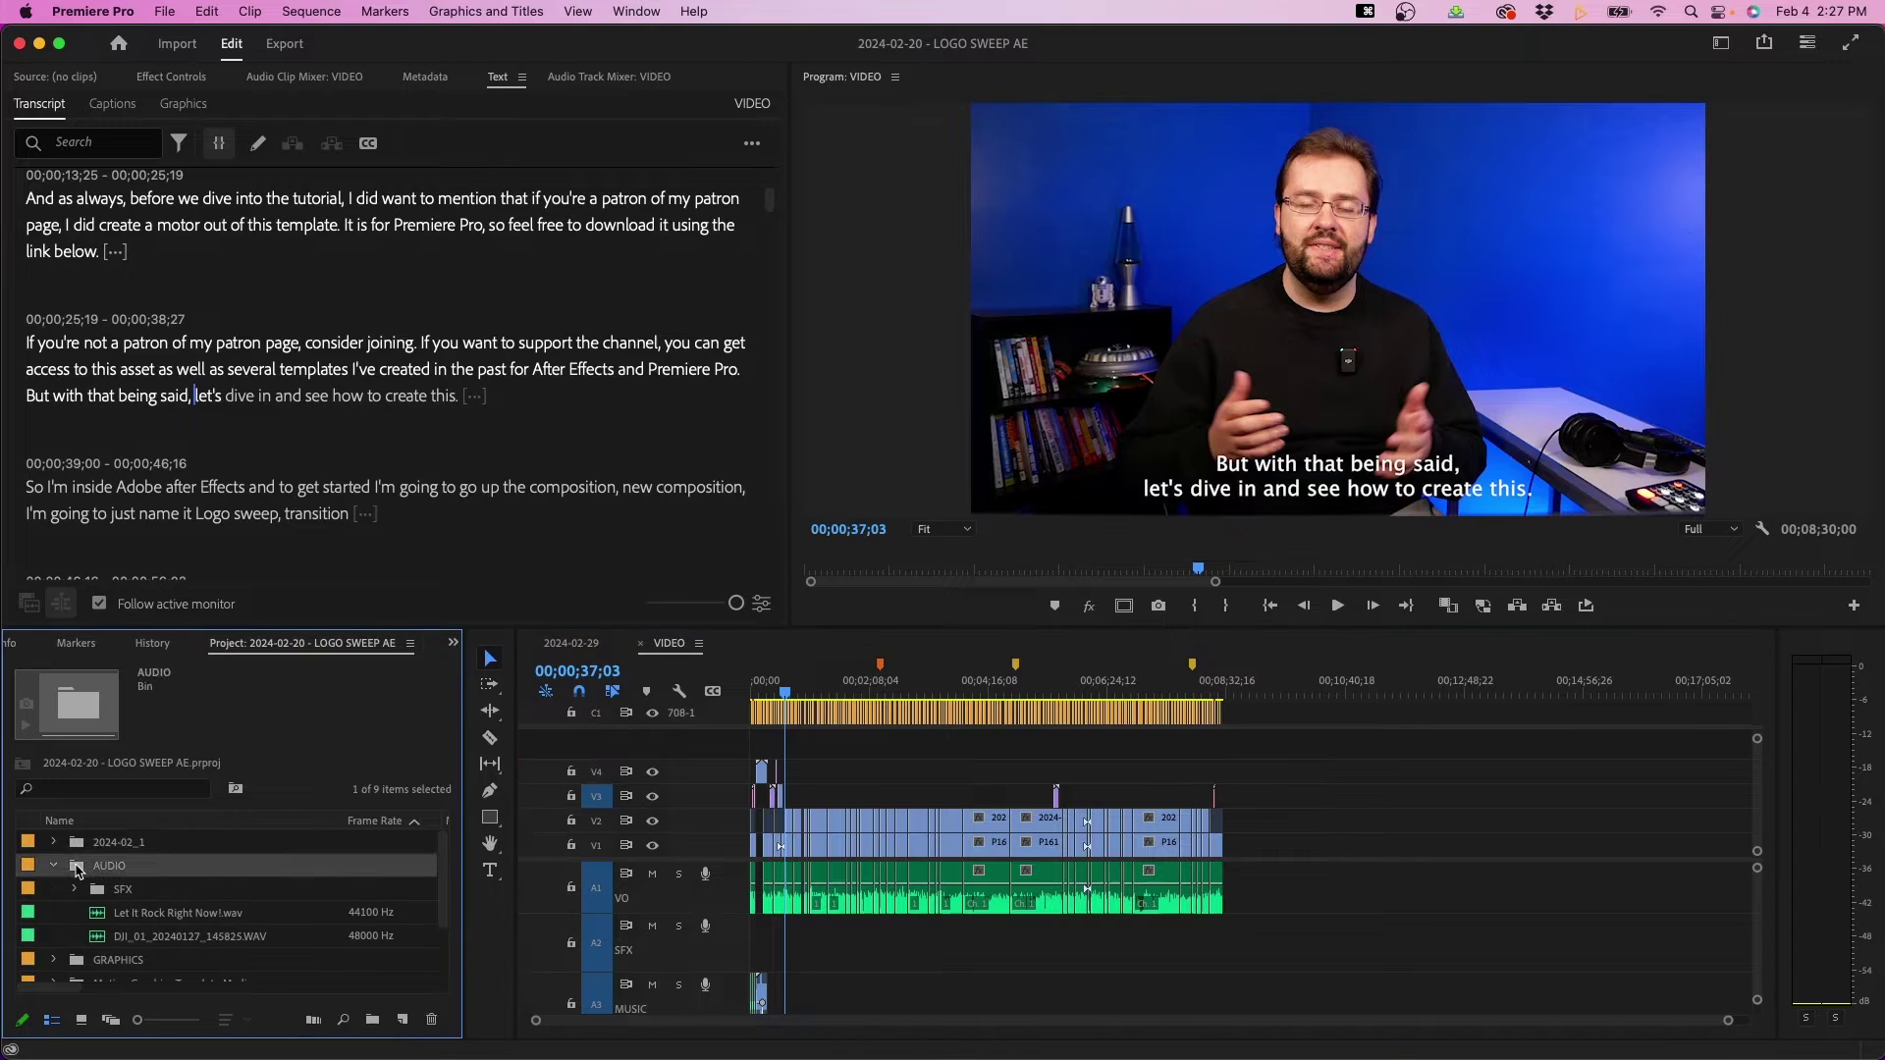
Step: Import DJI_01_20240114_133447.WAV from the AUDIO folder in the 2024-02-06 camera viewfinder project's SOURCE FILES
key("super+i")
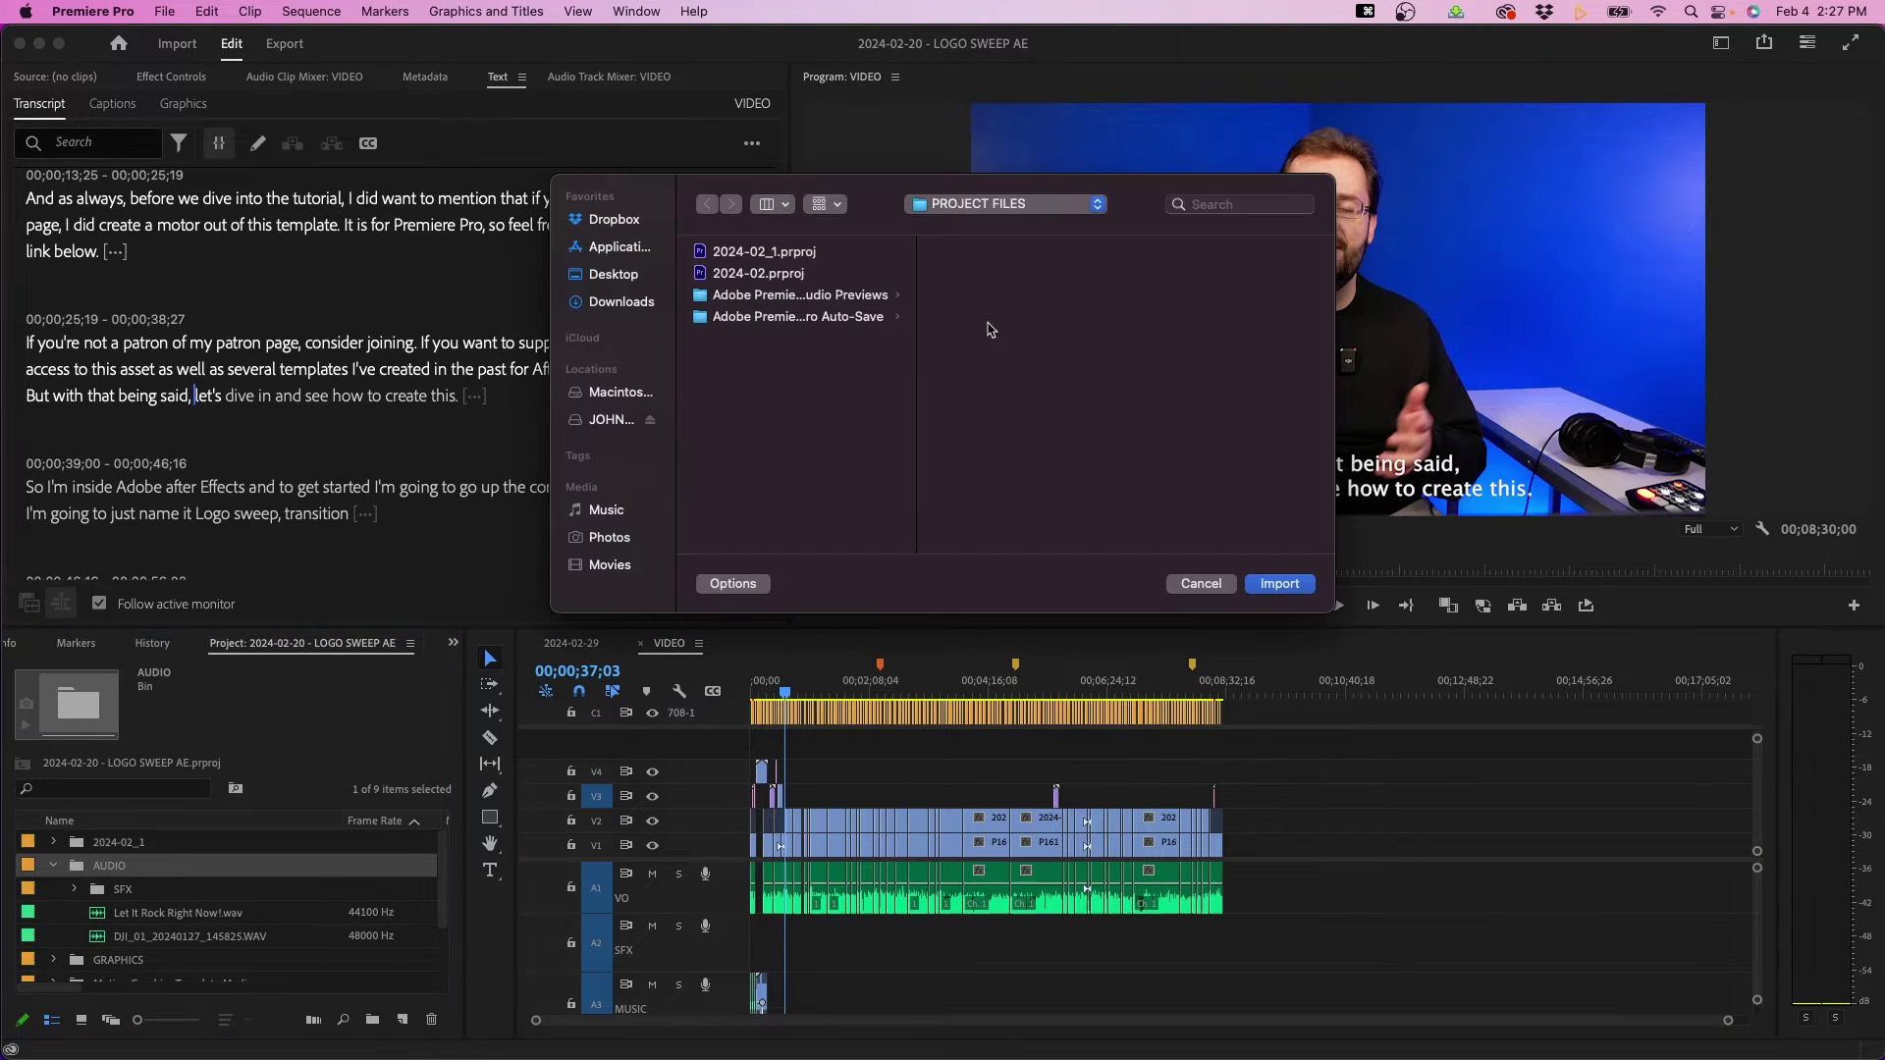
left_click(1016, 204)
left_click(981, 246)
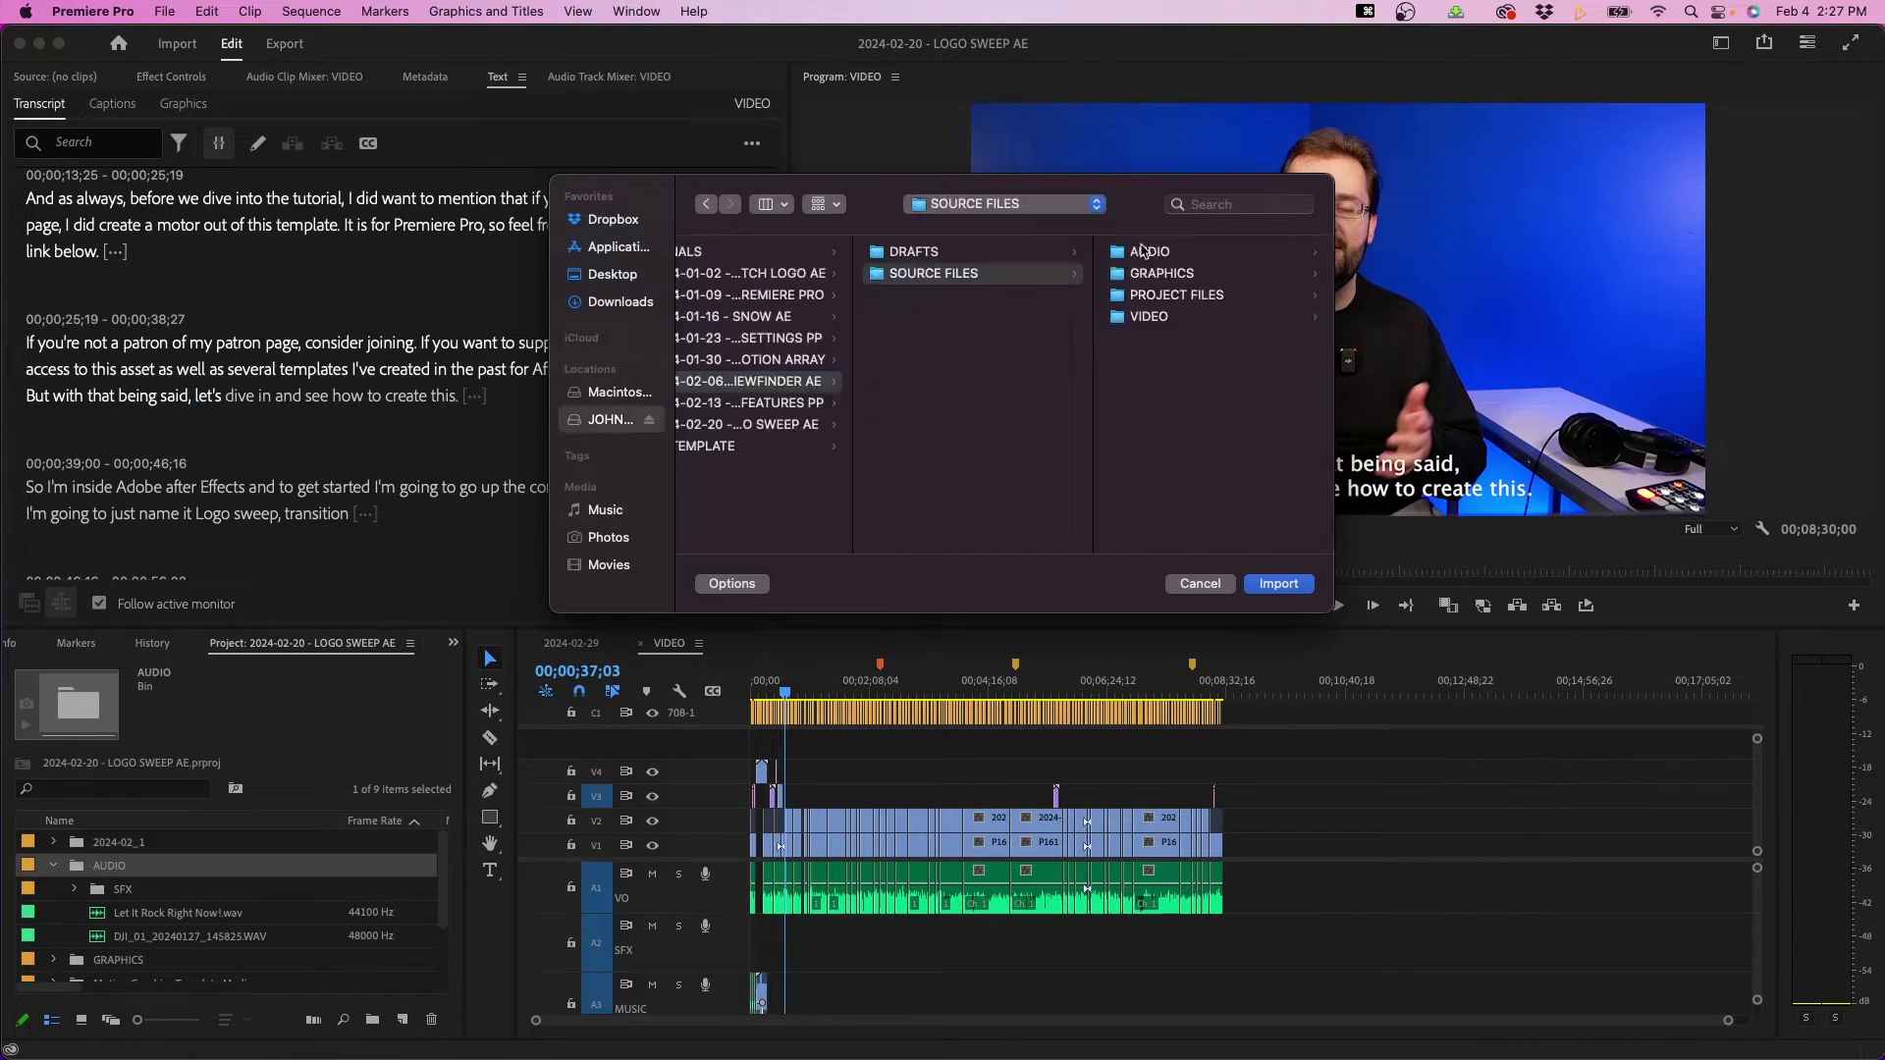
left_click(1142, 251)
left_click(1142, 251)
left_click(1278, 585)
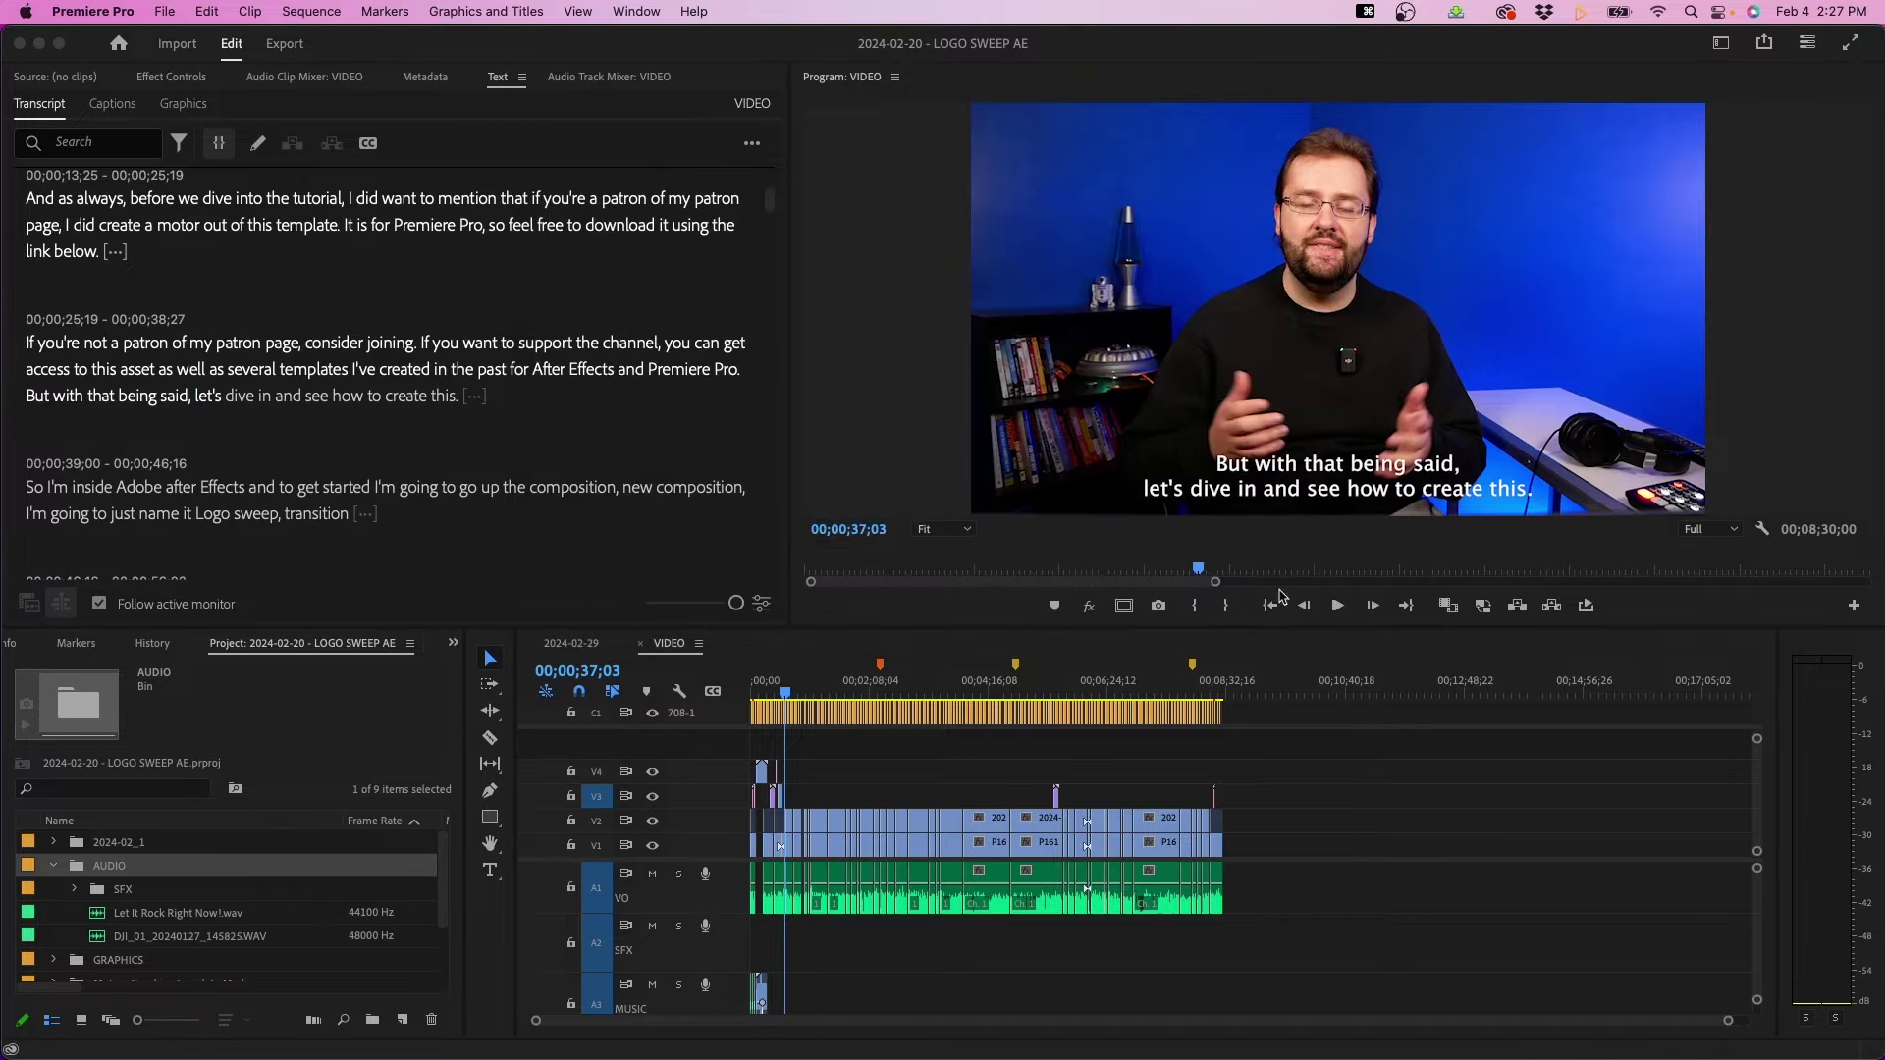
Step: Create a new sequence from DJI_01_20240114_133447.WAV and check the progress of its speech-to-text transcription
double_click(96, 939)
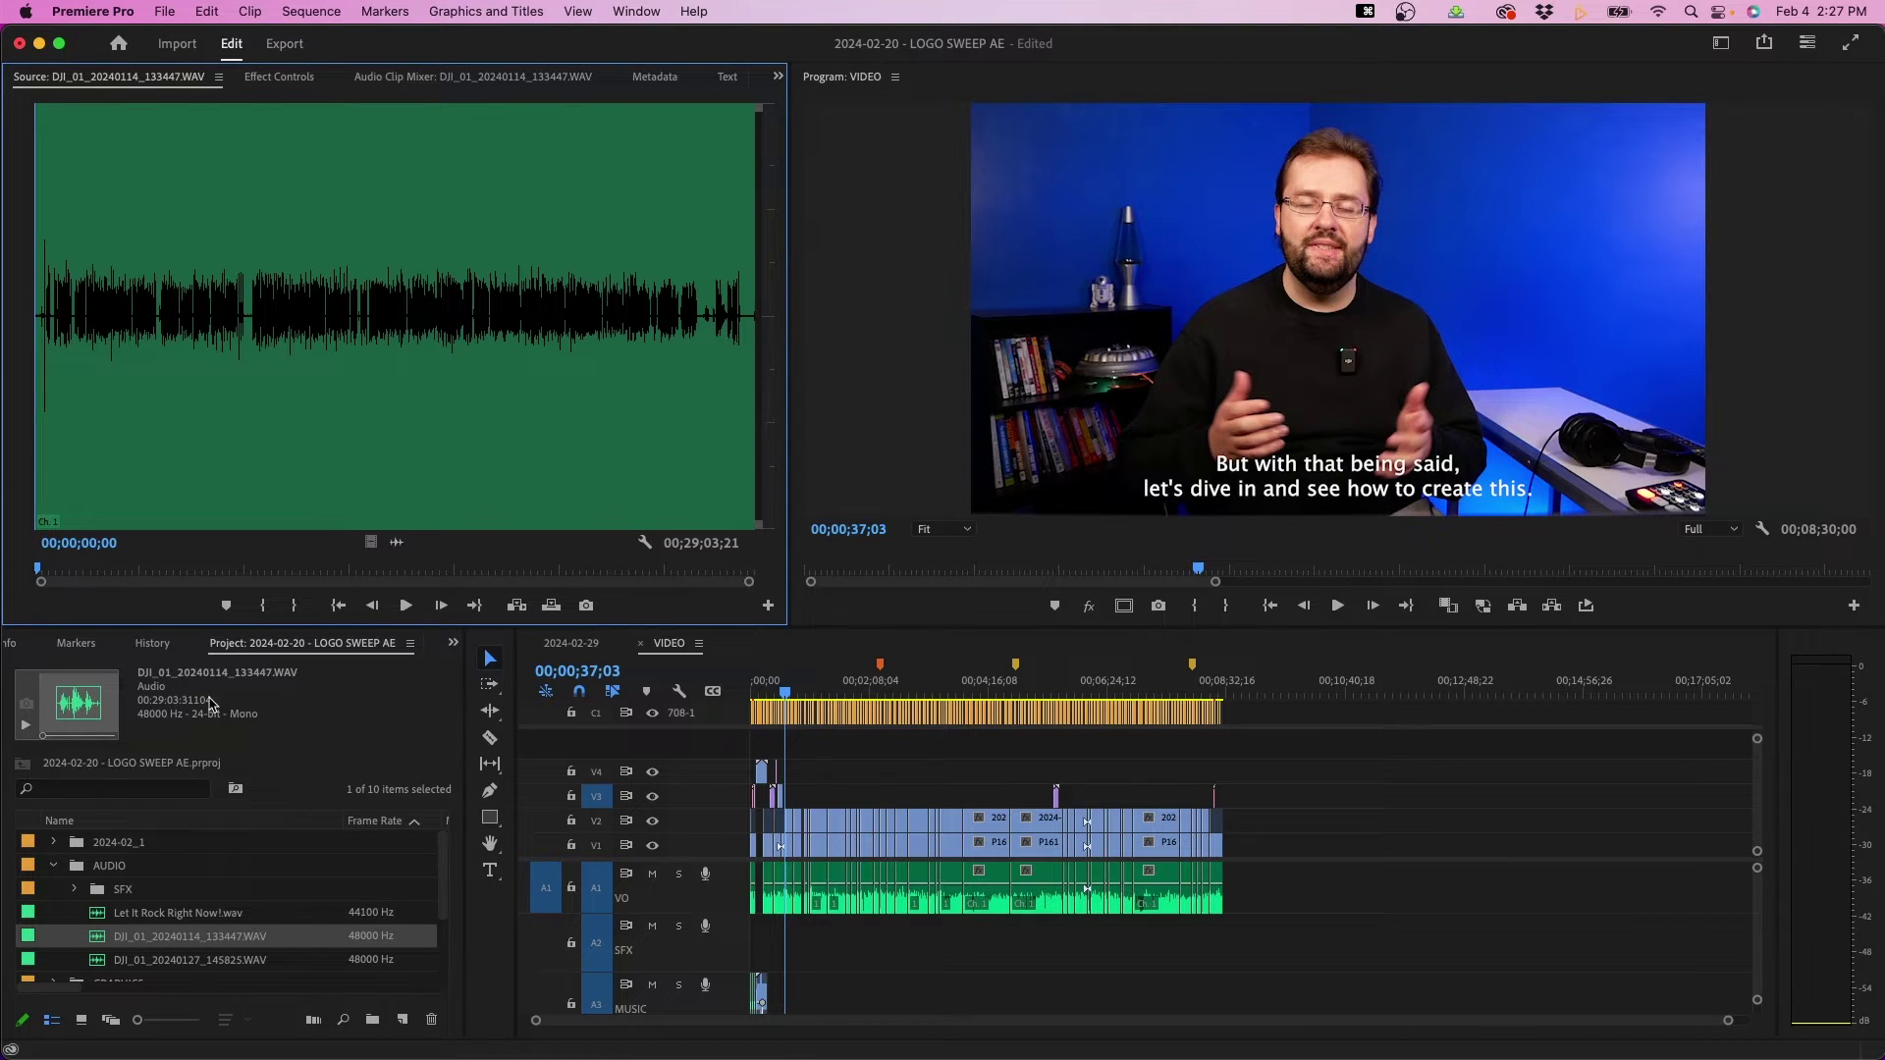
left_click_drag(98, 948, 411, 1023)
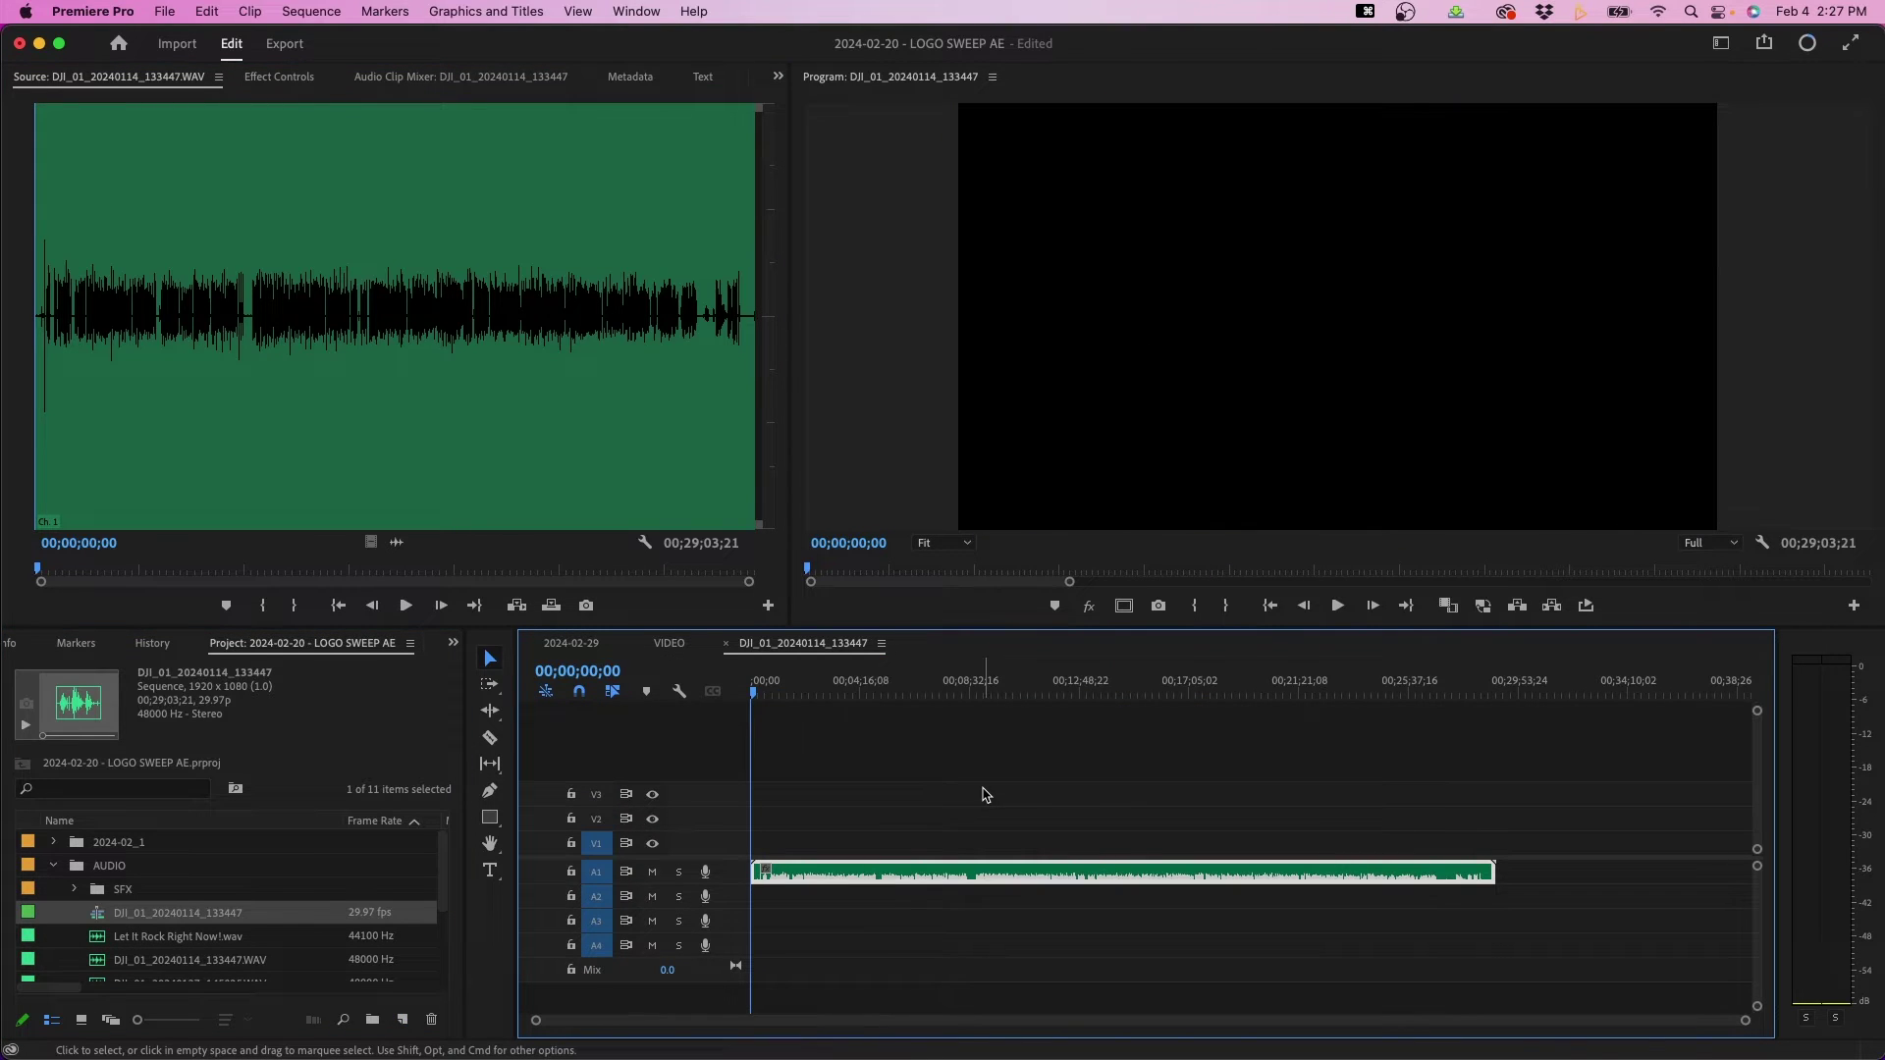
left_click(1808, 43)
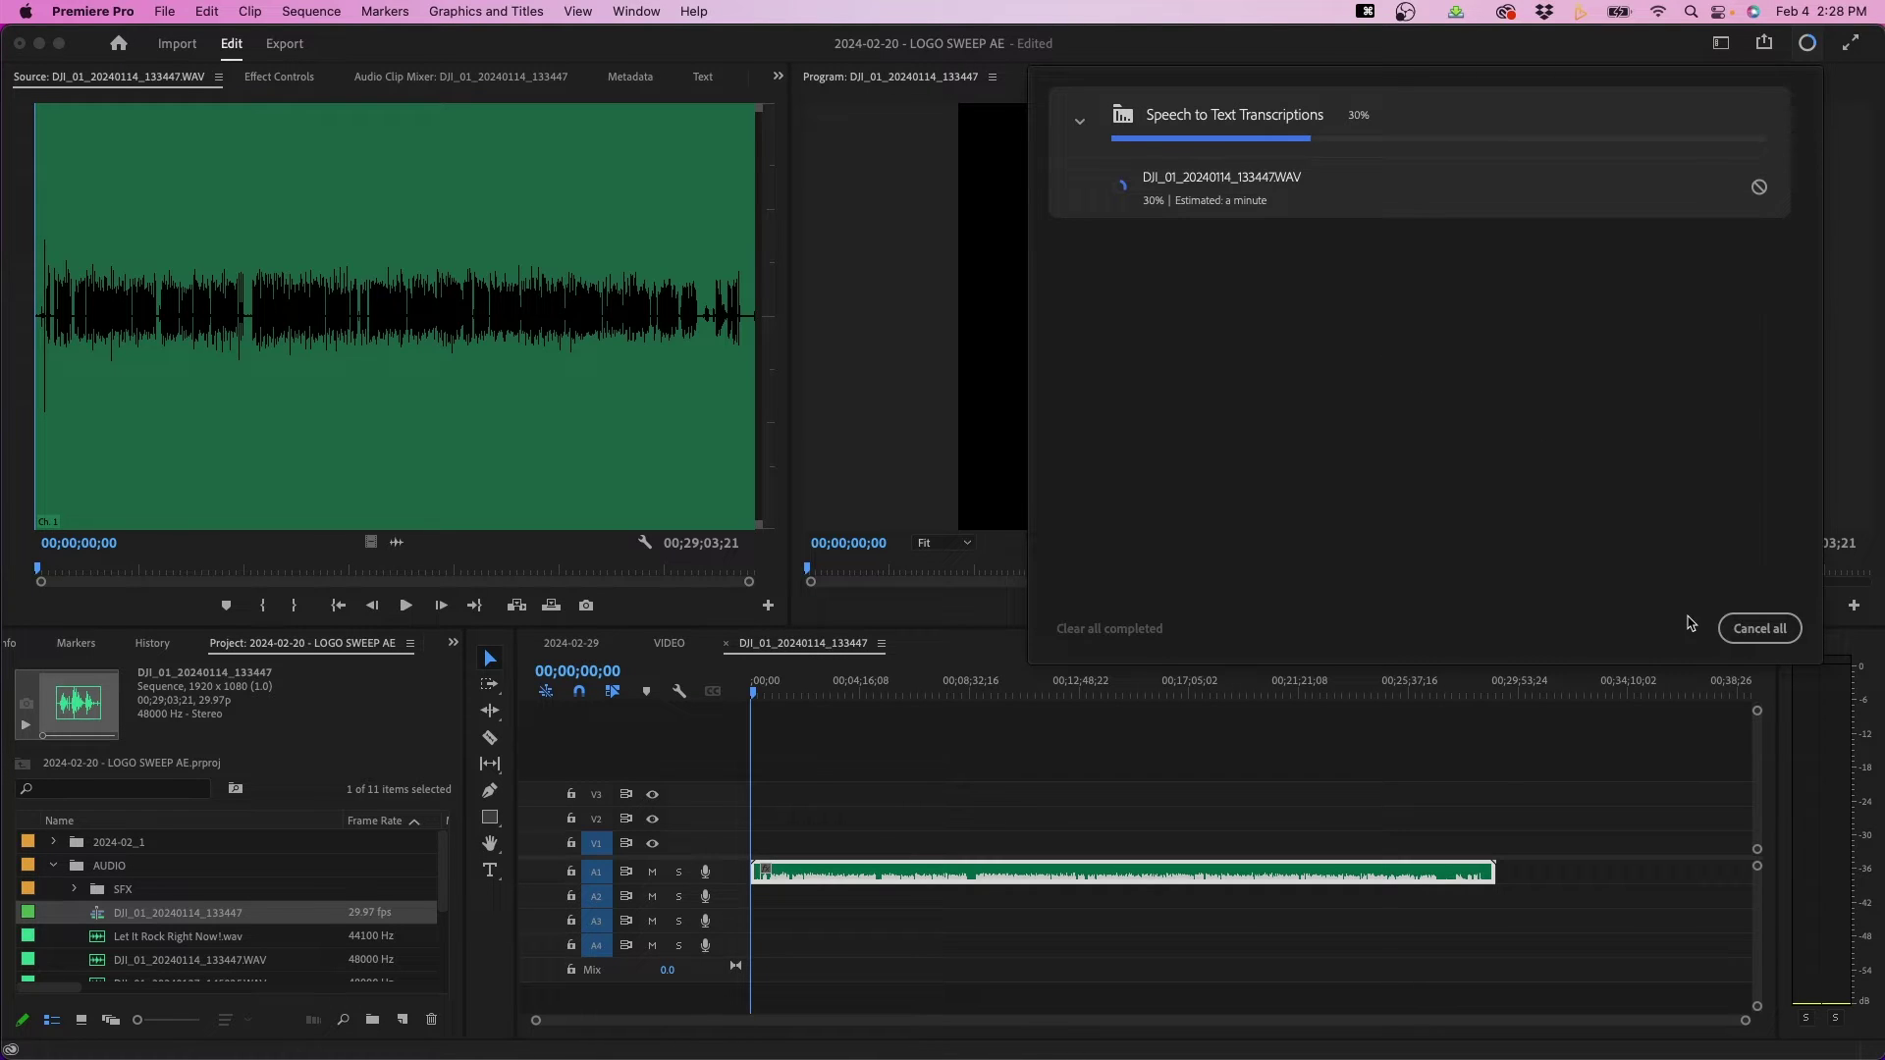
Step: Bring up the Text panel showing the VIDEO sequence's transcript
left_click(1724, 46)
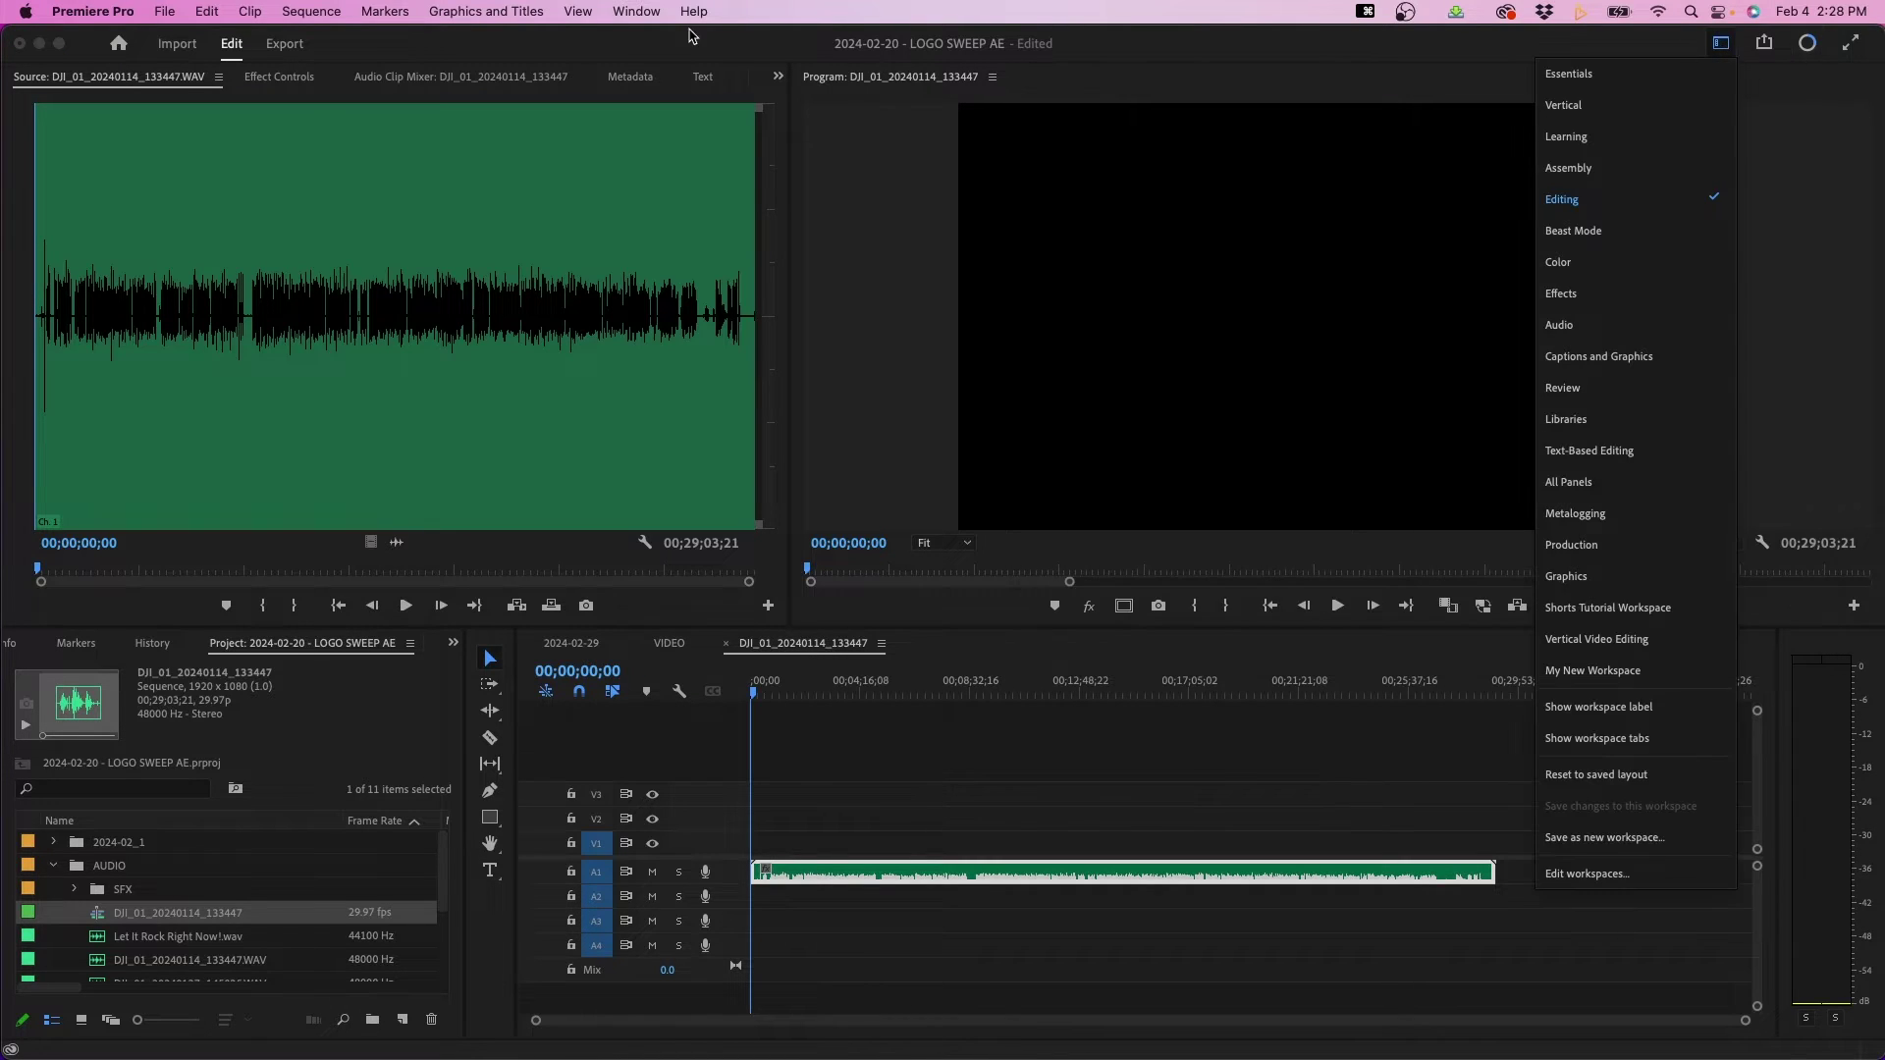
left_click(576, 13)
mouse_move(636, 12)
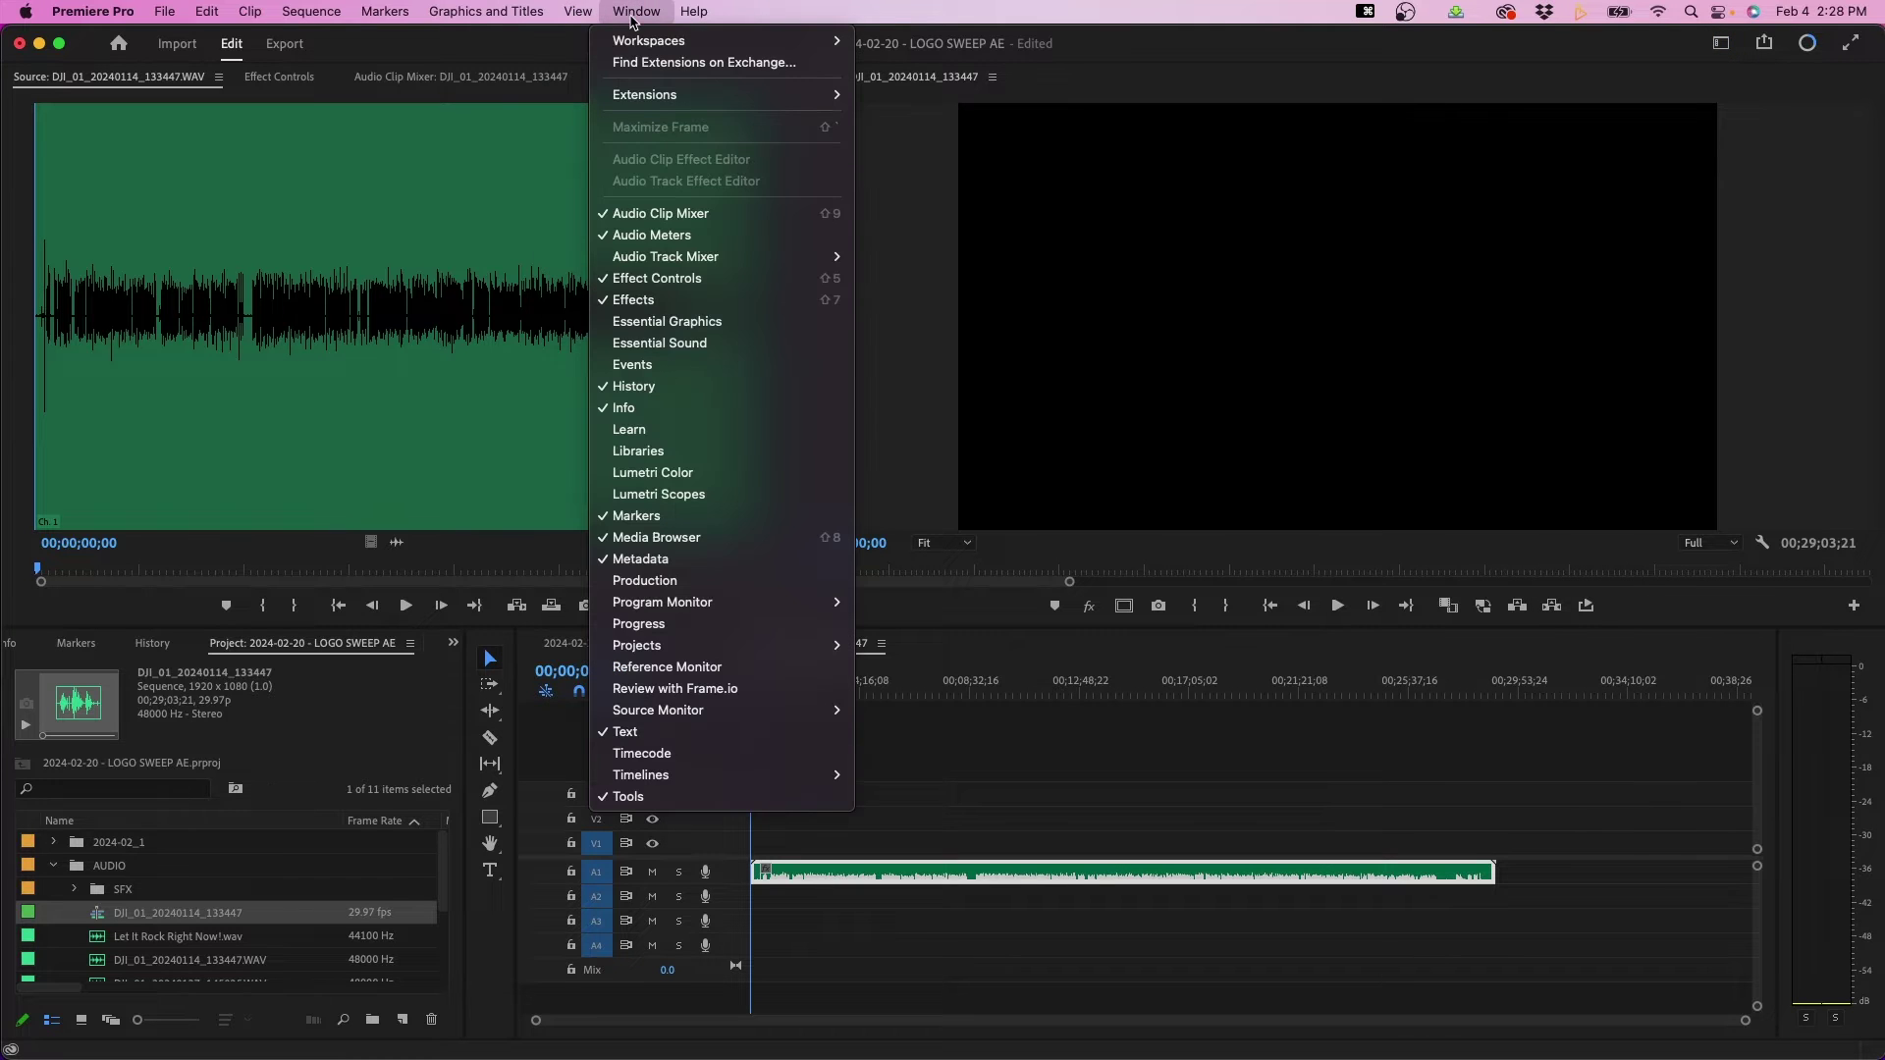
left_click(627, 734)
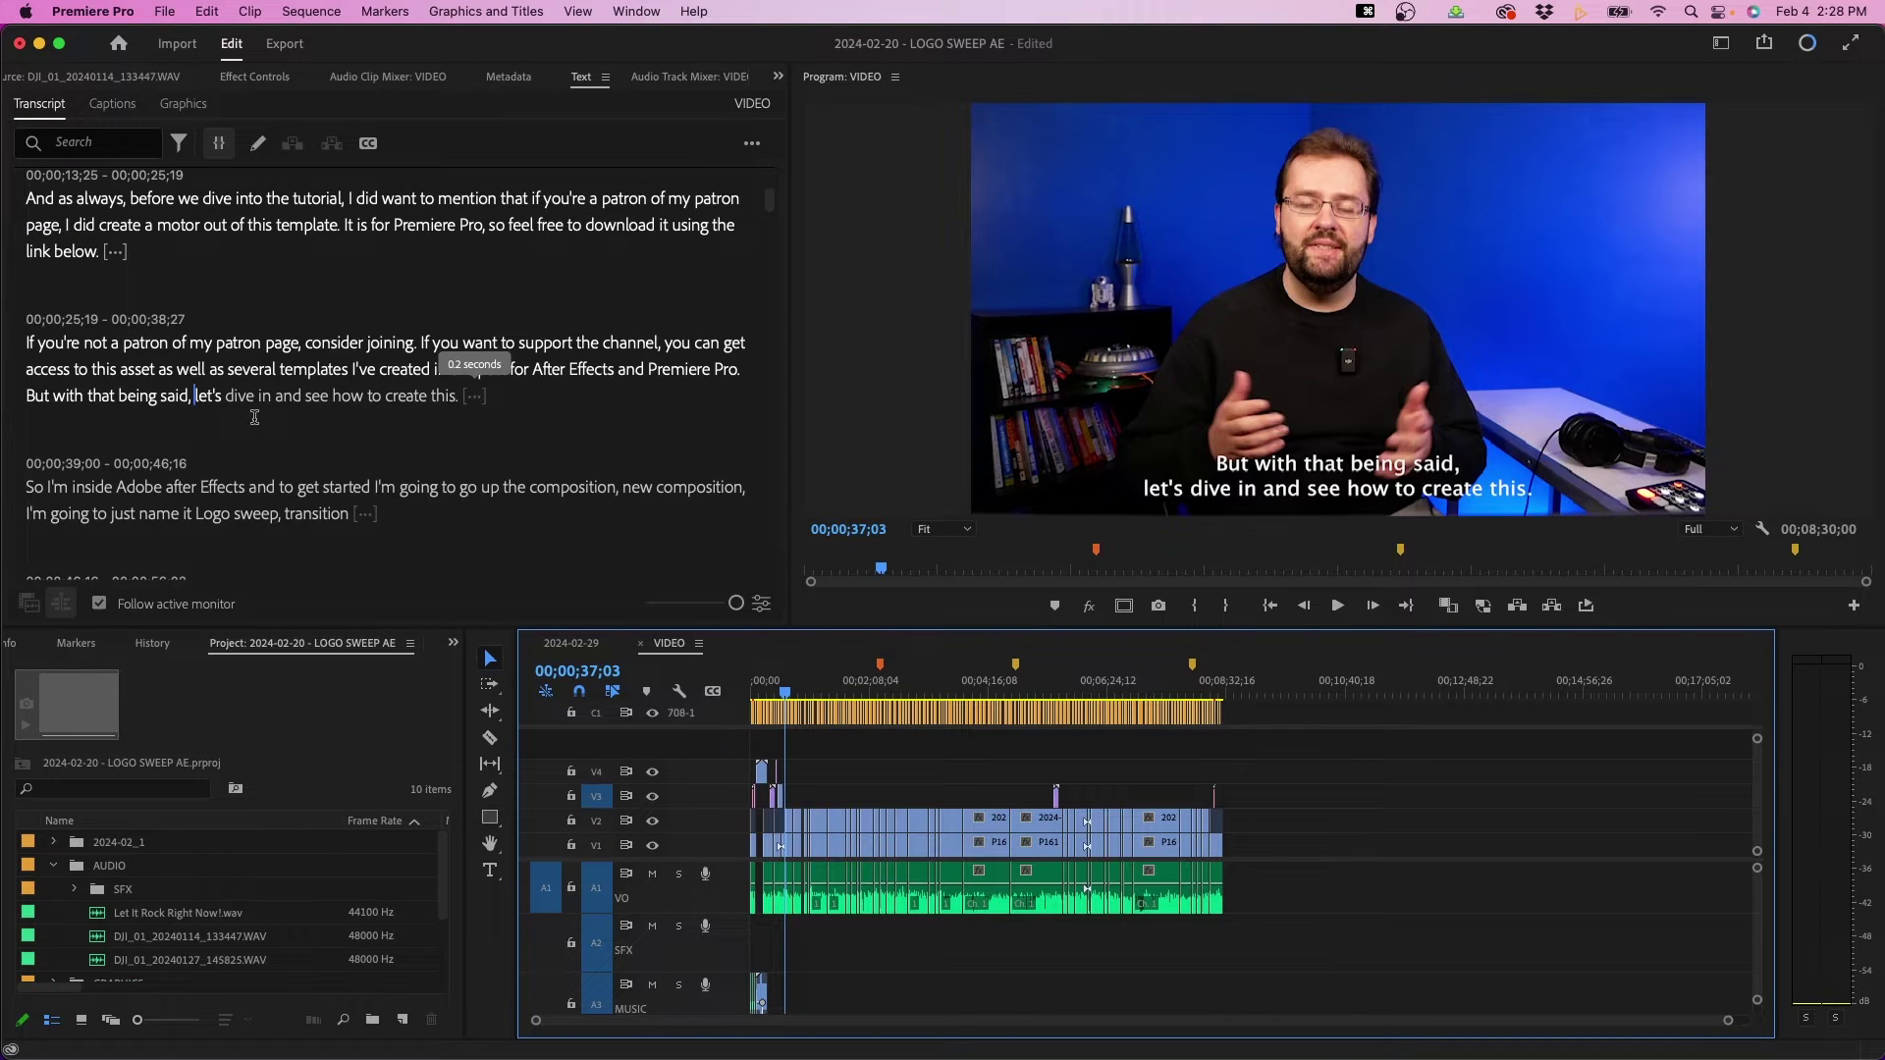
Step: Play the VIDEO sequence from the transcript's first words and jump to words in the "And as always" paragraph
scroll(254, 417, "up", 5)
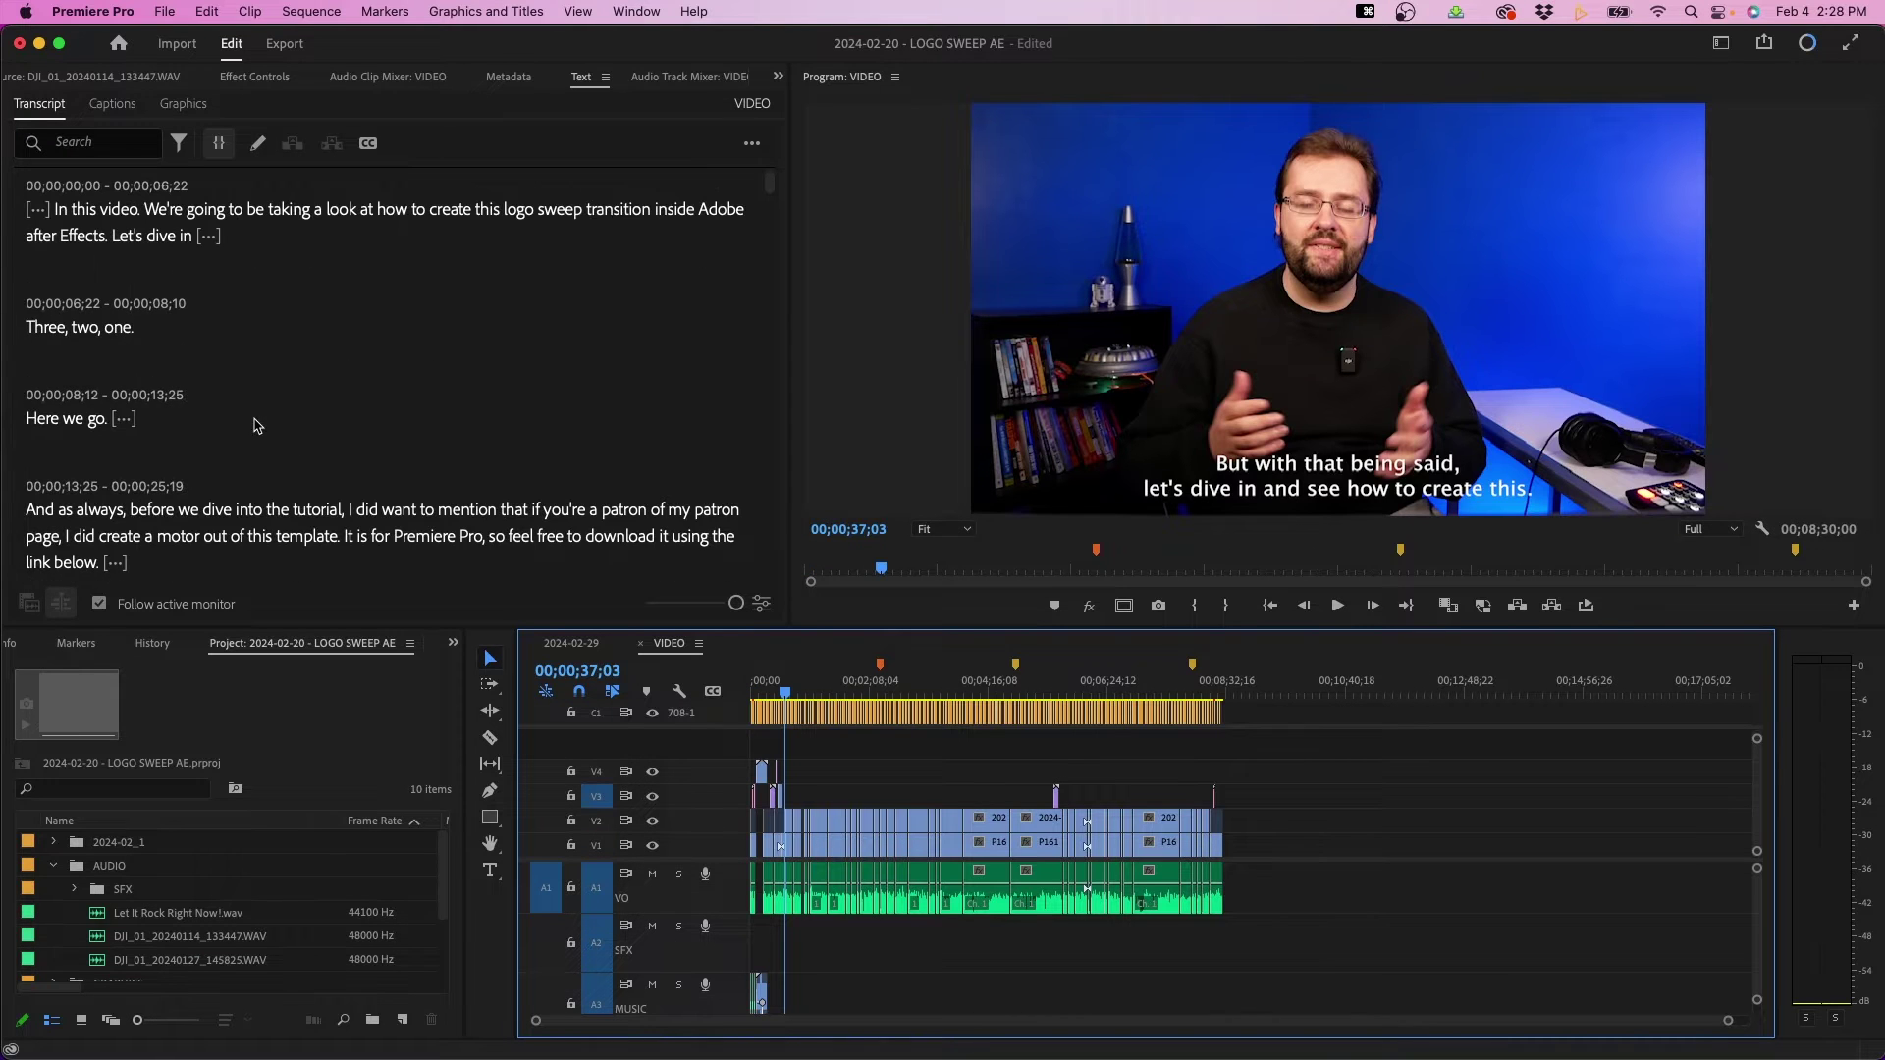
left_click(86, 209)
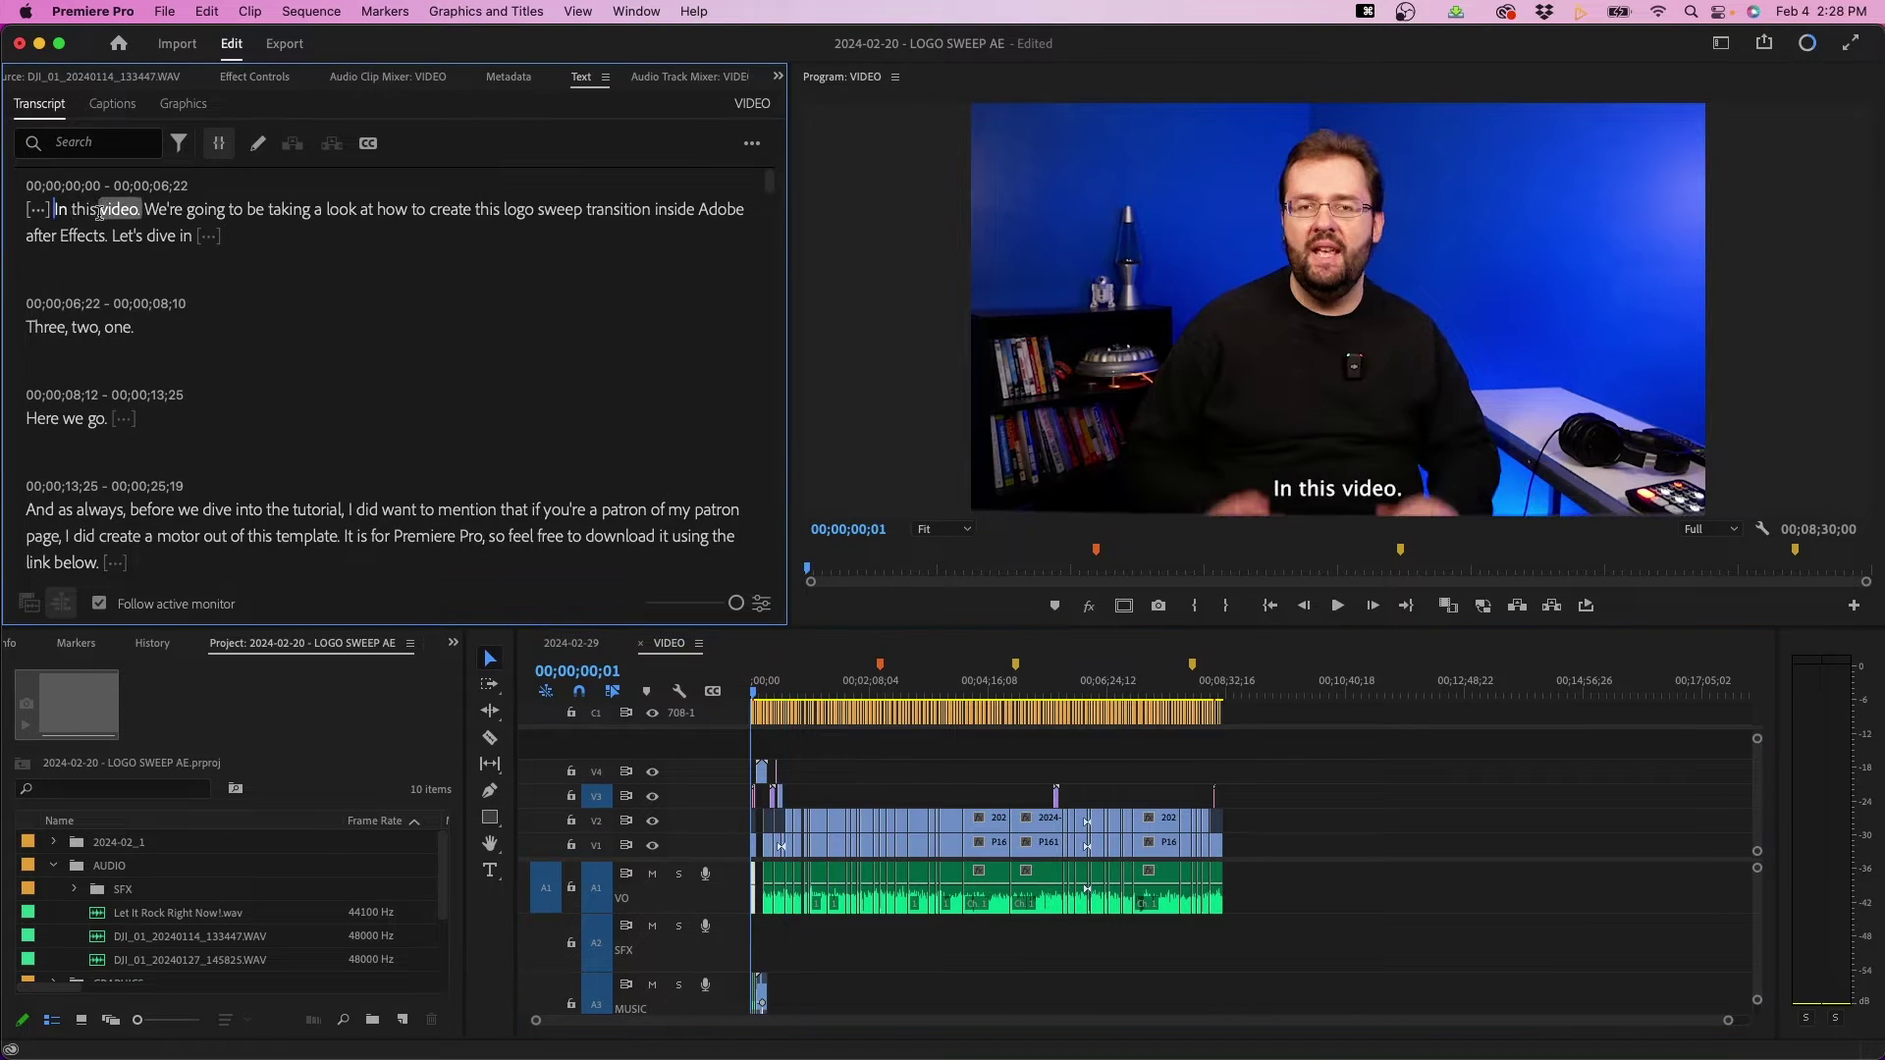
key("space")
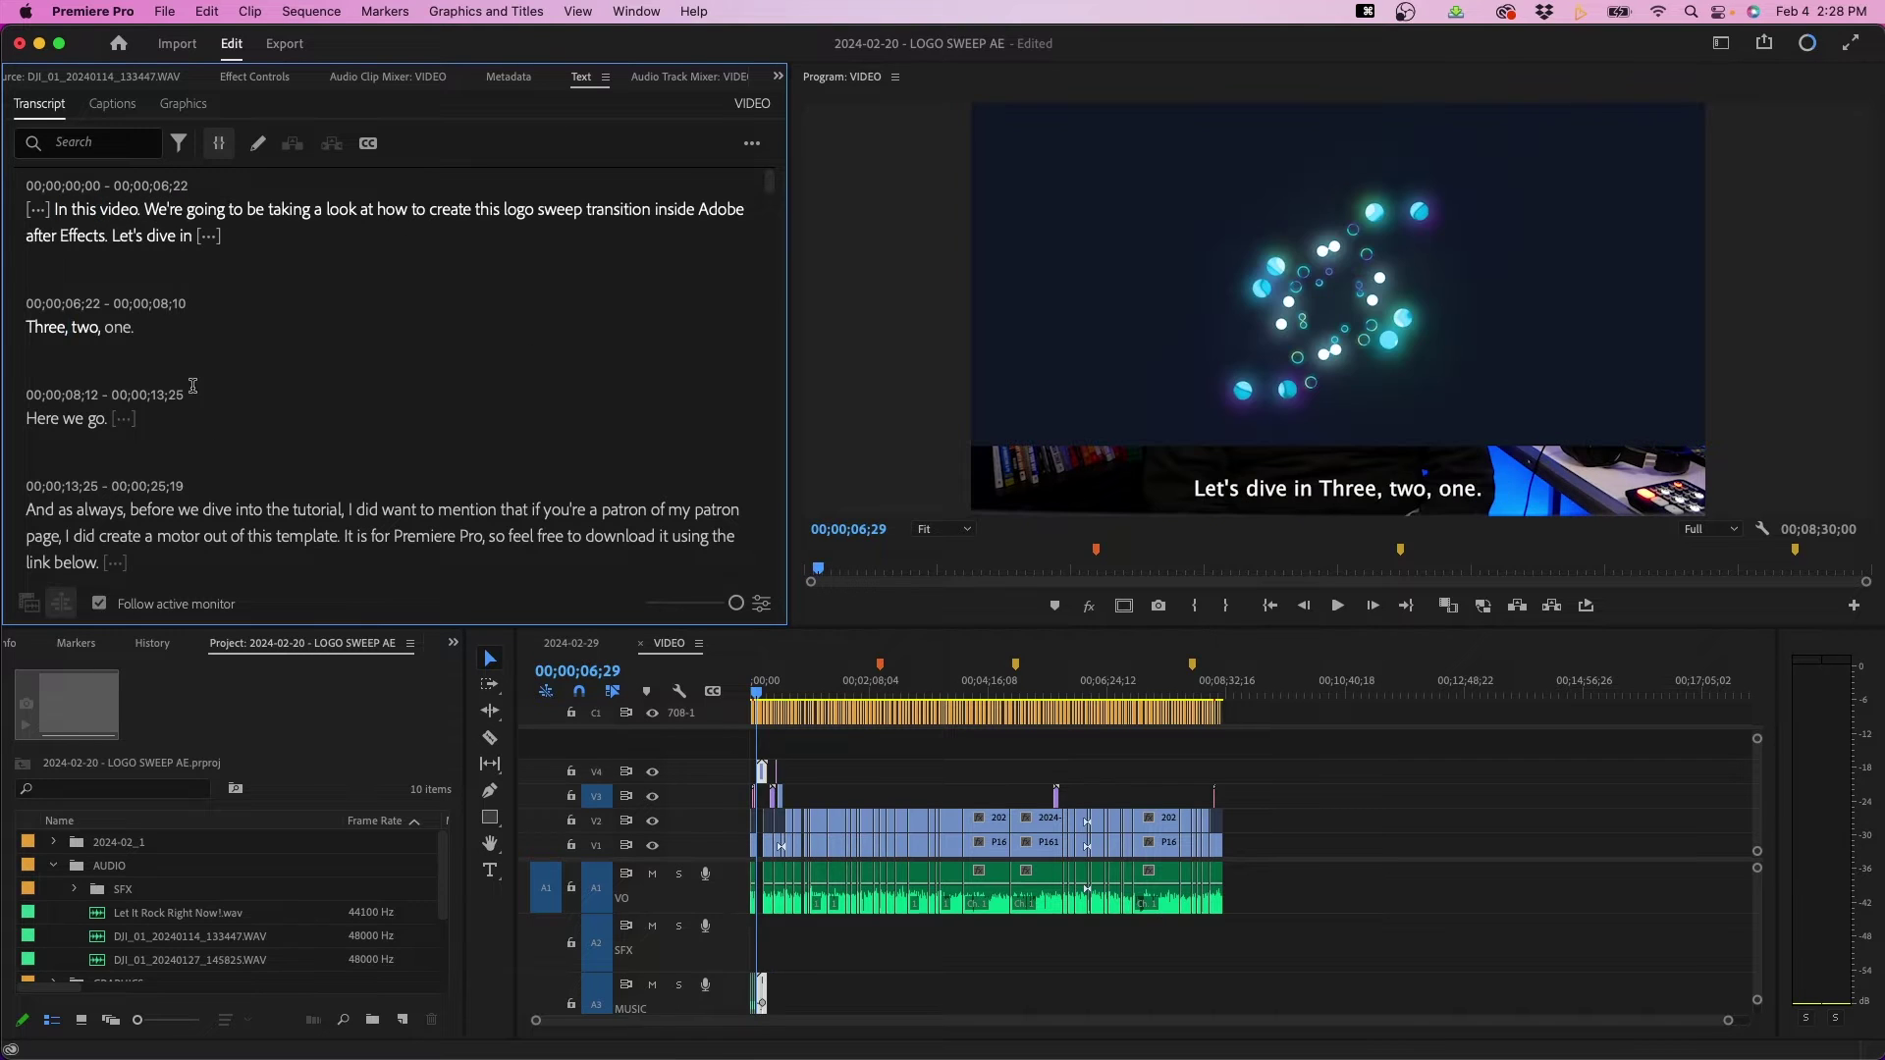
left_click(356, 535)
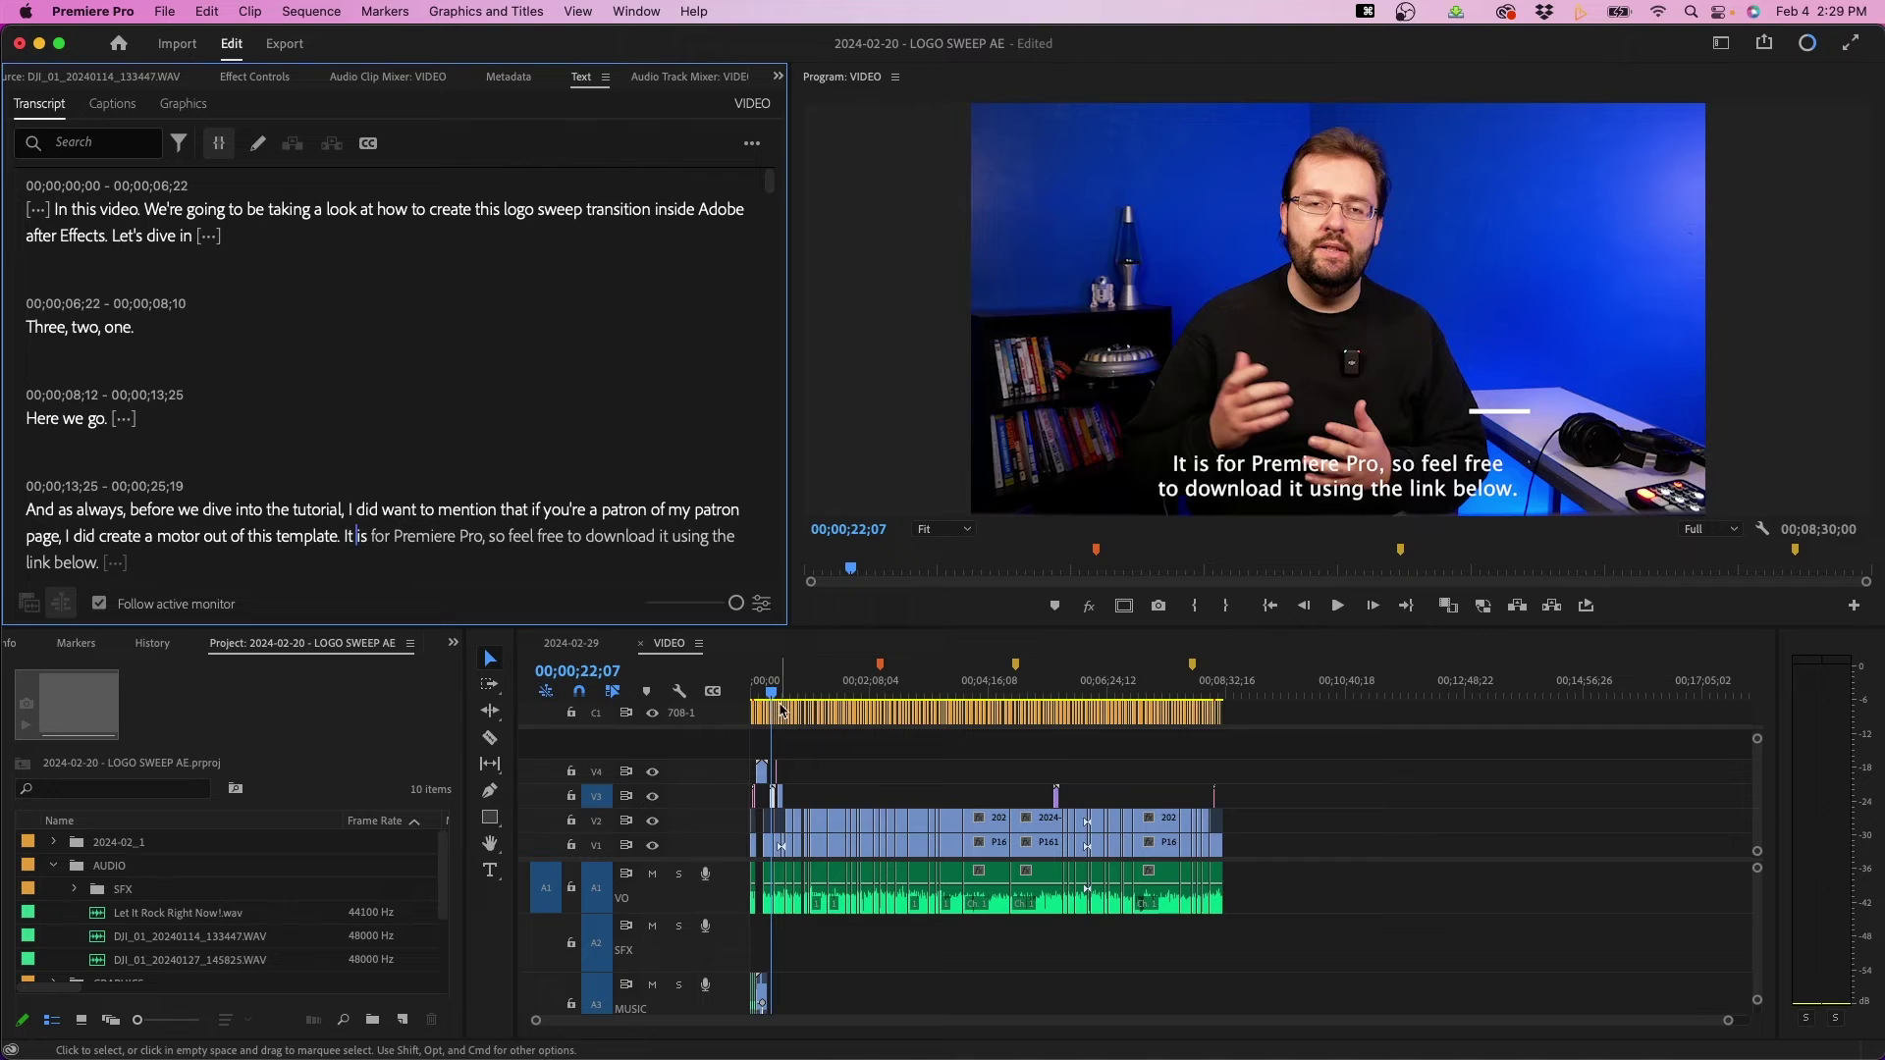
left_click(395, 506)
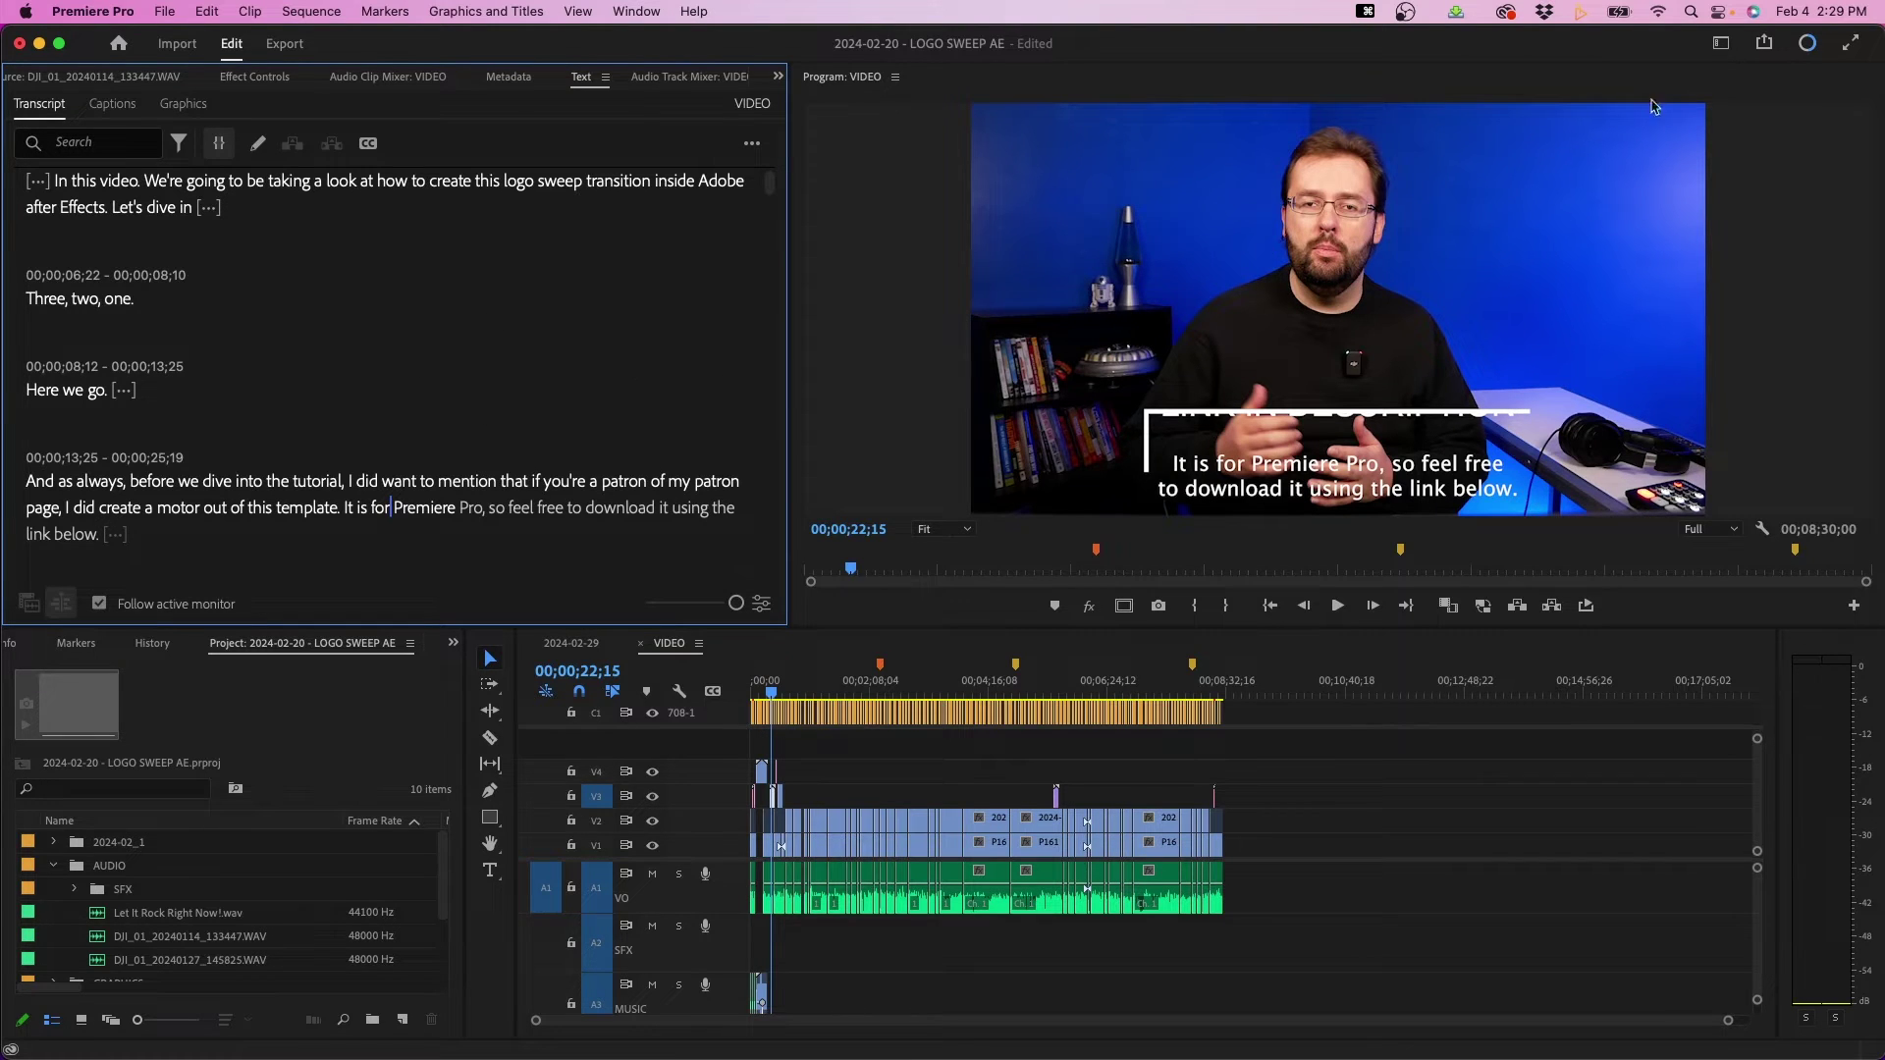
Step: Switch to the Text-Based Editing workspace with the VIDEO sequence active
left_click(1720, 45)
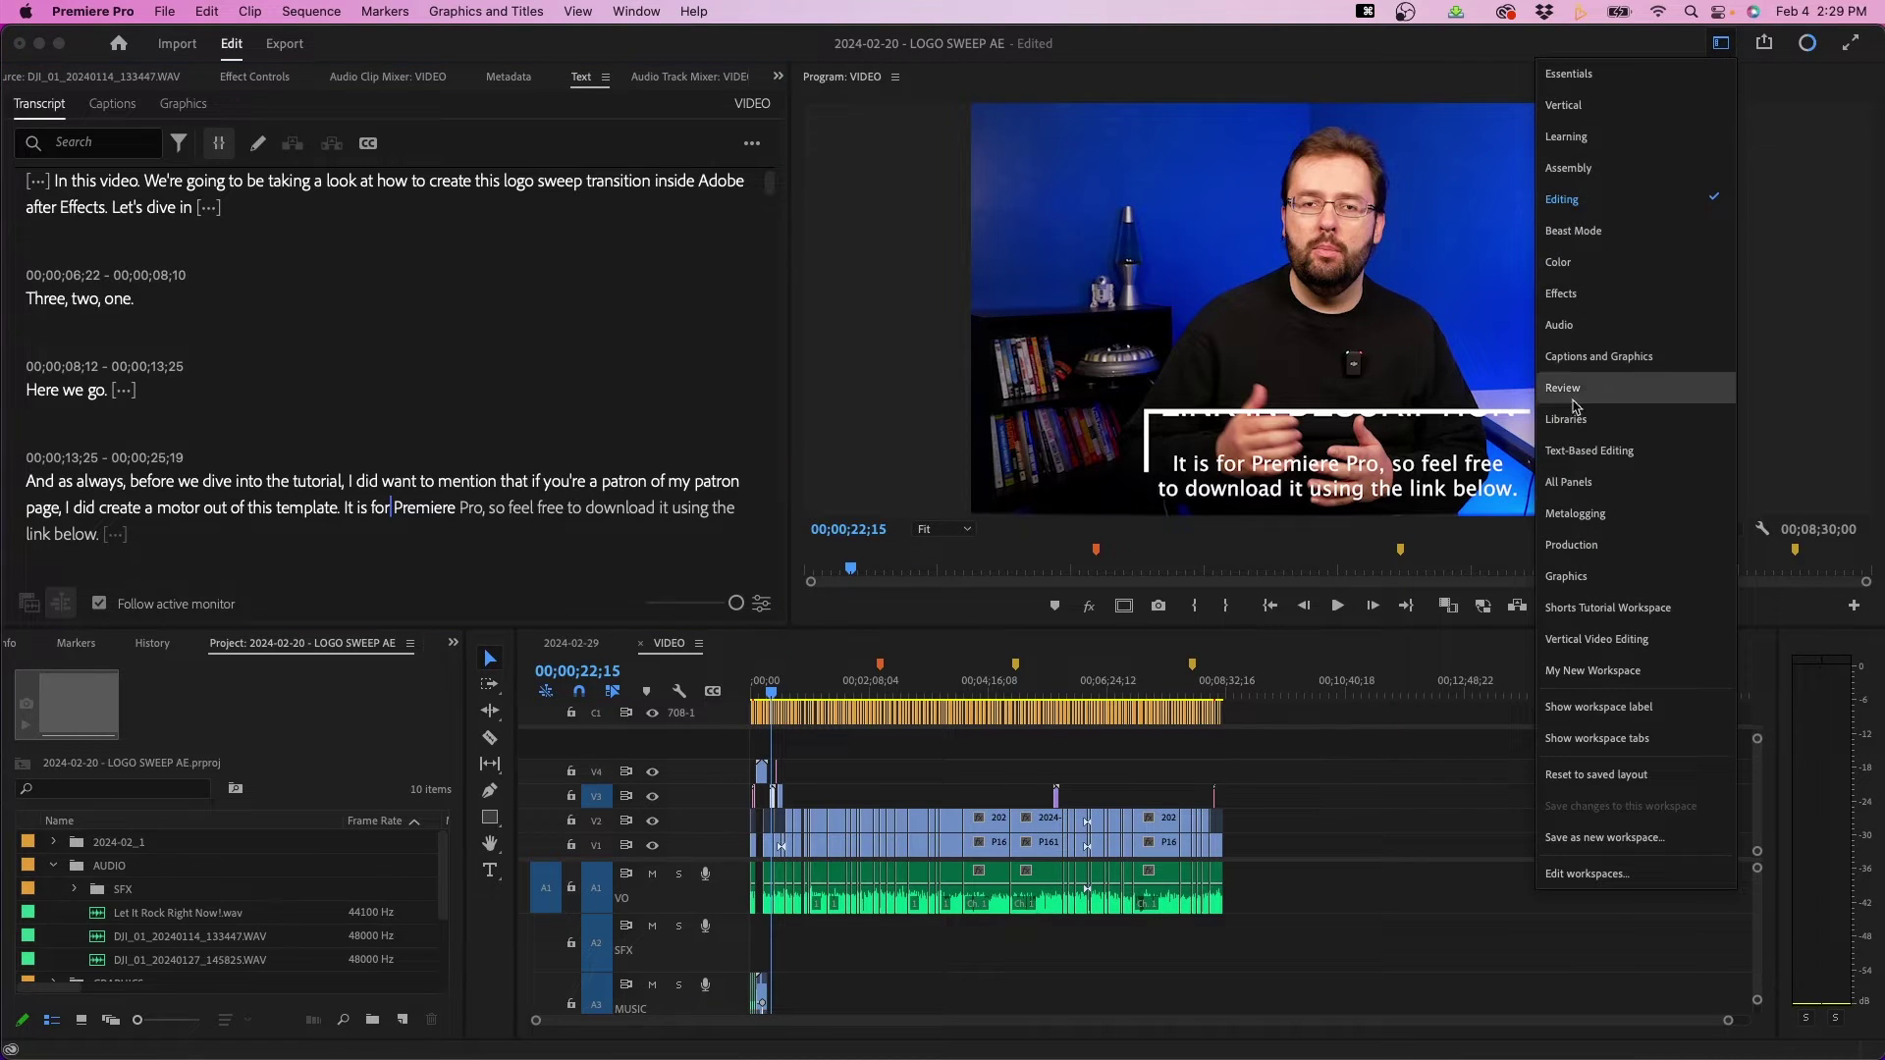
left_click(1585, 457)
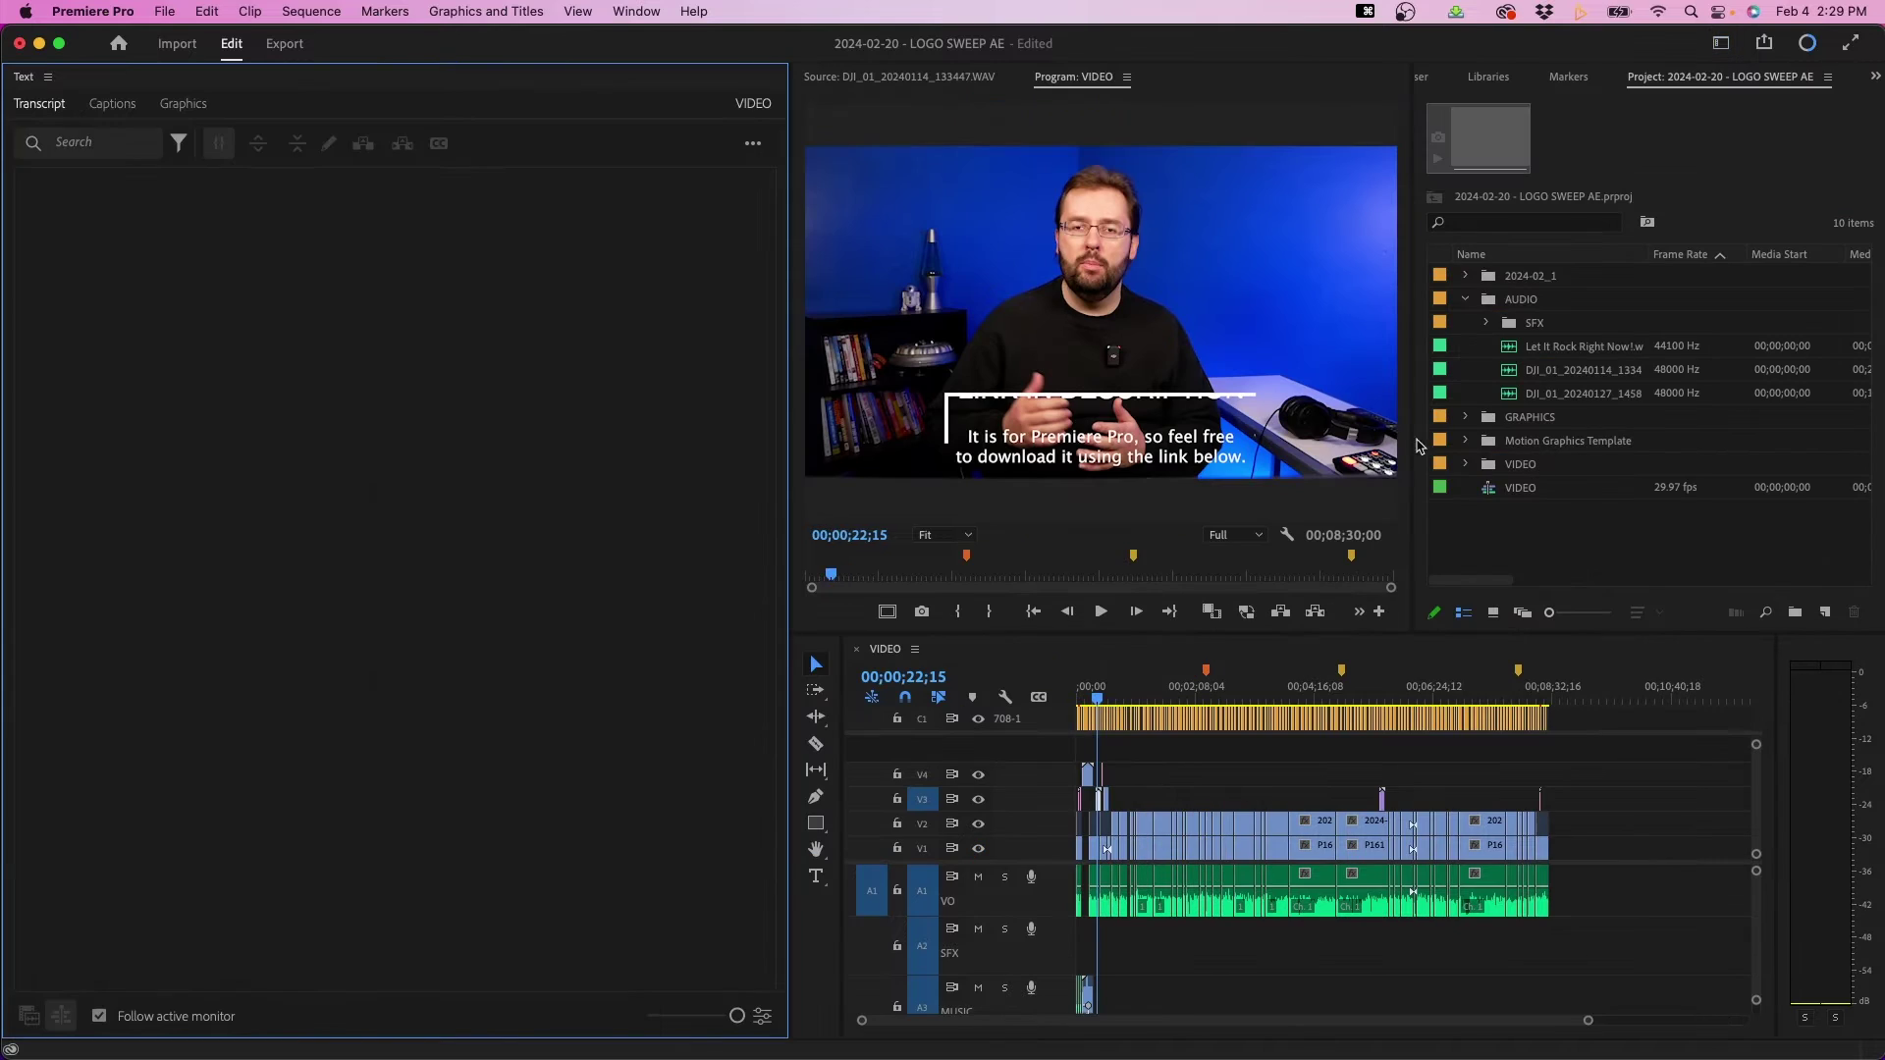
left_click(1718, 45)
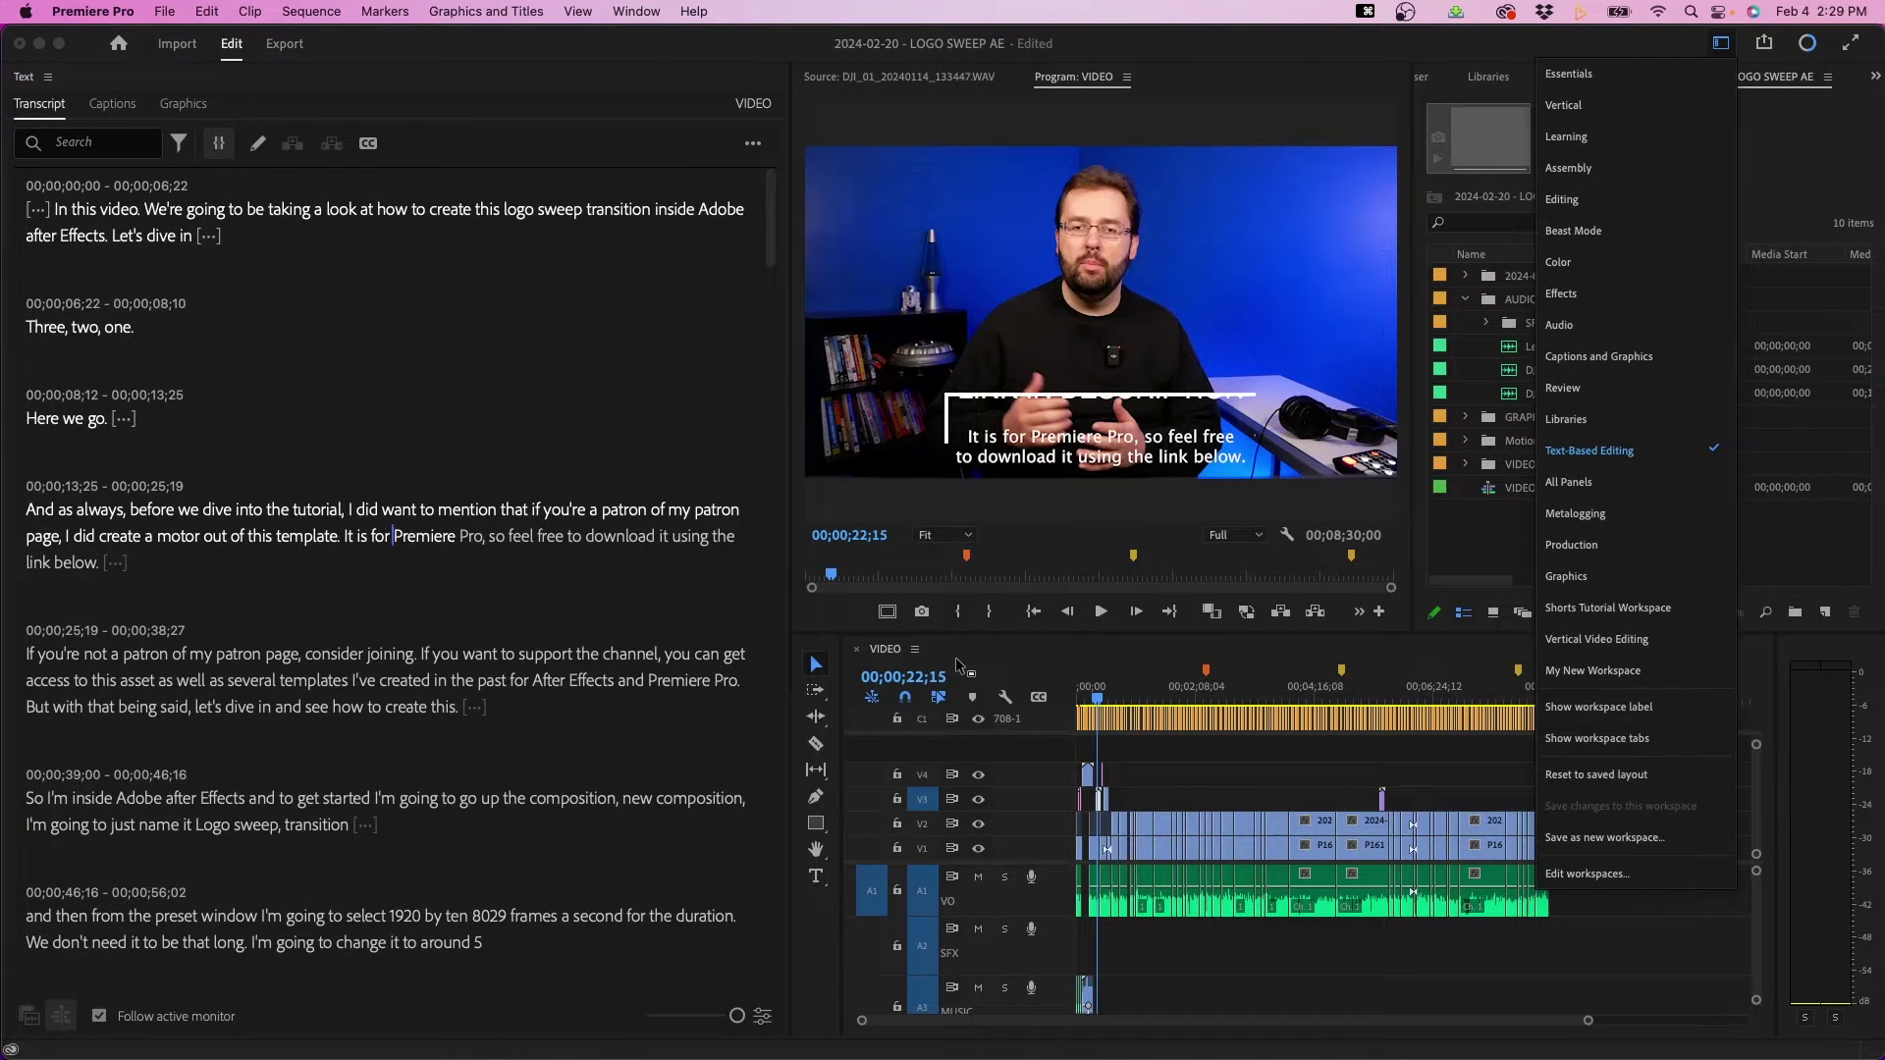
left_click(884, 645)
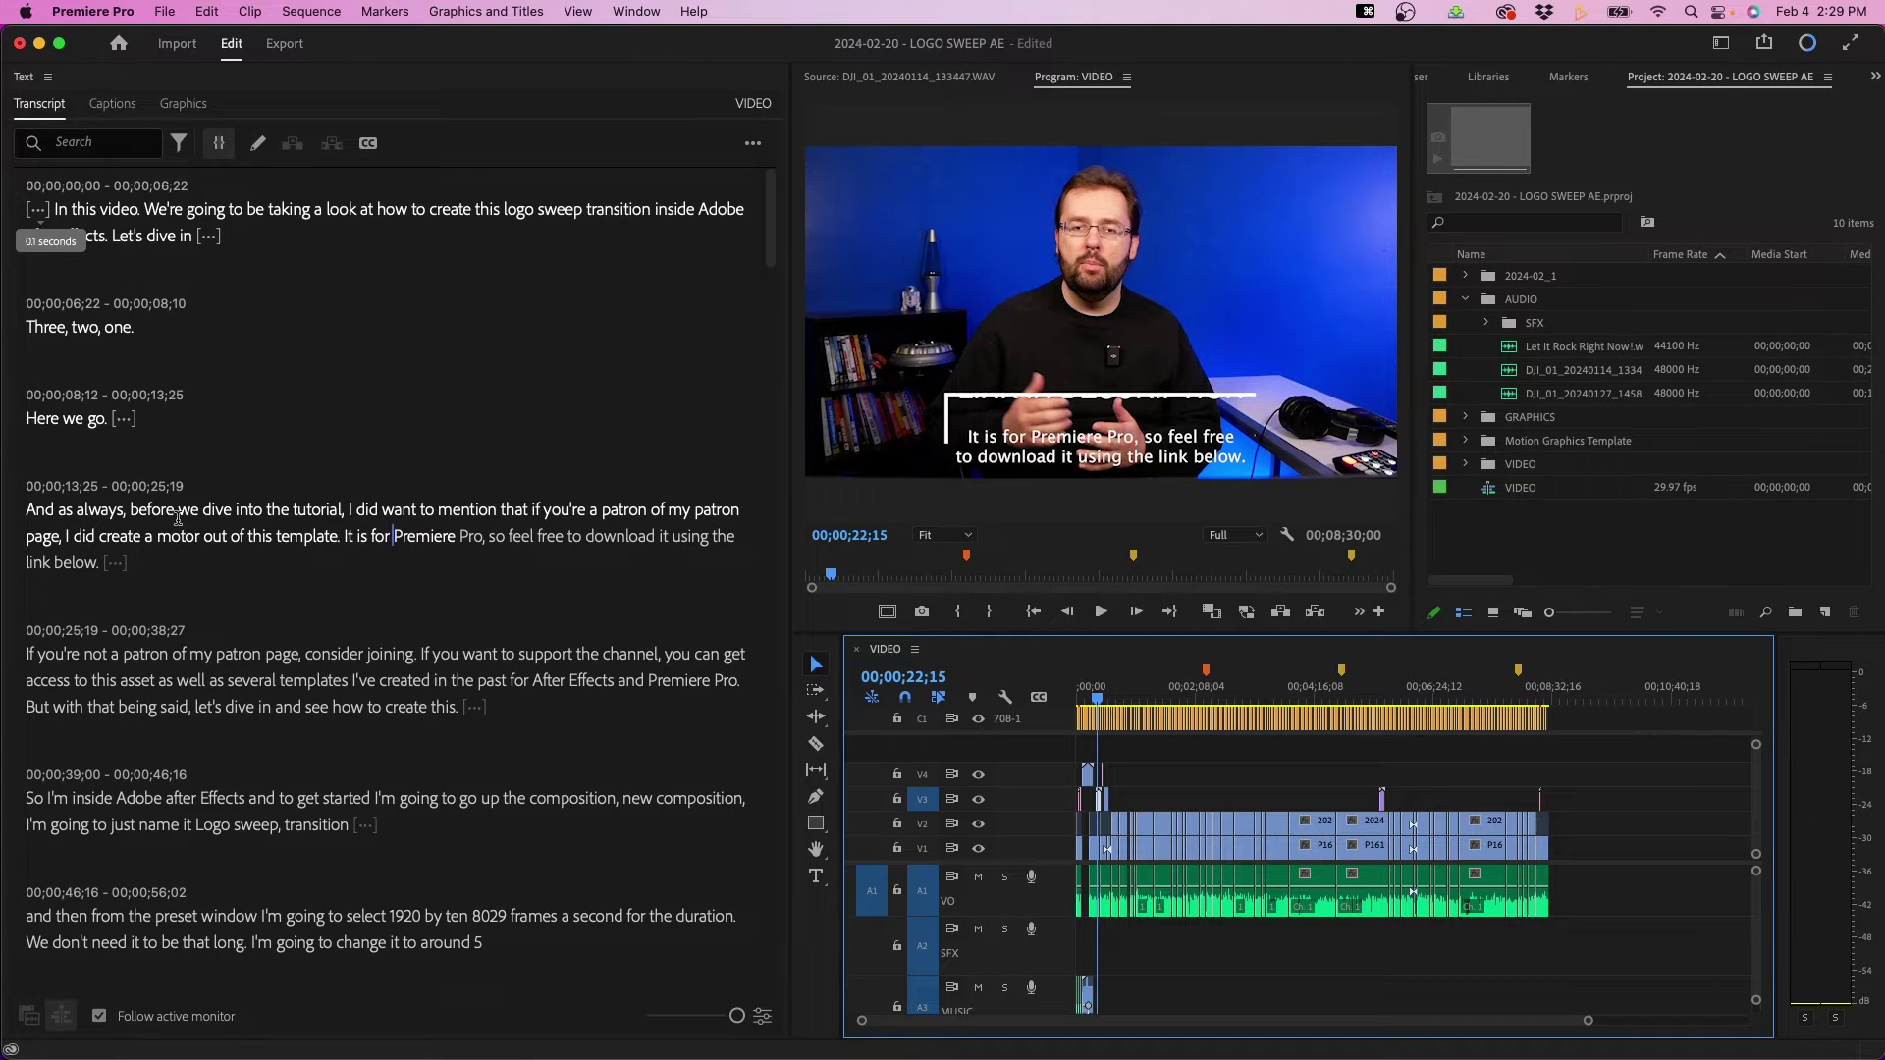
Step: Select the transcript passage from "And as always" to "link below." and extract it from the VIDEO sequence
left_click(32, 506)
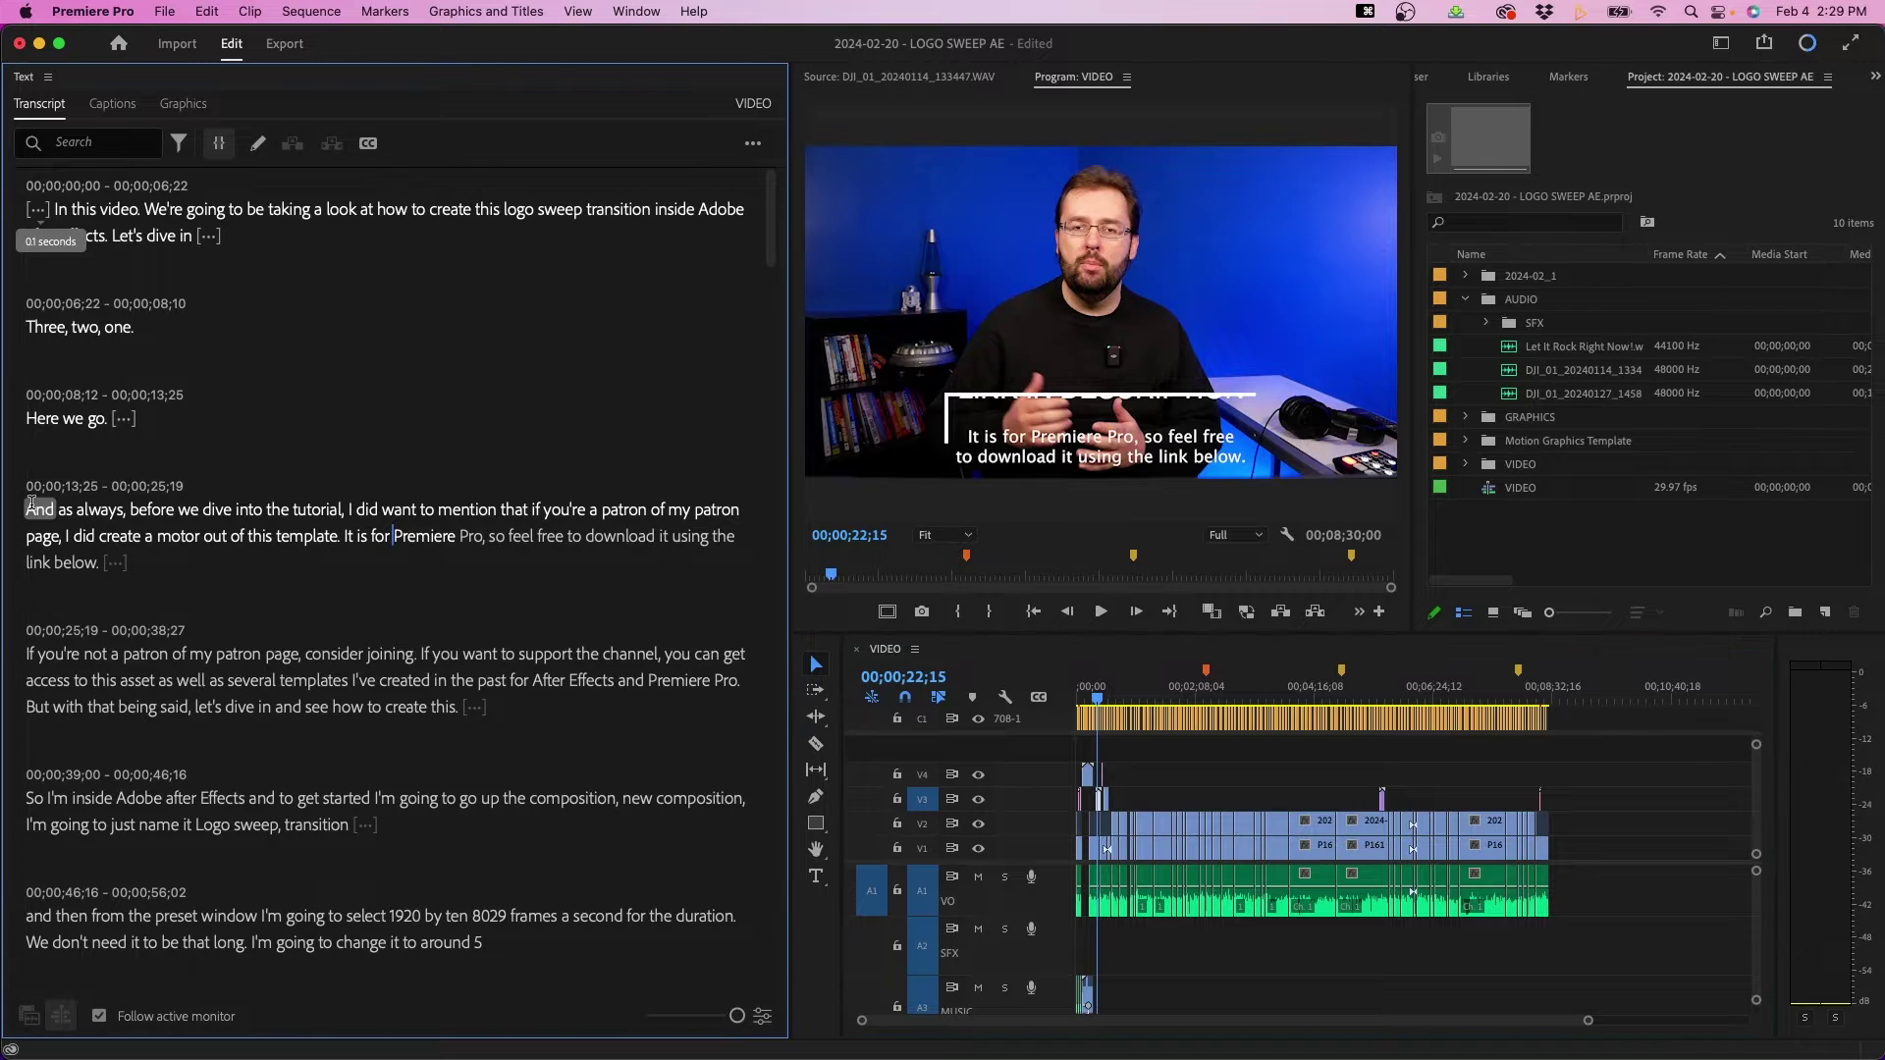
left_click_drag(21, 504, 105, 570)
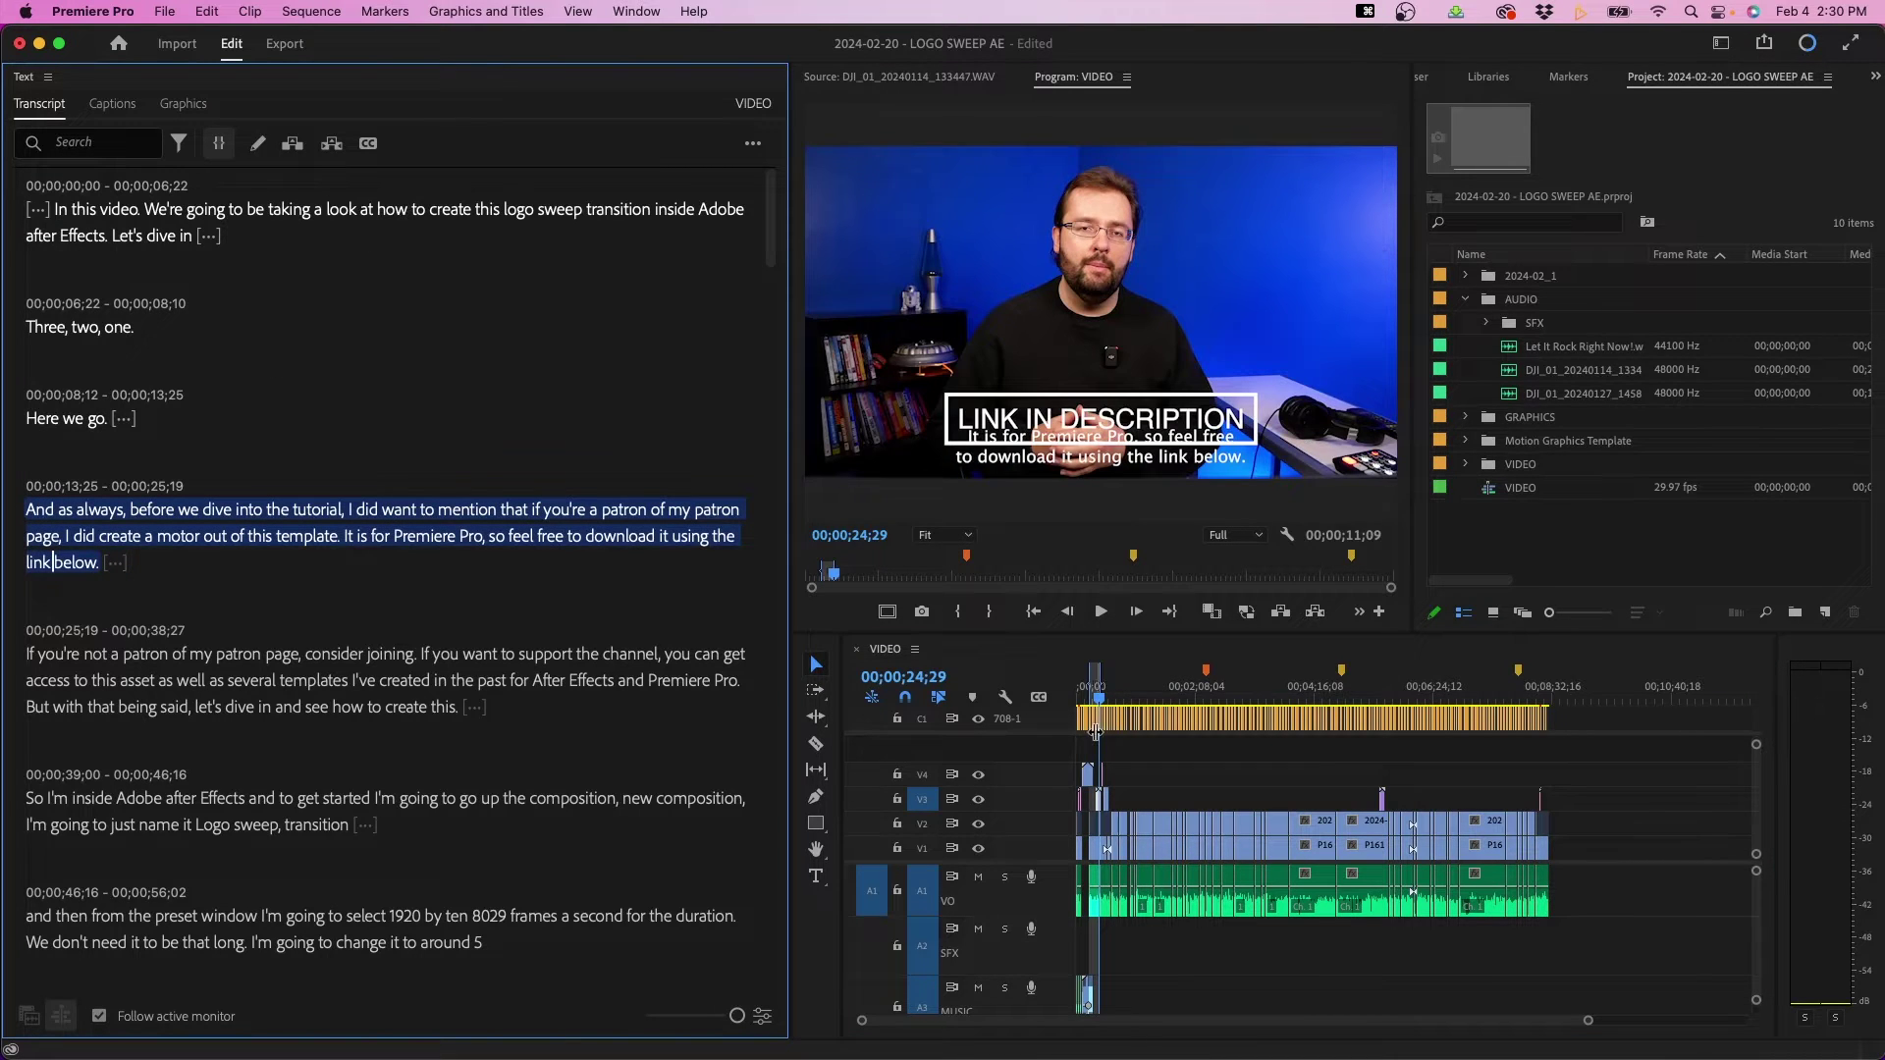
left_click(1151, 753)
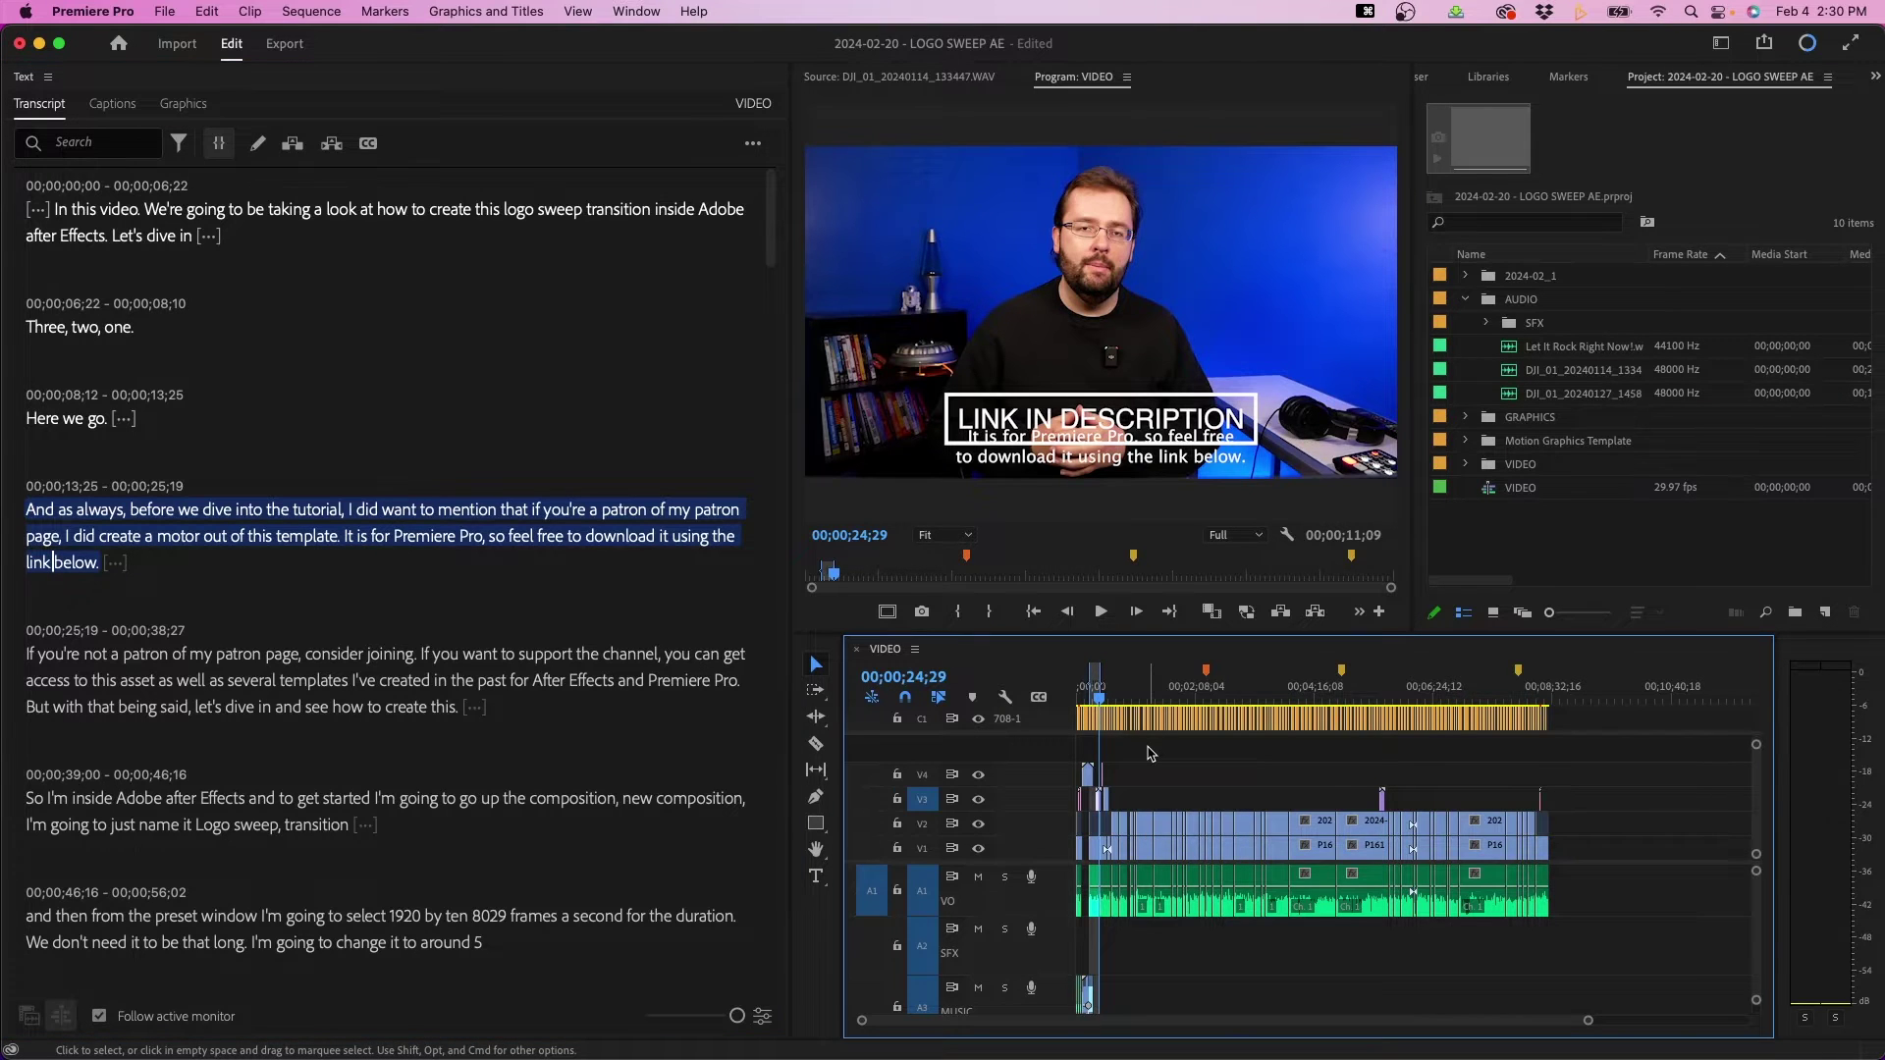
key("backslash")
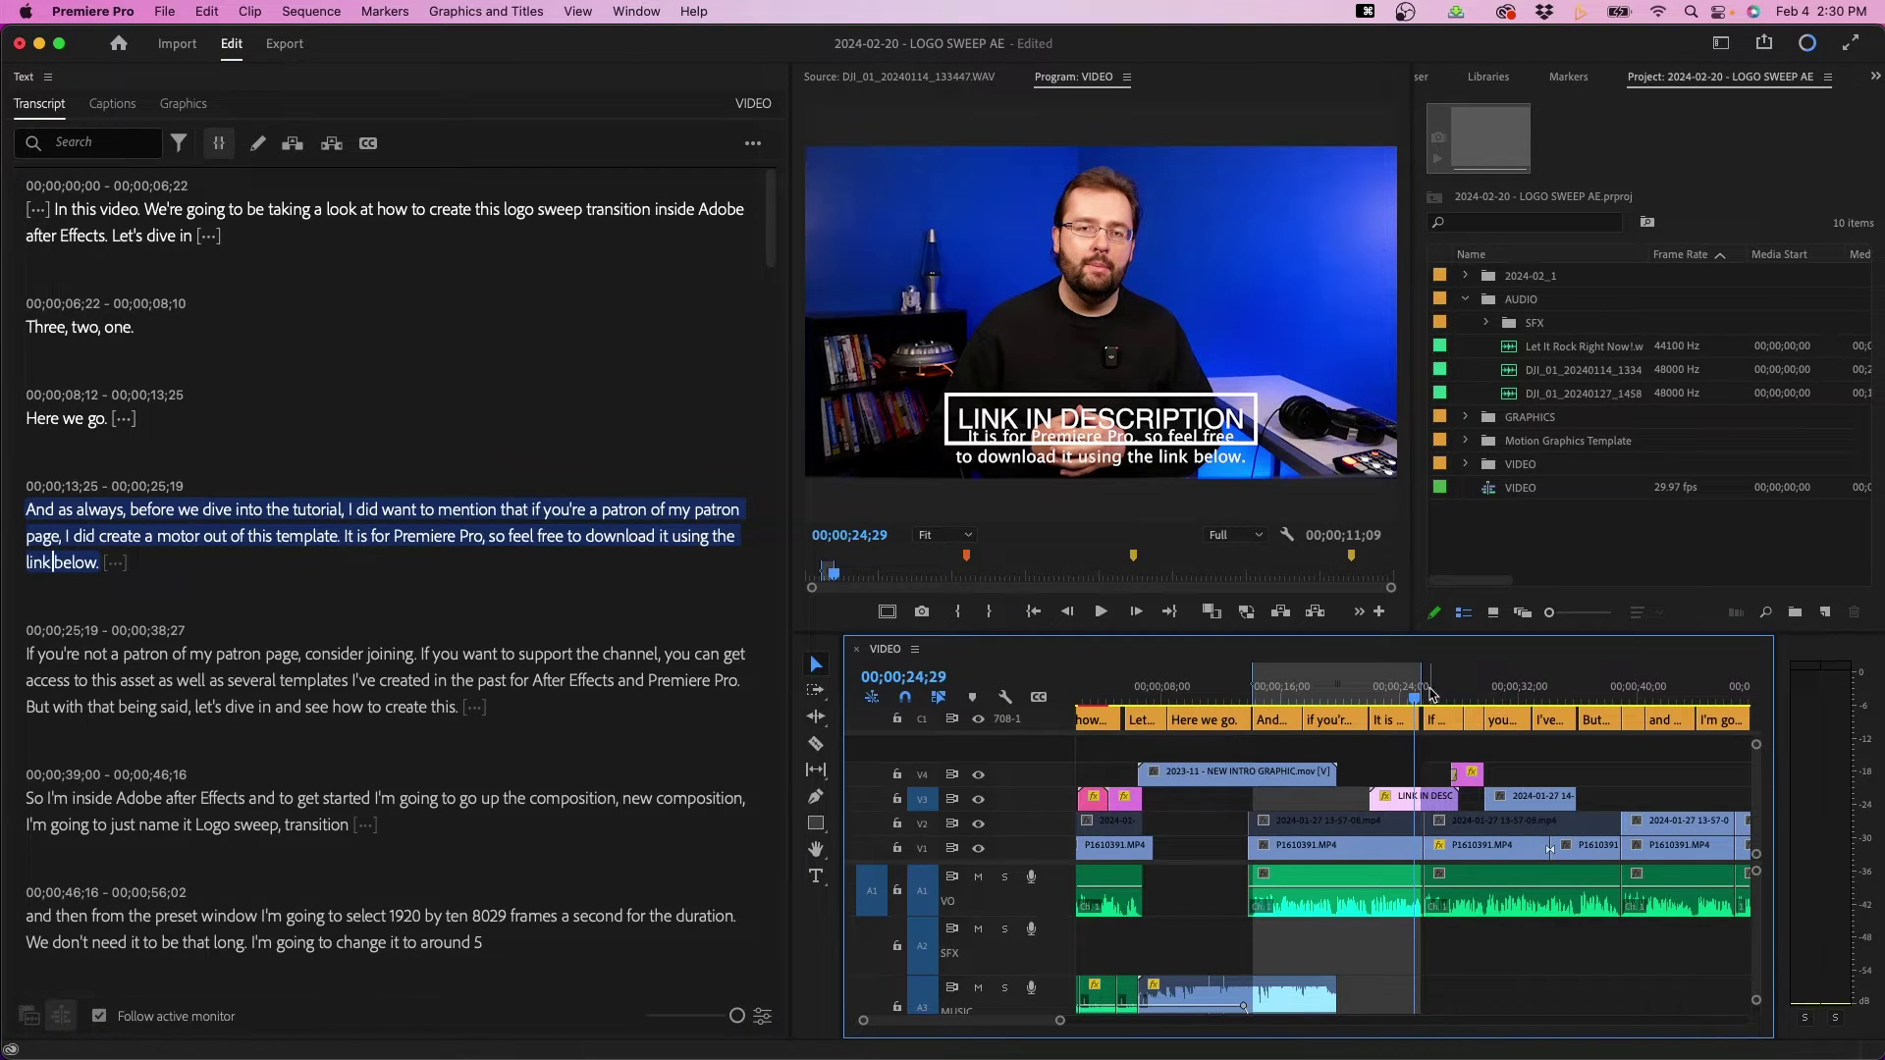
left_click(29, 509)
left_click_drag(30, 507, 103, 565)
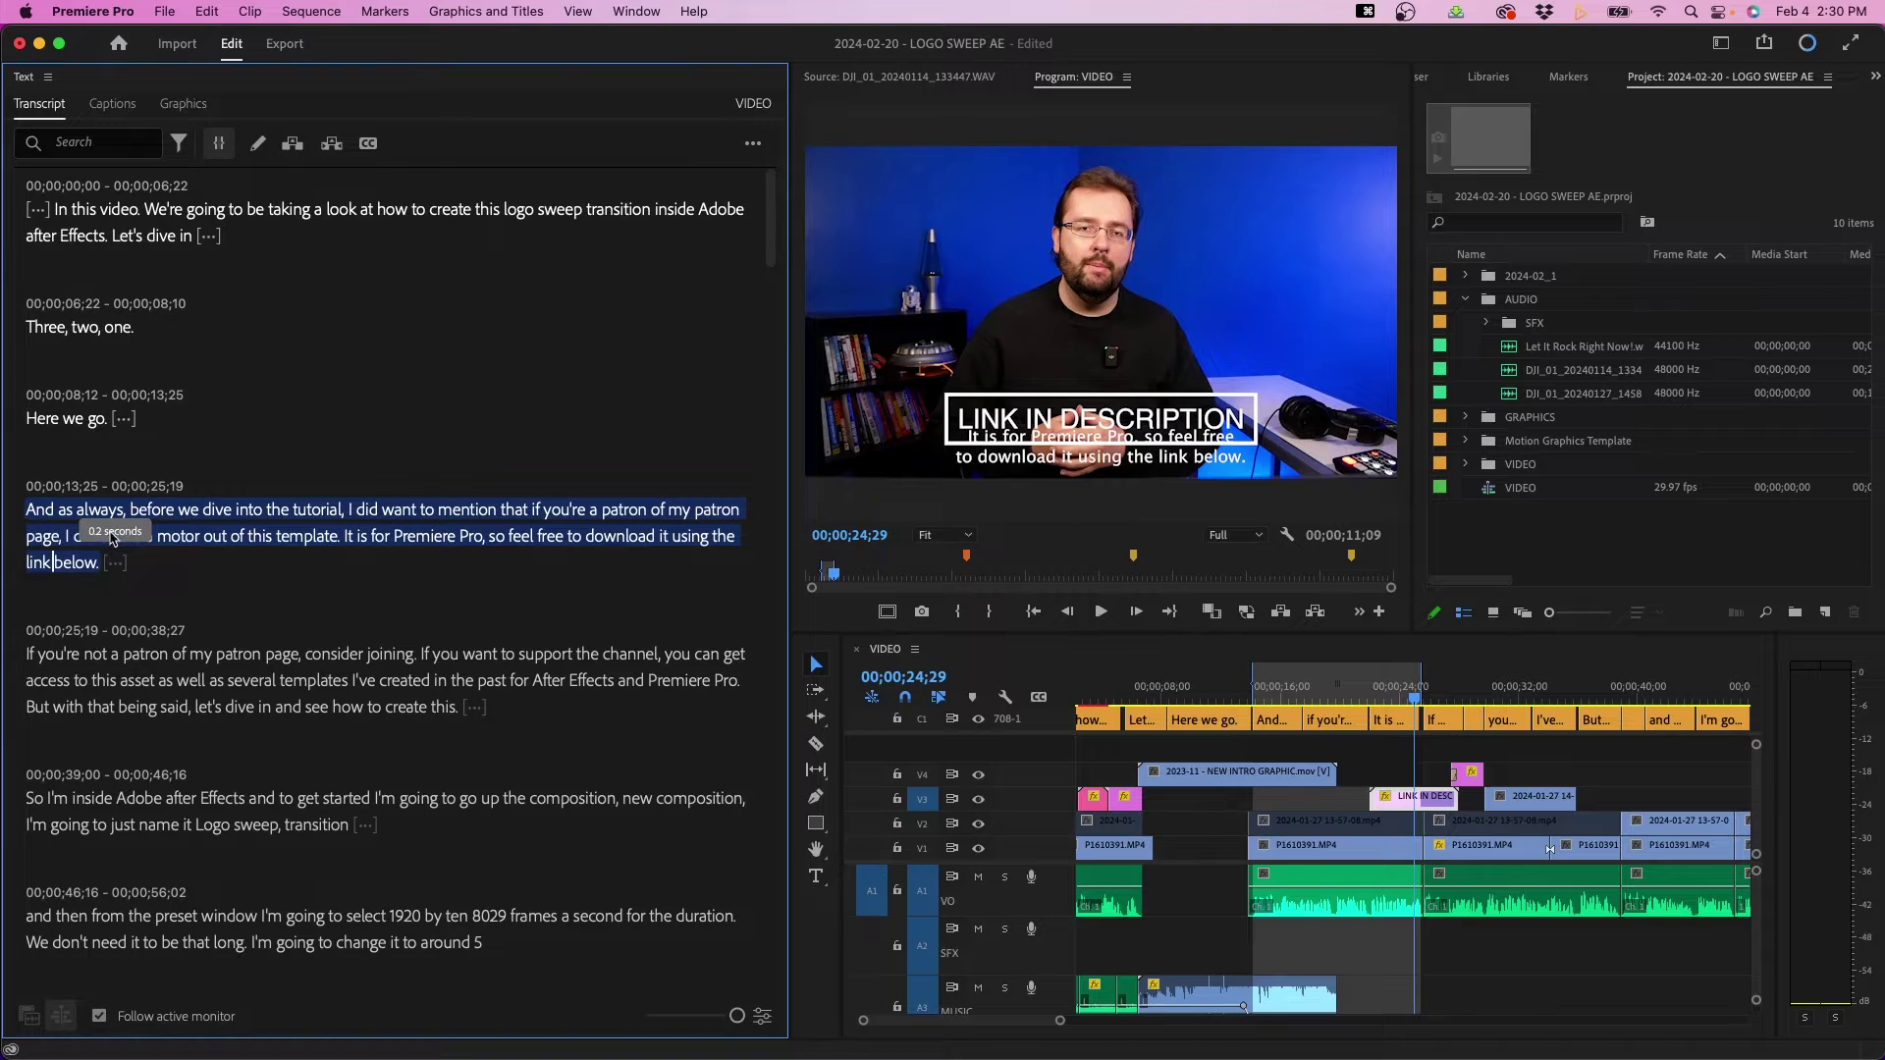
left_click(332, 144)
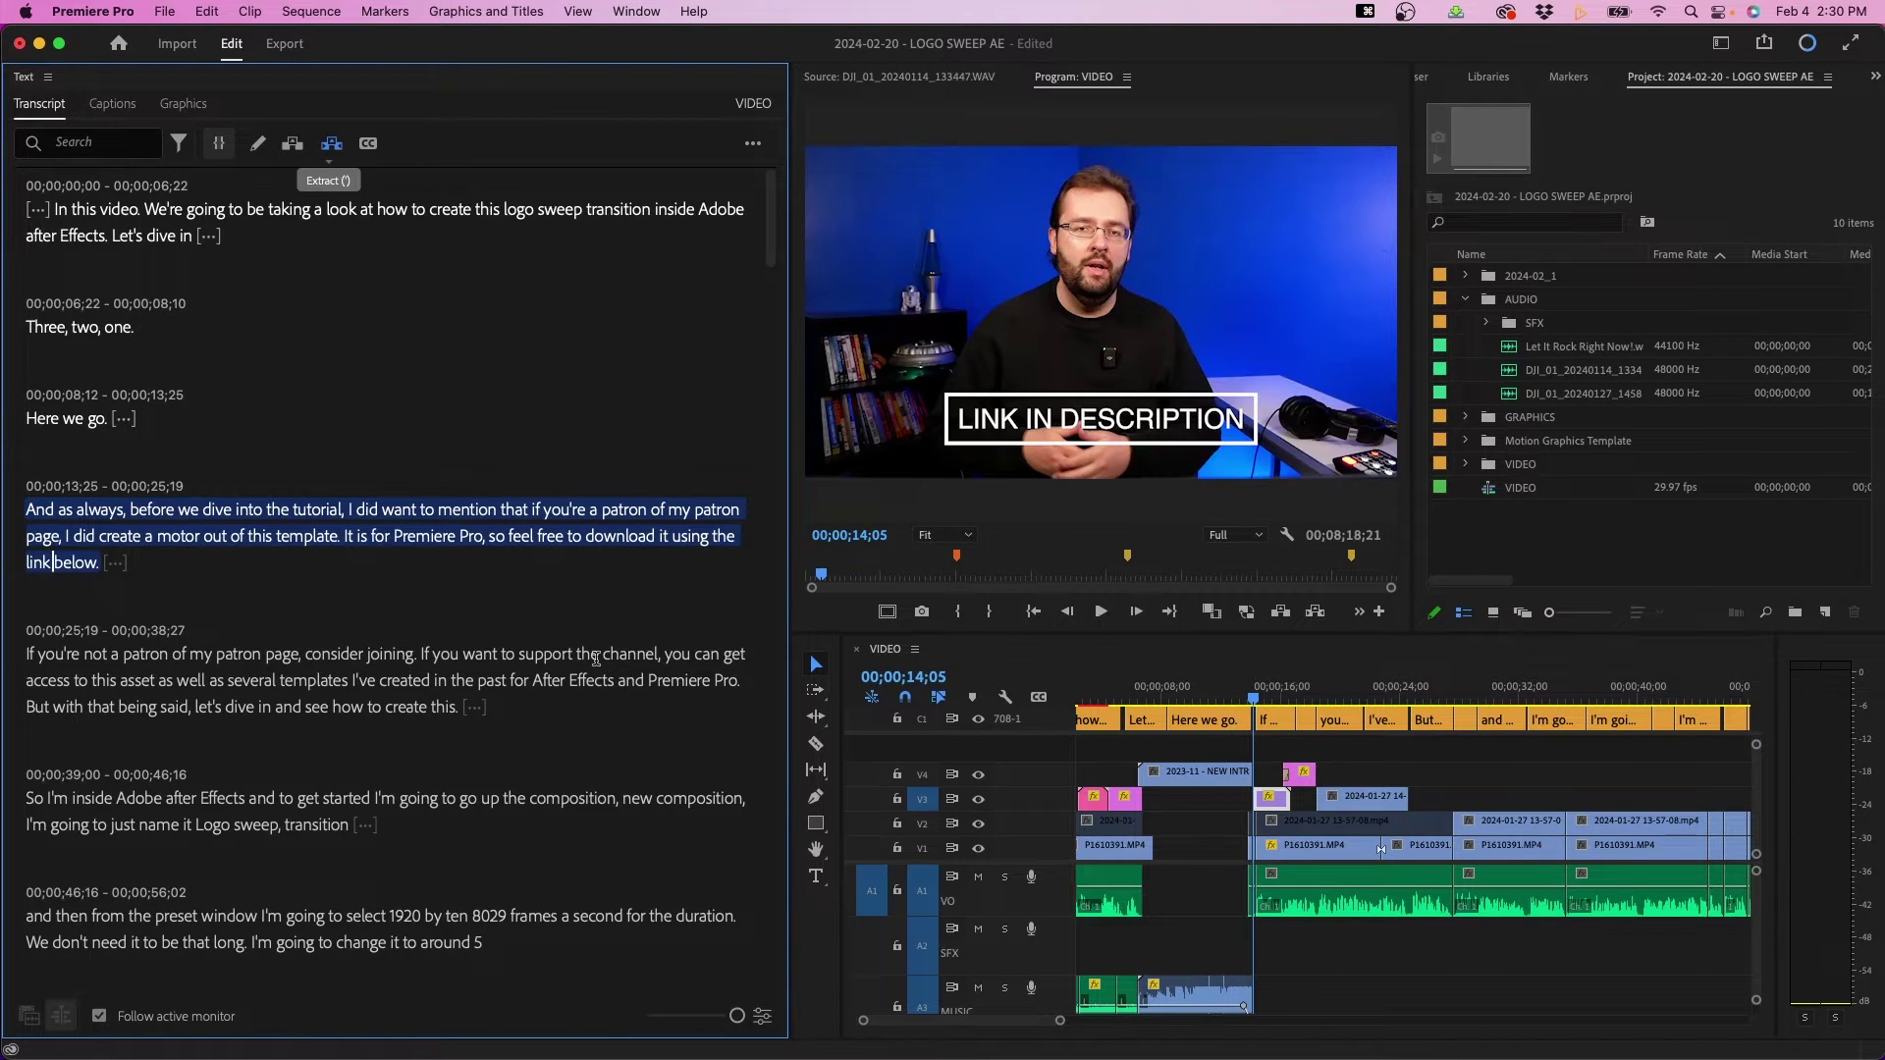
Step: Undo the last transcript extraction, and search the transcript for pauses with the delete options shown
key("super+z")
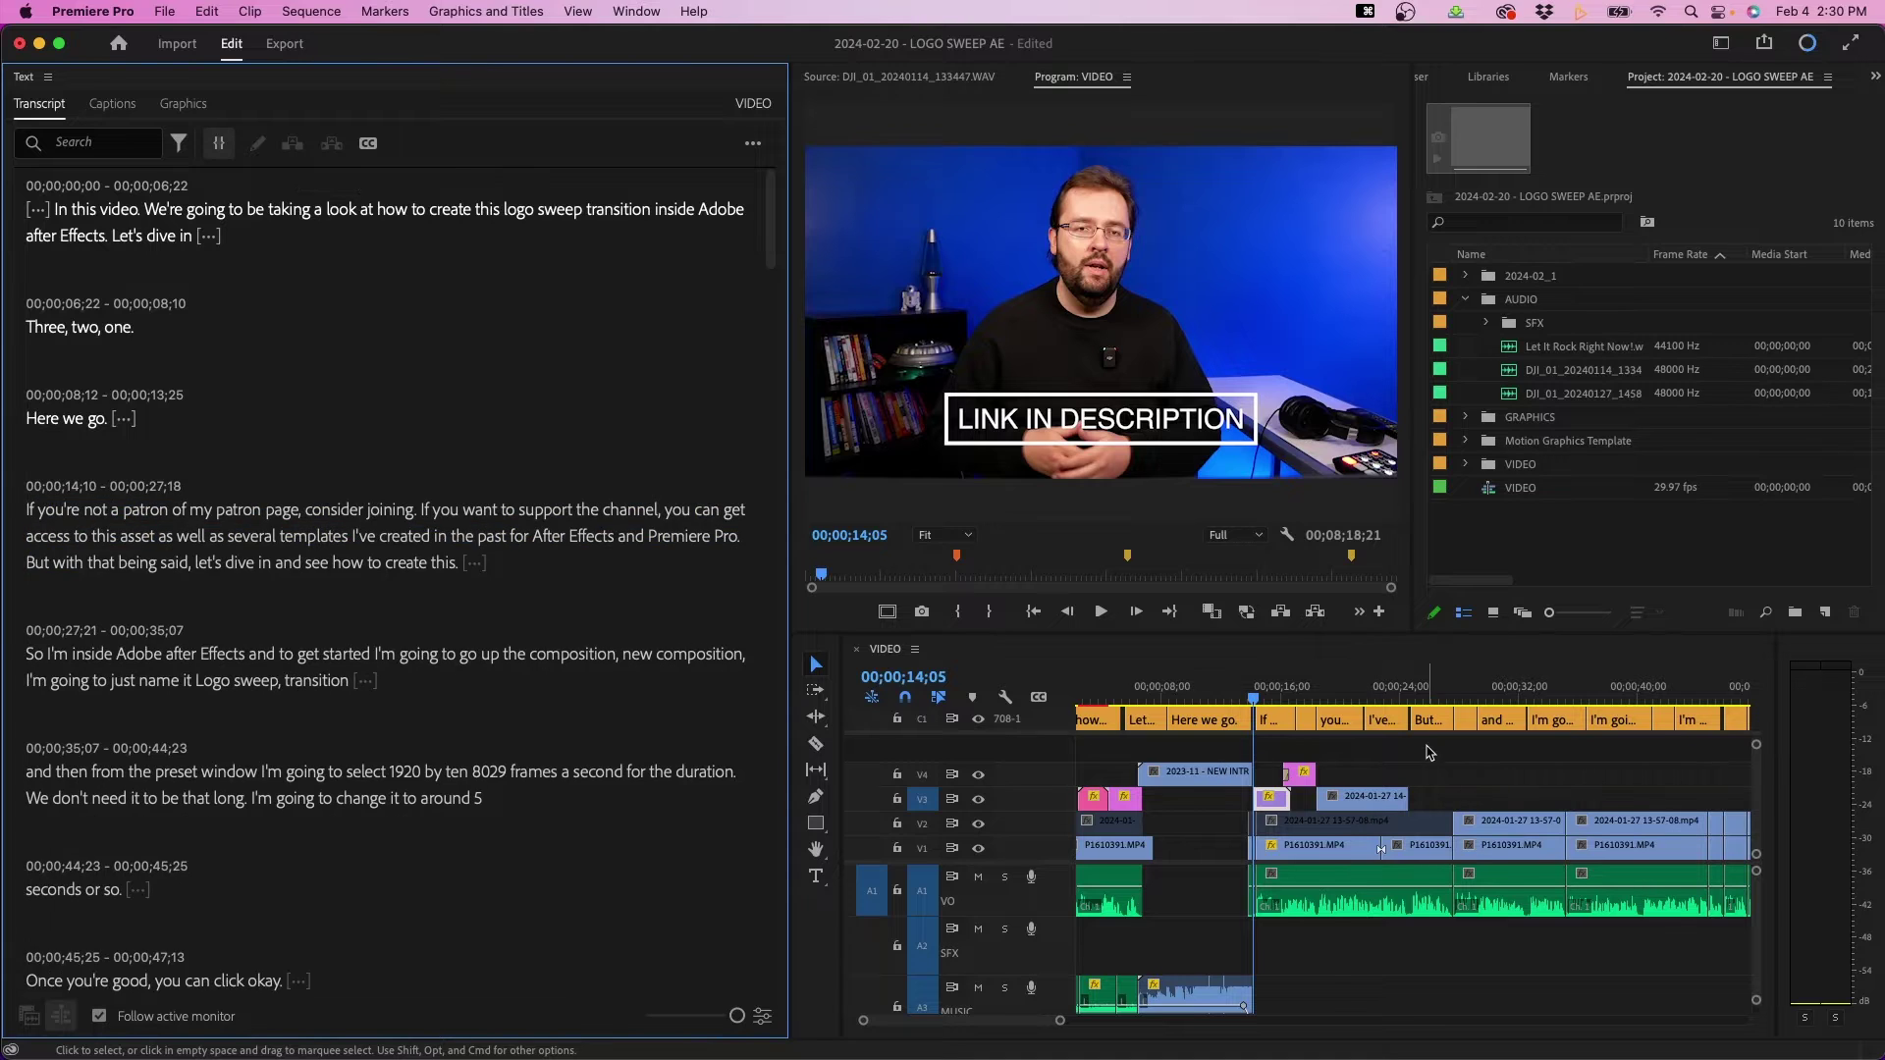
left_click(178, 145)
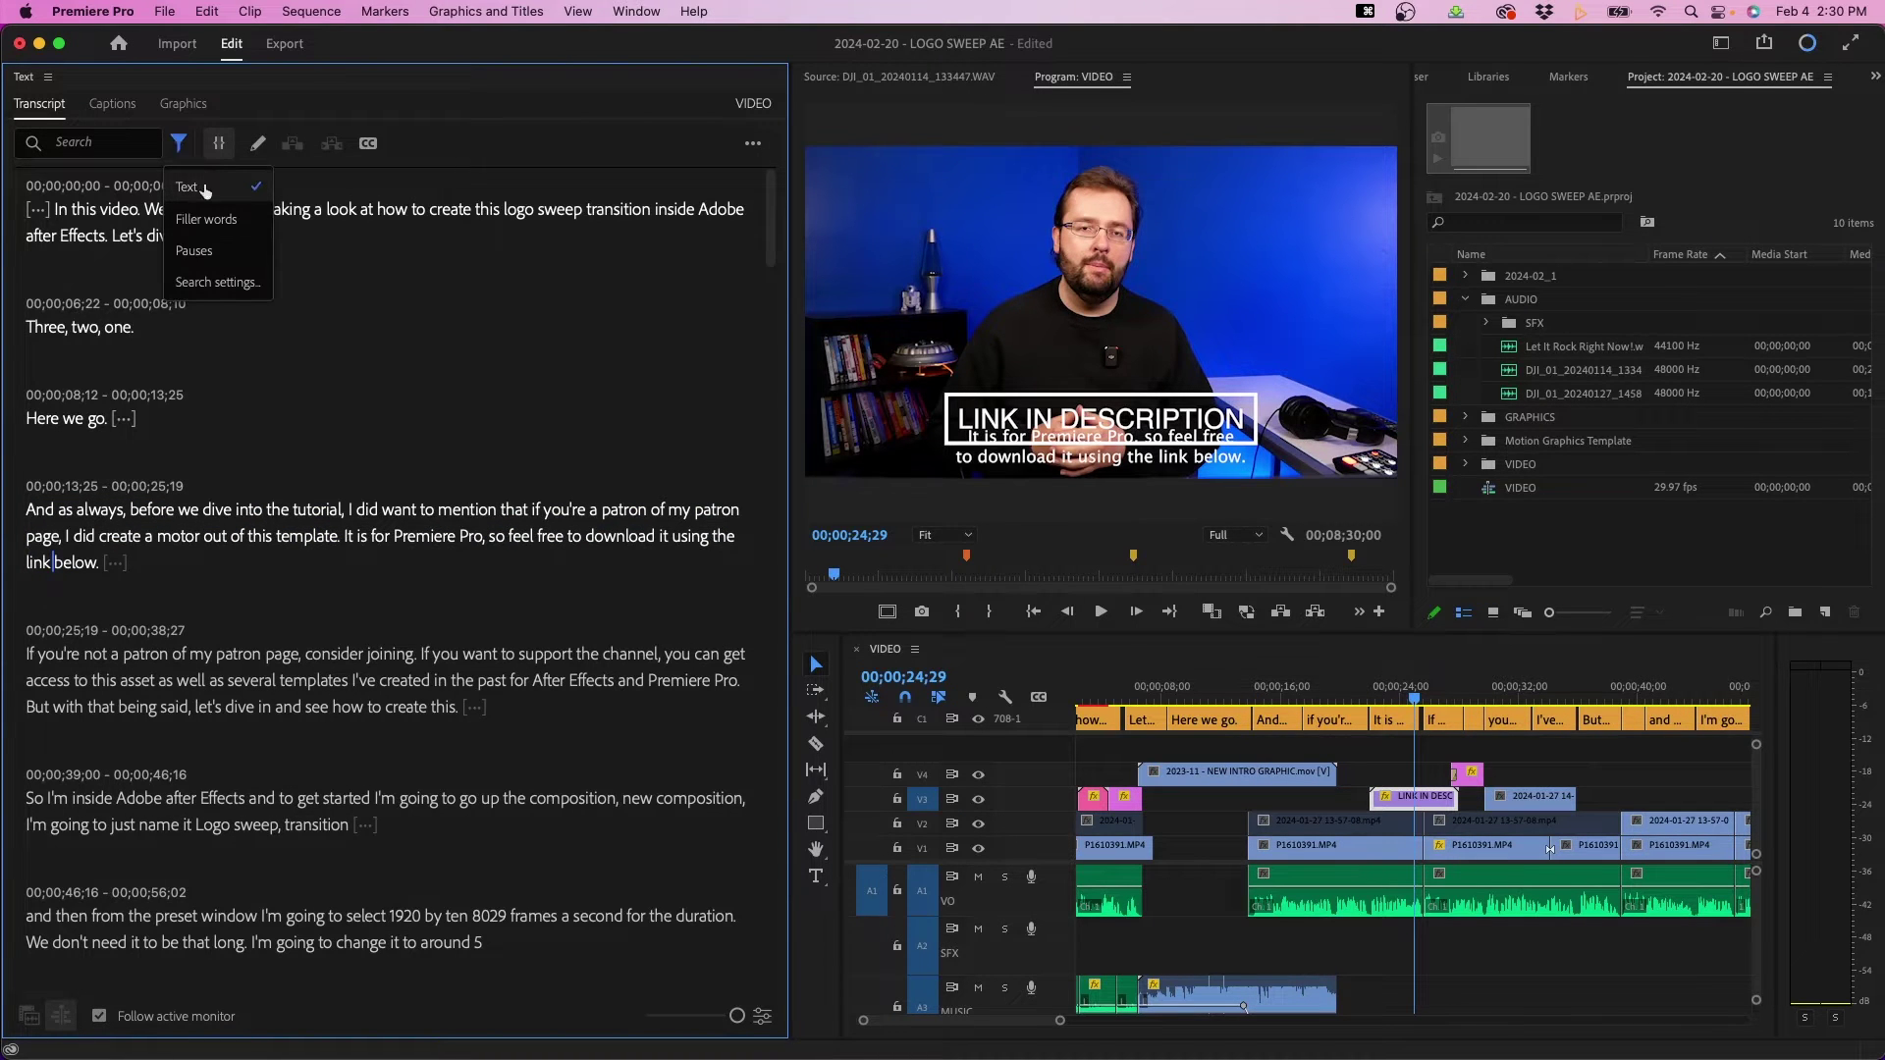
left_click(225, 254)
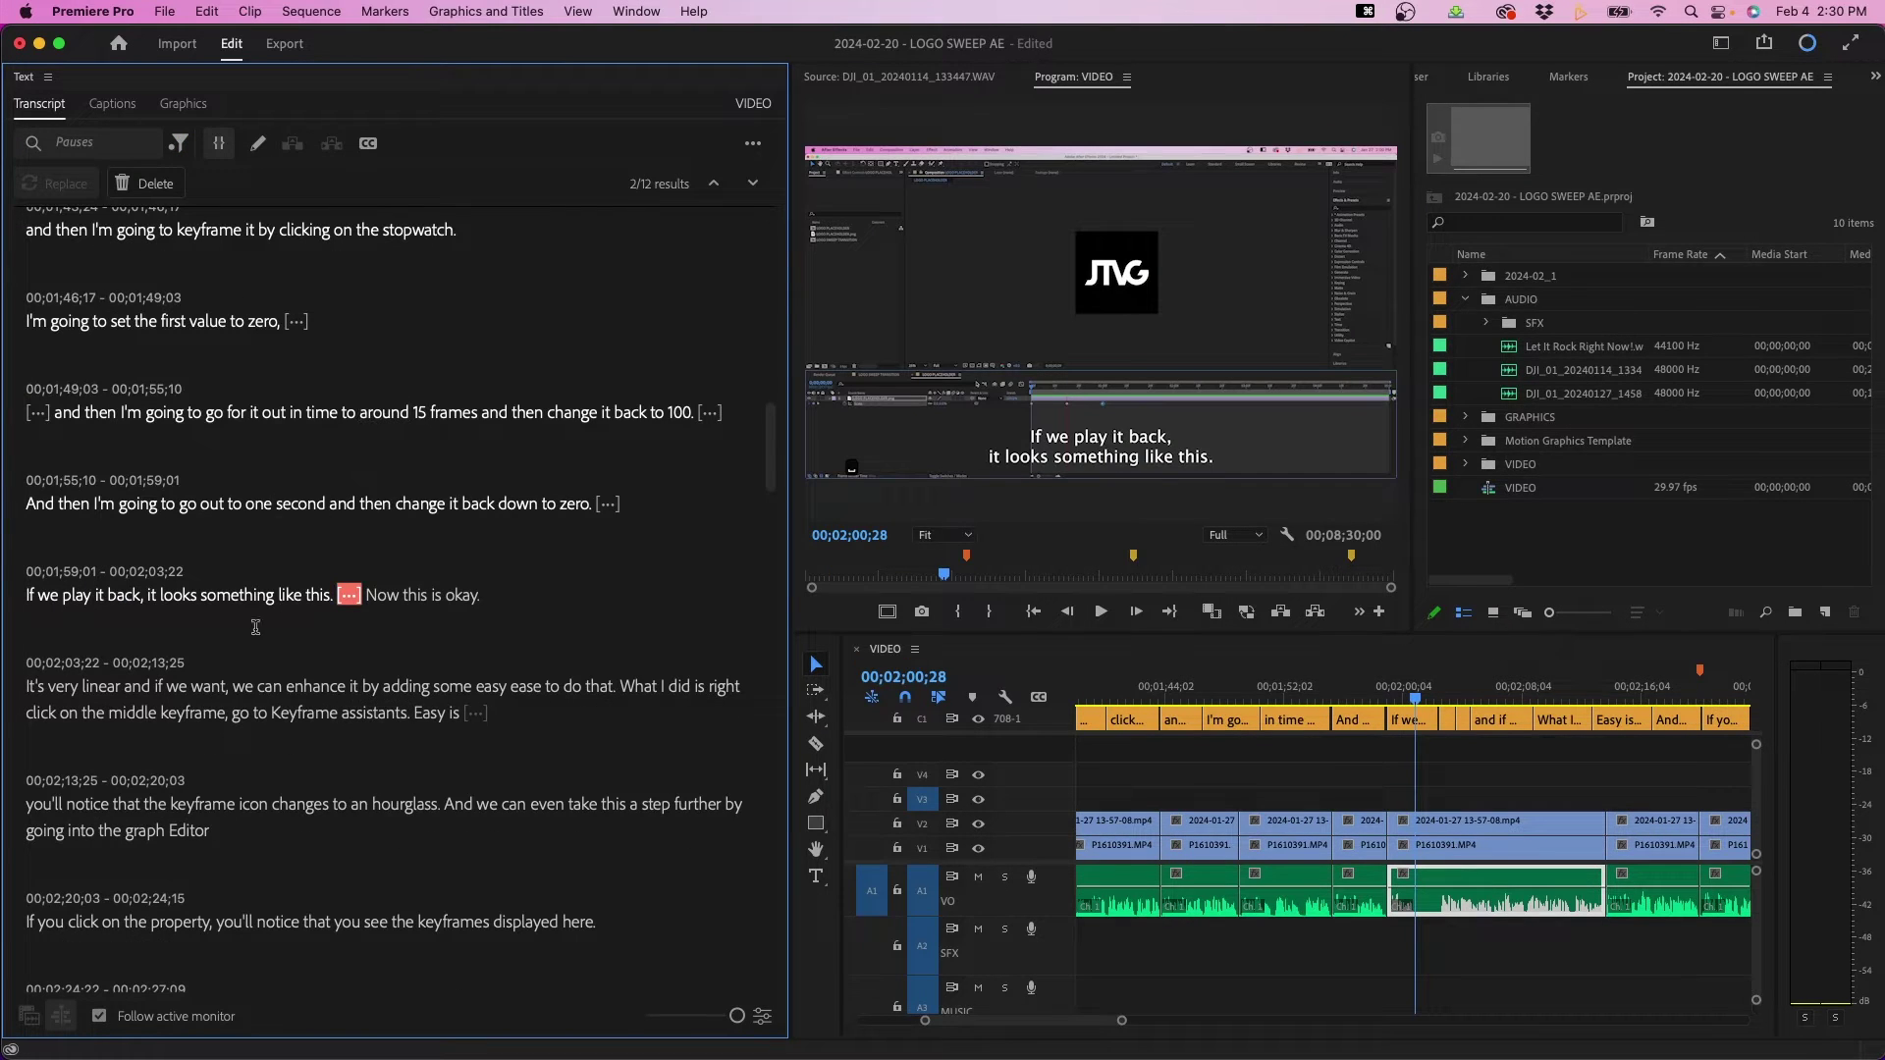
left_click(153, 184)
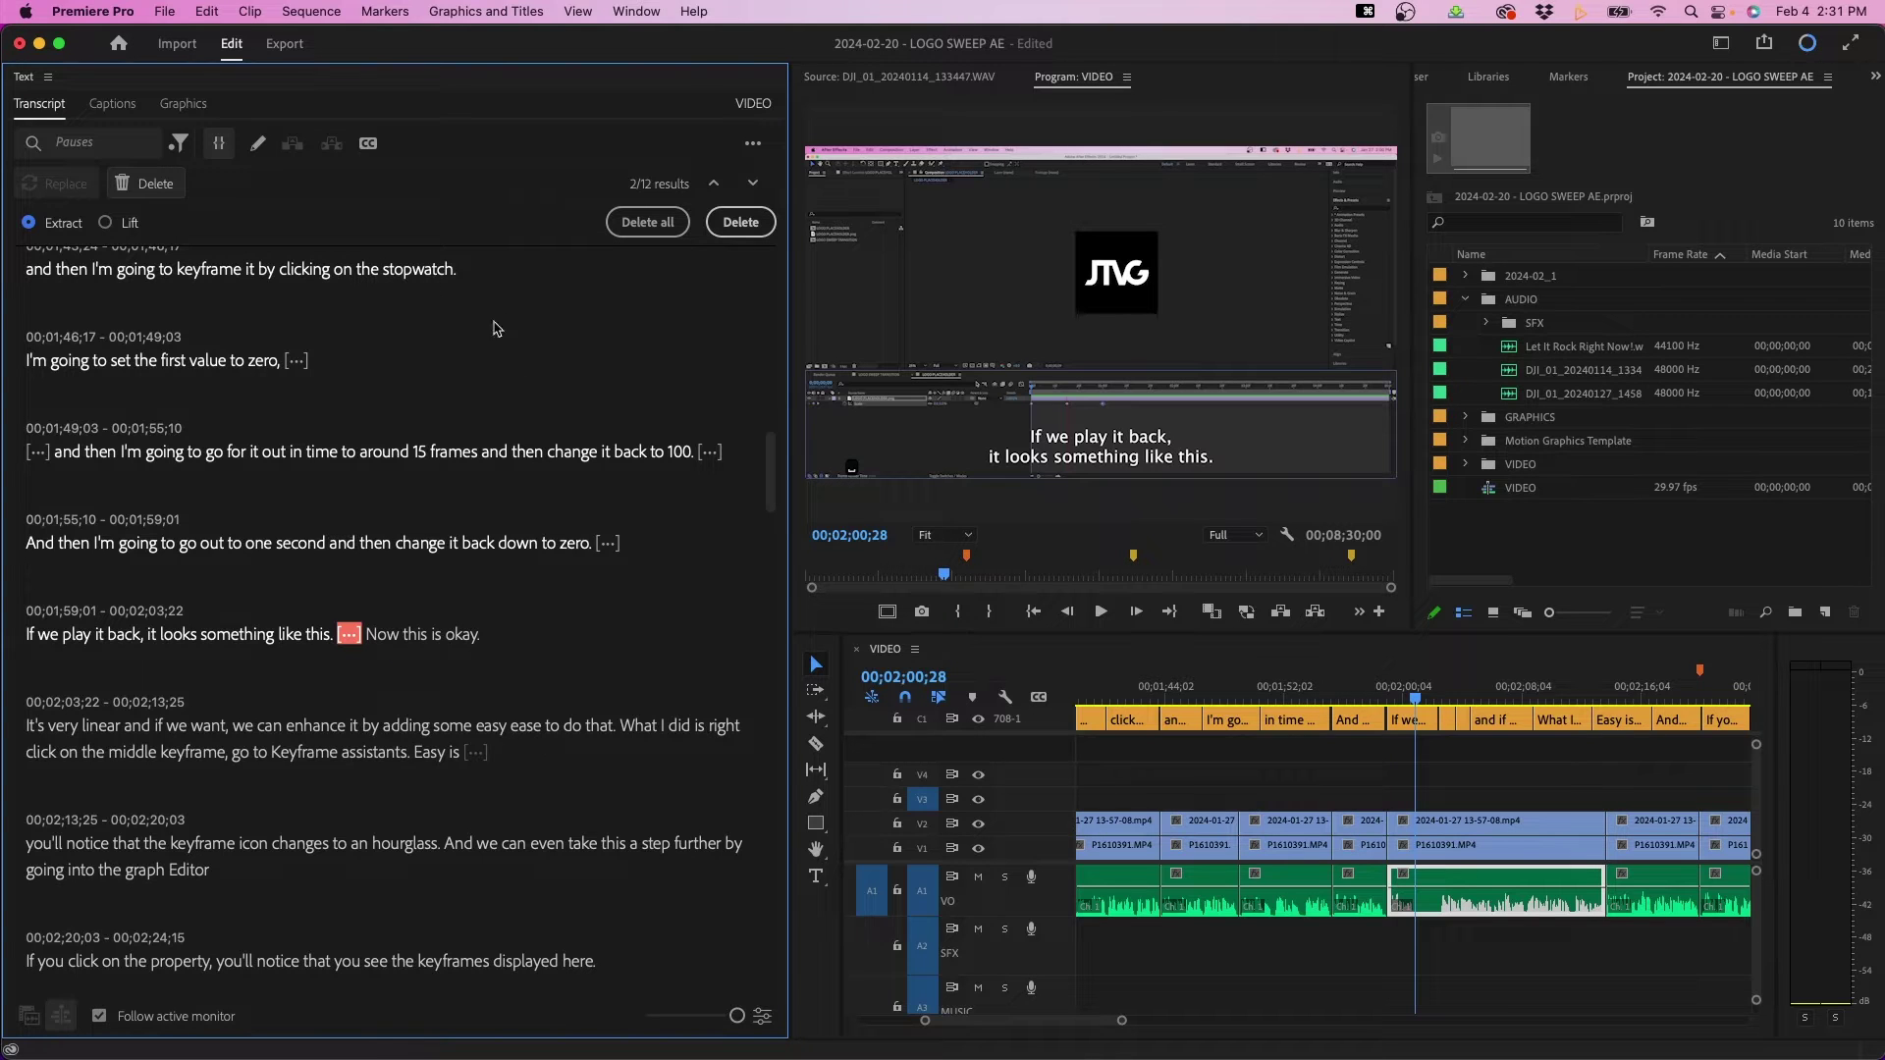
Step: Set the transcript view's minimum pause length to 0.18 seconds and save the view options
left_click(179, 143)
left_click(224, 284)
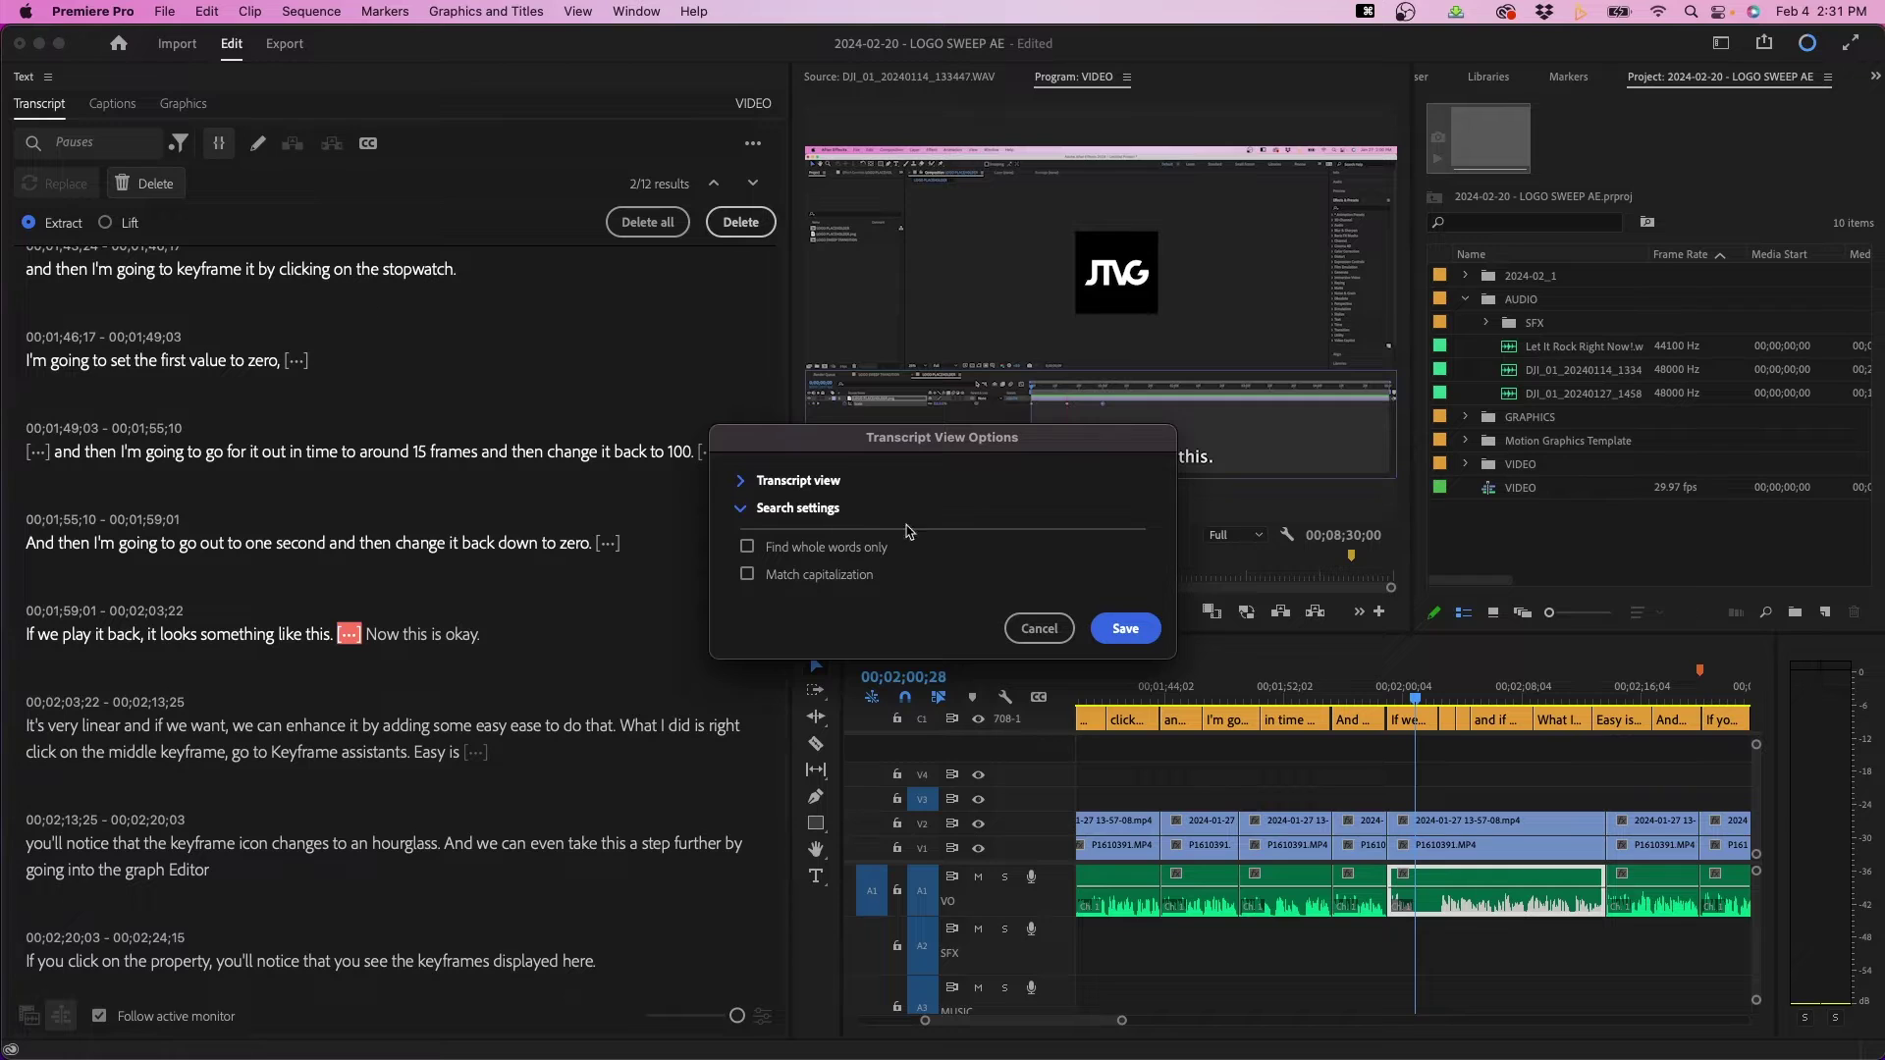
left_click(742, 507)
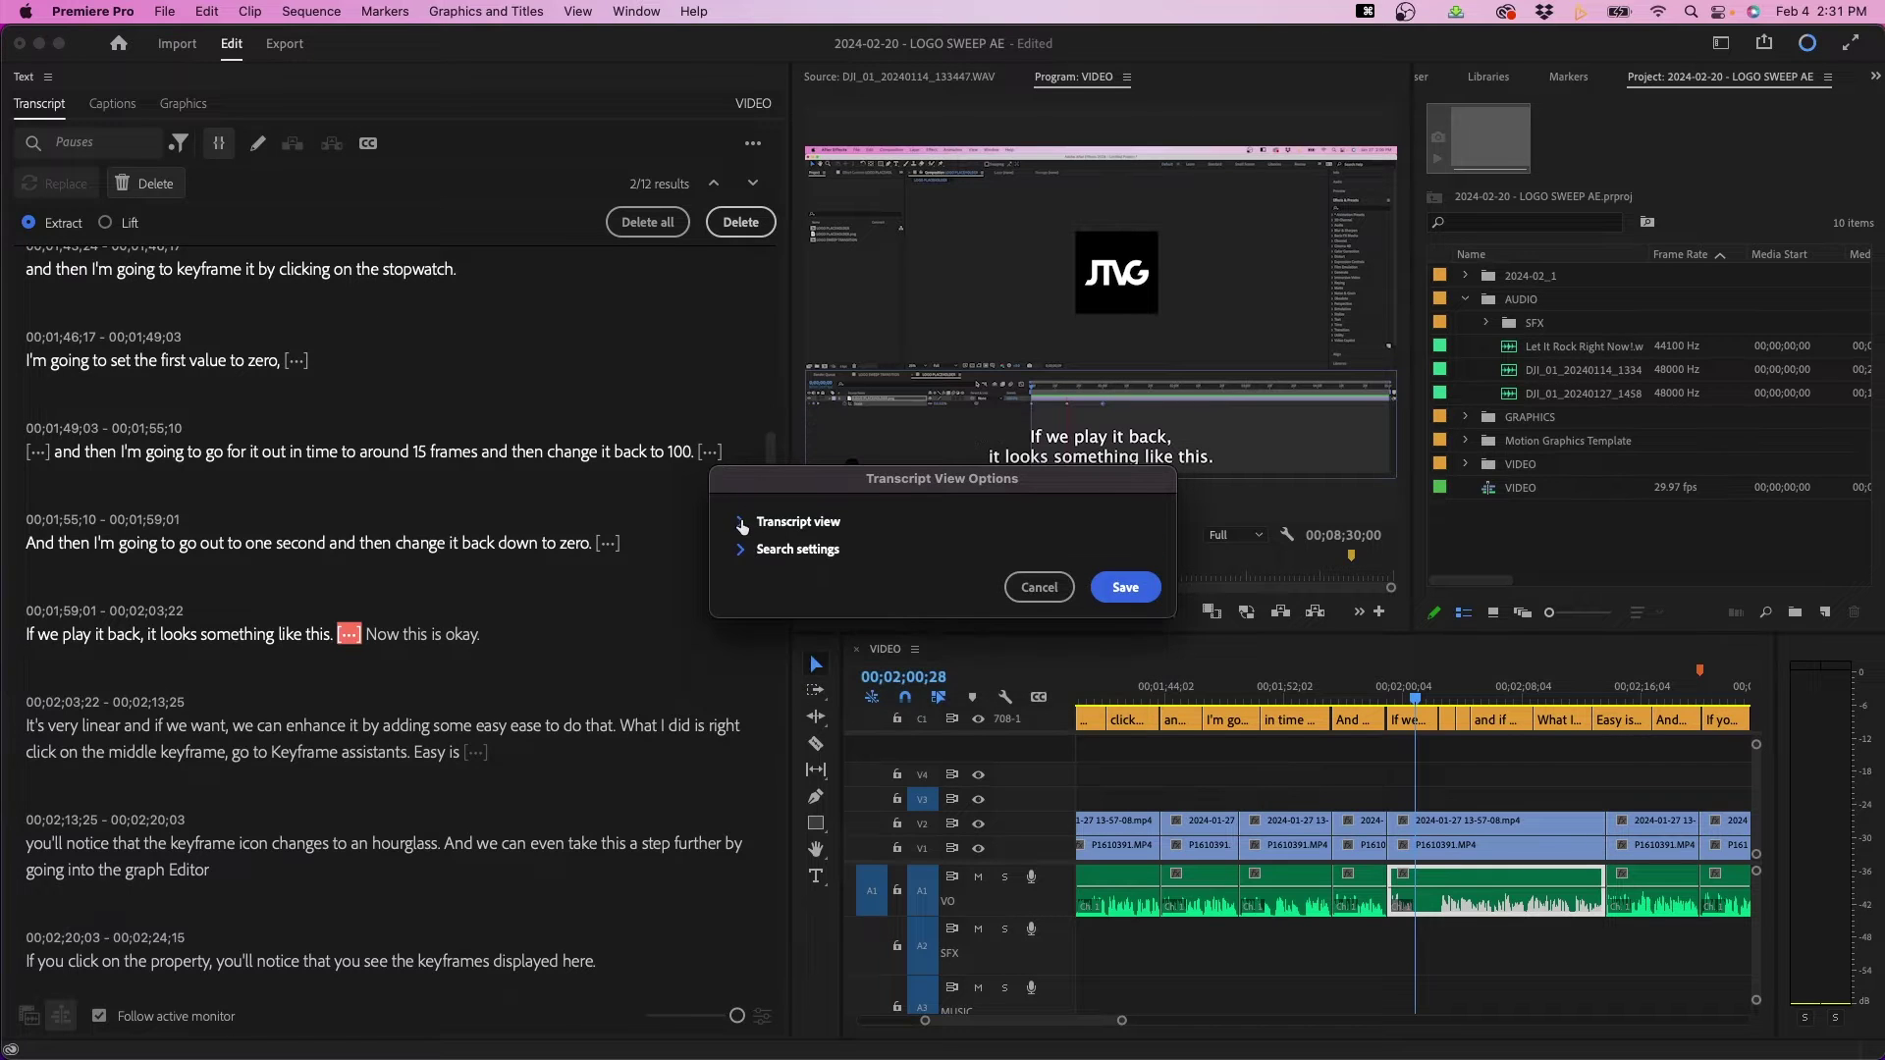
left_click(742, 525)
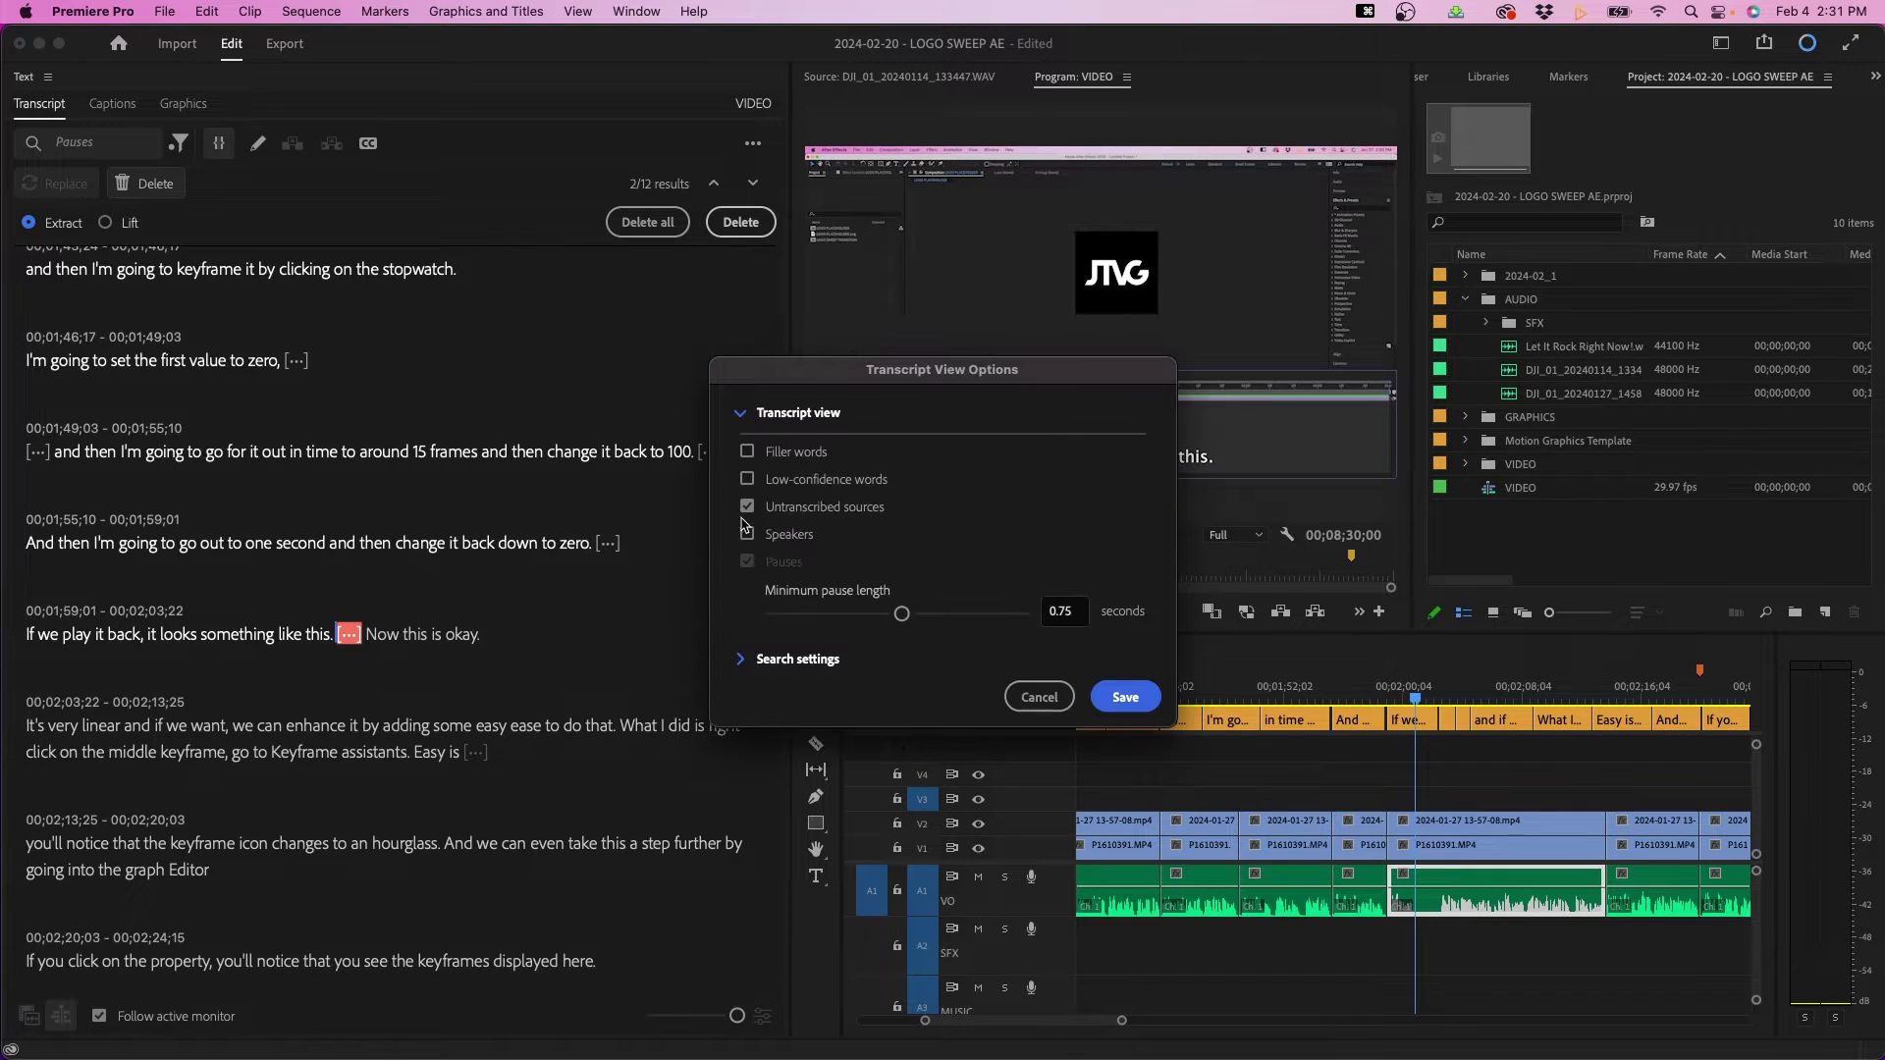
left_click(742, 661)
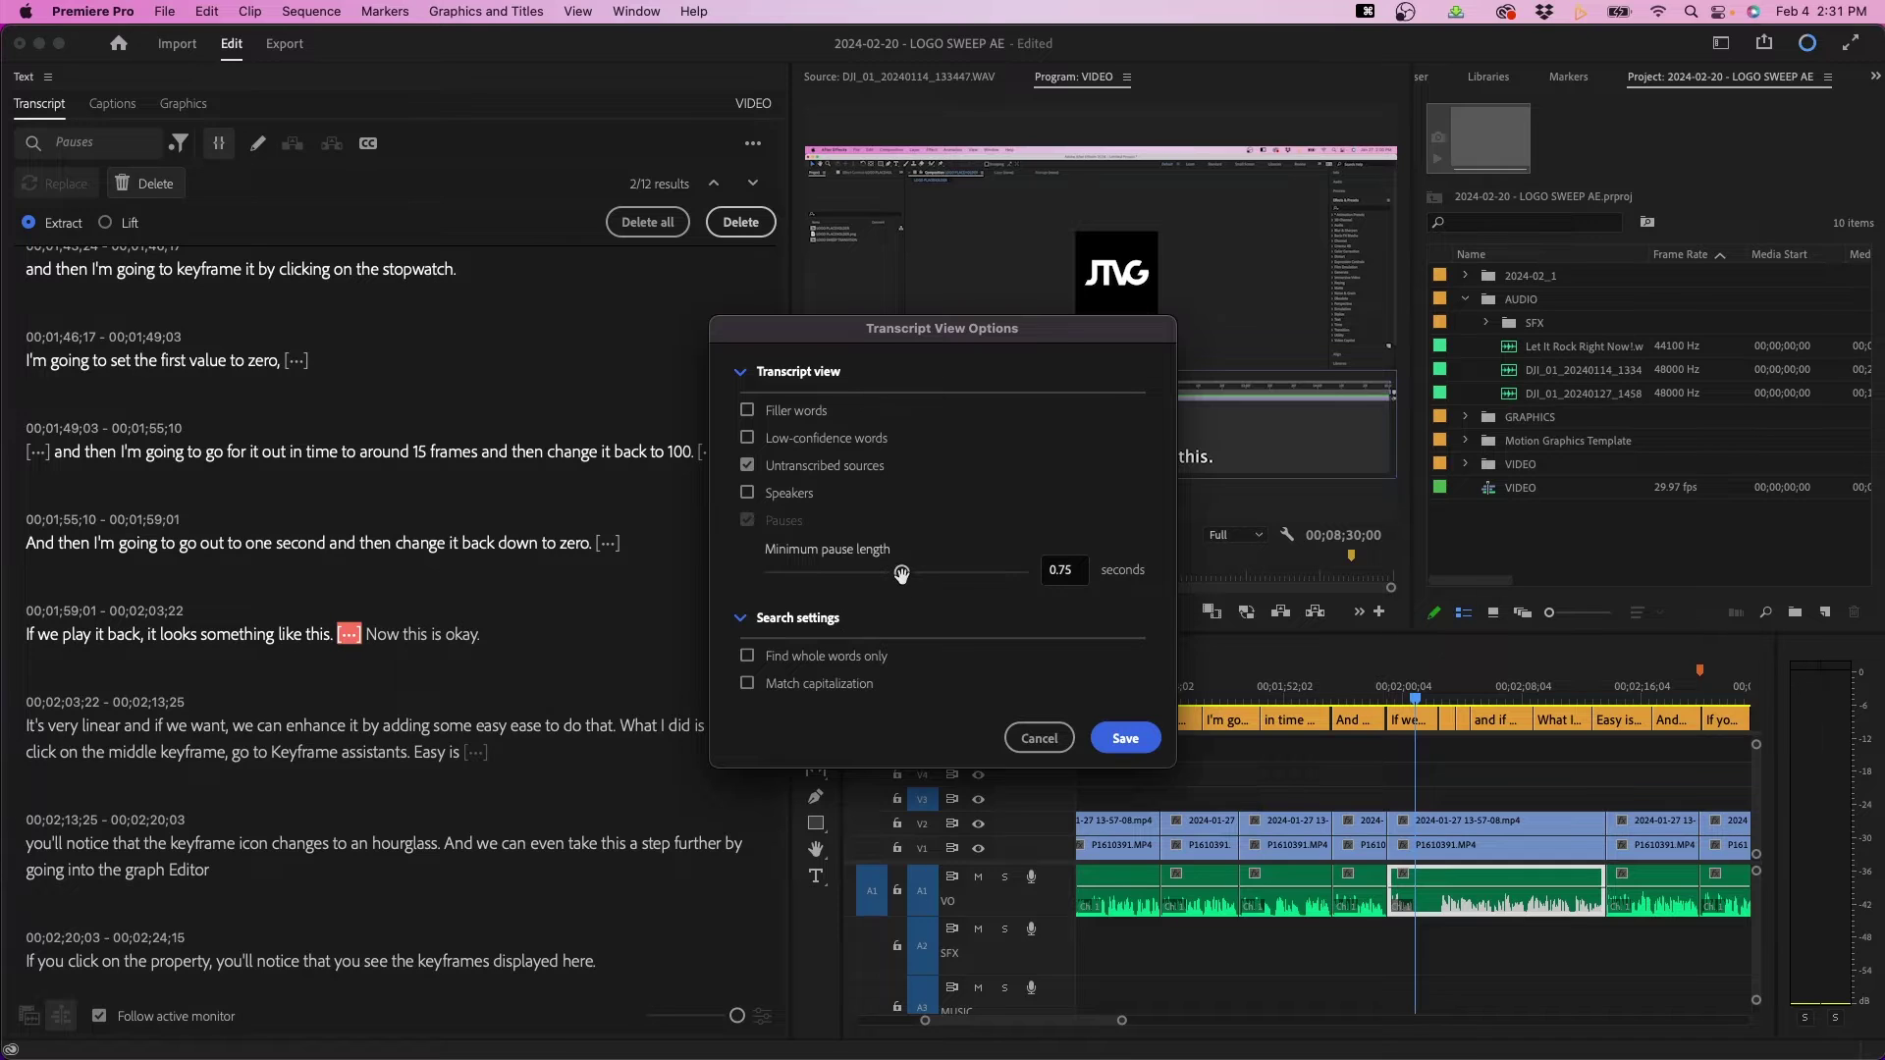
left_click_drag(902, 573, 815, 575)
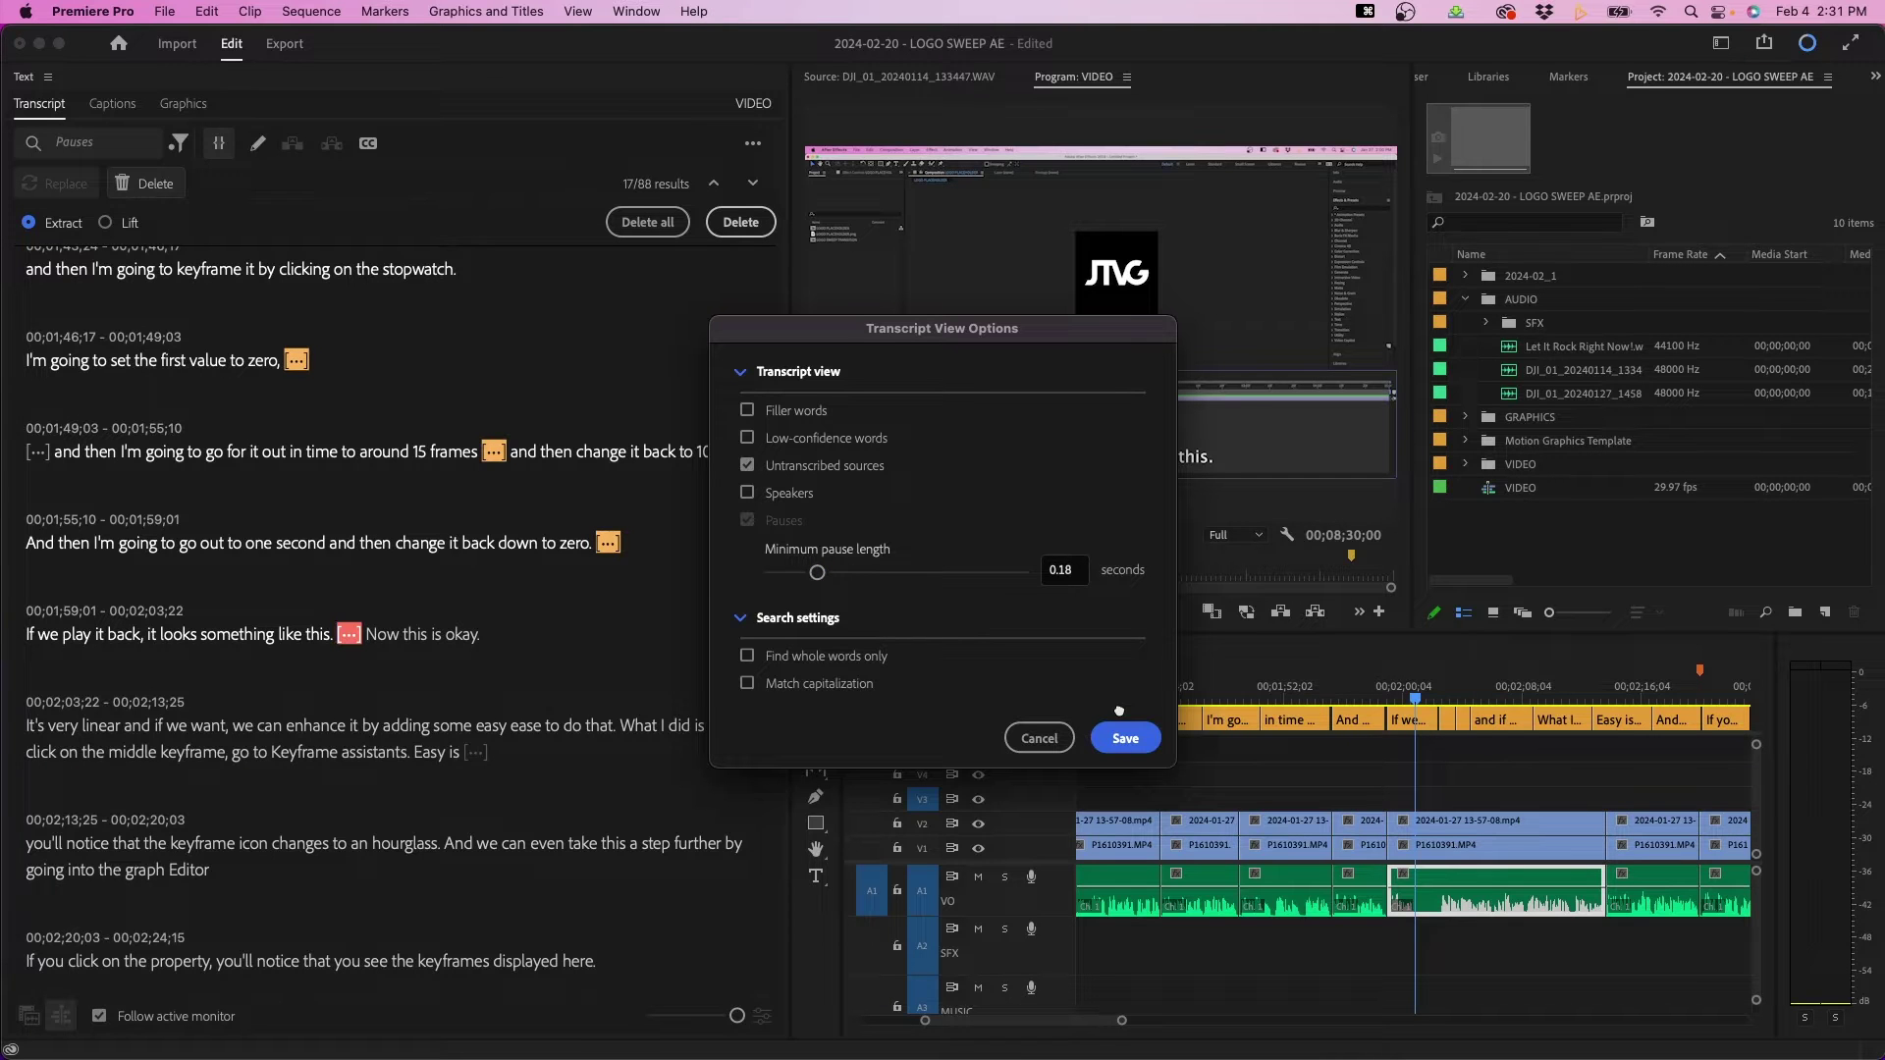
left_click(1125, 738)
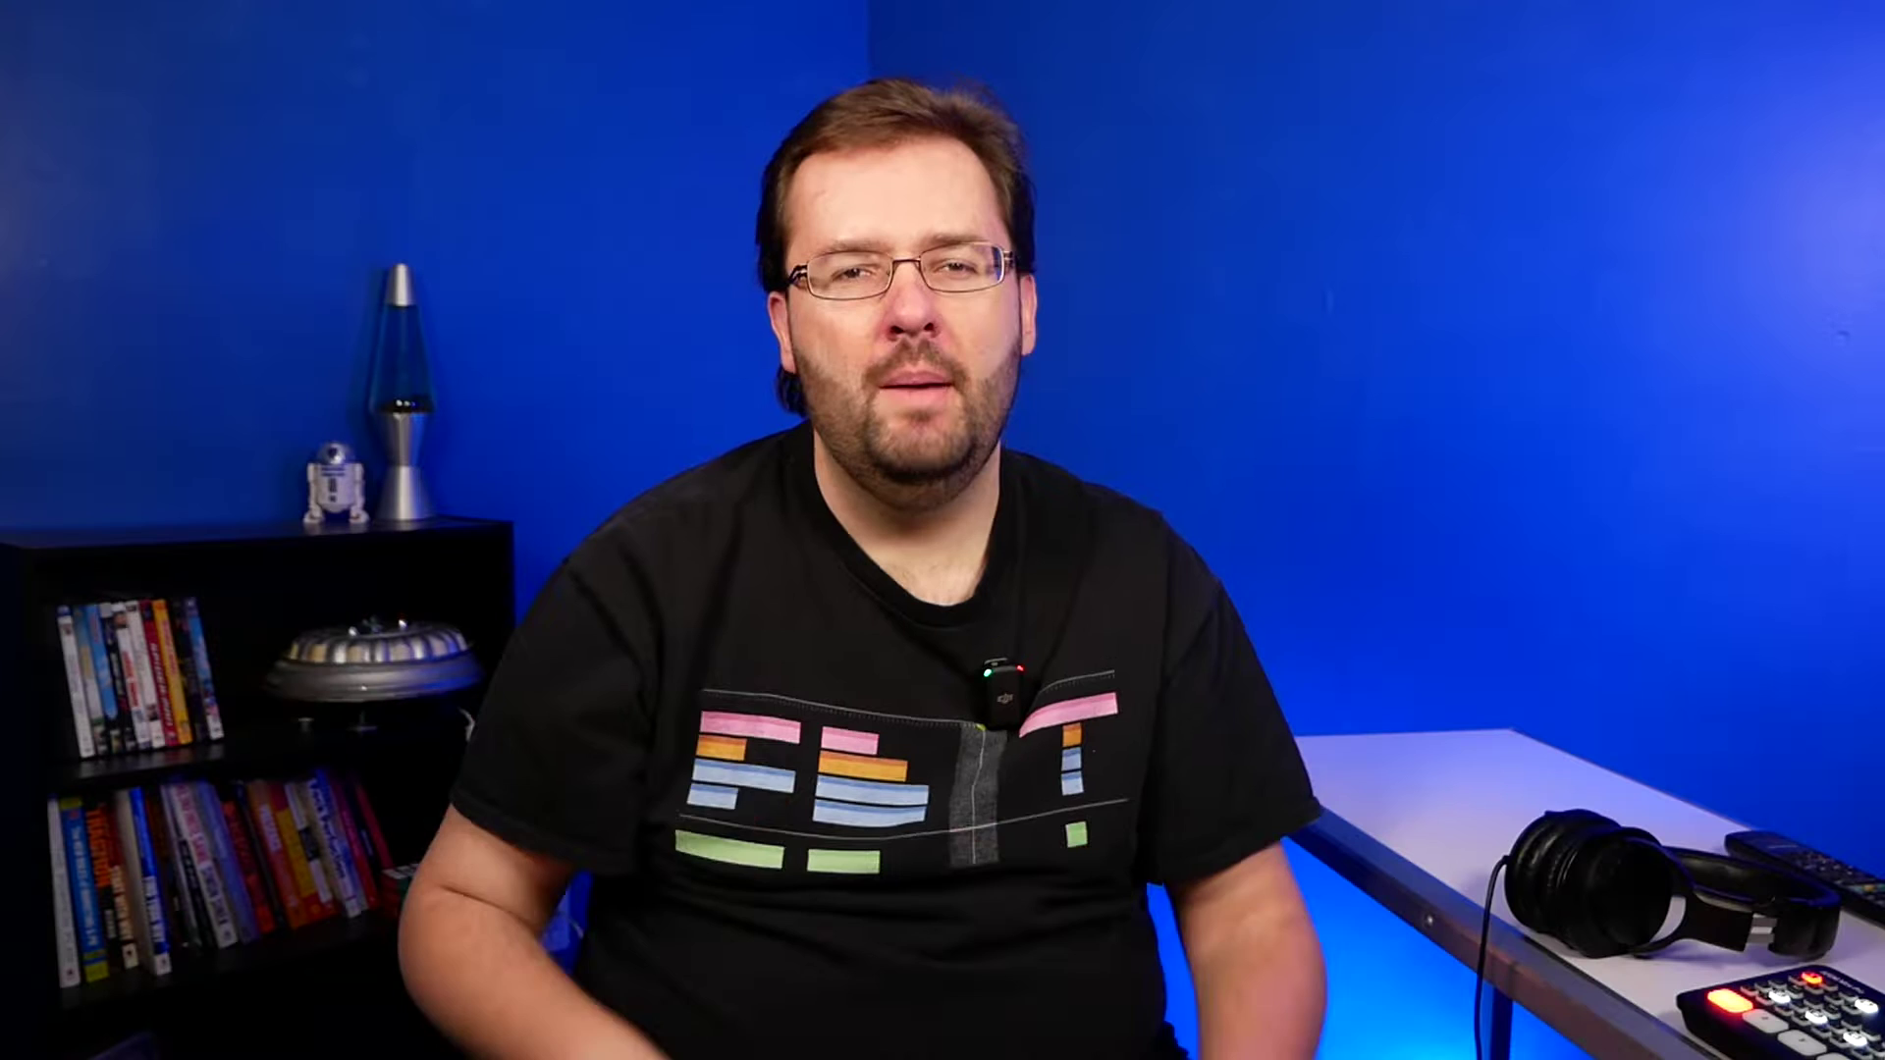
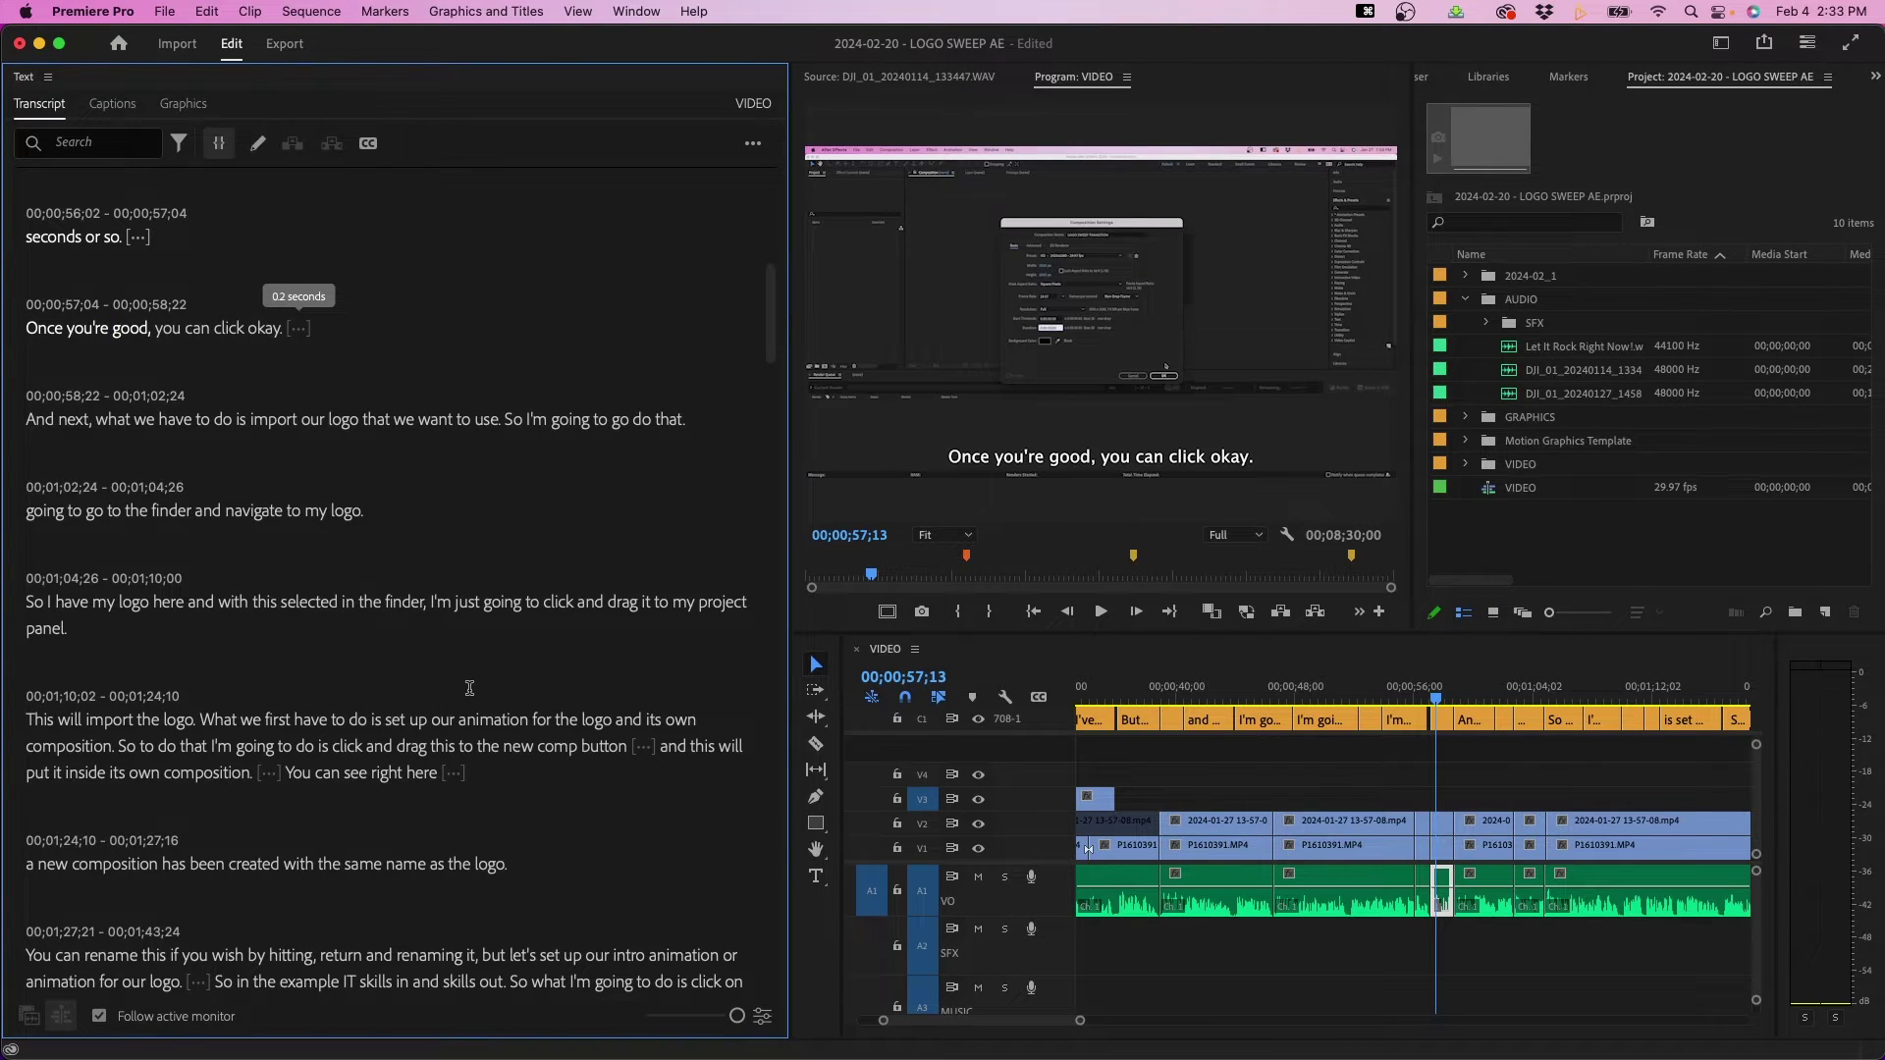
Step: Export the VIDEO sequence as VIDEO.mp4 in H.264 to the Downloads folder with captions burned into the video
left_click(1485, 781)
key("backslash")
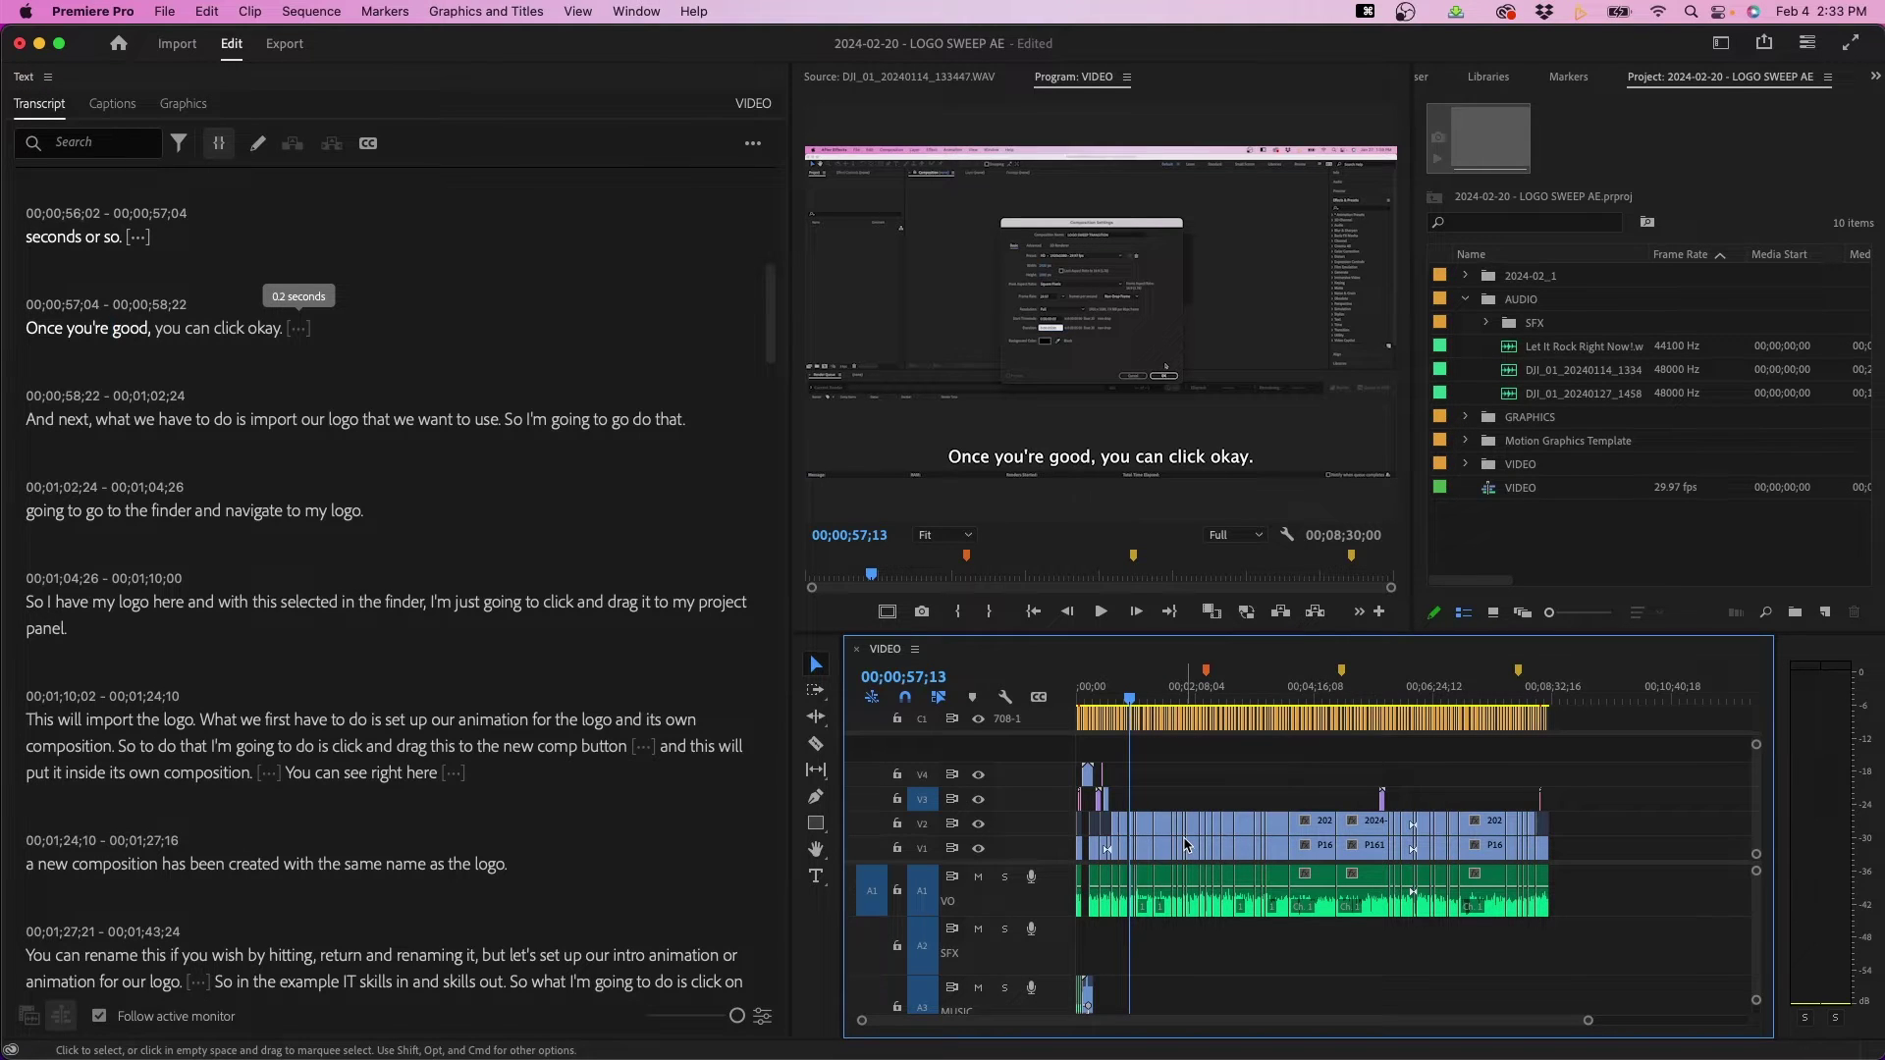
left_click(285, 44)
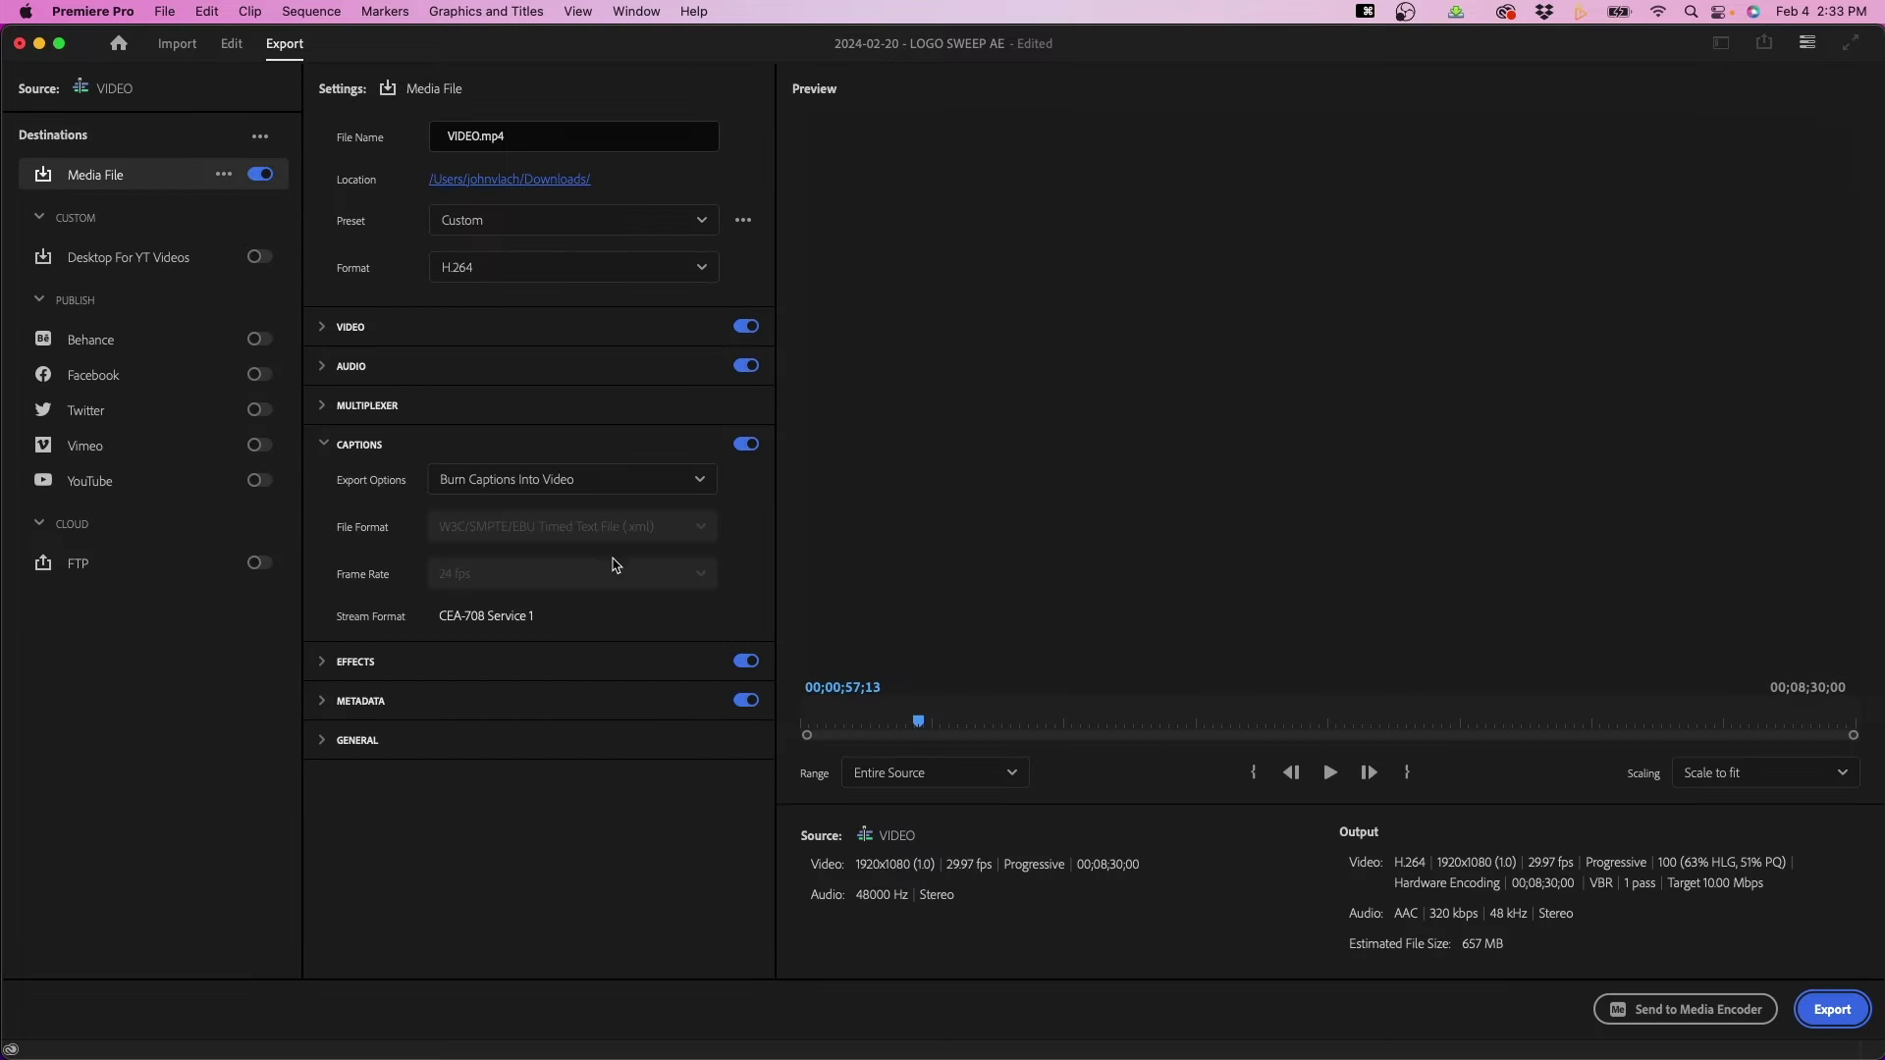
left_click(535, 185)
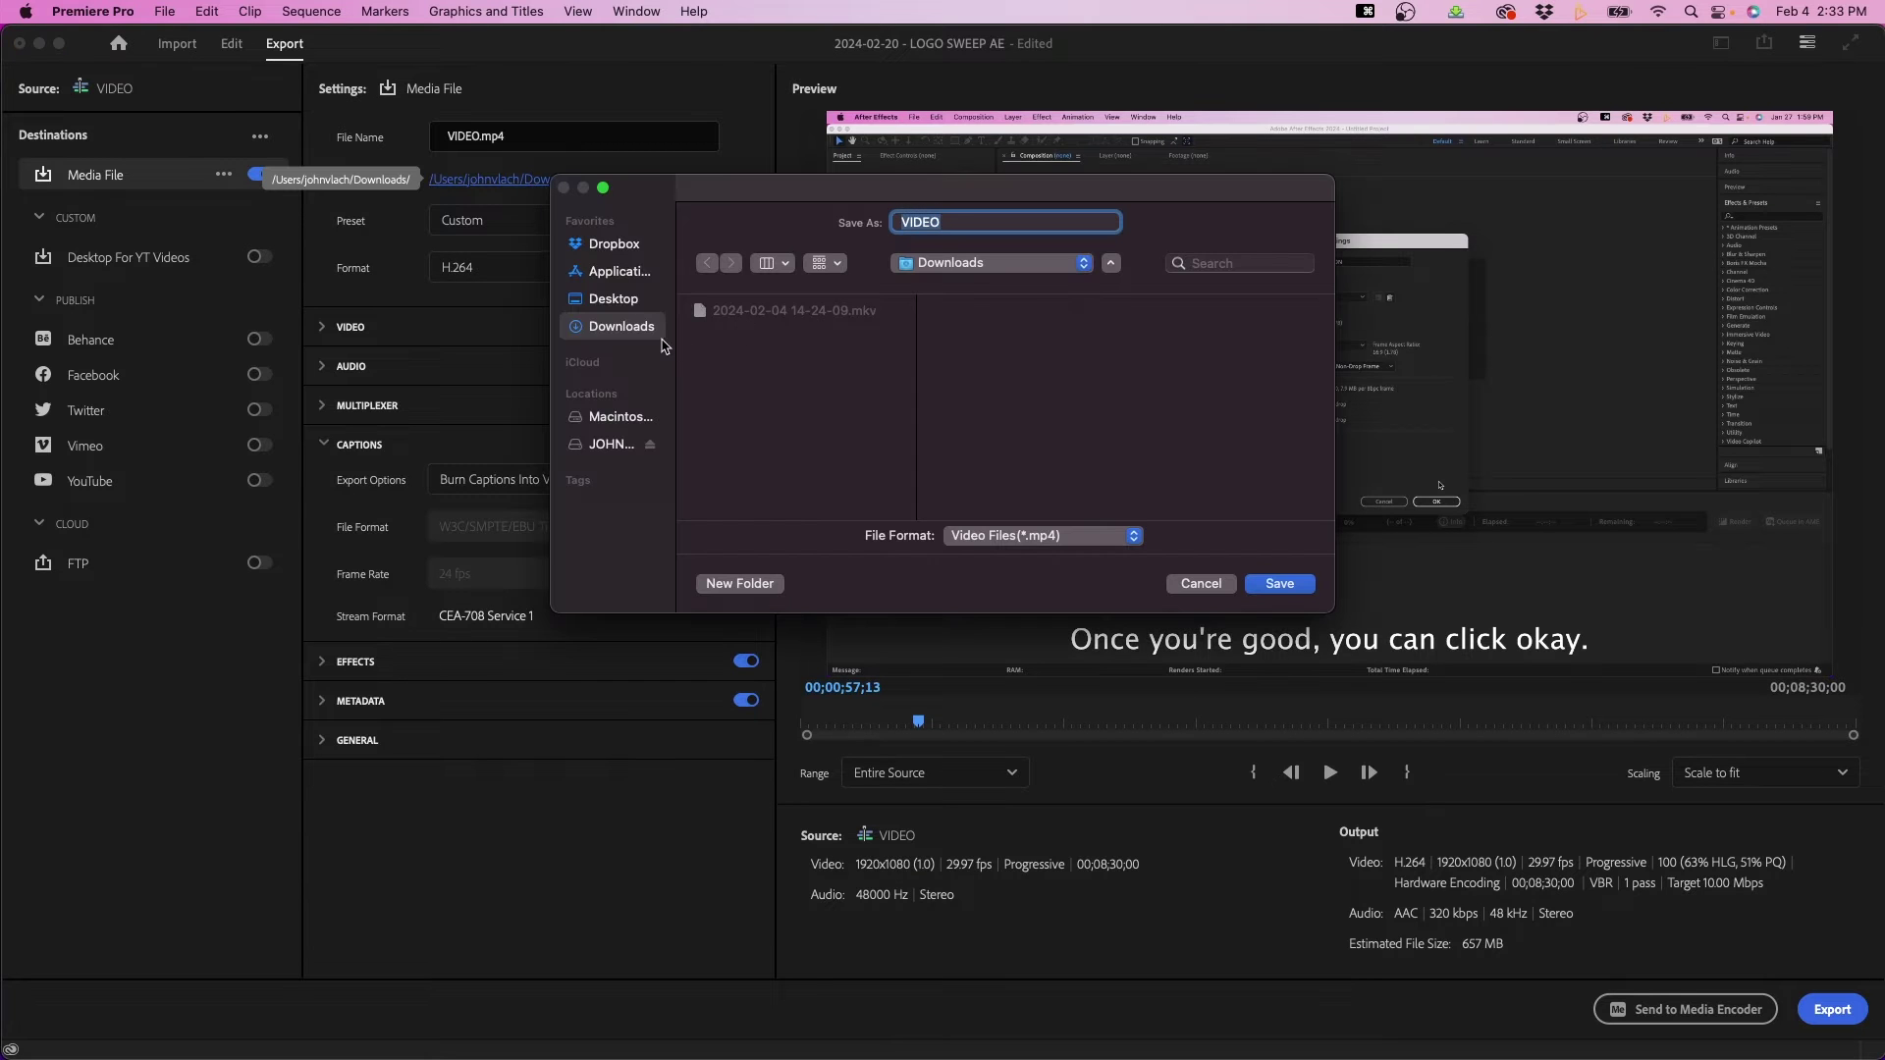
left_click(790, 383)
left_click(1273, 584)
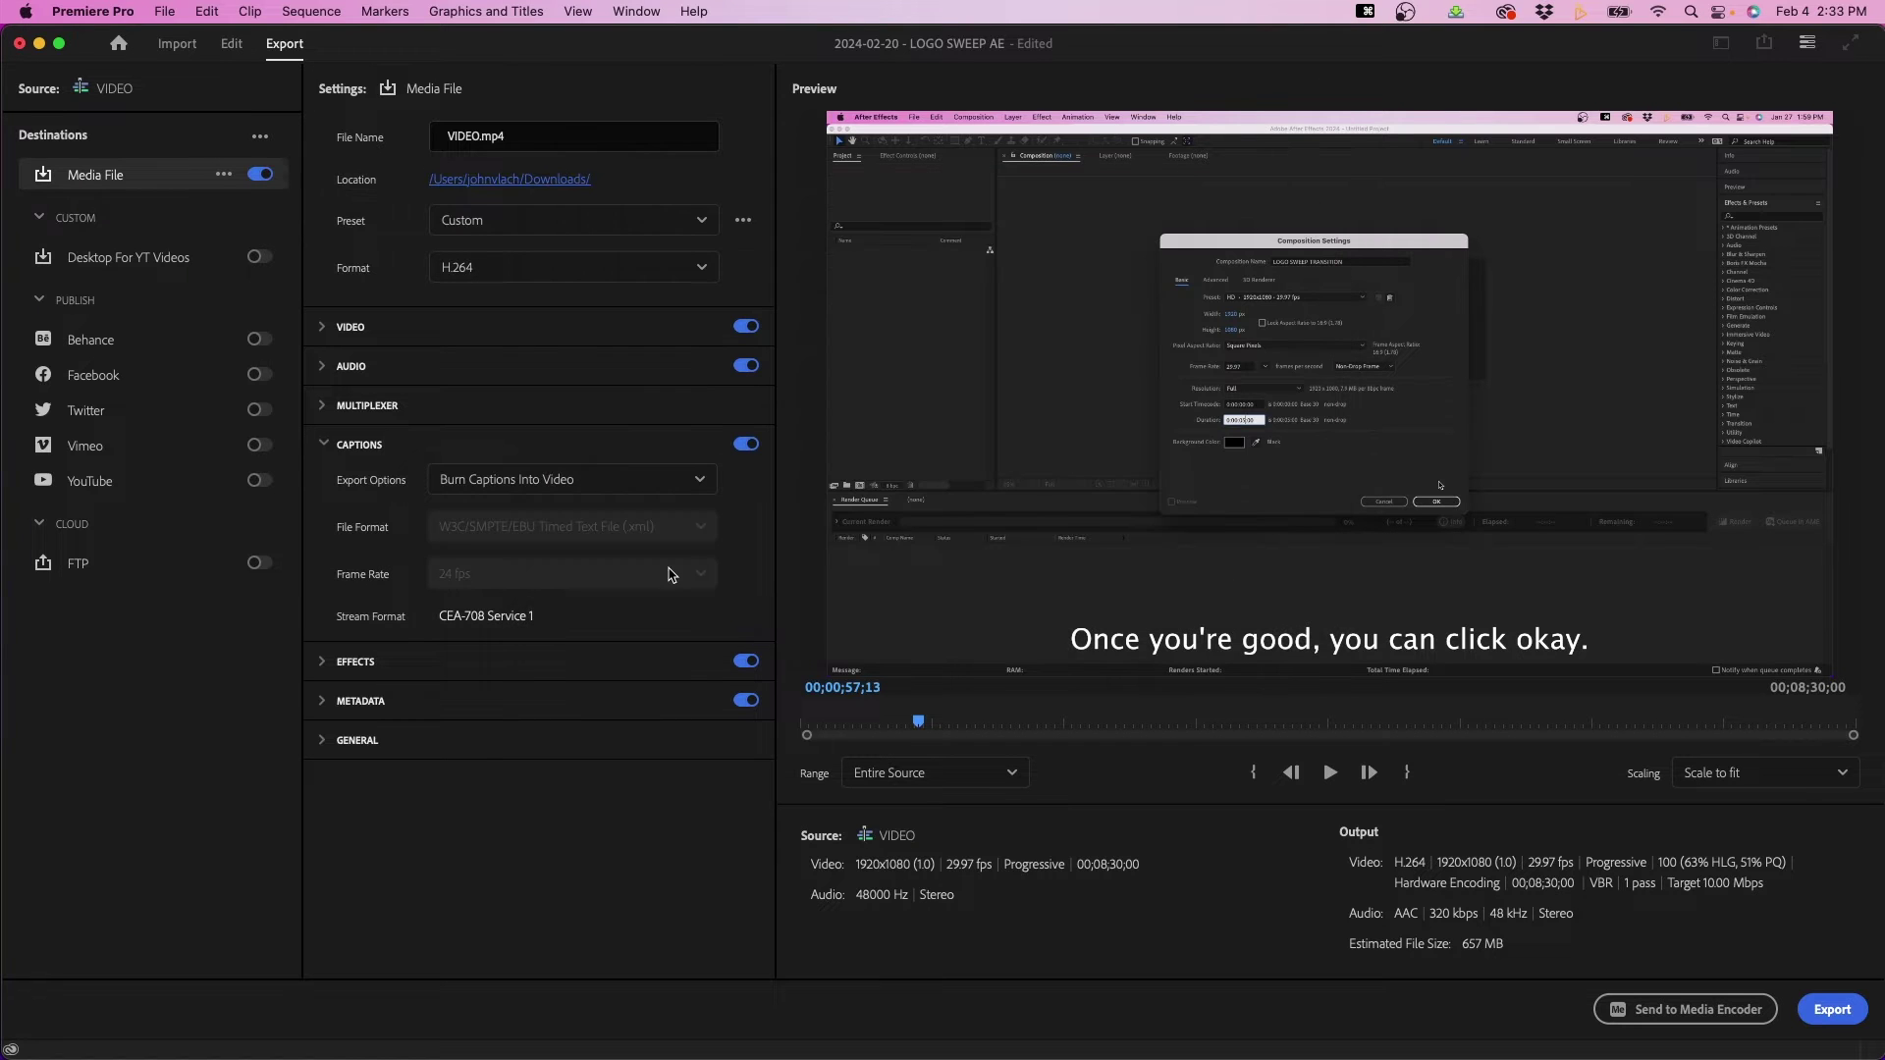
left_click(1828, 1006)
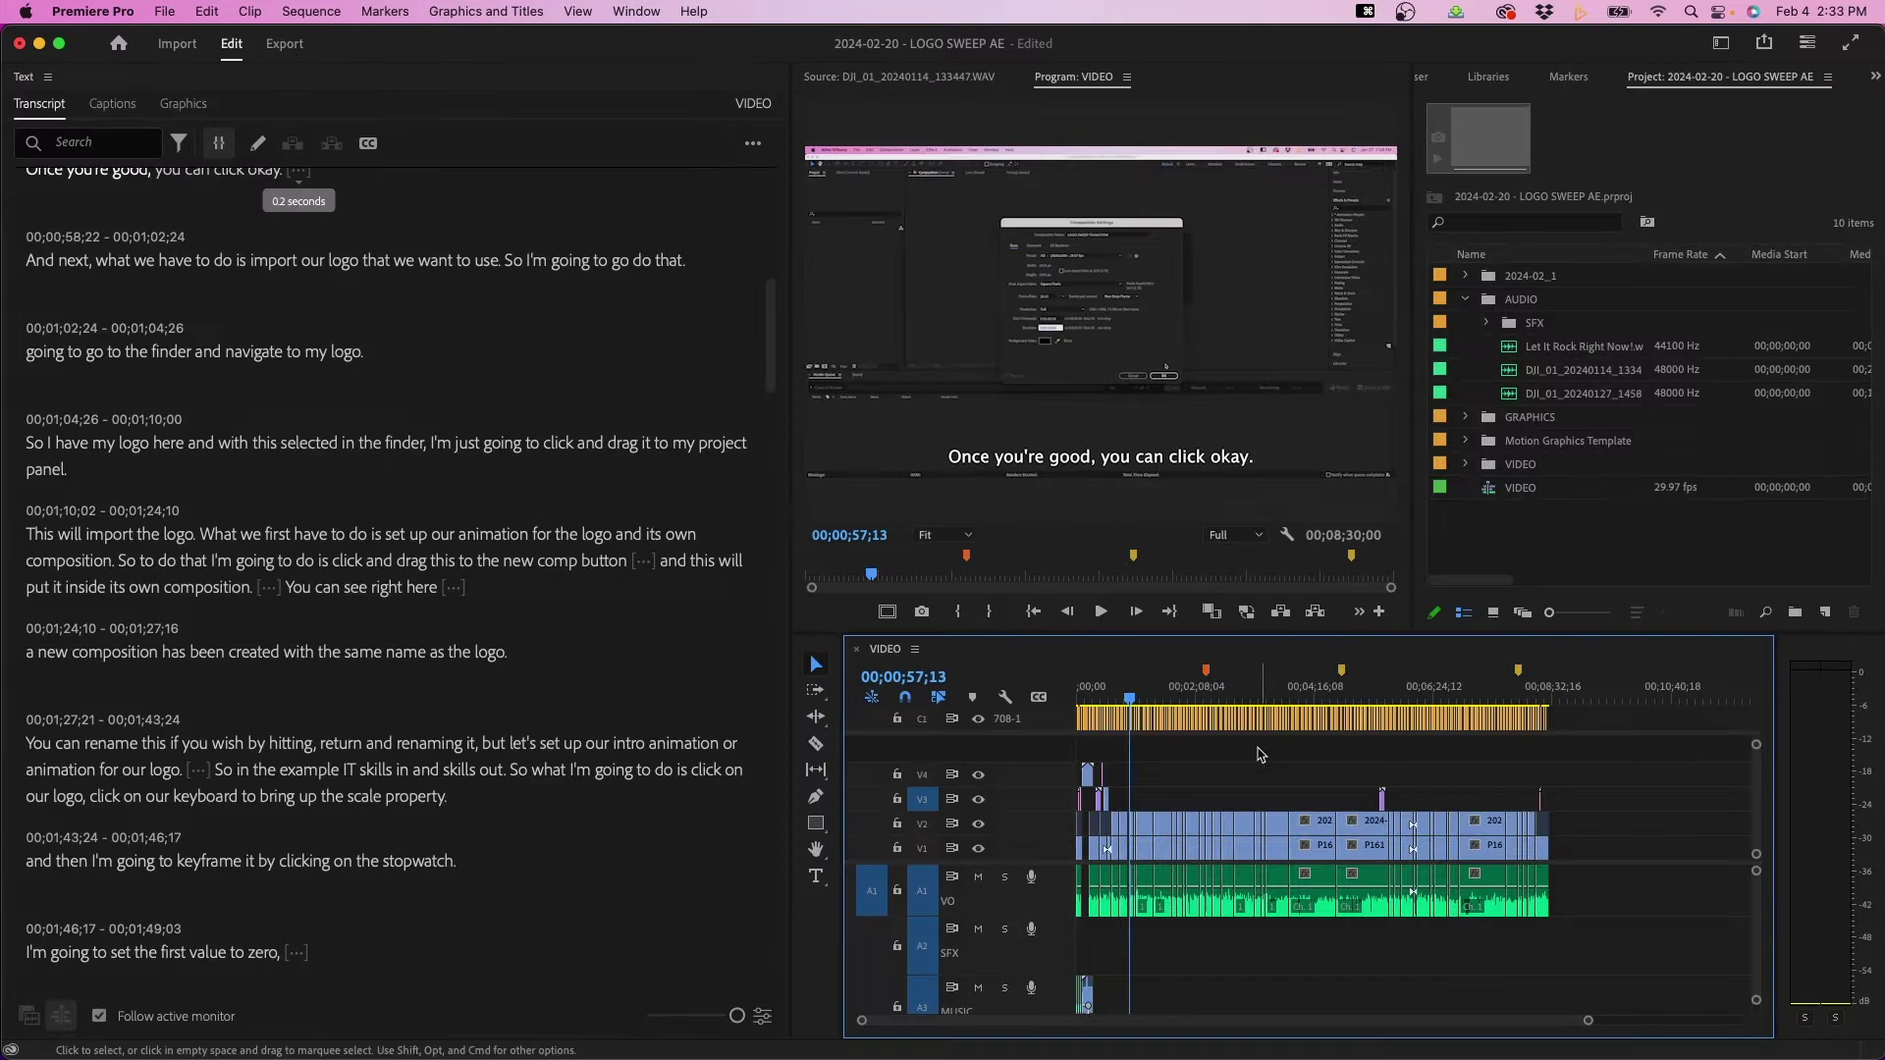
Step: Import 2024-02-06 - CAMERA VIEWFINDER.mp4 from the DRAFTS folder and create a new sequence from it
left_click(1547, 523)
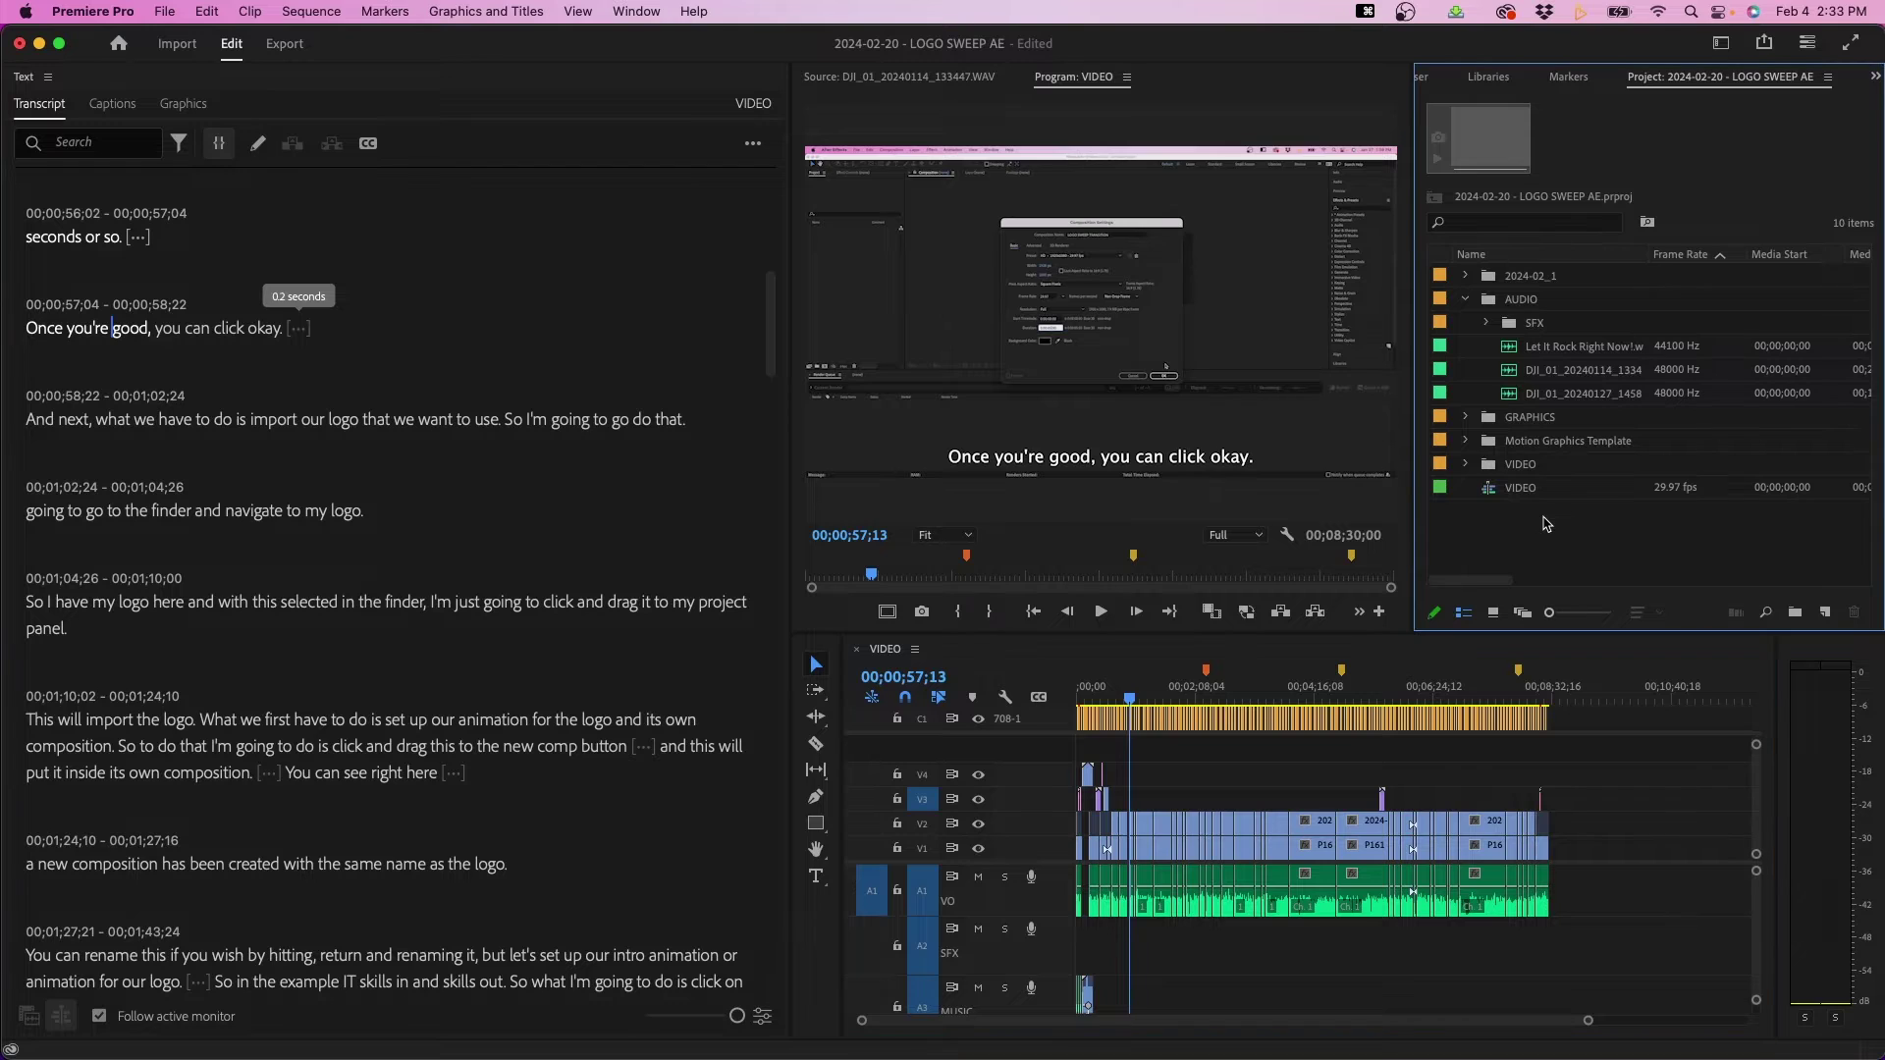
double_click(1547, 523)
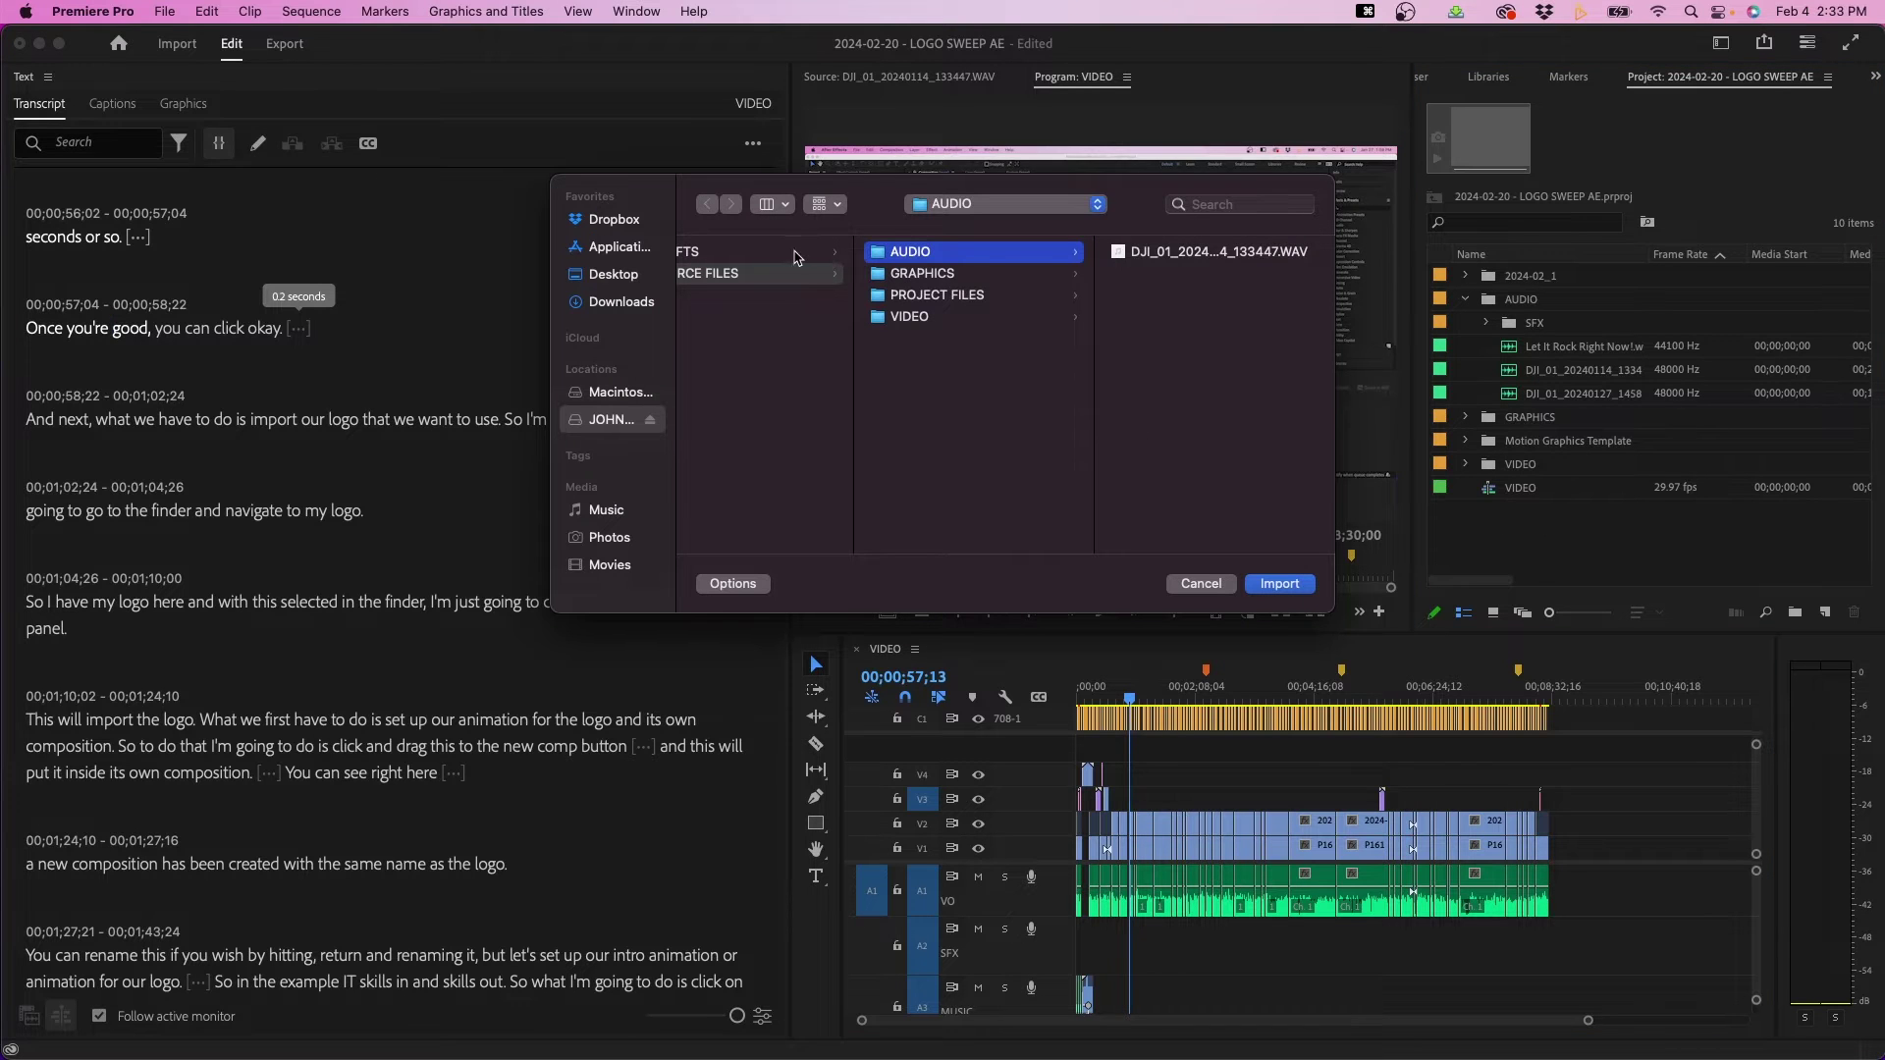
left_click(800, 257)
left_click(967, 251)
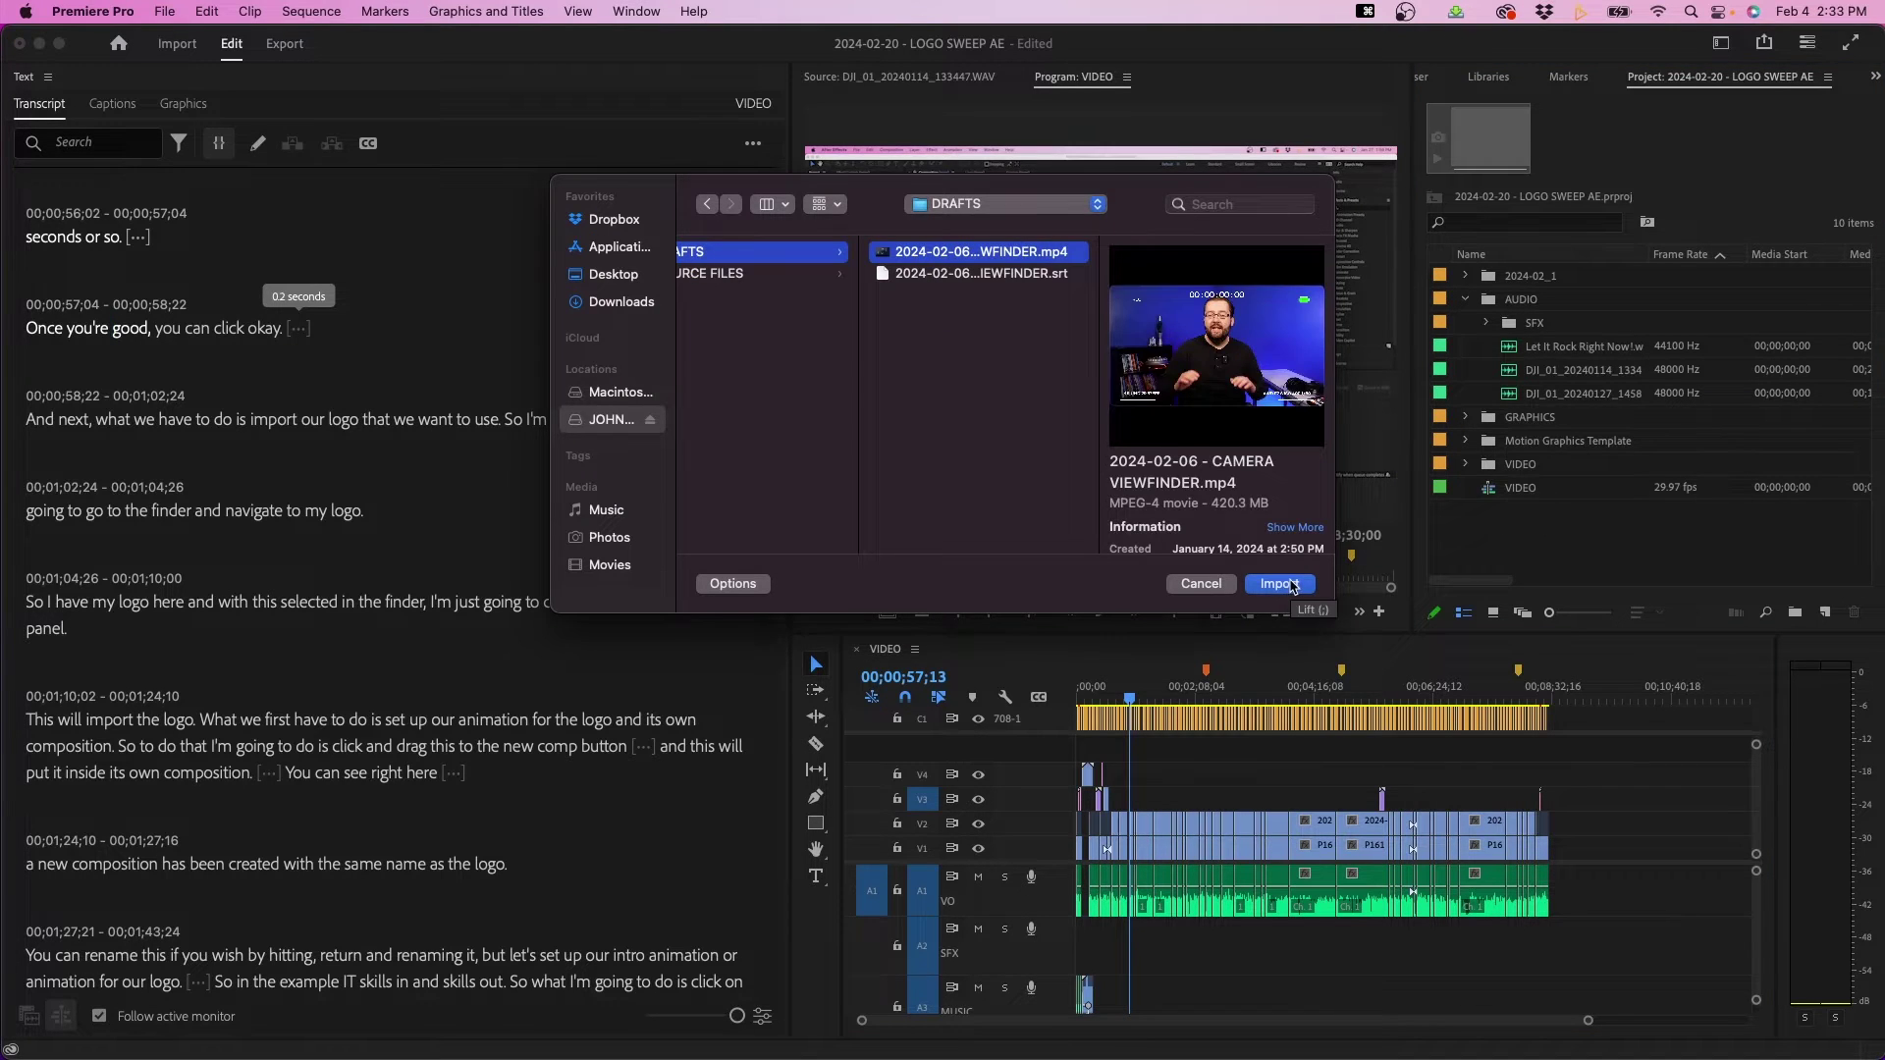
left_click(1286, 585)
left_click_drag(1496, 505, 1830, 618)
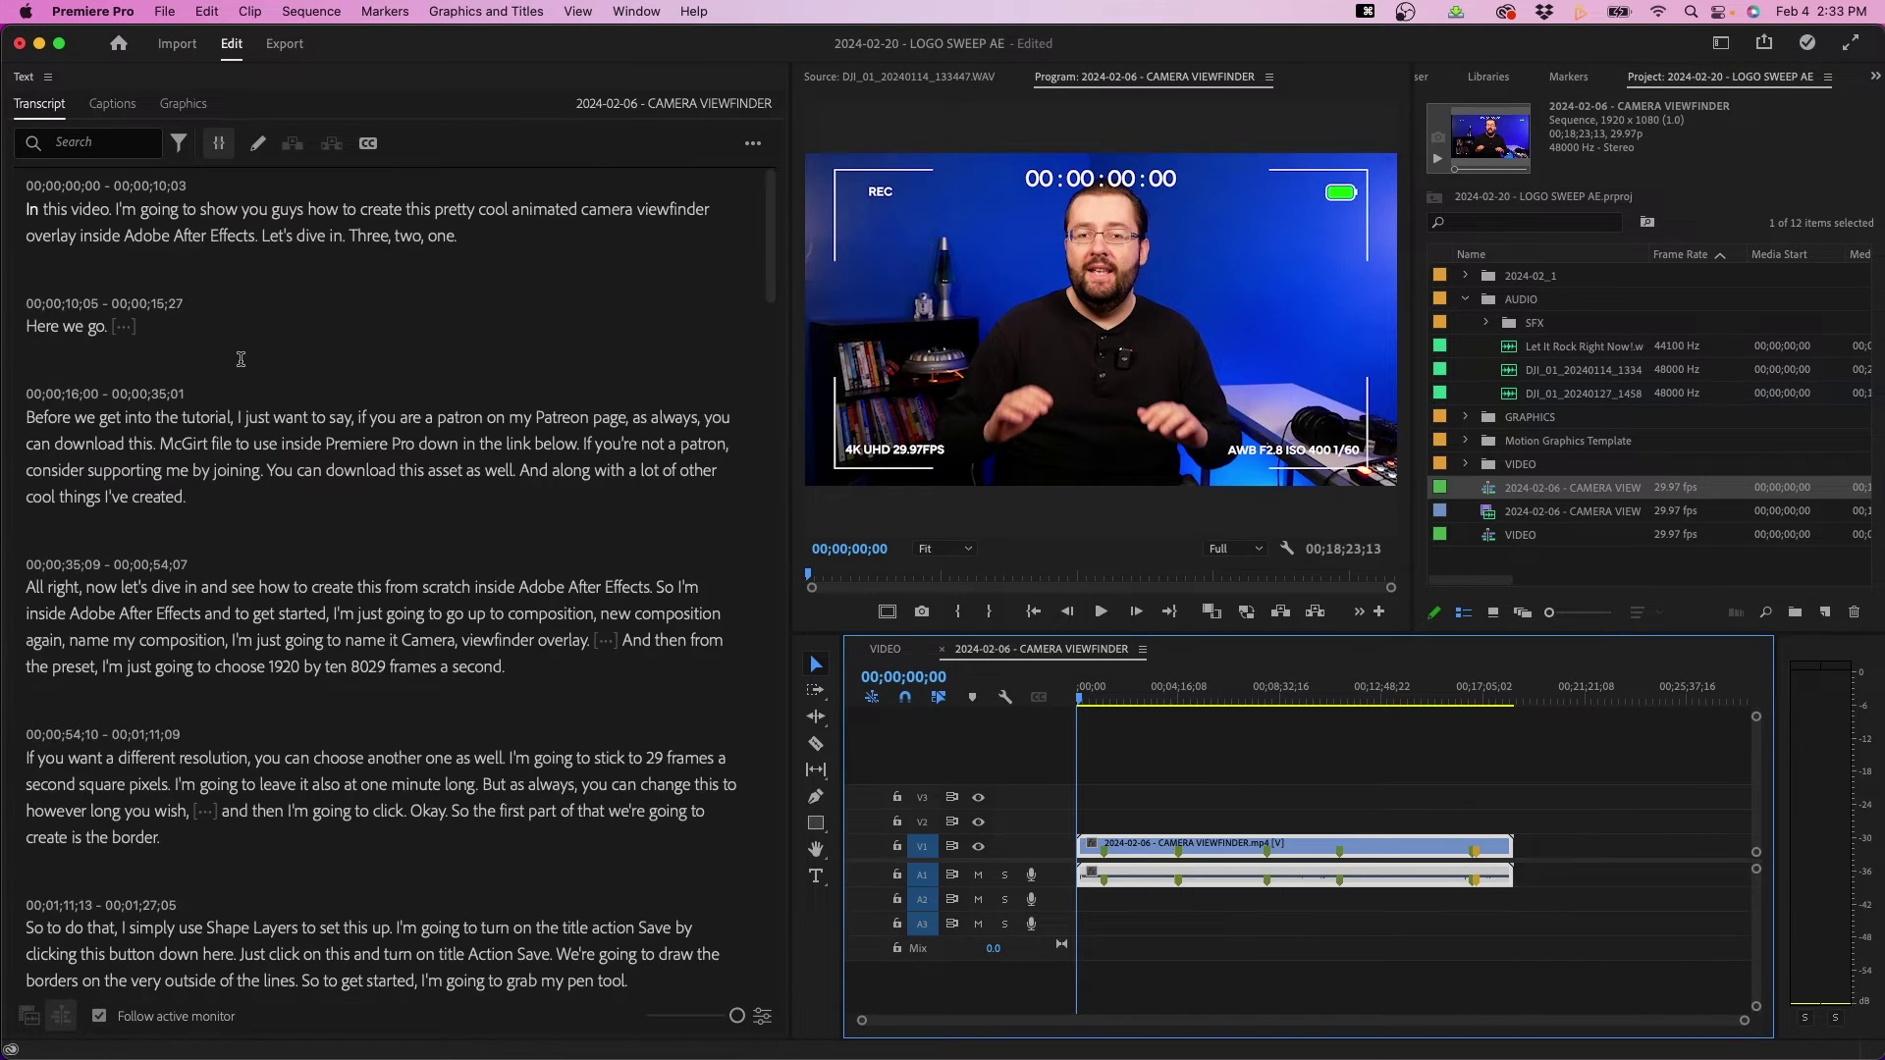
Step: Browse the CAMERA VIEWFINDER transcript and move the playhead to several words in the "So we're good there" paragraph
scroll(332, 503, "down", 6)
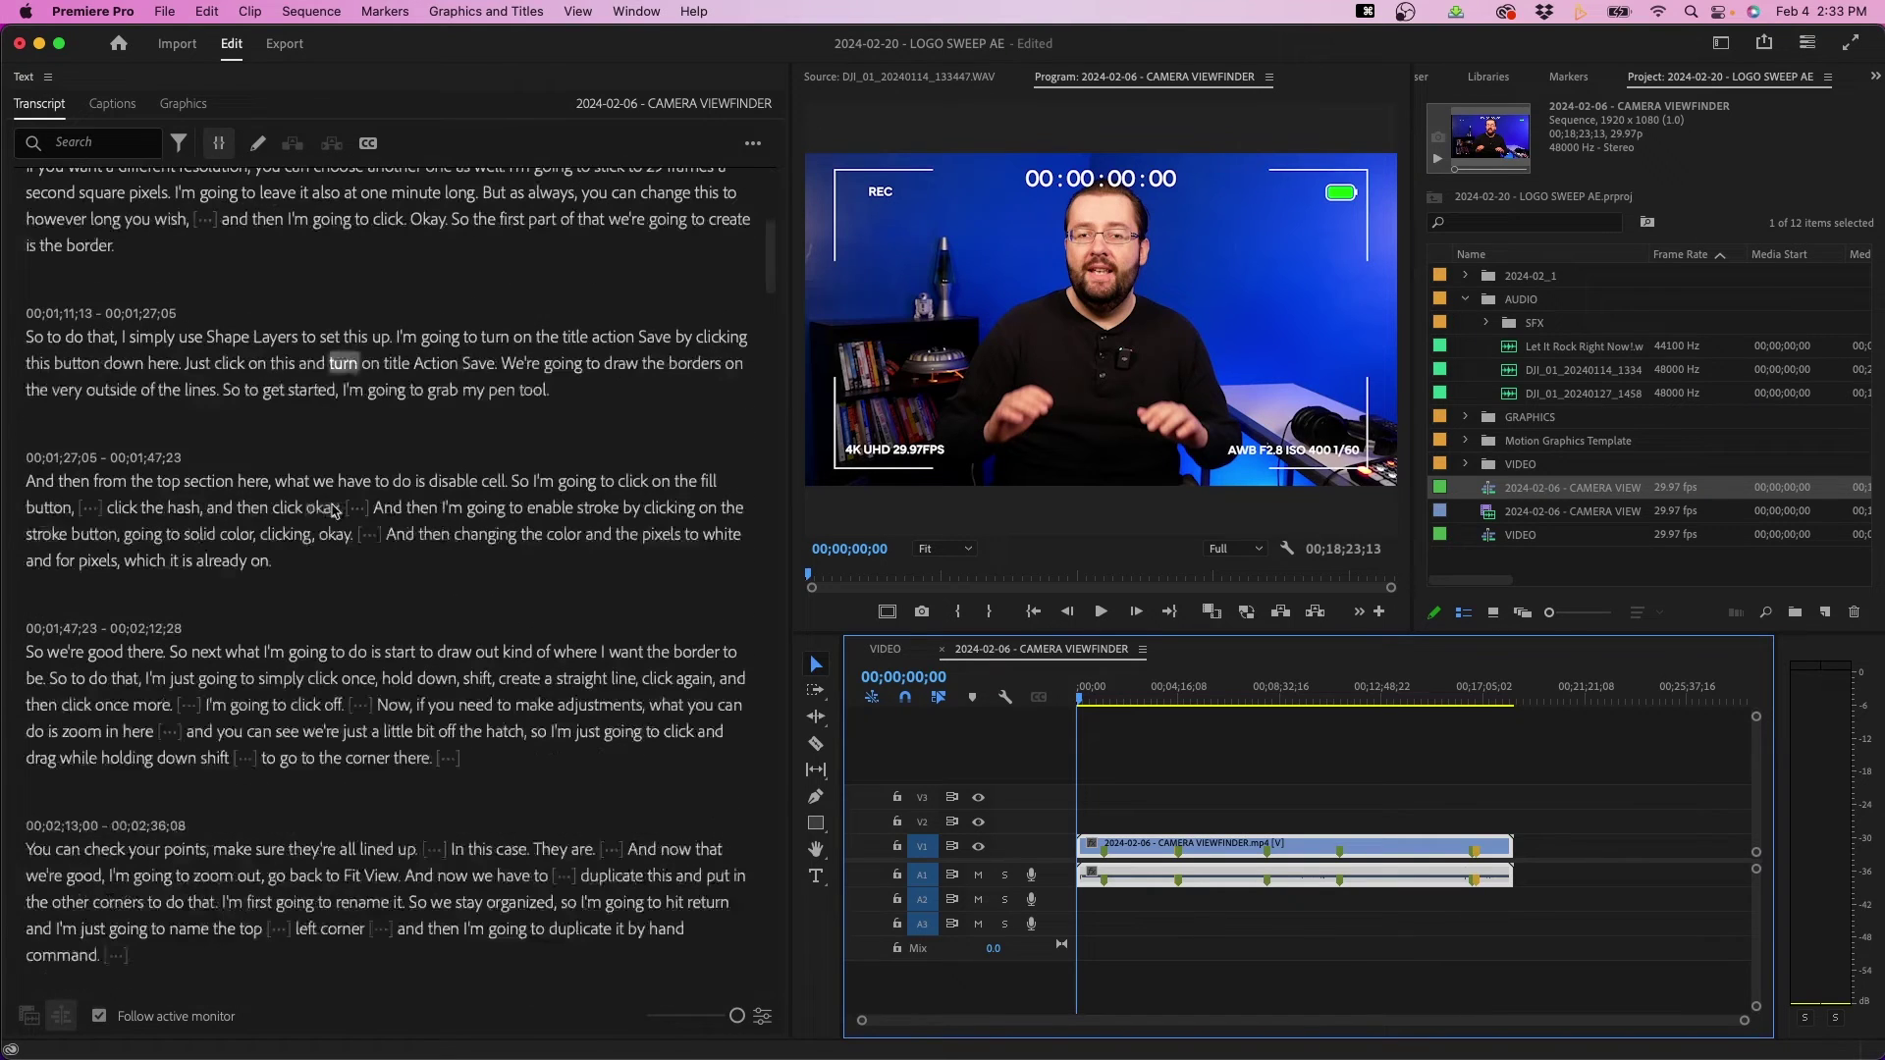
left_click(314, 359)
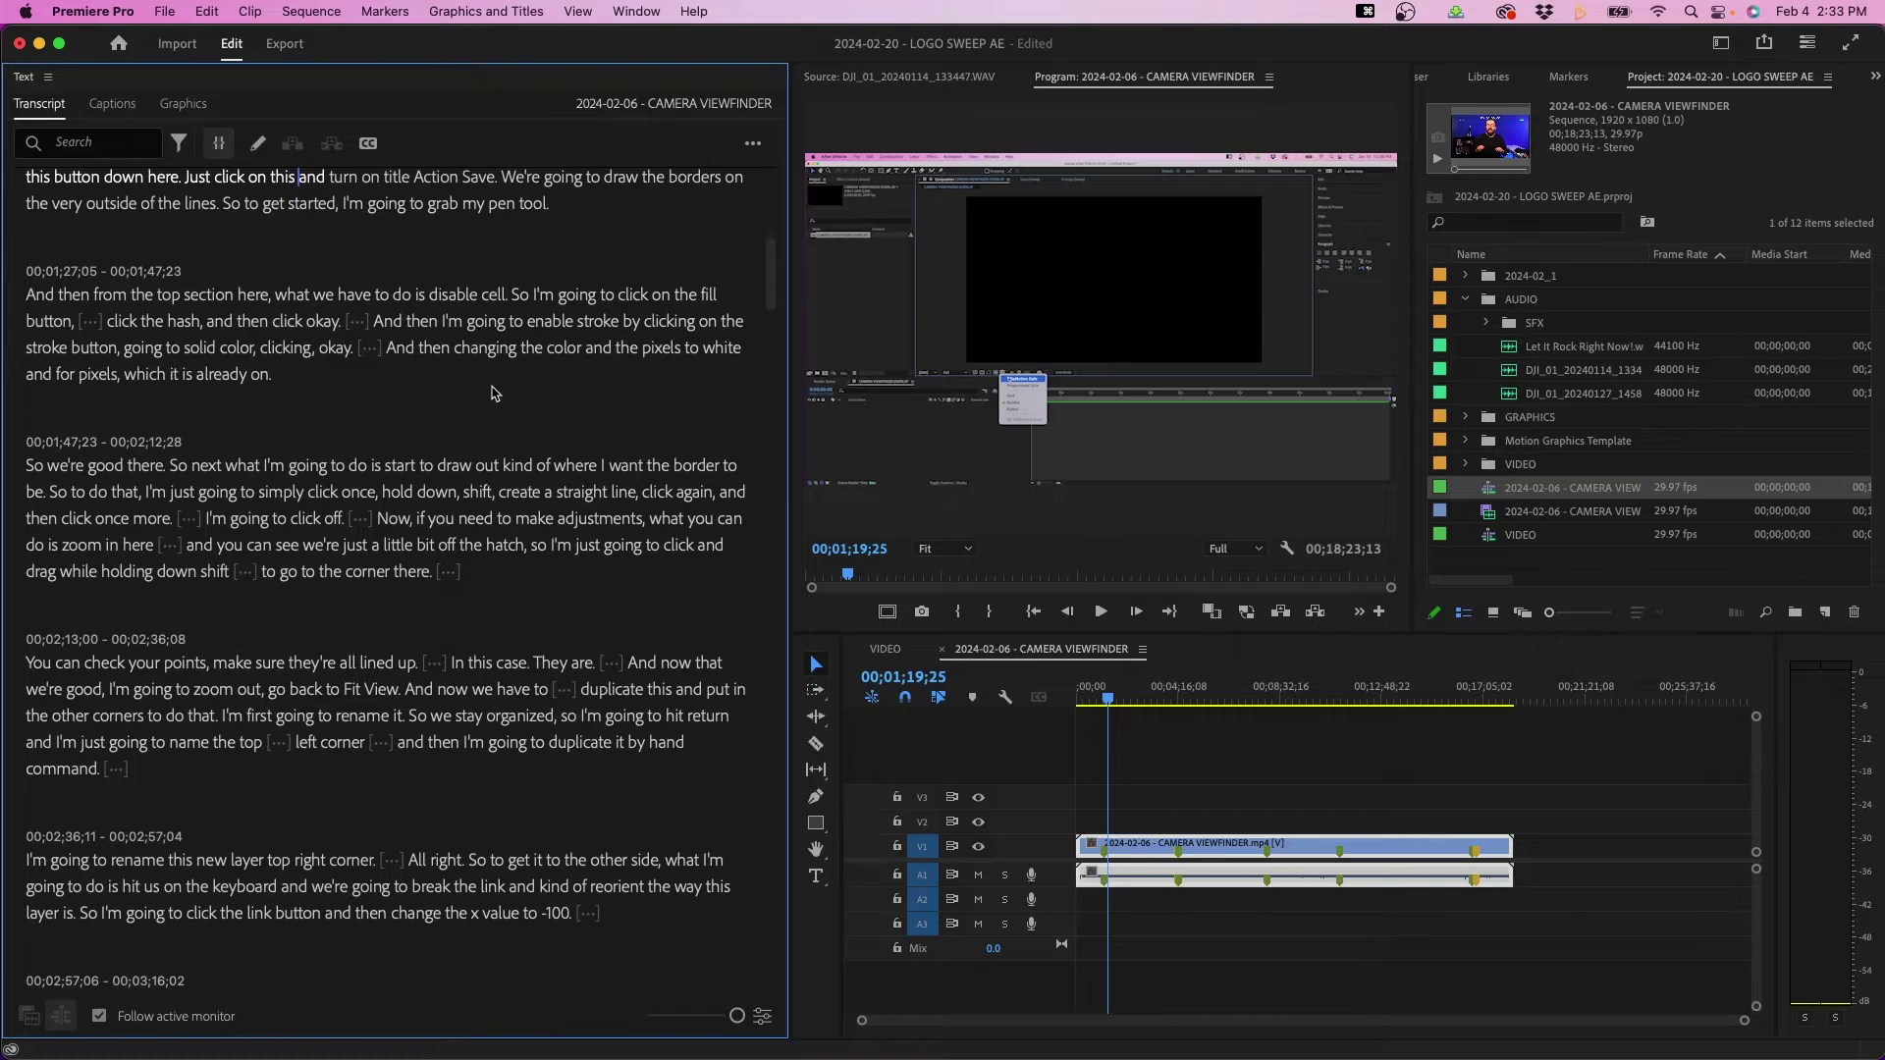
left_click(1208, 864)
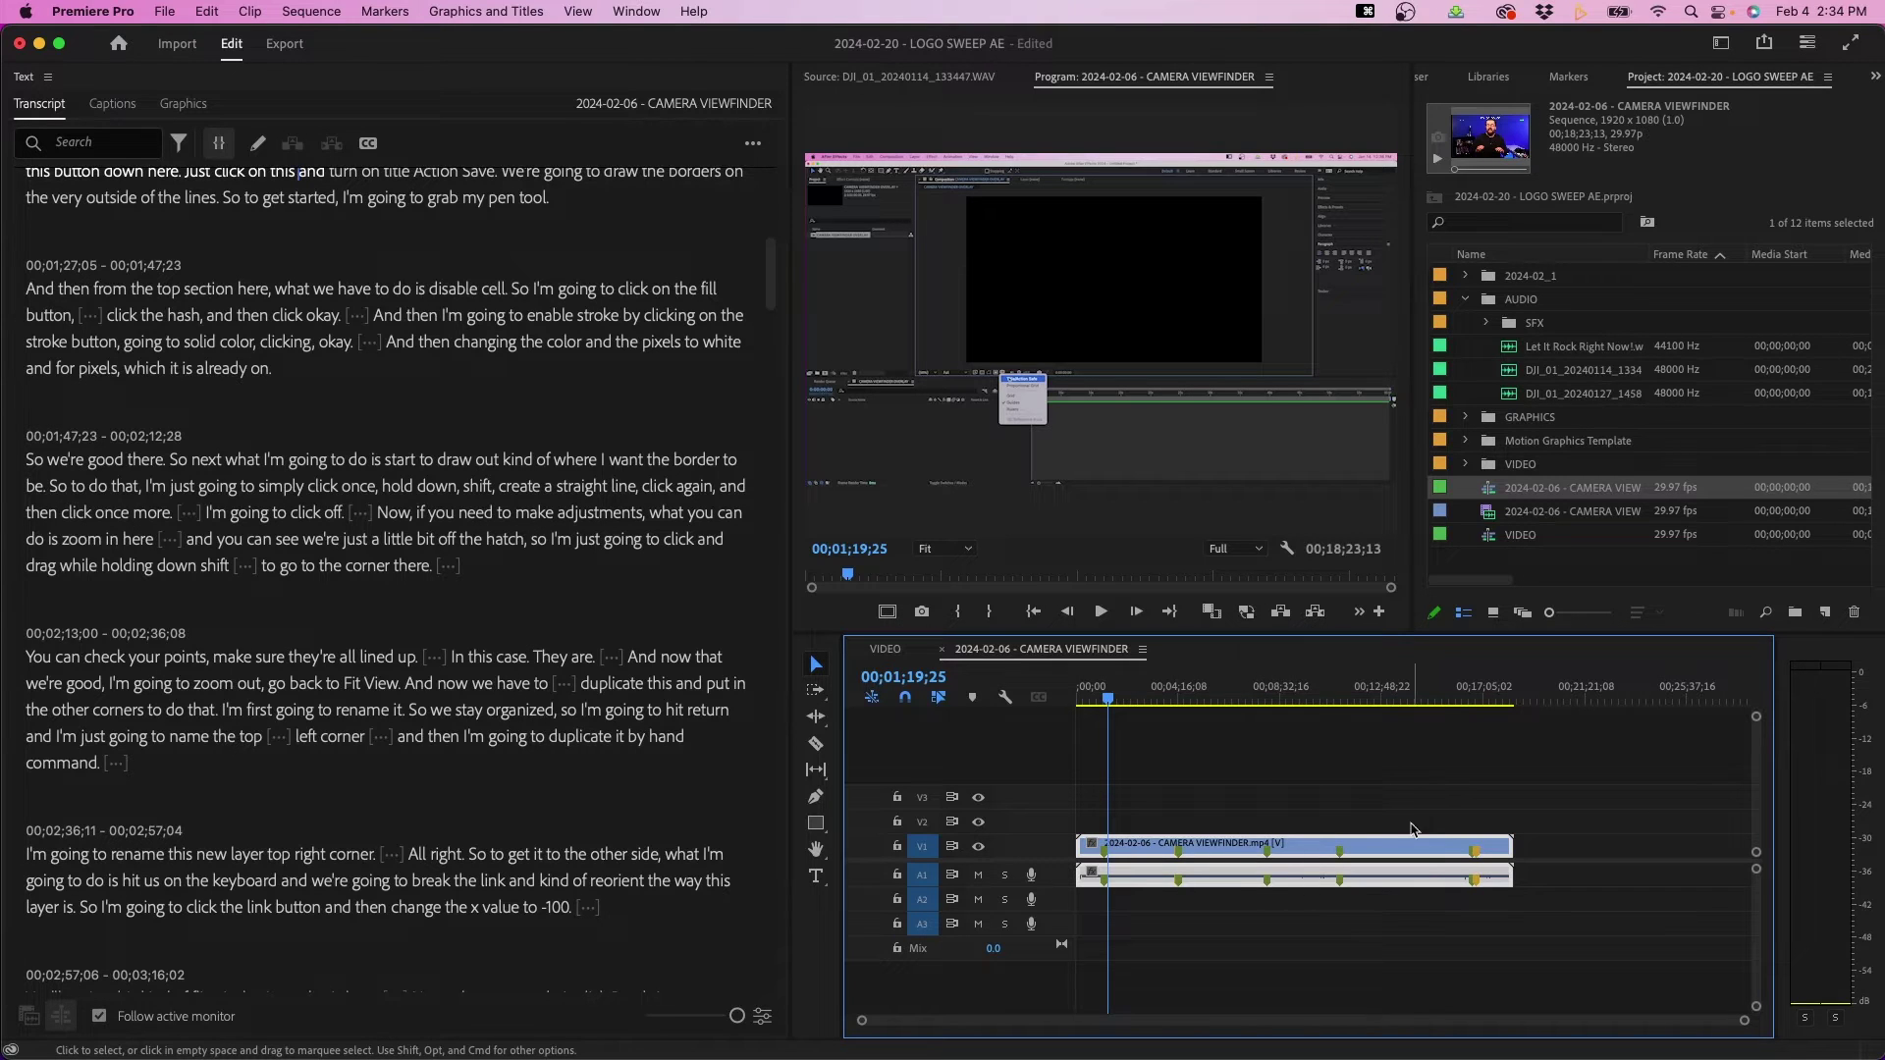
left_click(471, 486)
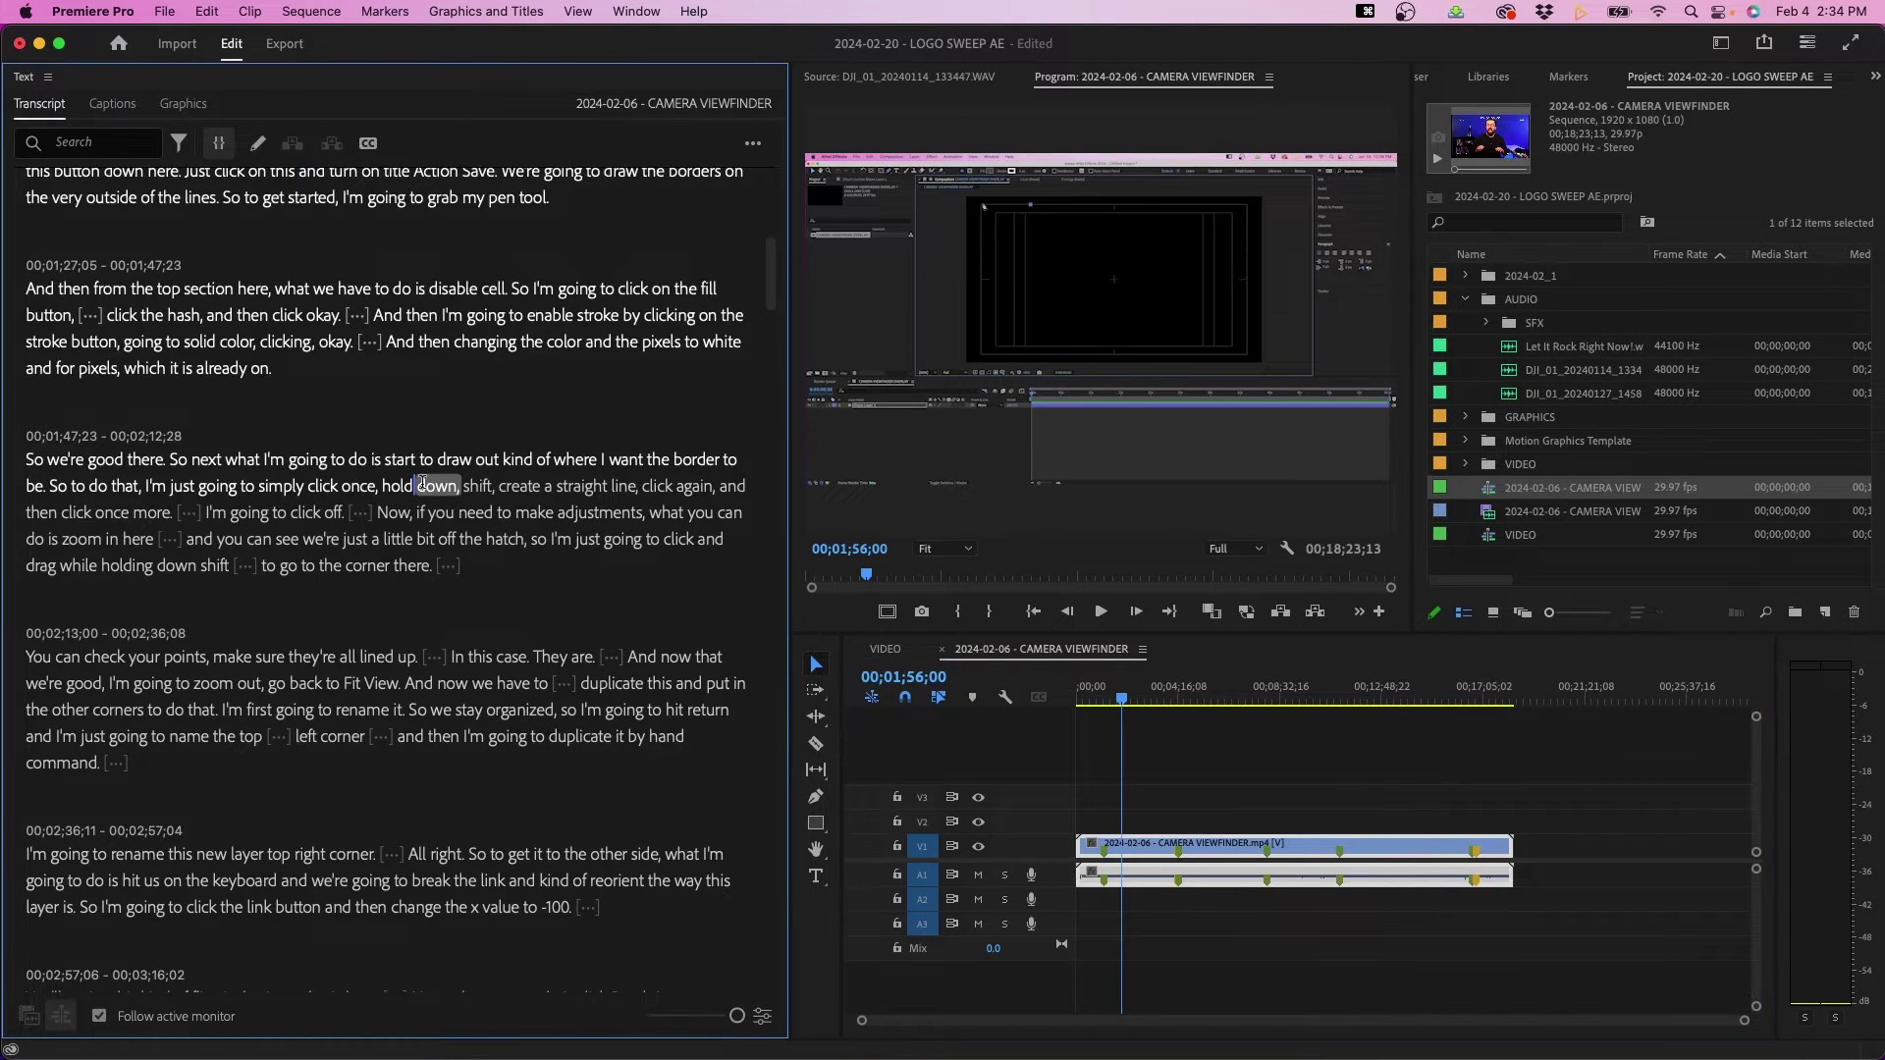
left_click(506, 539)
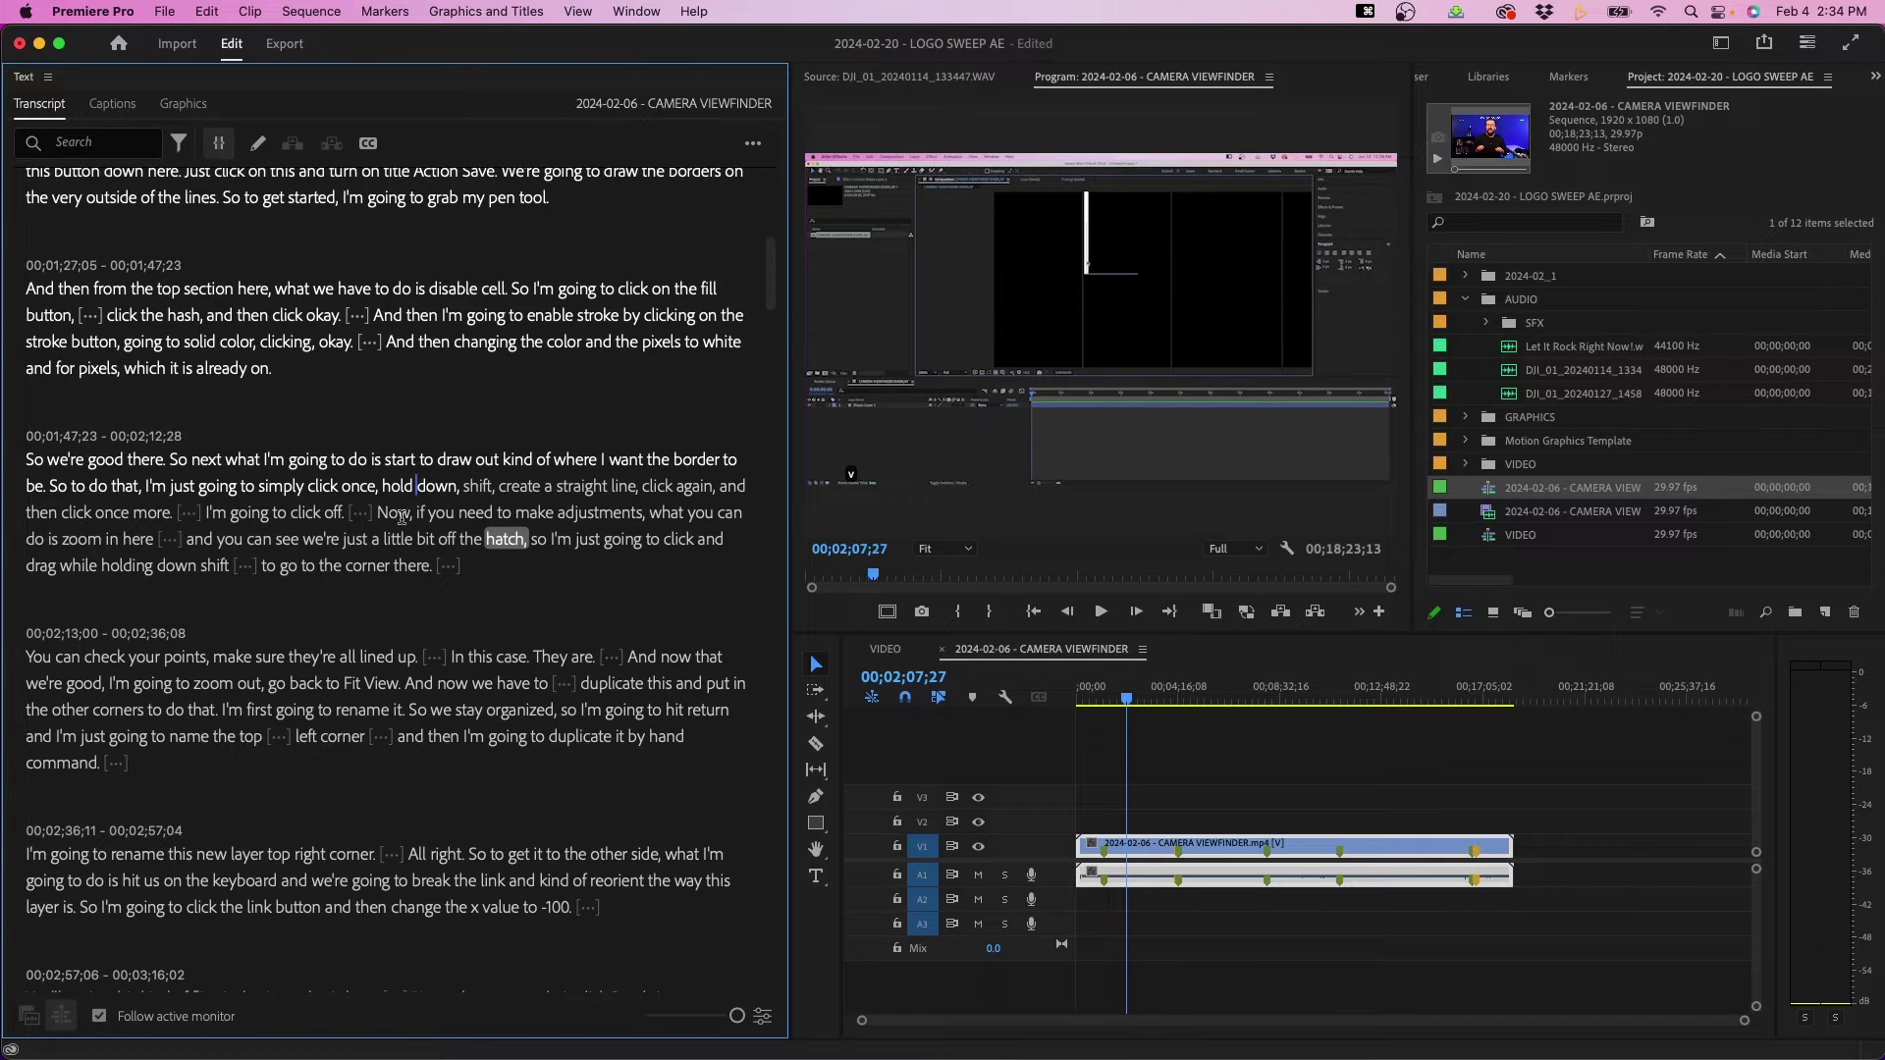
left_click(332, 566)
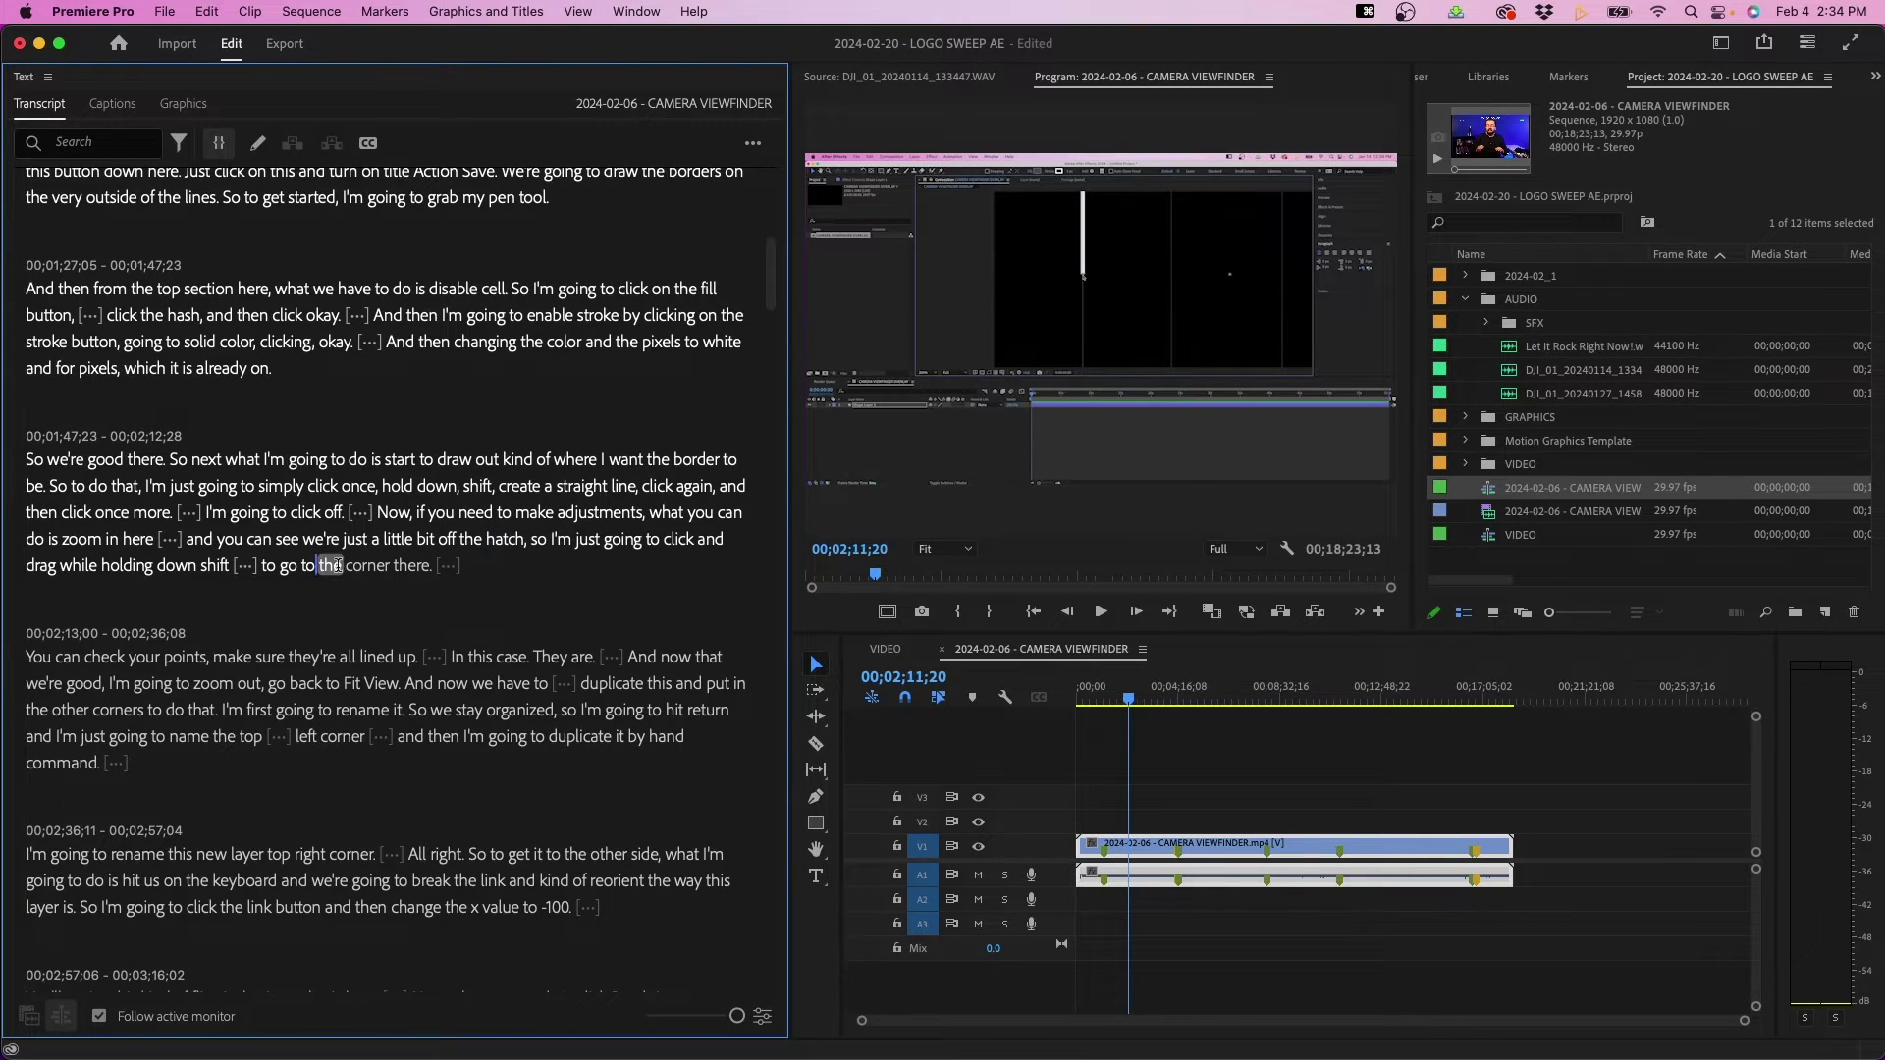
left_click(476, 486)
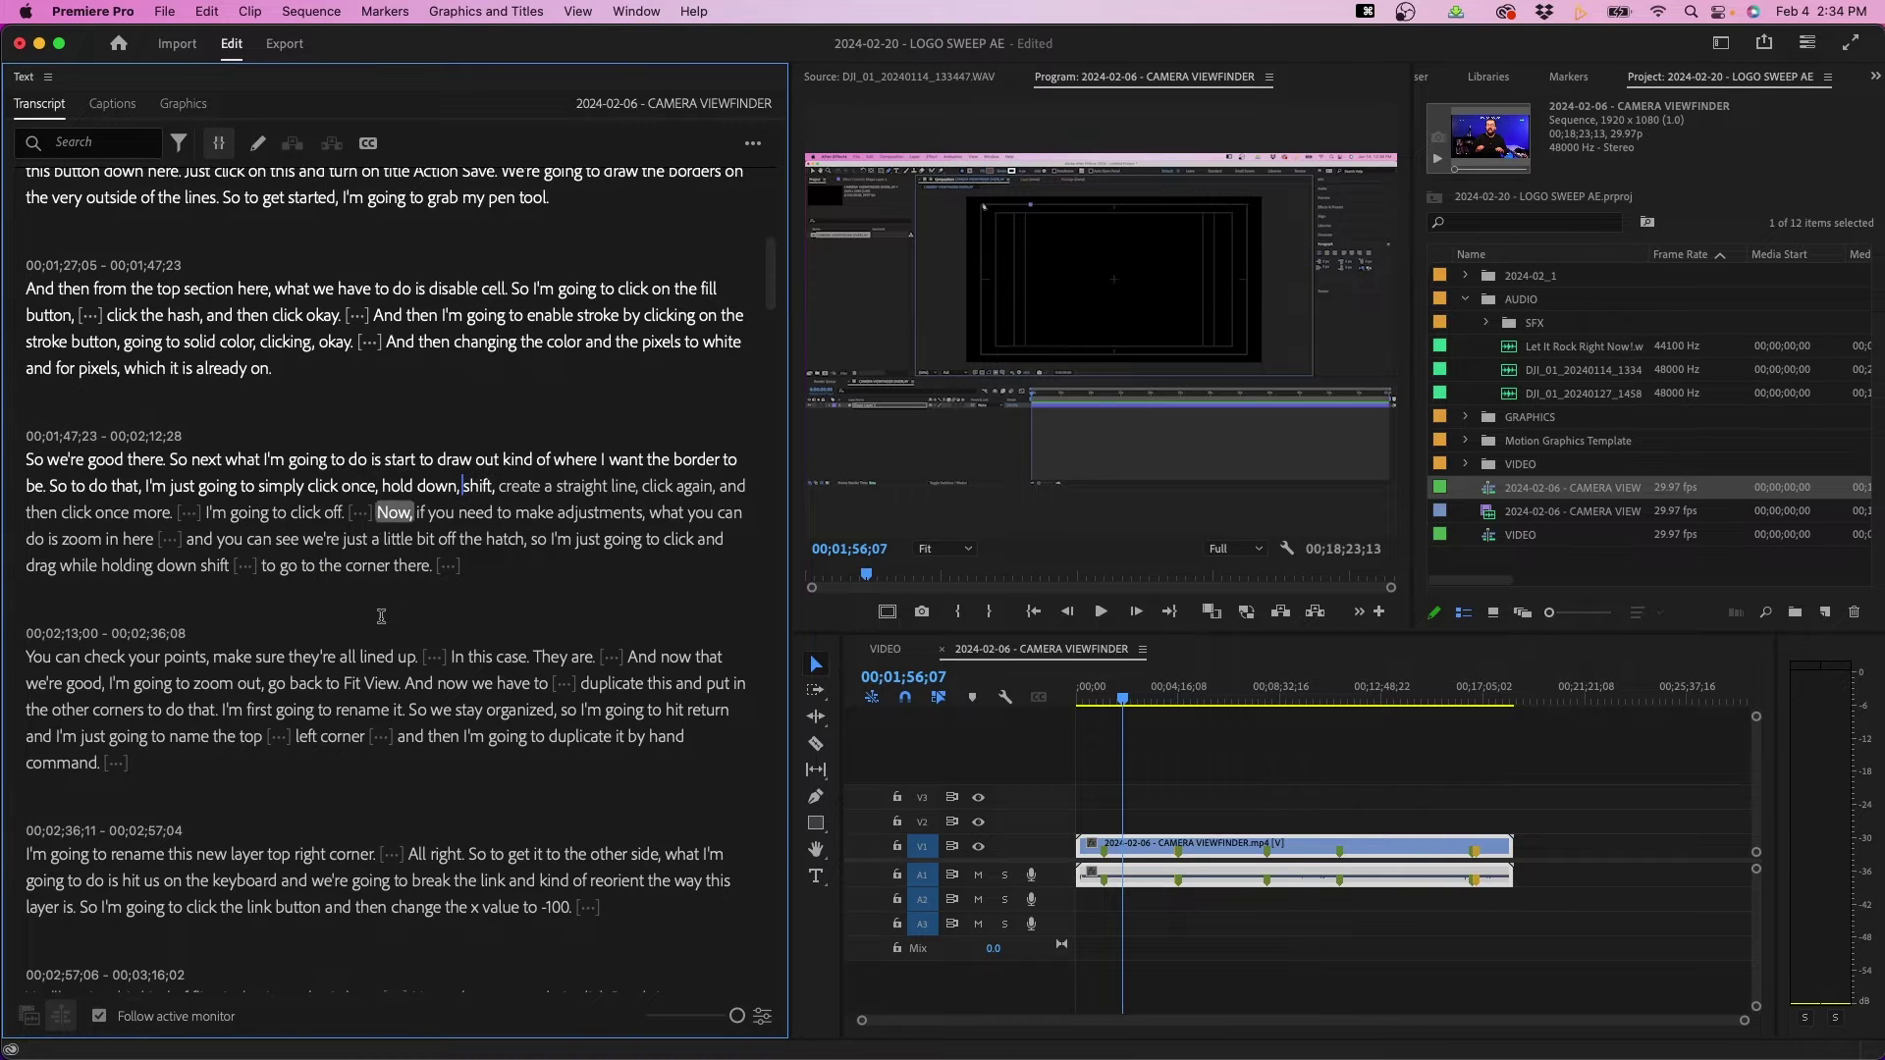
Step: Jump to "here" in the "So it should look" paragraph, and open and leave text editing of the "You'll notice" paragraph
scroll(383, 618, "down", 10)
scroll(383, 625, "down", 4)
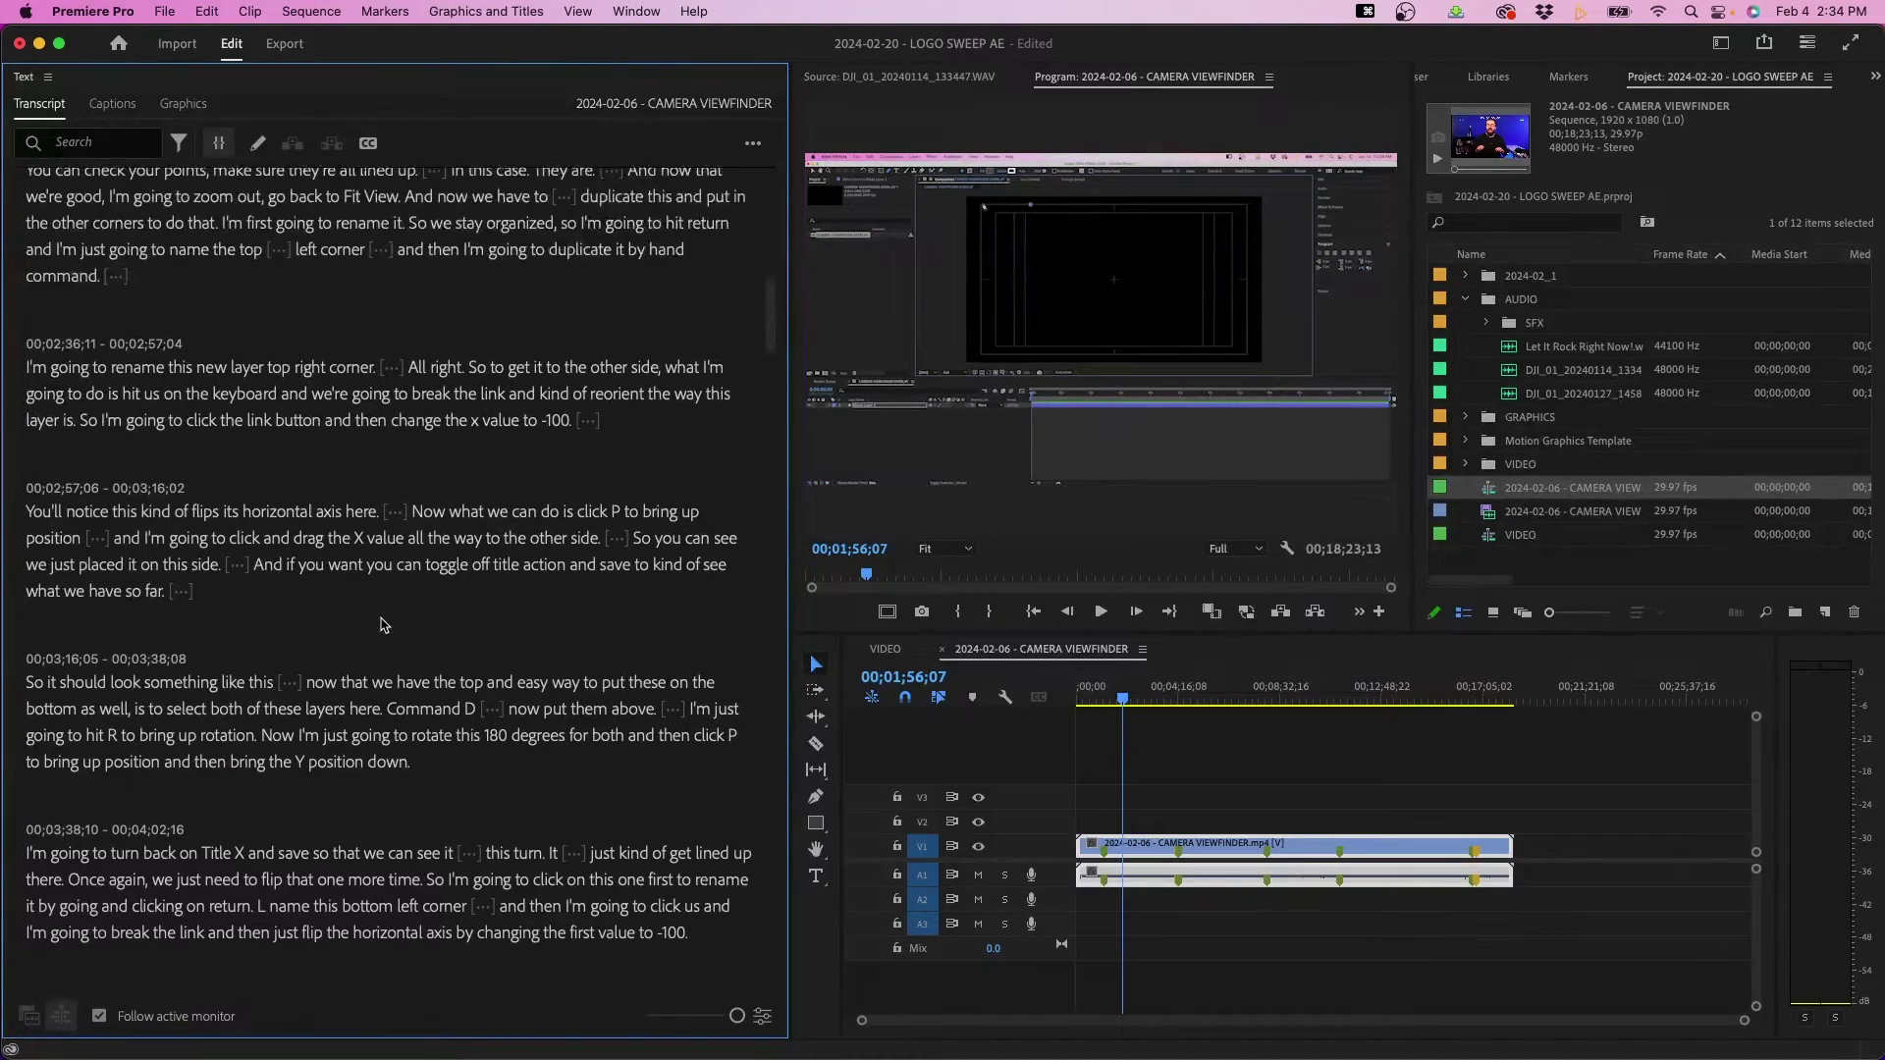
left_click(369, 638)
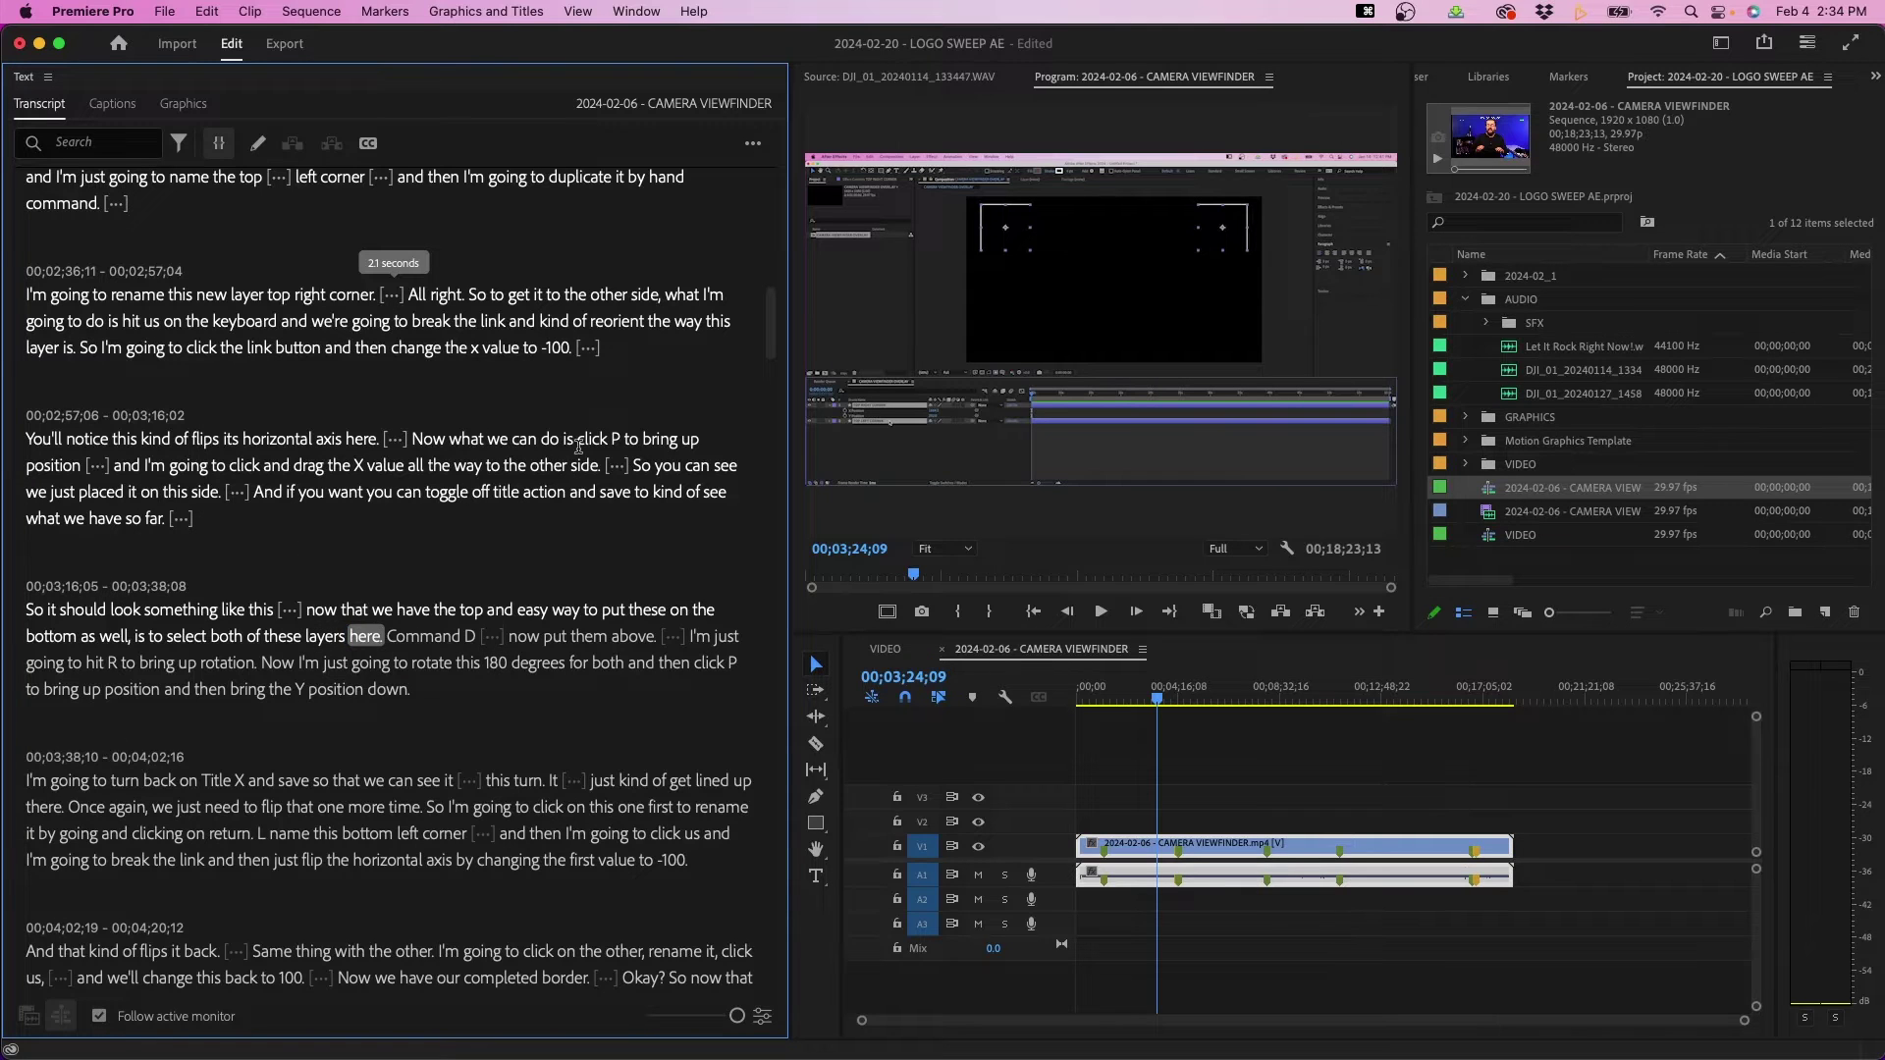
double_click(537, 438)
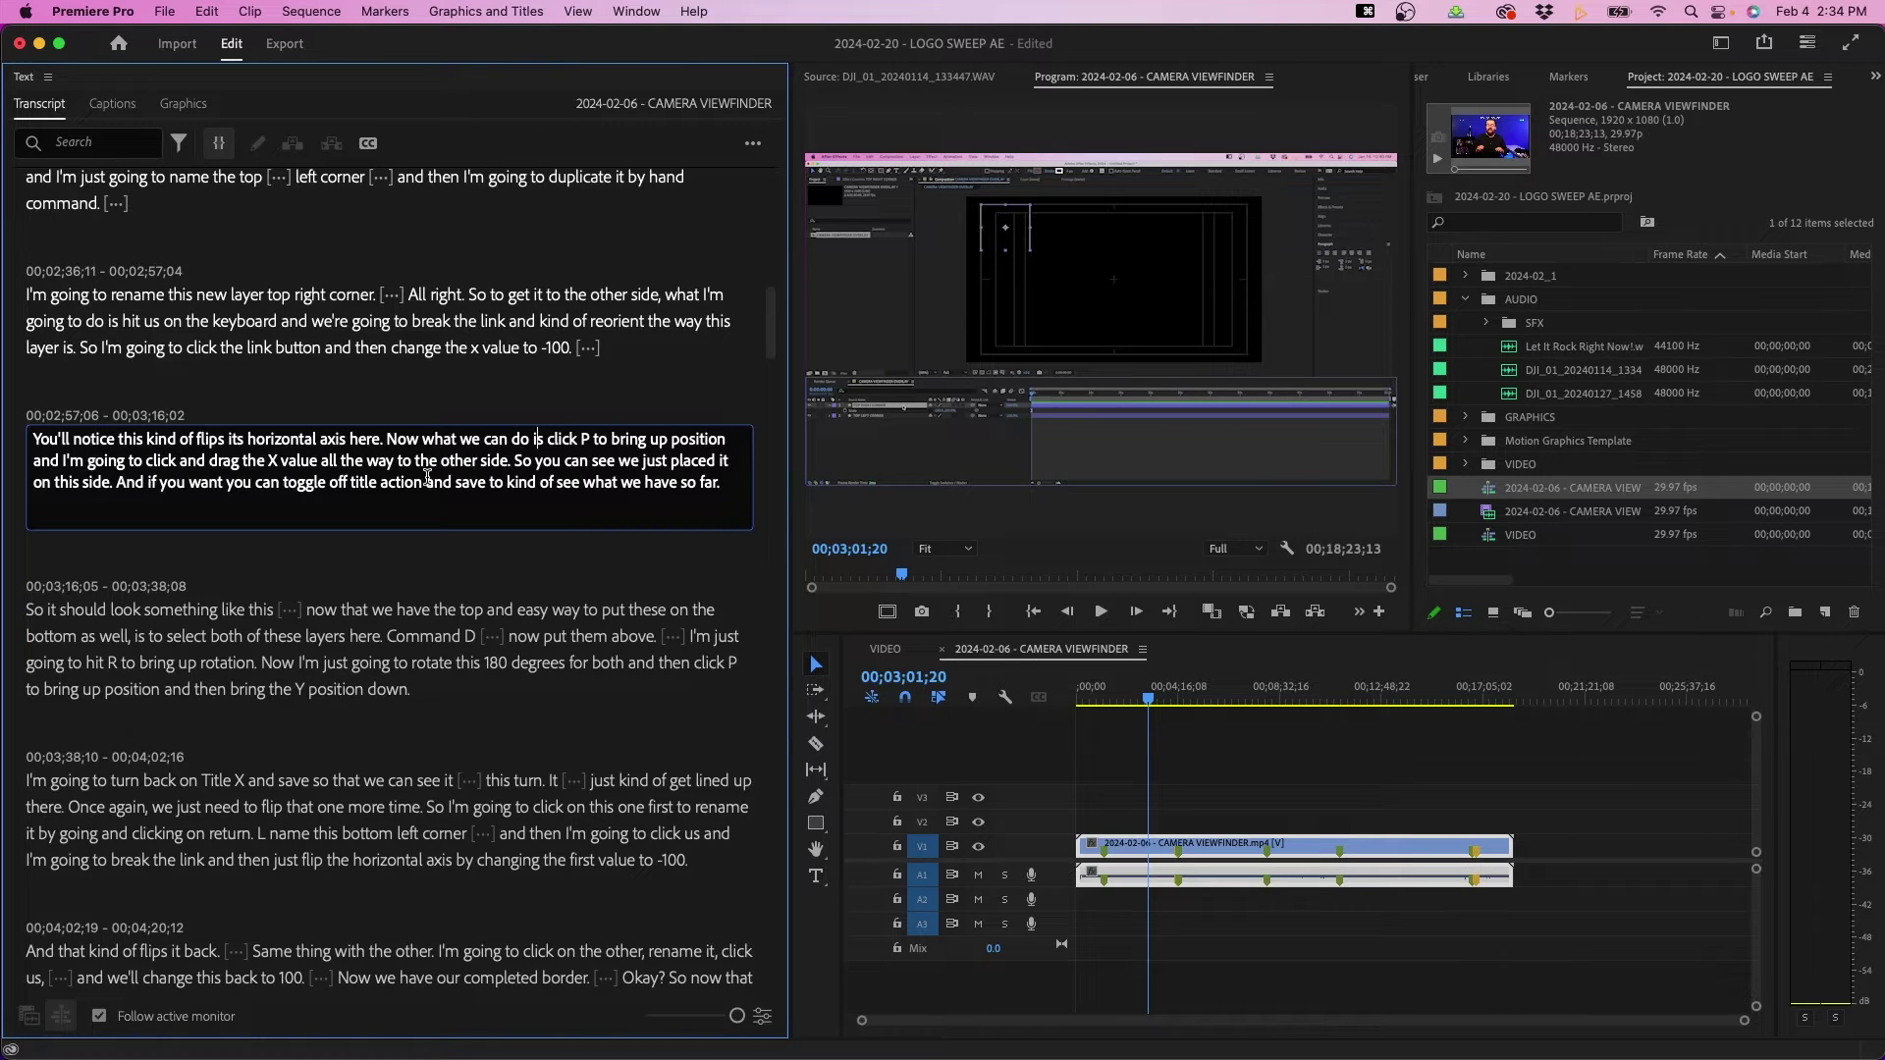
left_click(681, 357)
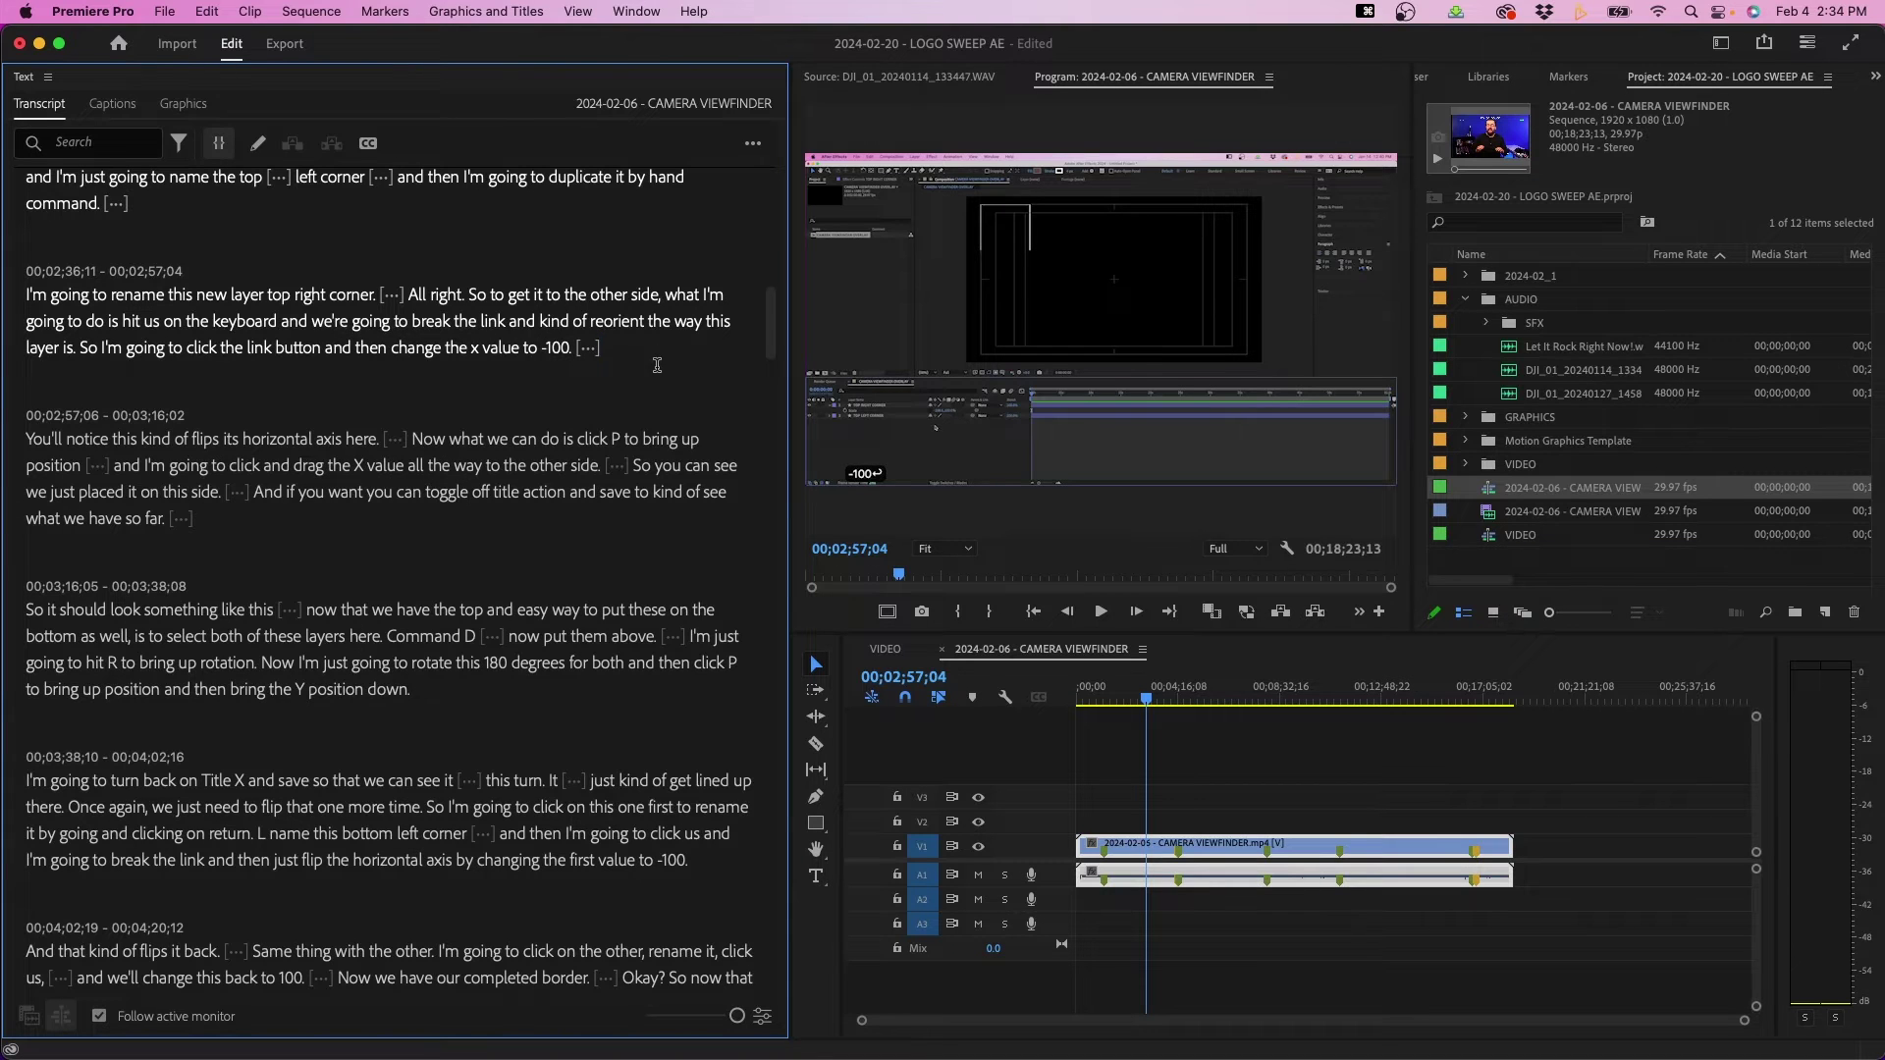
Step: Create captions from the CAMERA VIEWFINDER transcript using the CEA-708 Default preset, checking its captioning preferences first
left_click(368, 144)
left_click_drag(828, 448, 824, 393)
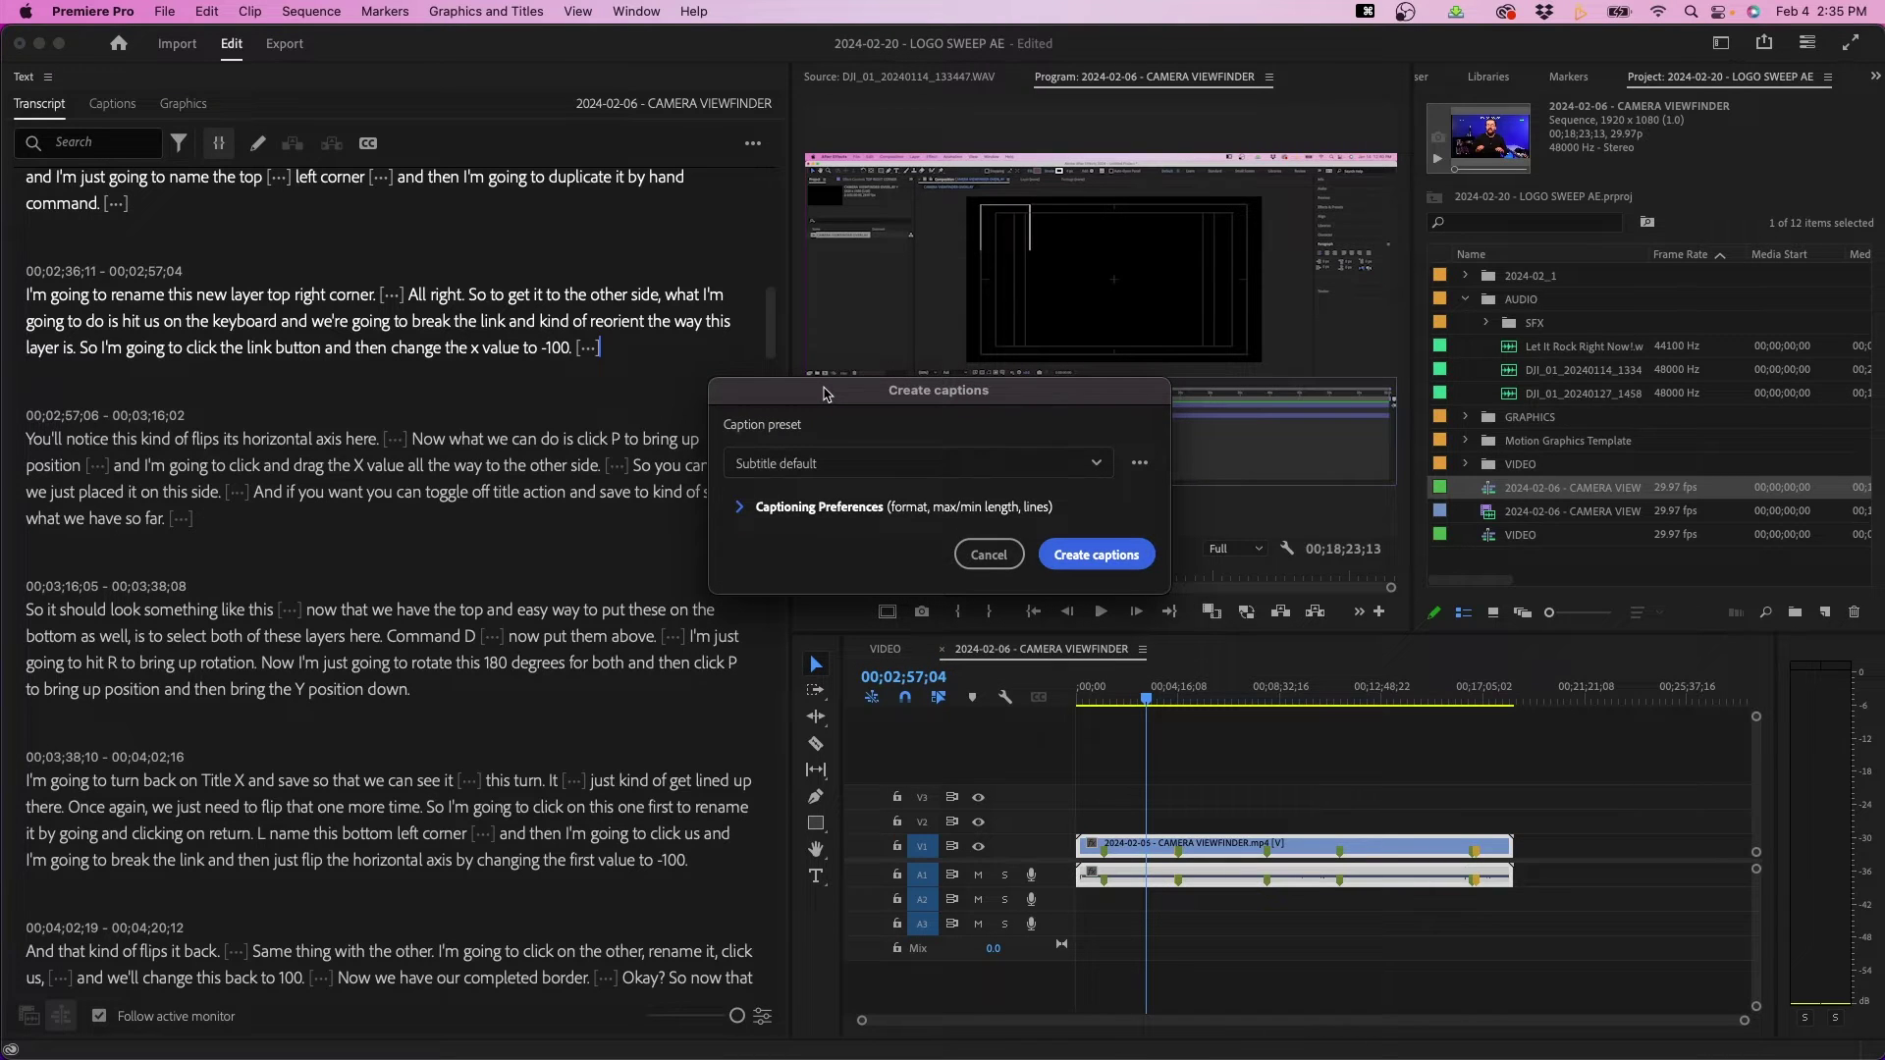
left_click(862, 464)
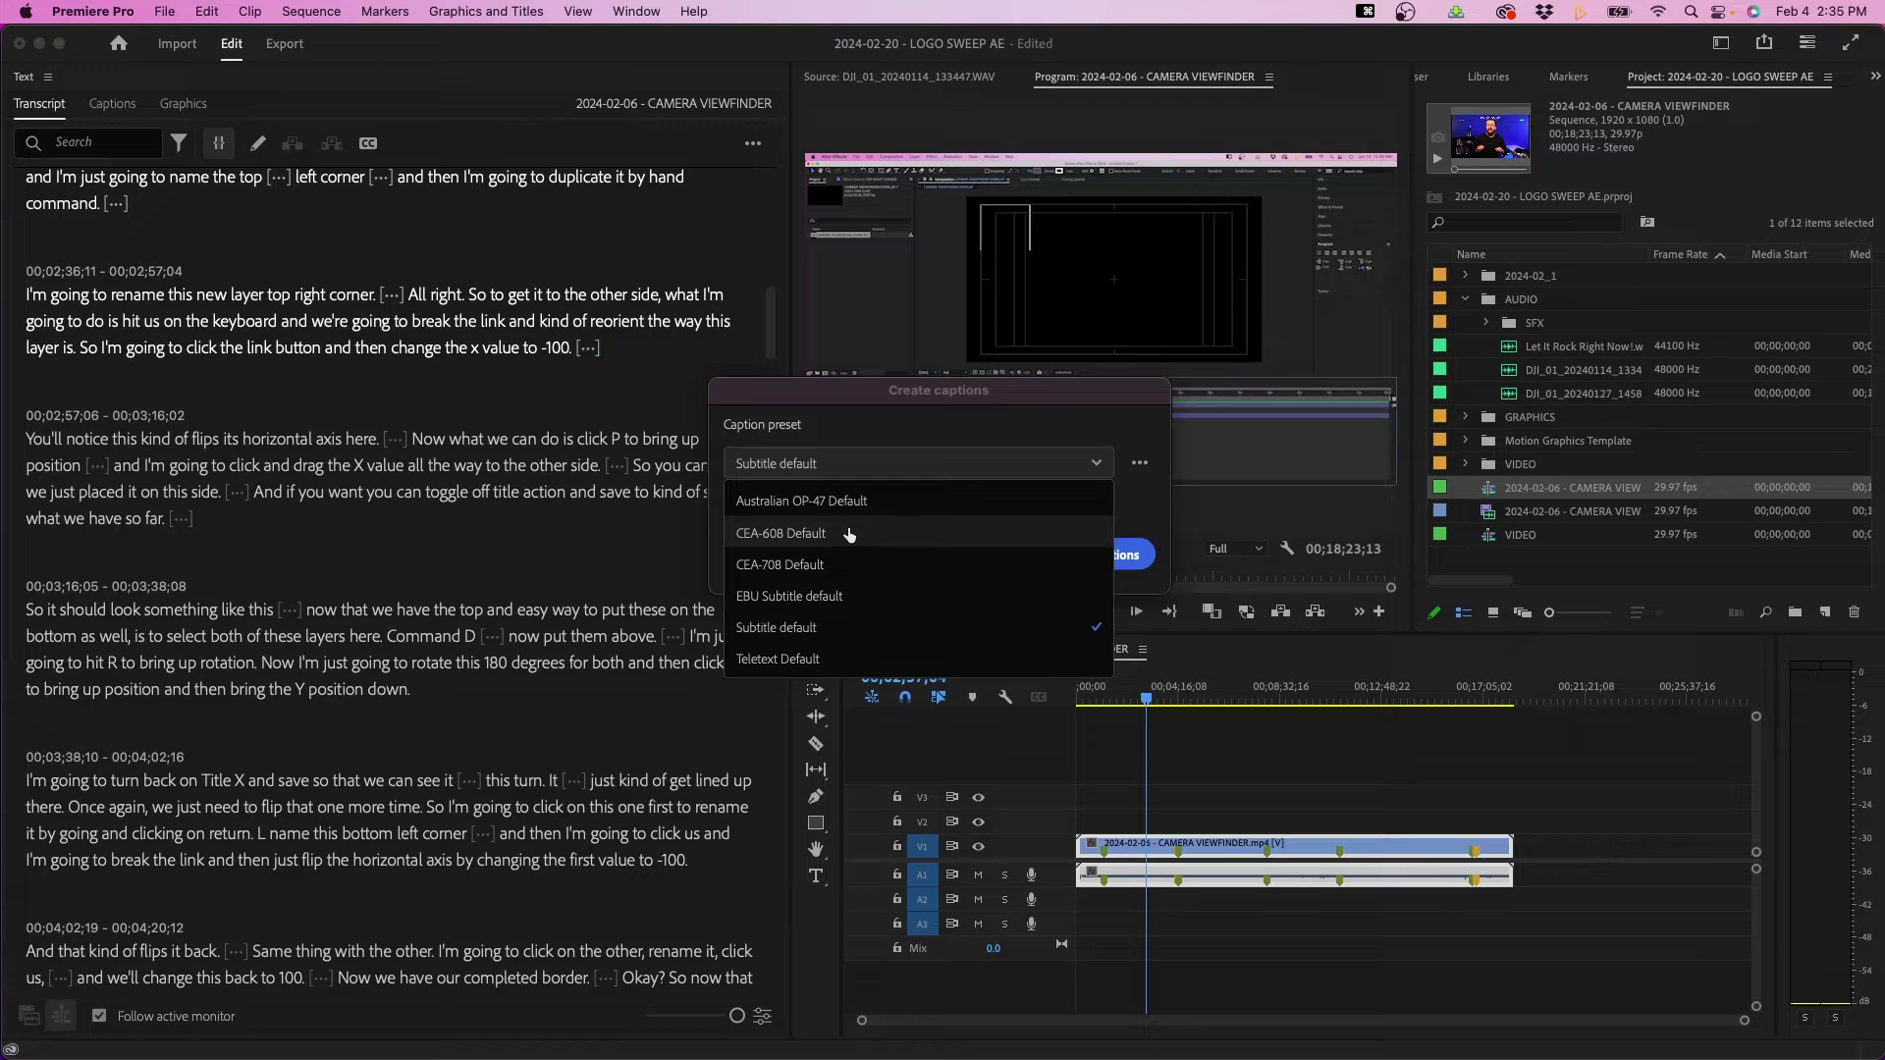
left_click(800, 565)
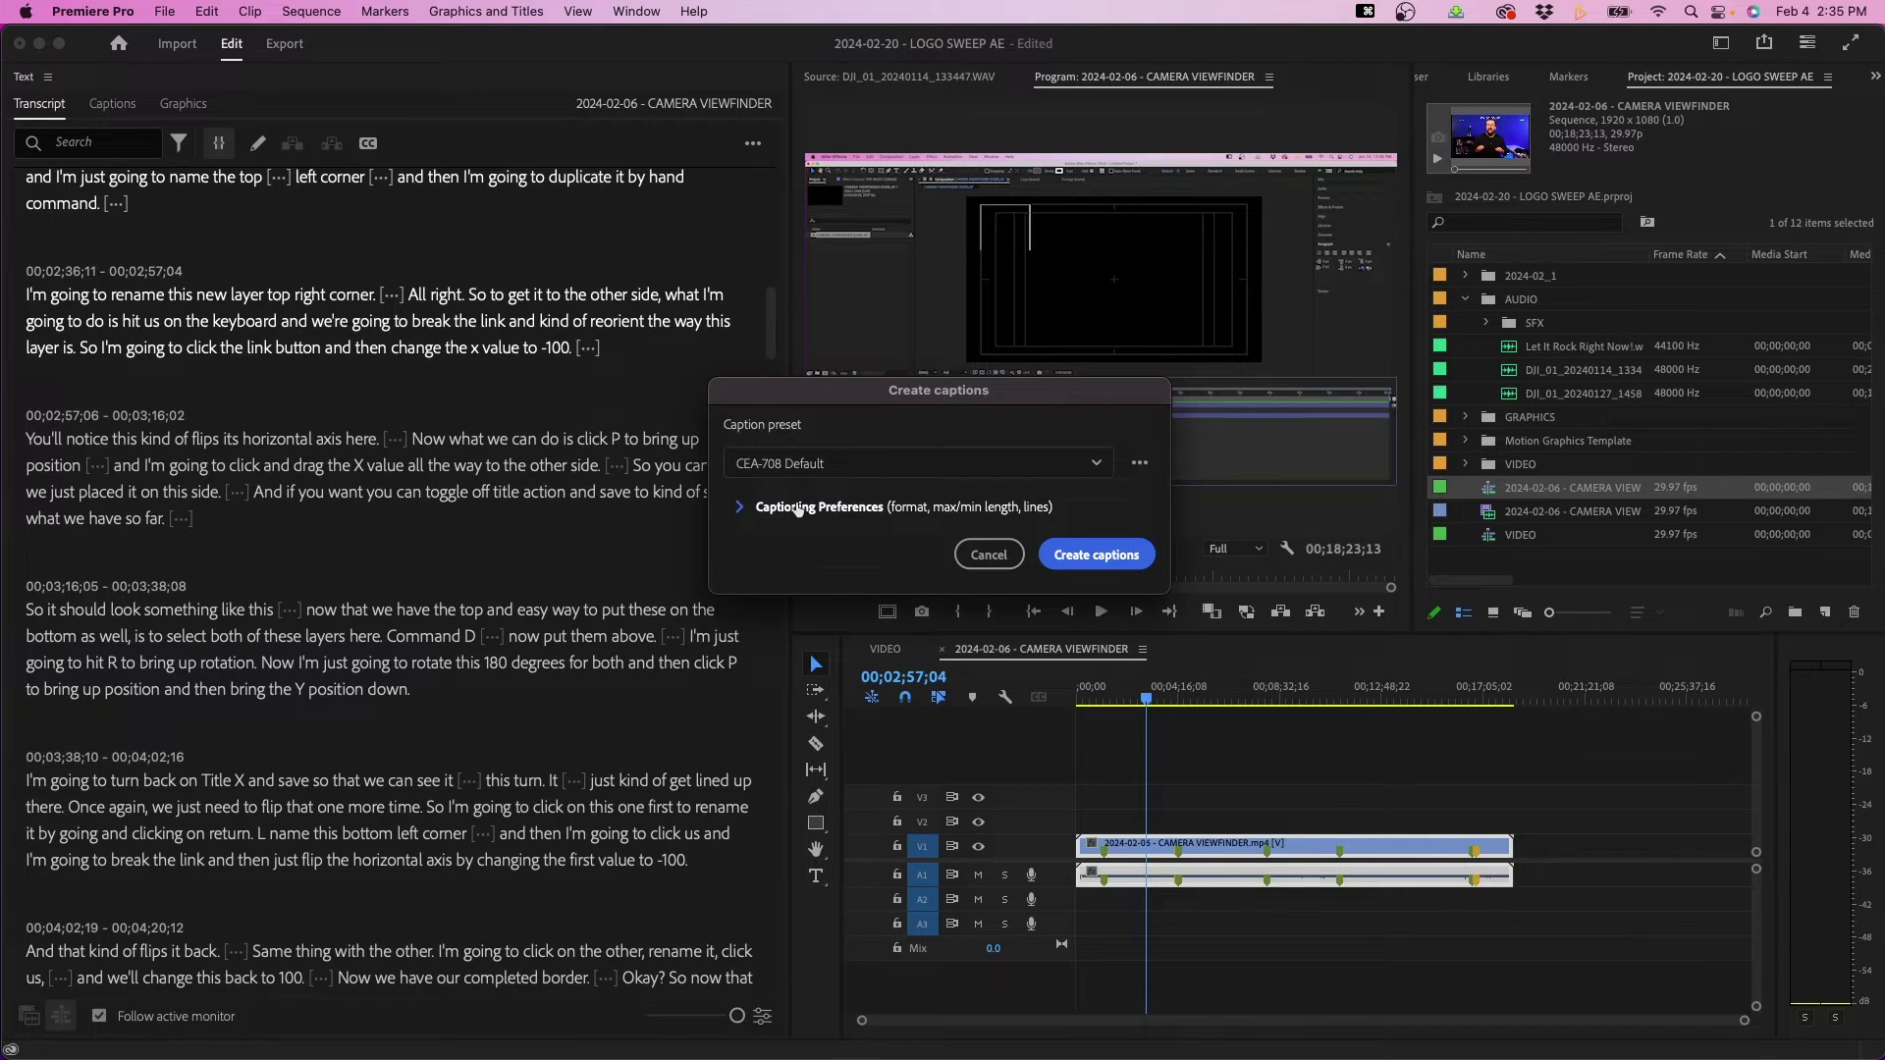
left_click(795, 462)
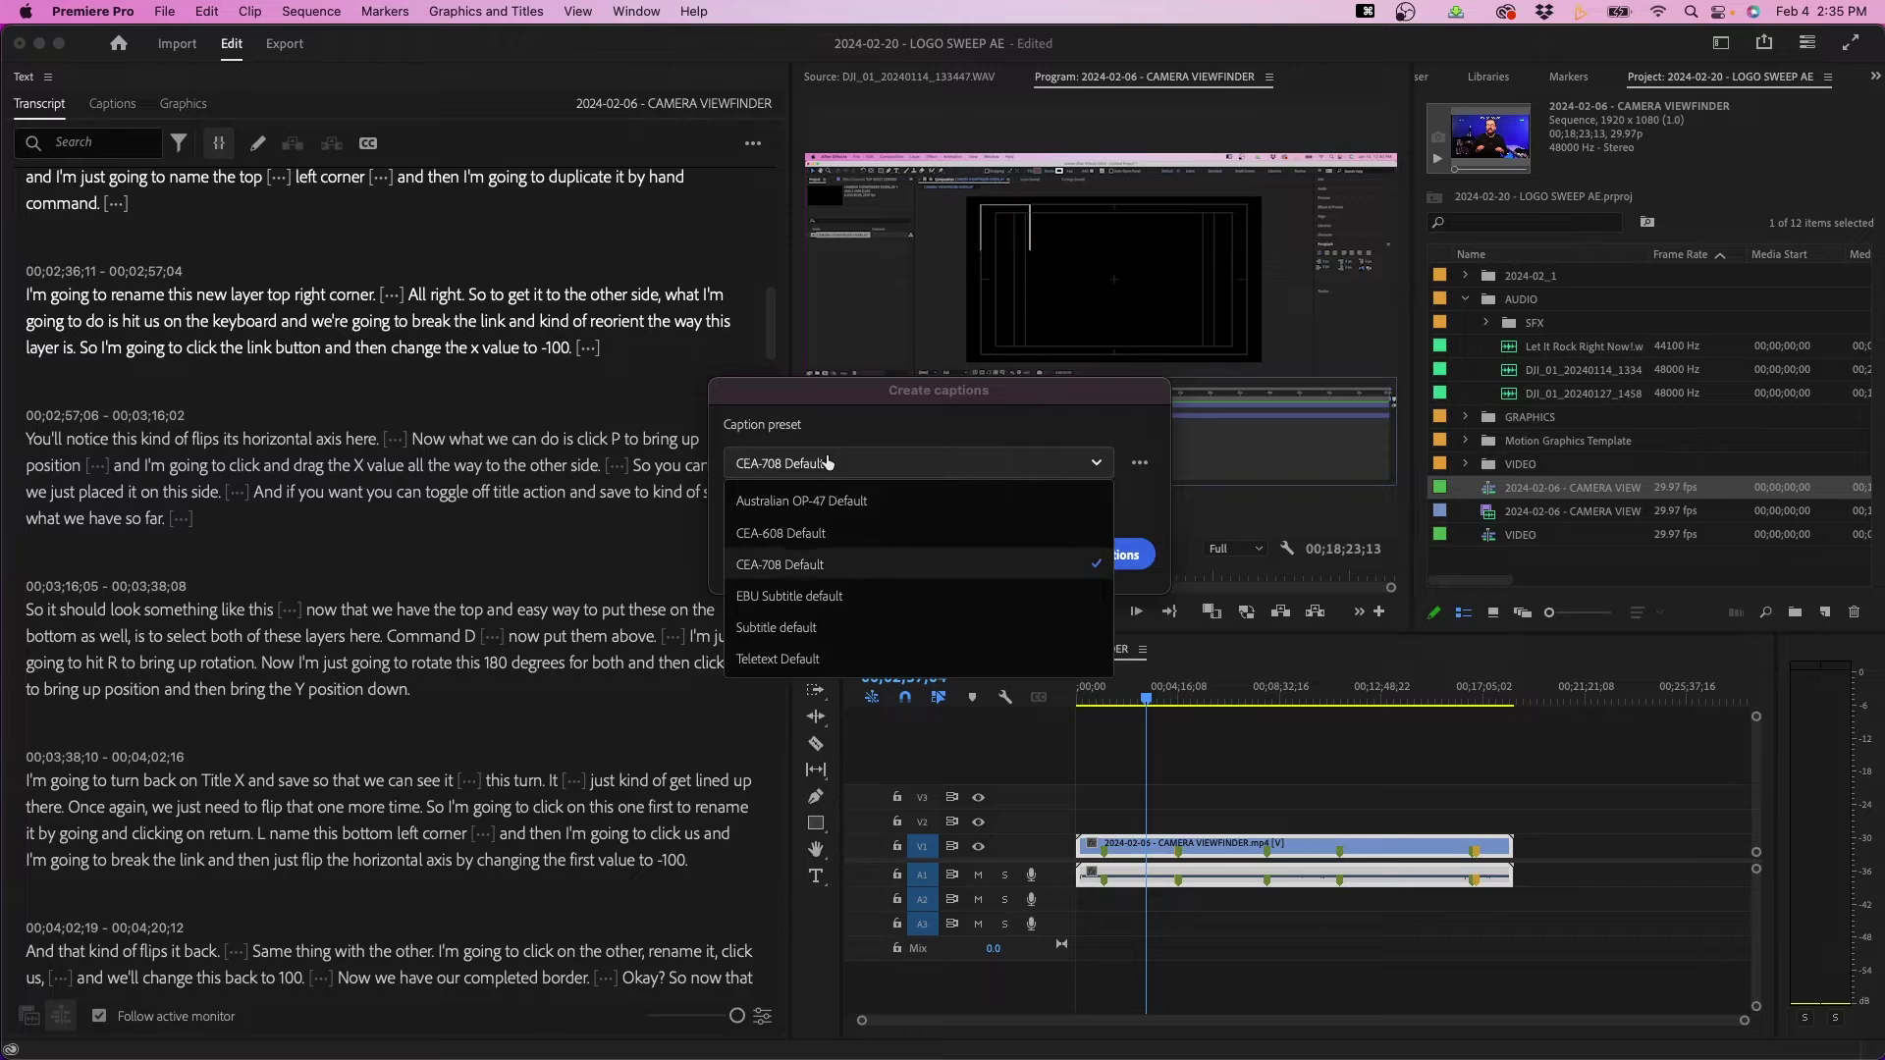
left_click(844, 565)
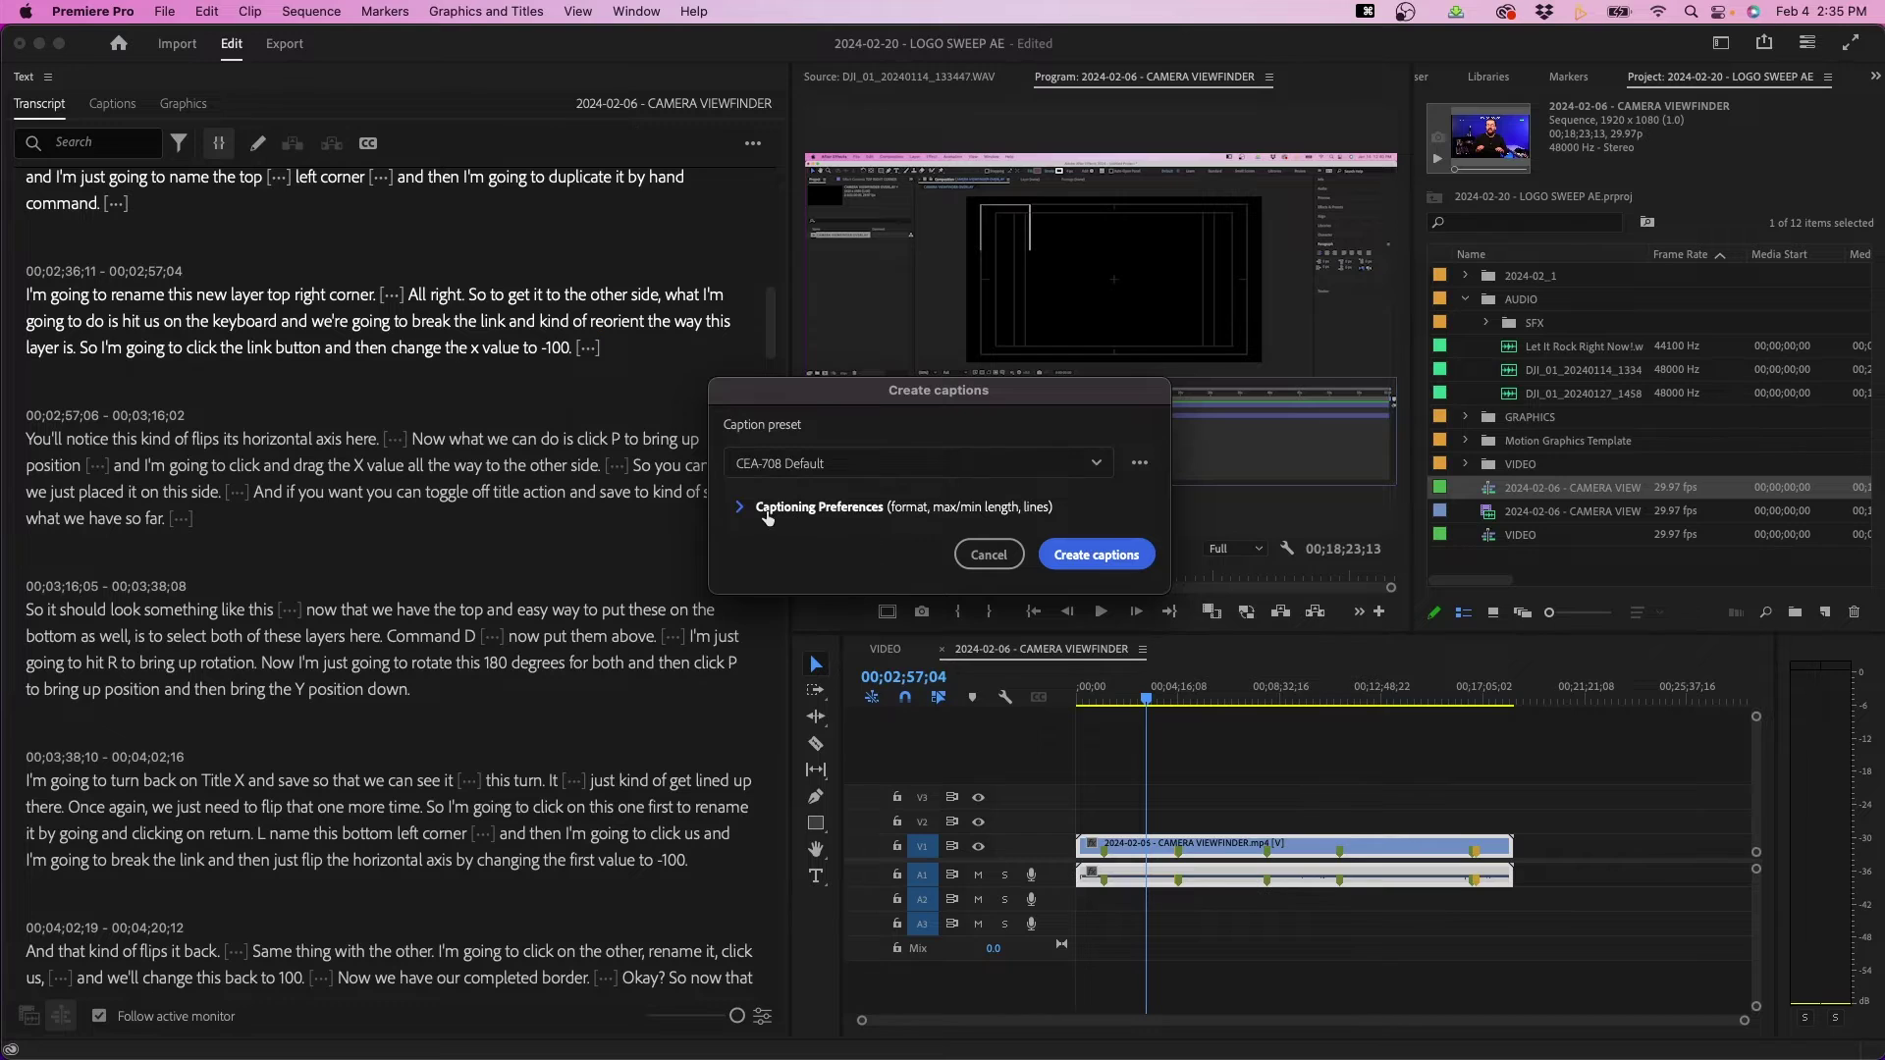
left_click(738, 511)
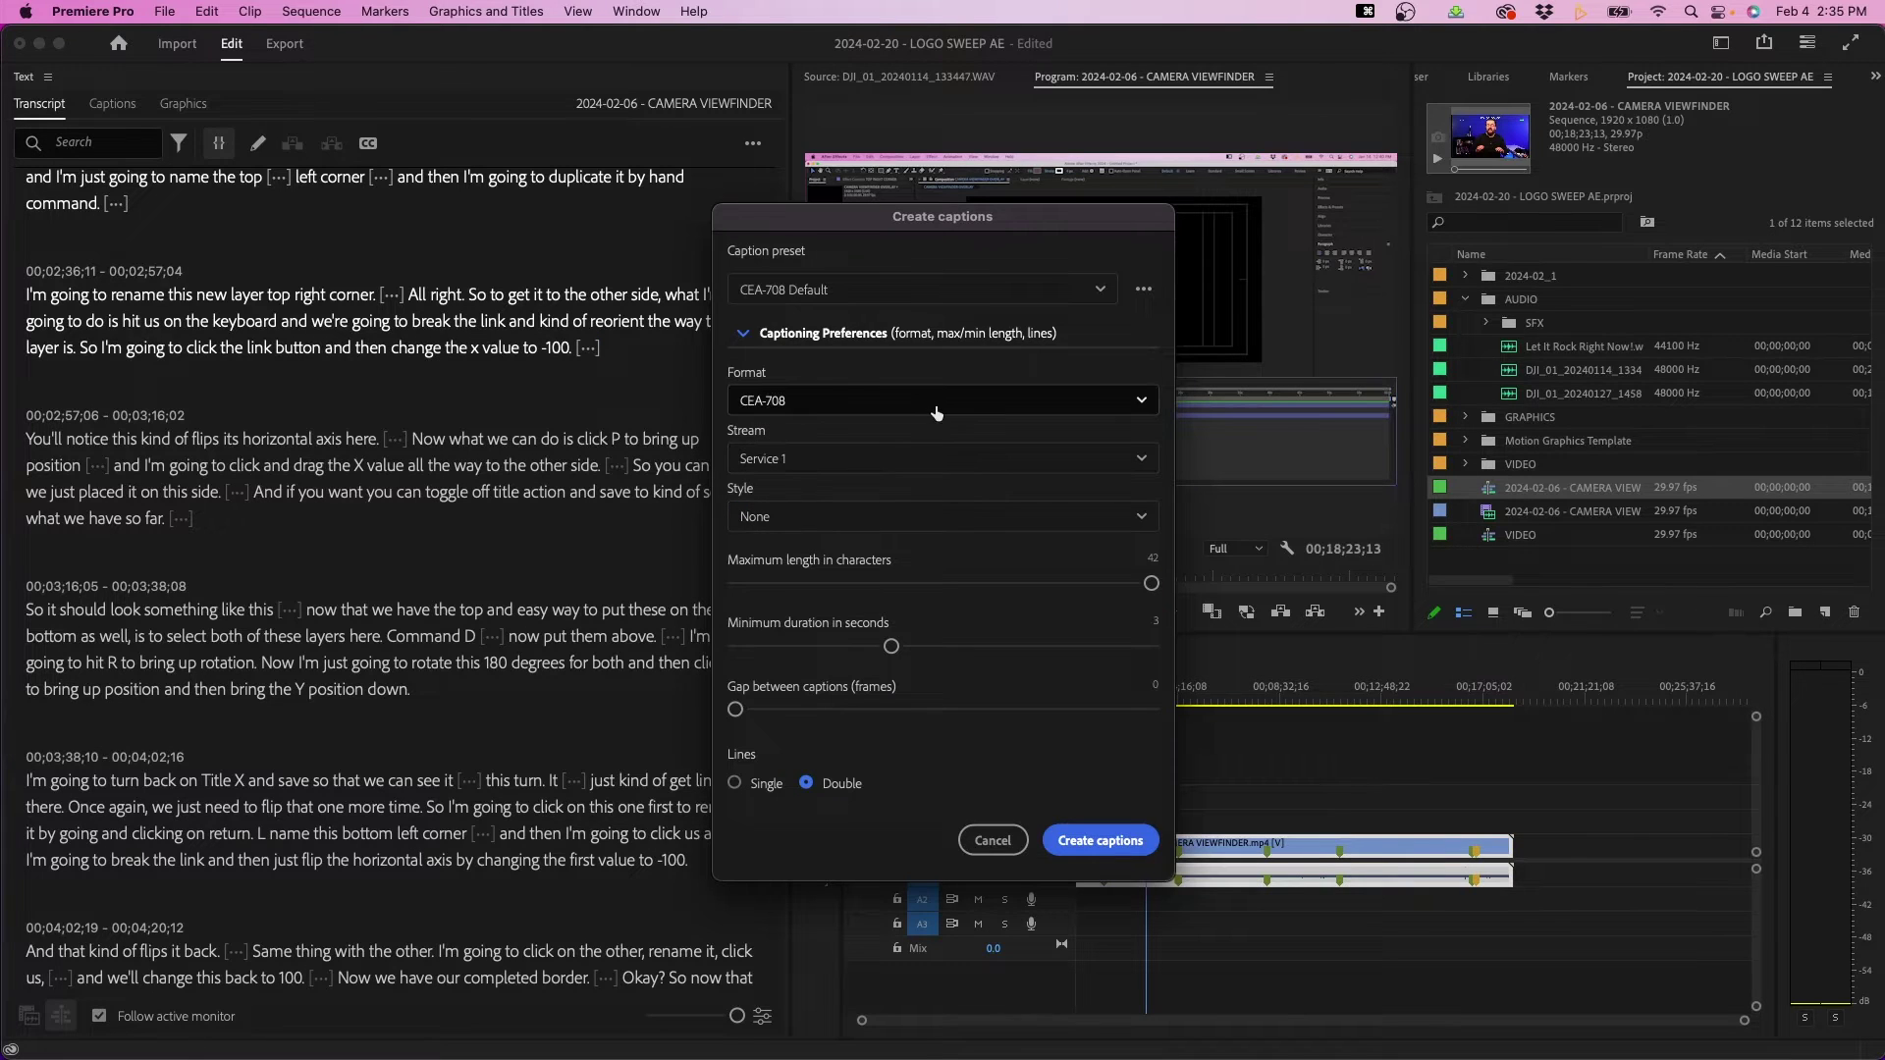
left_click(741, 336)
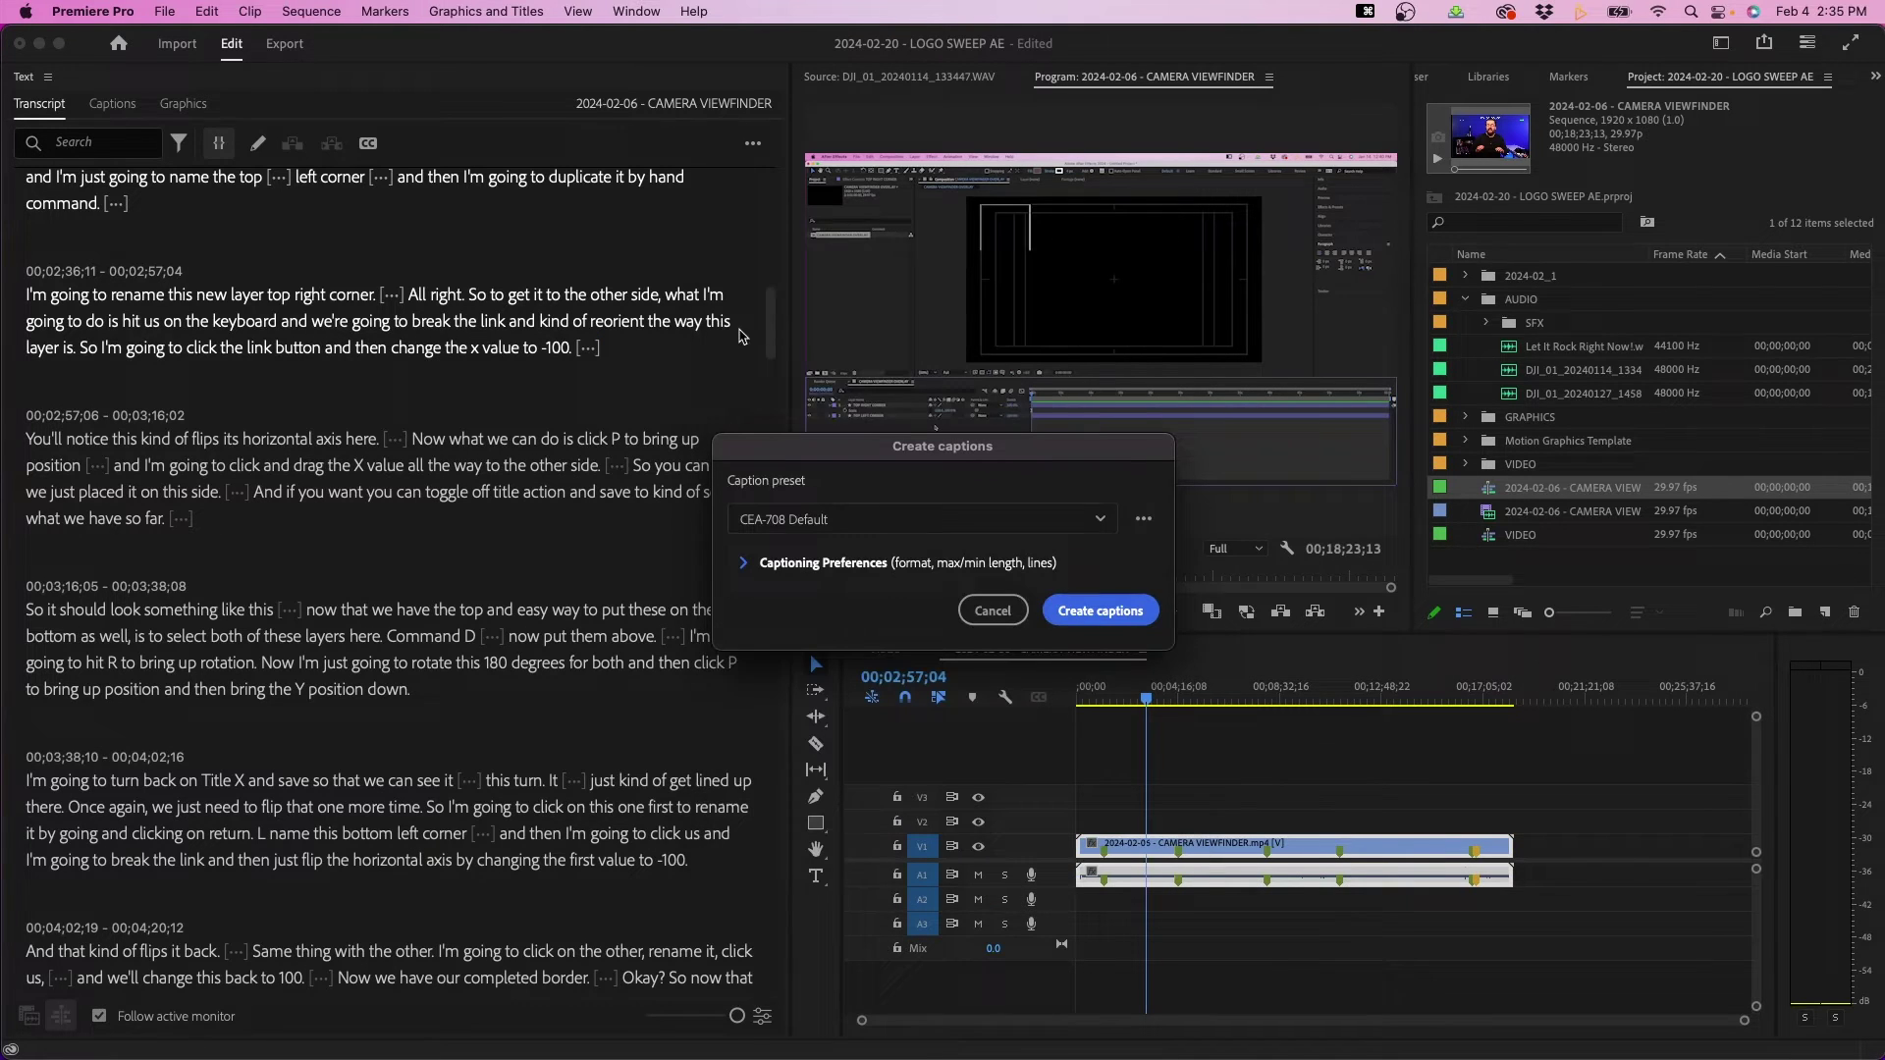
left_click(1122, 611)
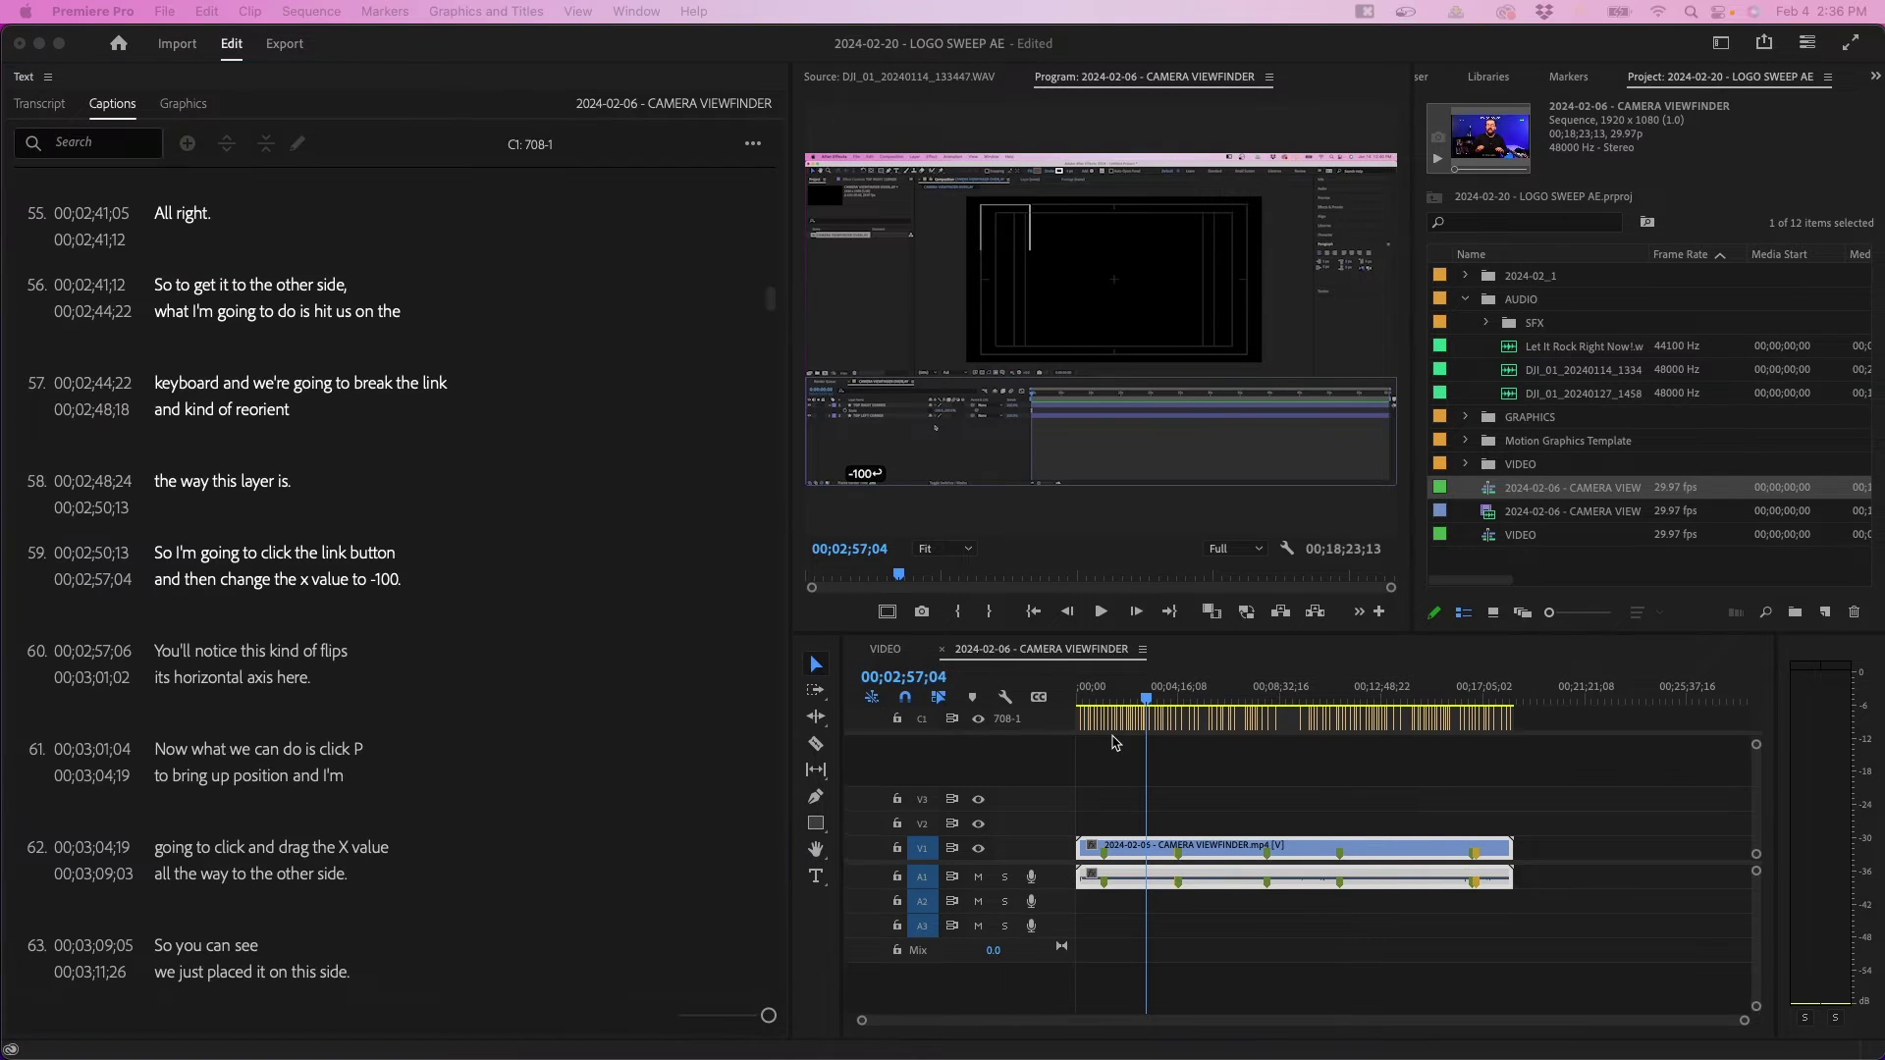
Step: Look through the created captions and compare them with the sequence's transcript
scroll(404, 591, "down", 1)
scroll(403, 591, "down", 10)
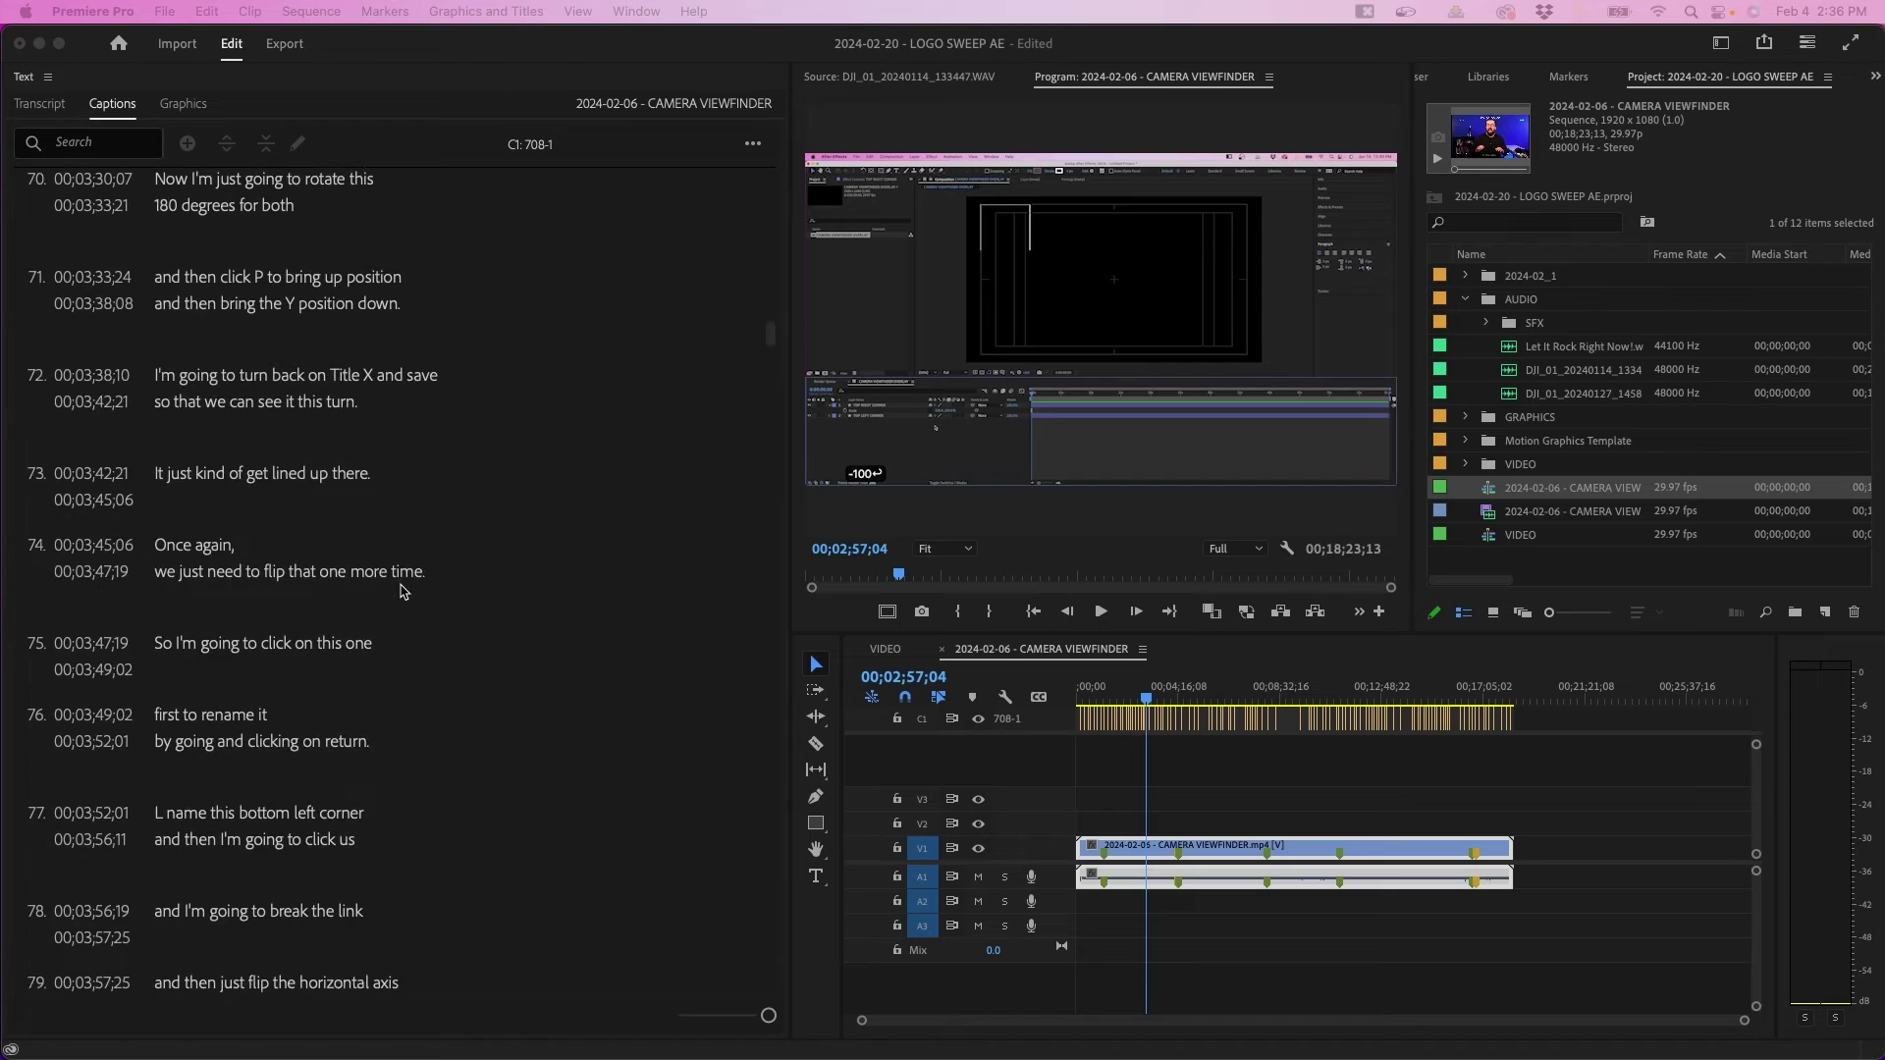
scroll(256, 343, "up", 5)
left_click(94, 110)
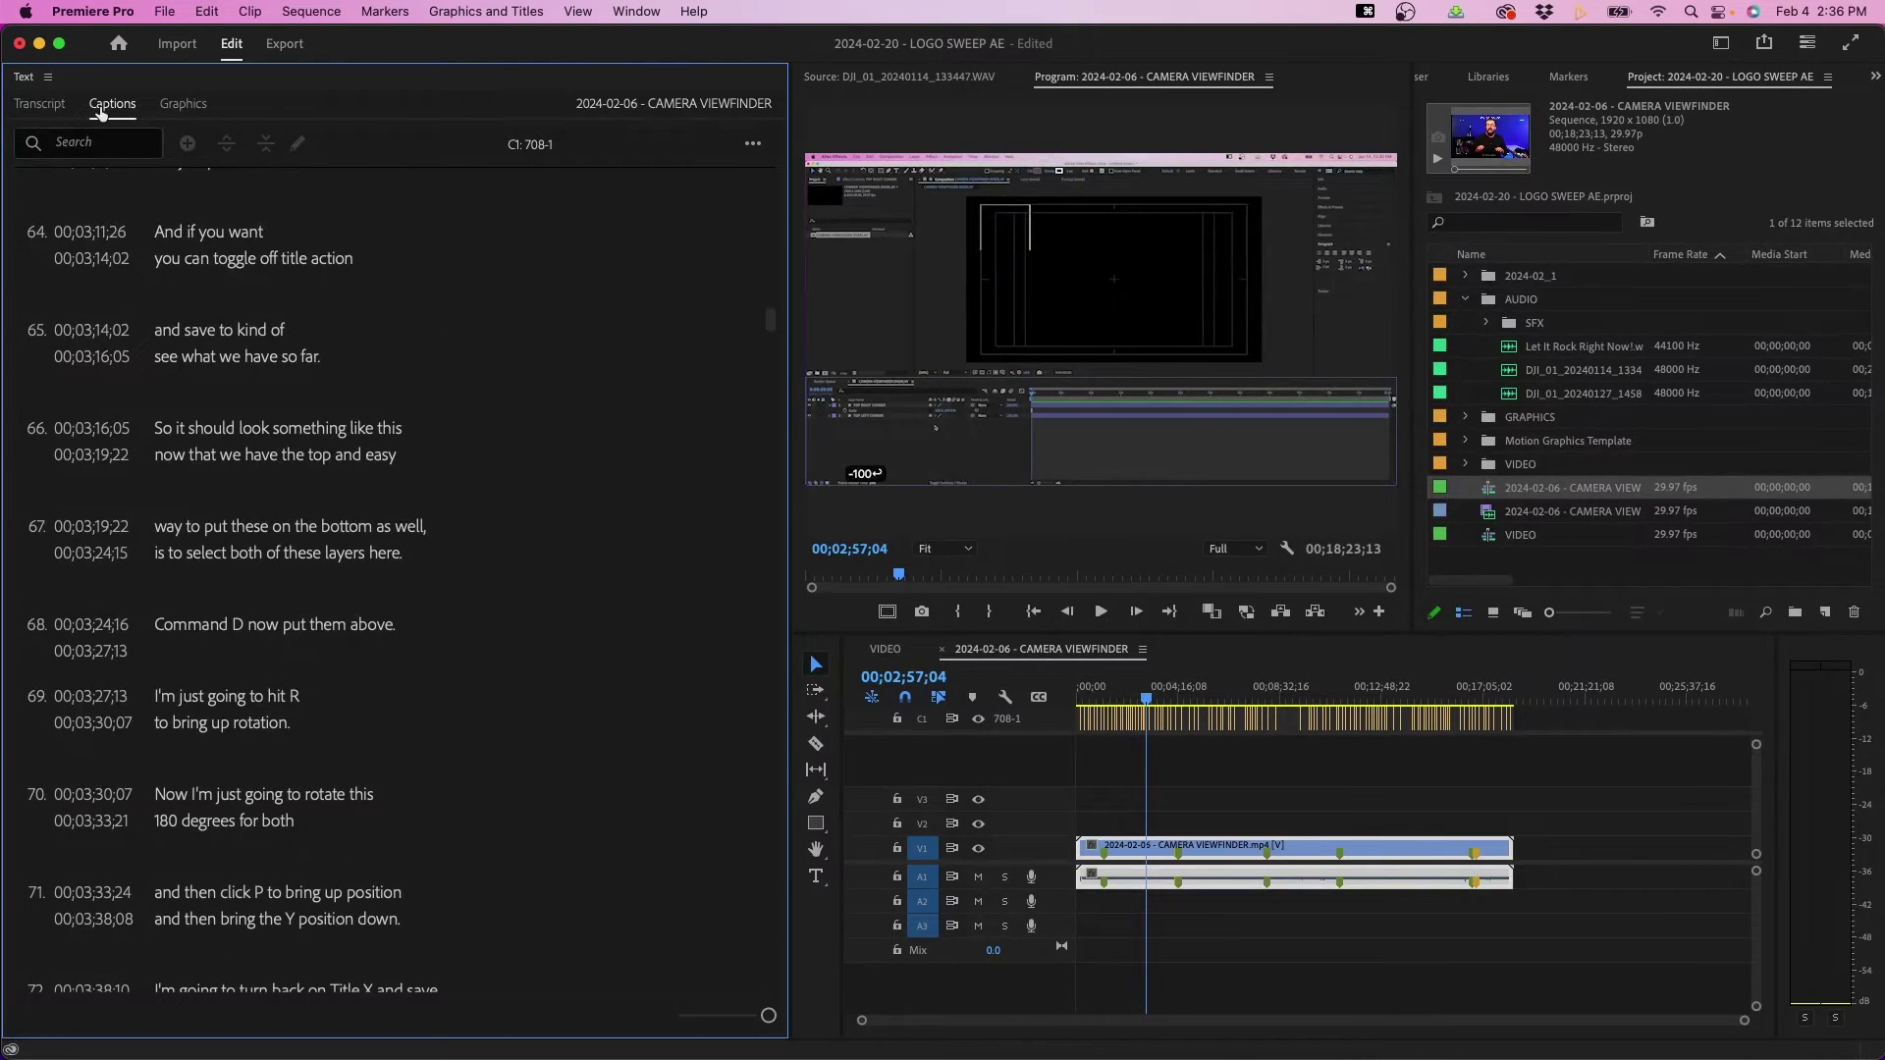
left_click(39, 108)
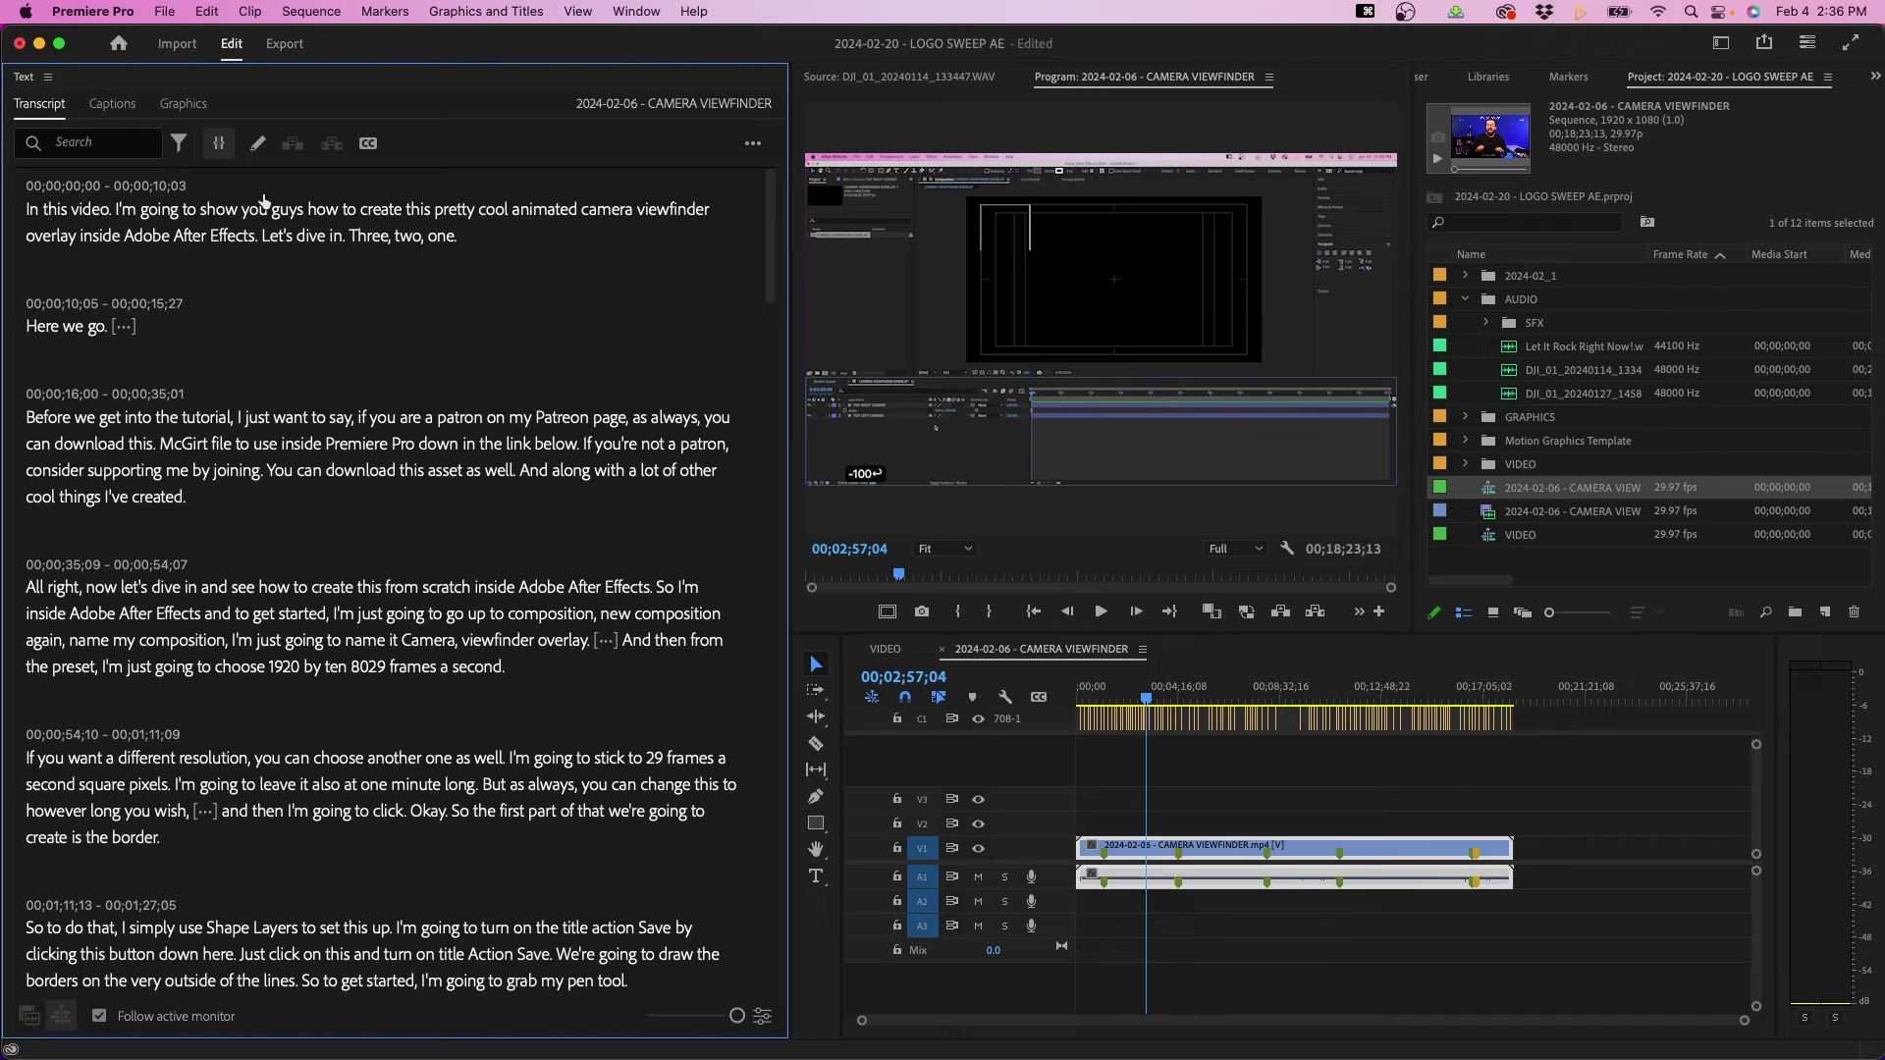
left_click(124, 102)
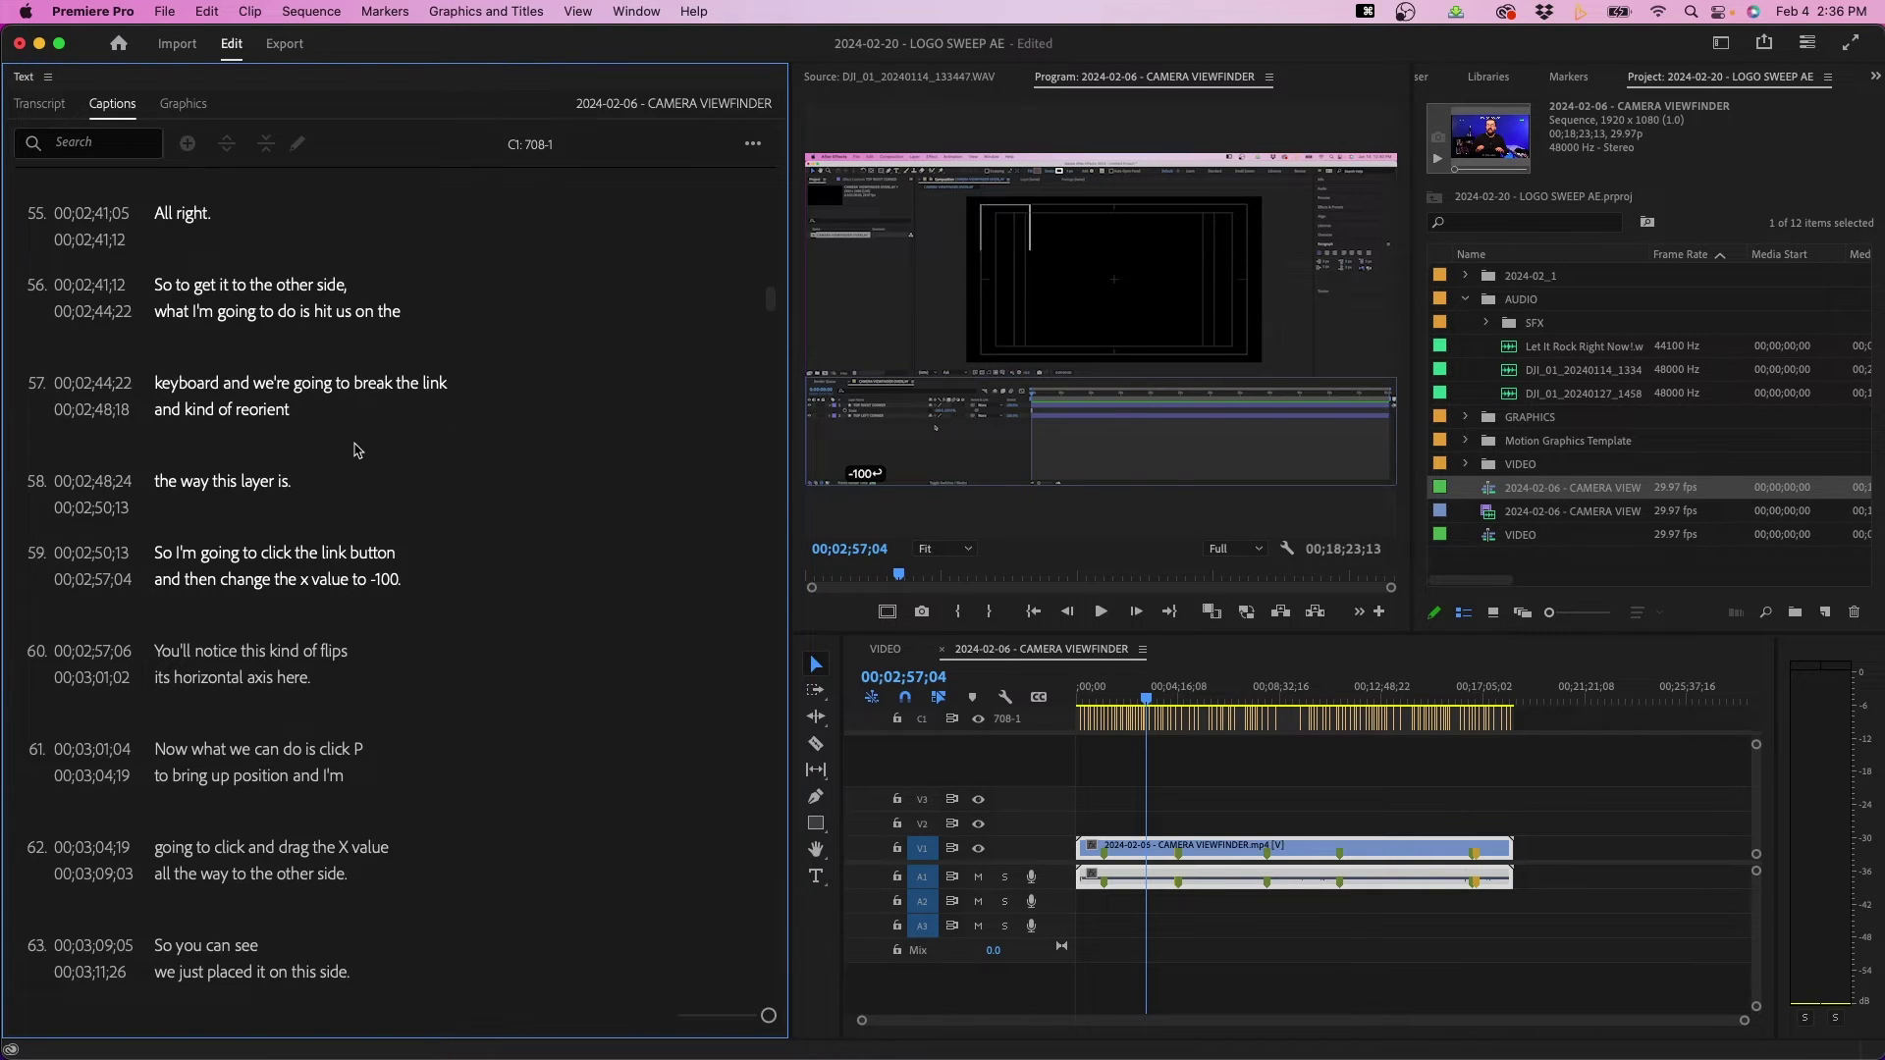
Step: Jump to 00;05;39;15, 00;07;15;15 and 00;12;35;06, selecting the captions shown over the video at the first and last position
left_click_drag(1186, 702, 1211, 703)
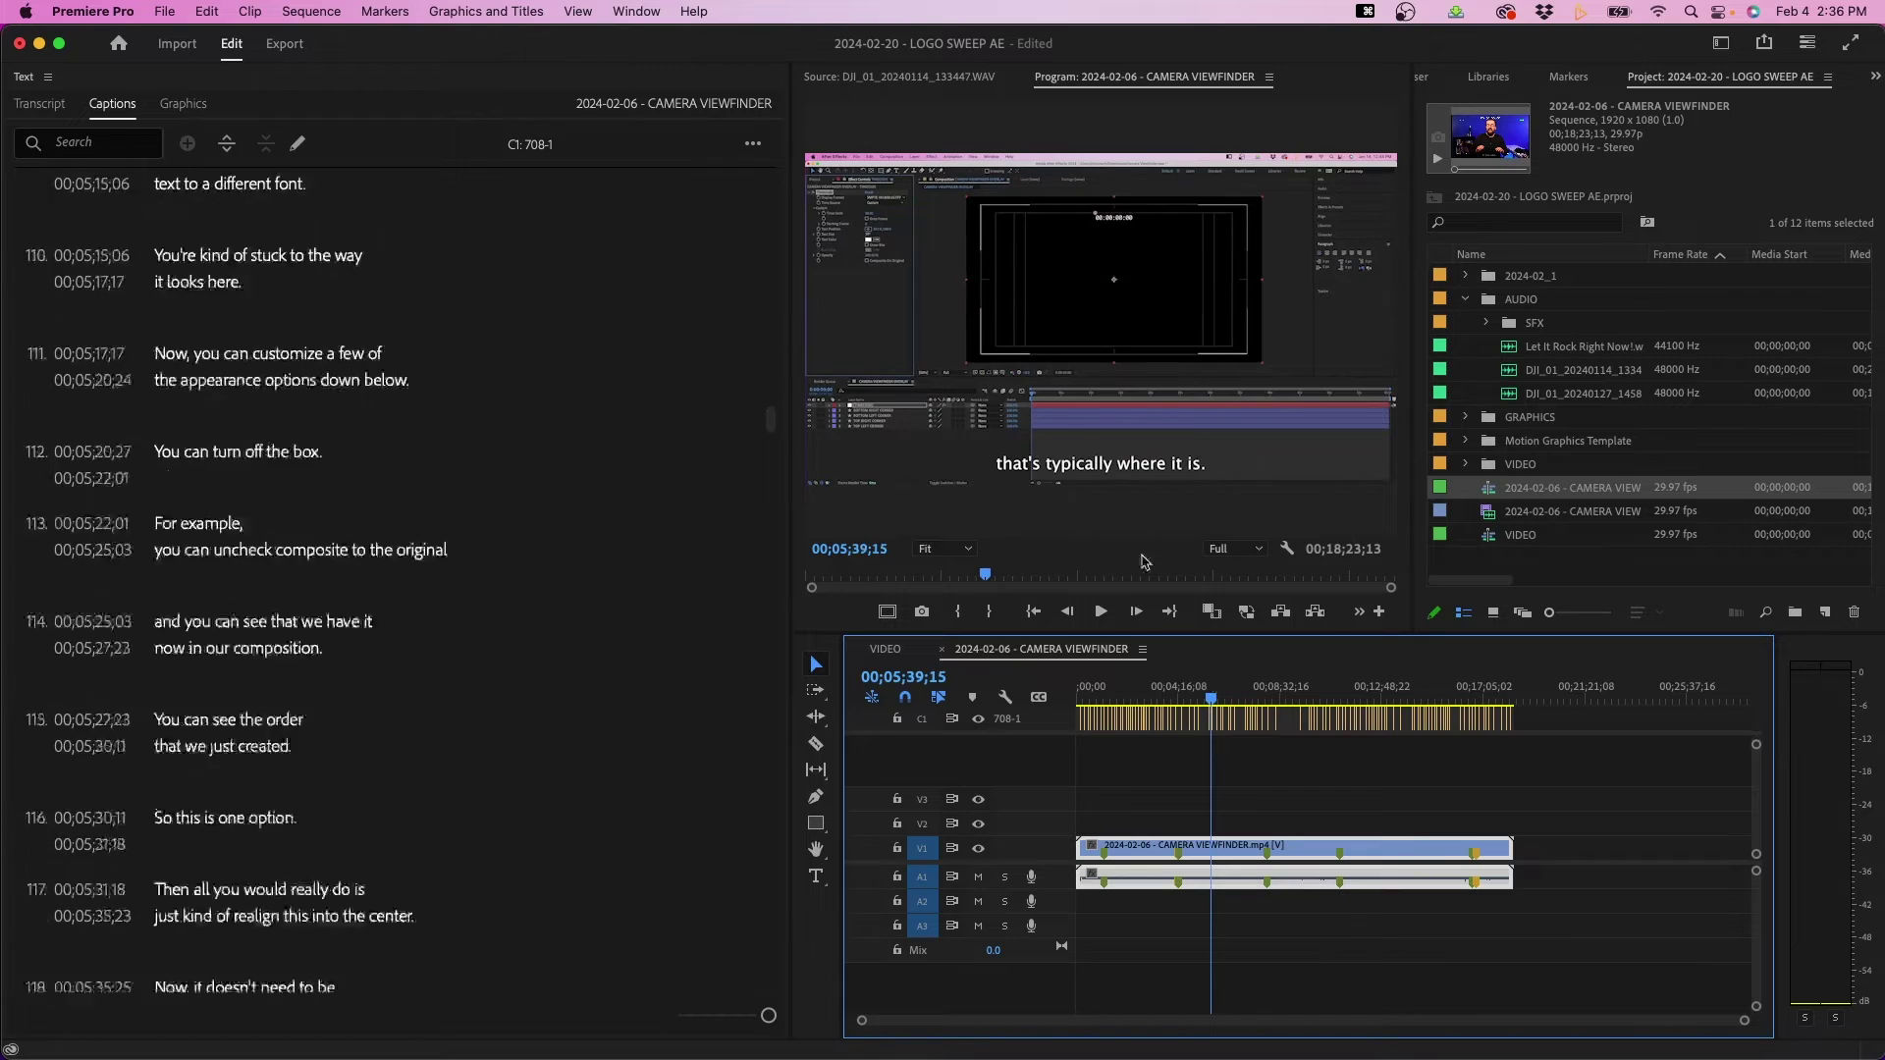
left_click(1136, 460)
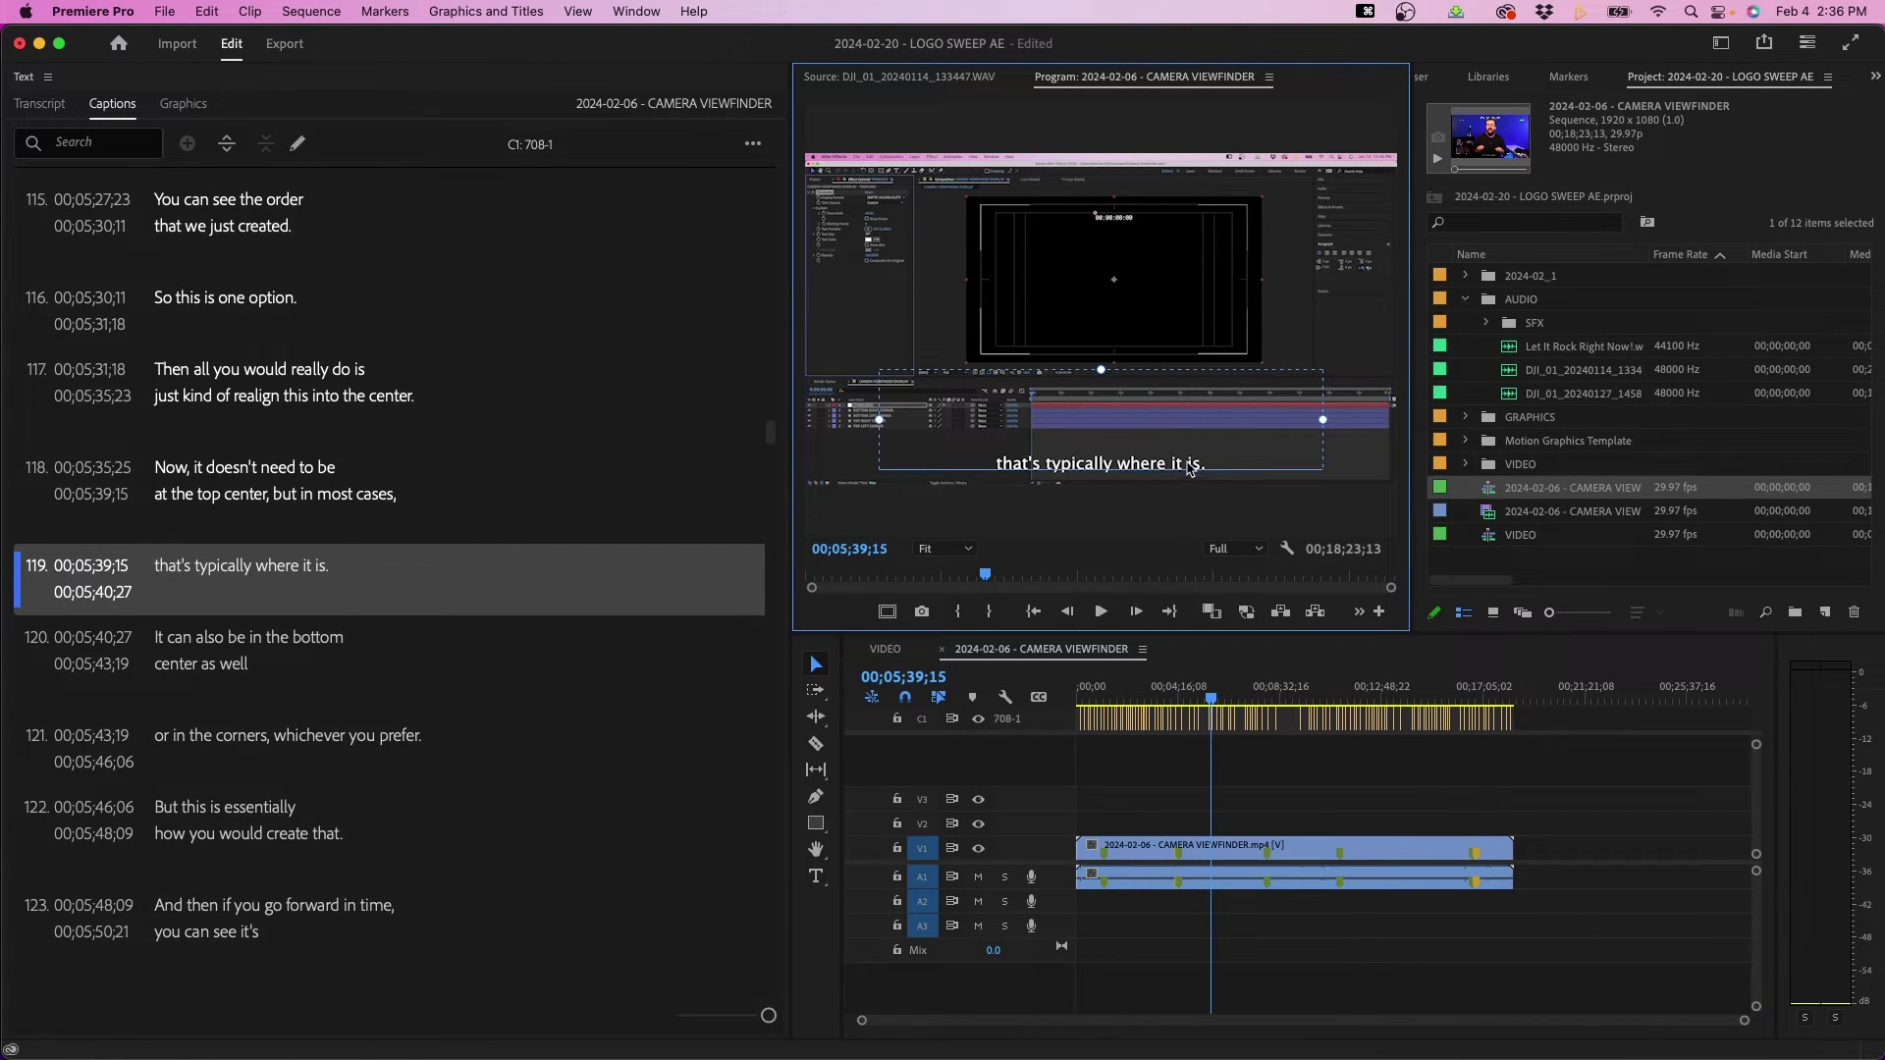
left_click(1255, 694)
left_click_drag(1256, 694, 1248, 695)
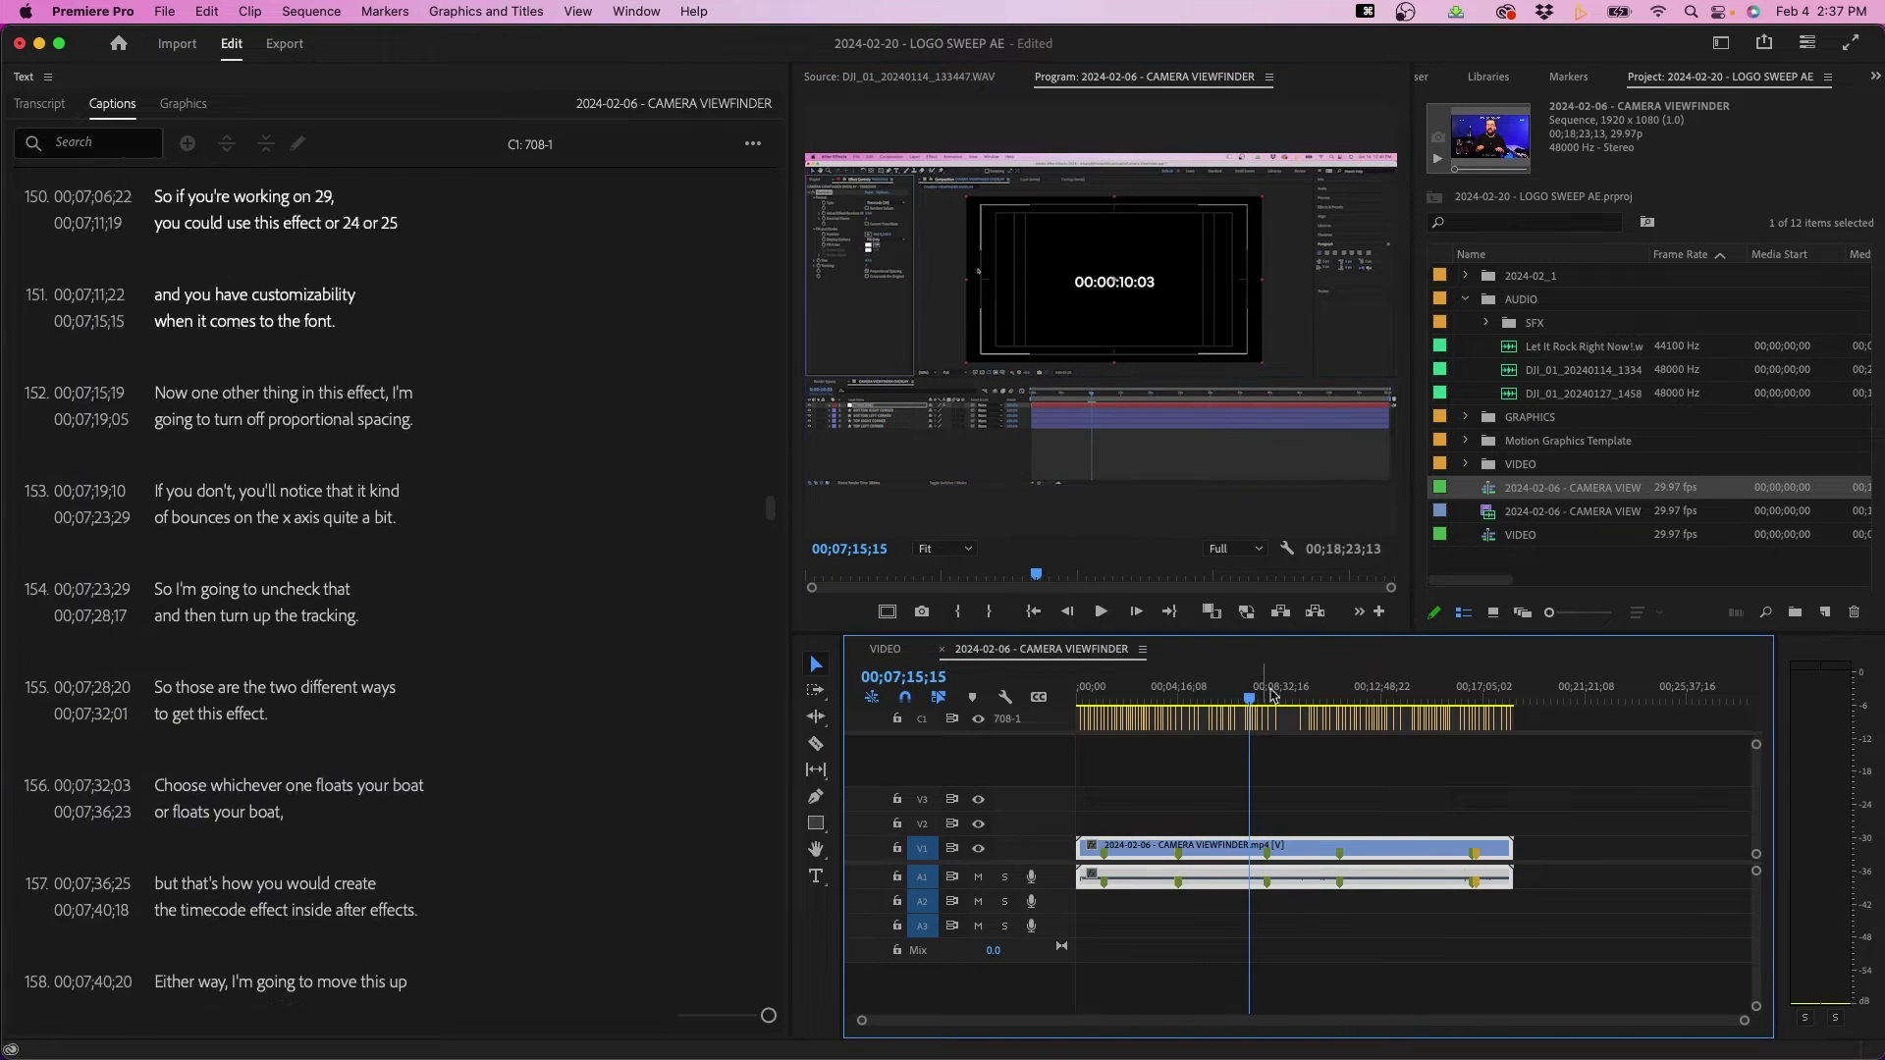
left_click(1378, 694)
left_click(1077, 465)
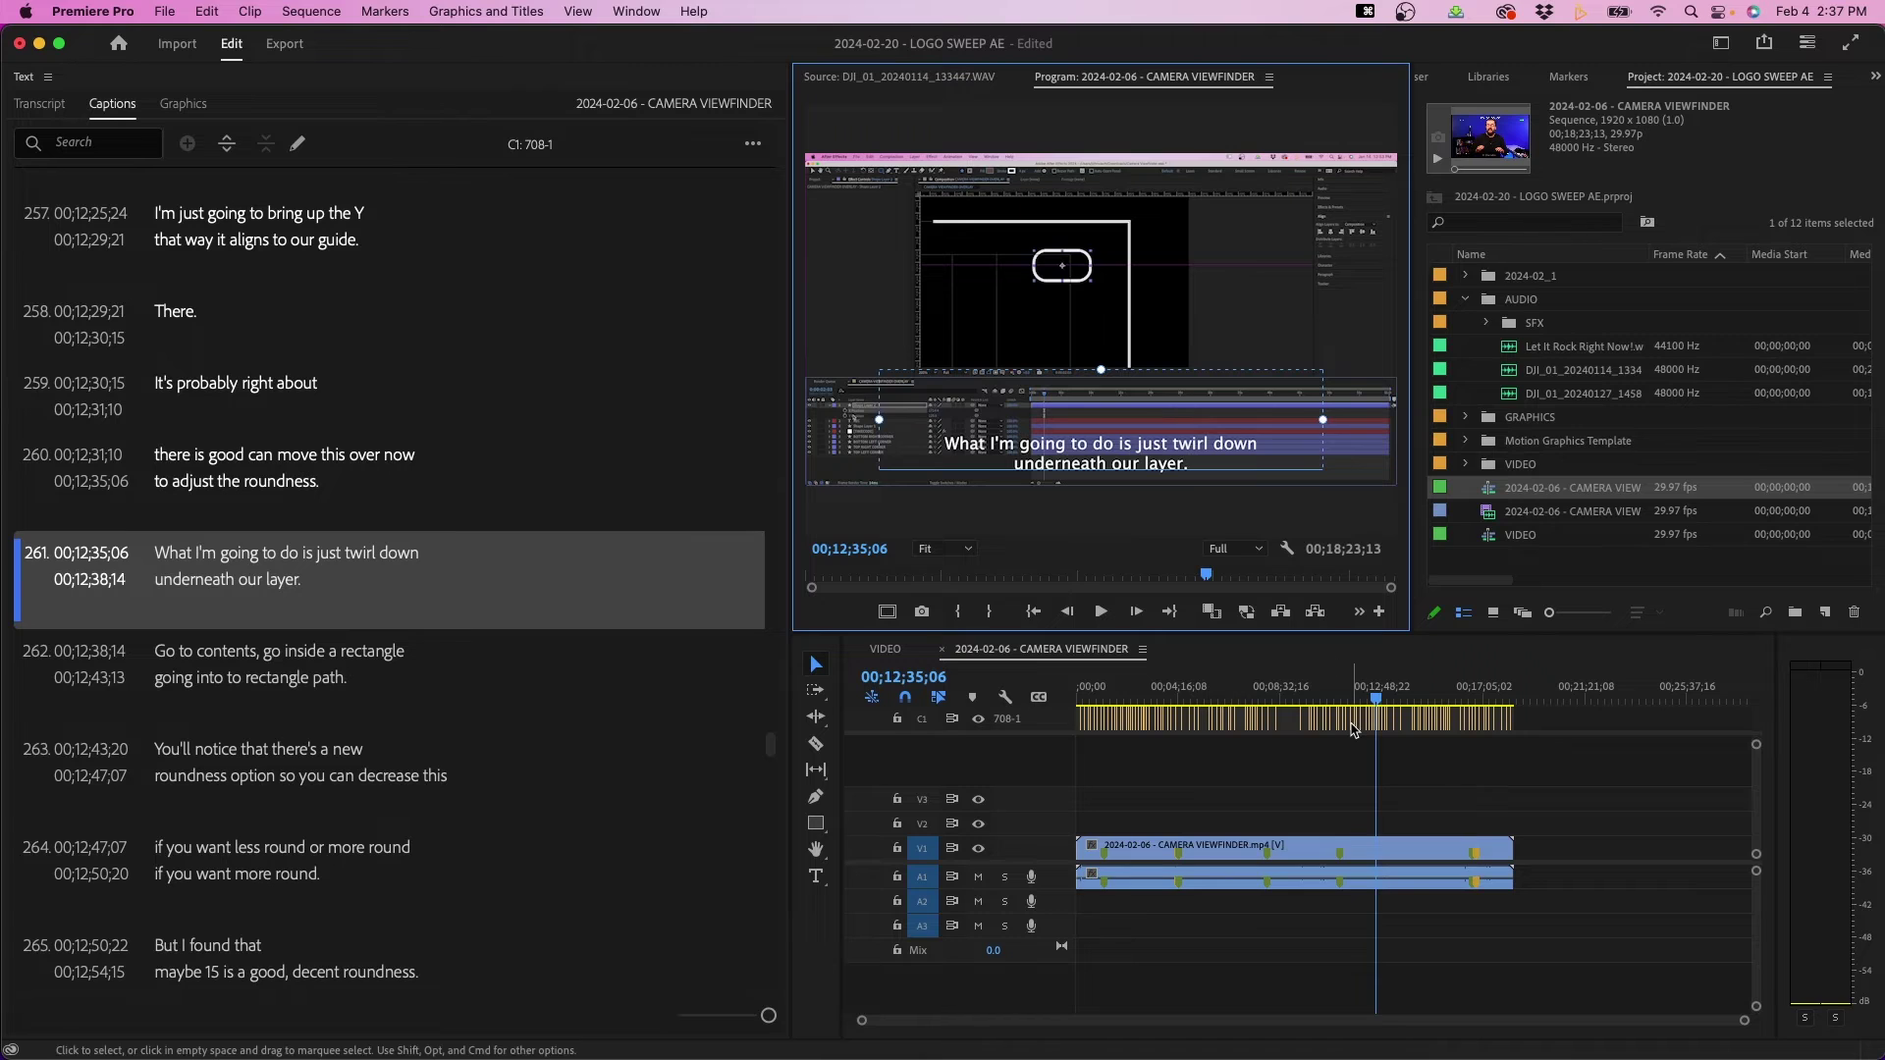
Step: Jump to 00;16;58;17, select the "to bring up position" caption over the video, open its text, and return to the Selection tool
left_click(1420, 695)
left_click(1481, 697)
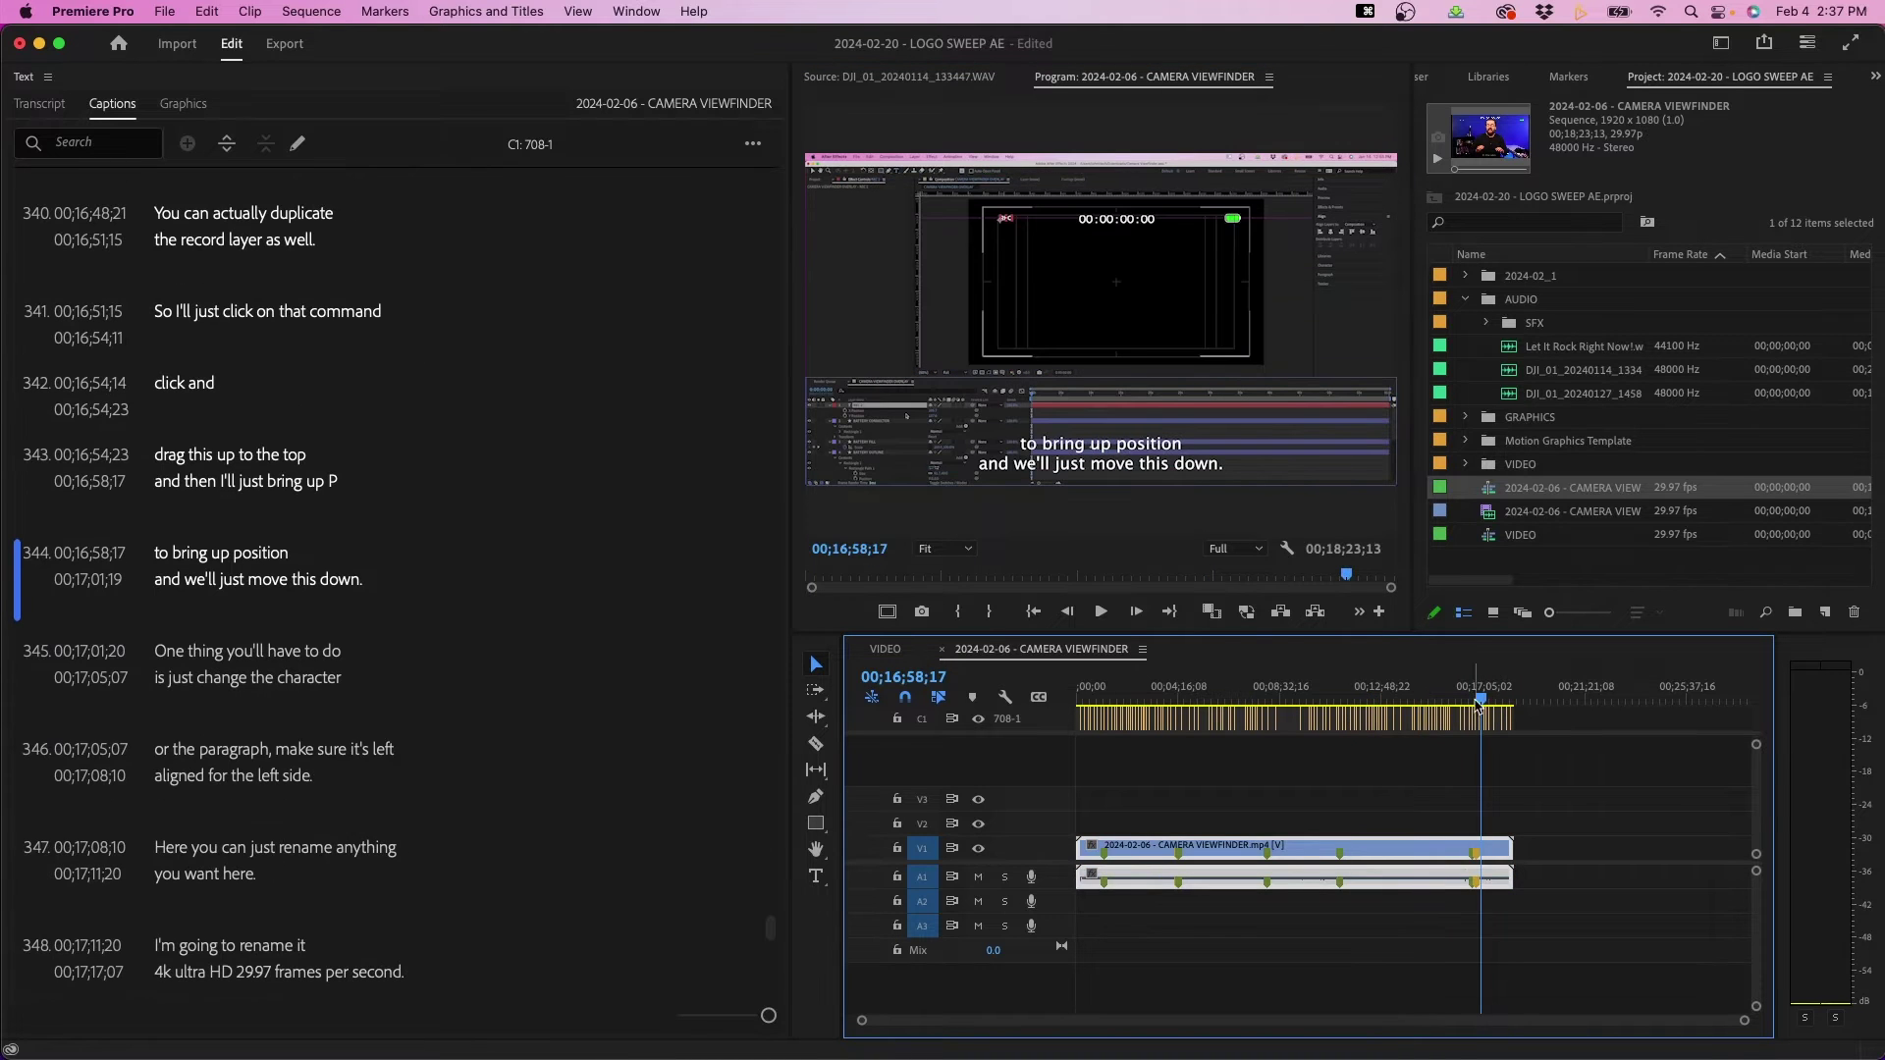
left_click(1144, 450)
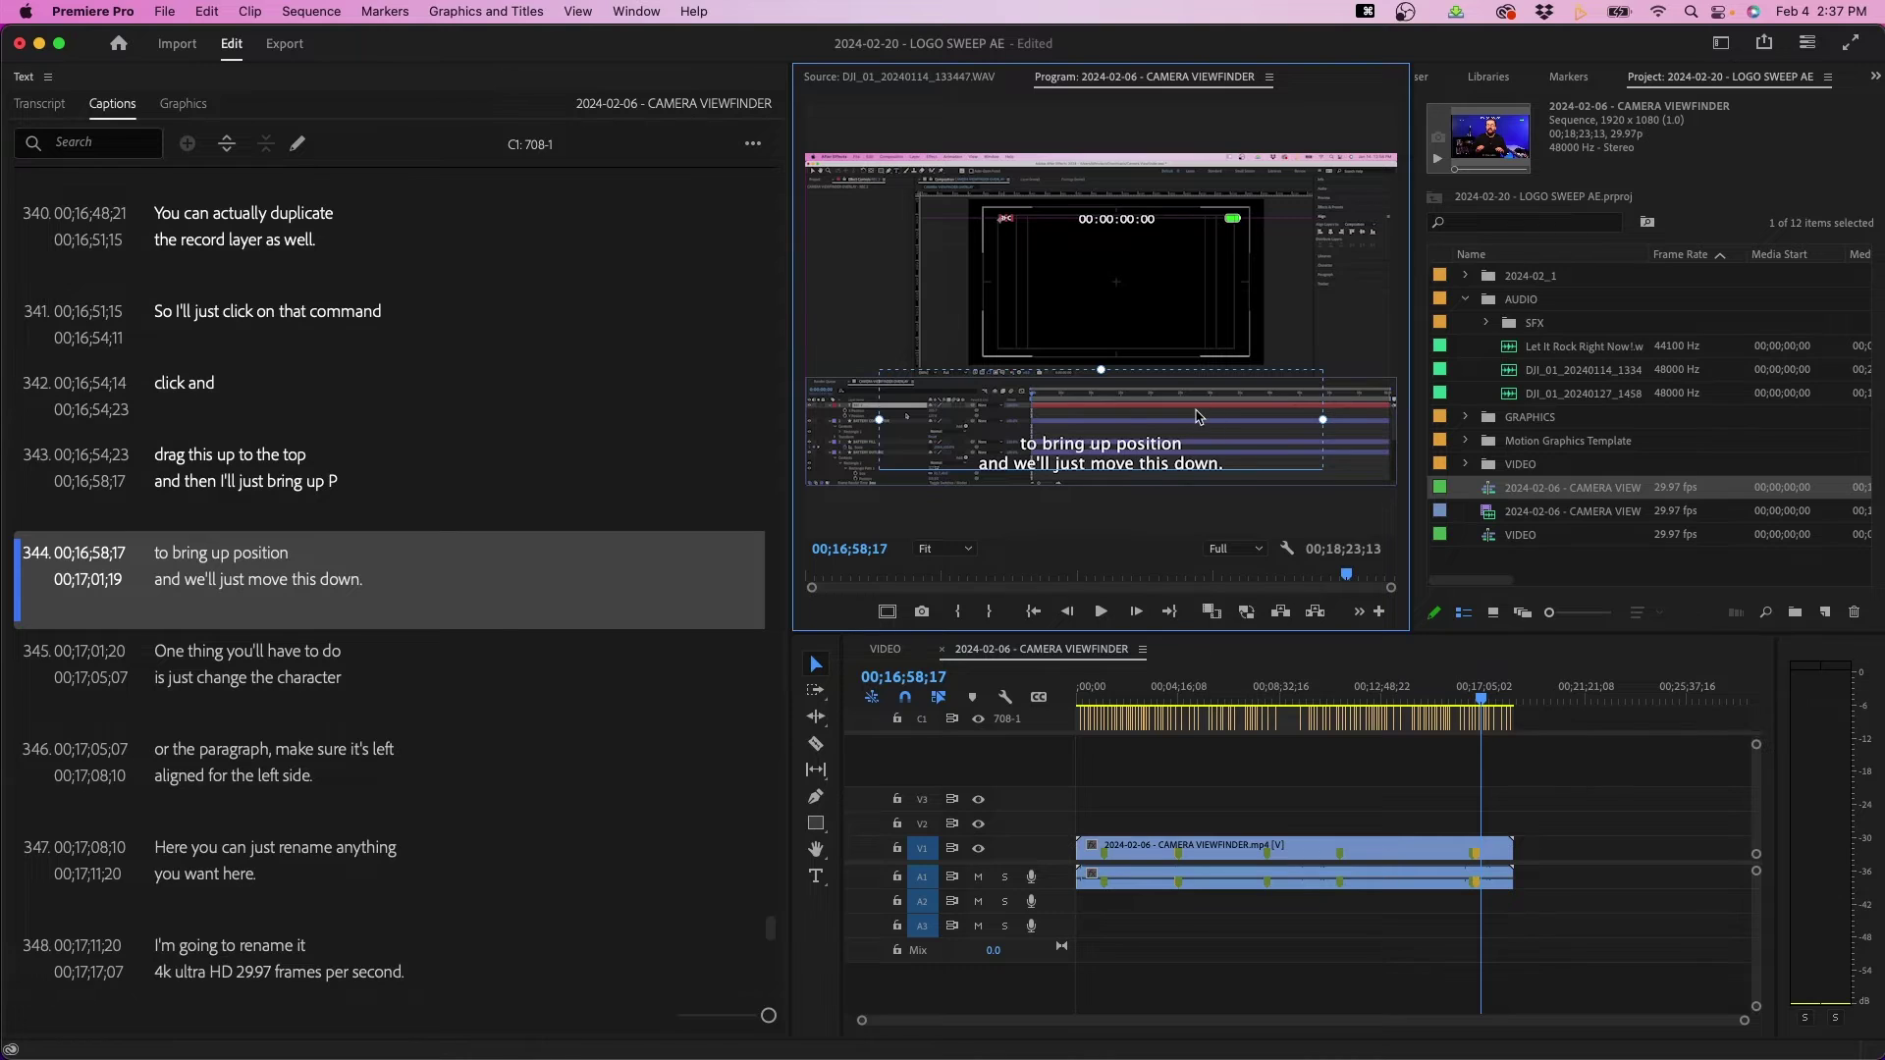
double_click(1134, 449)
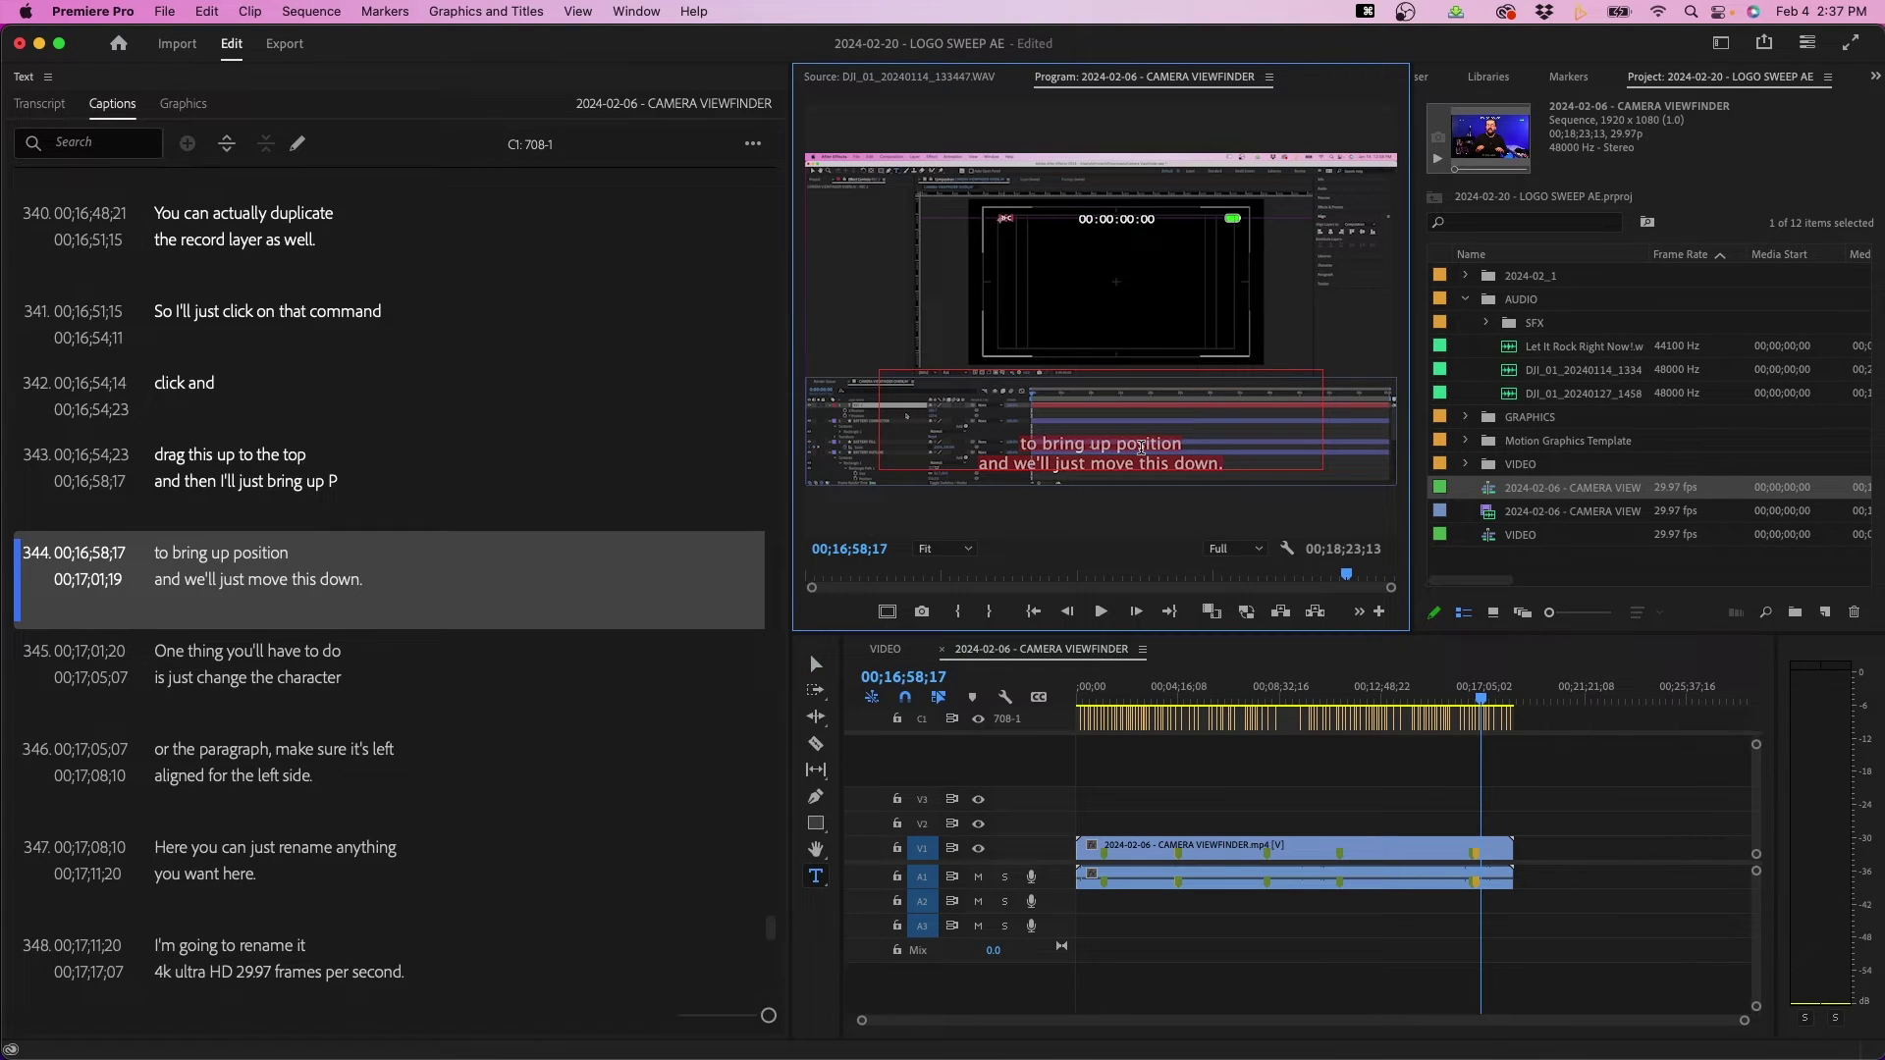
left_click(816, 665)
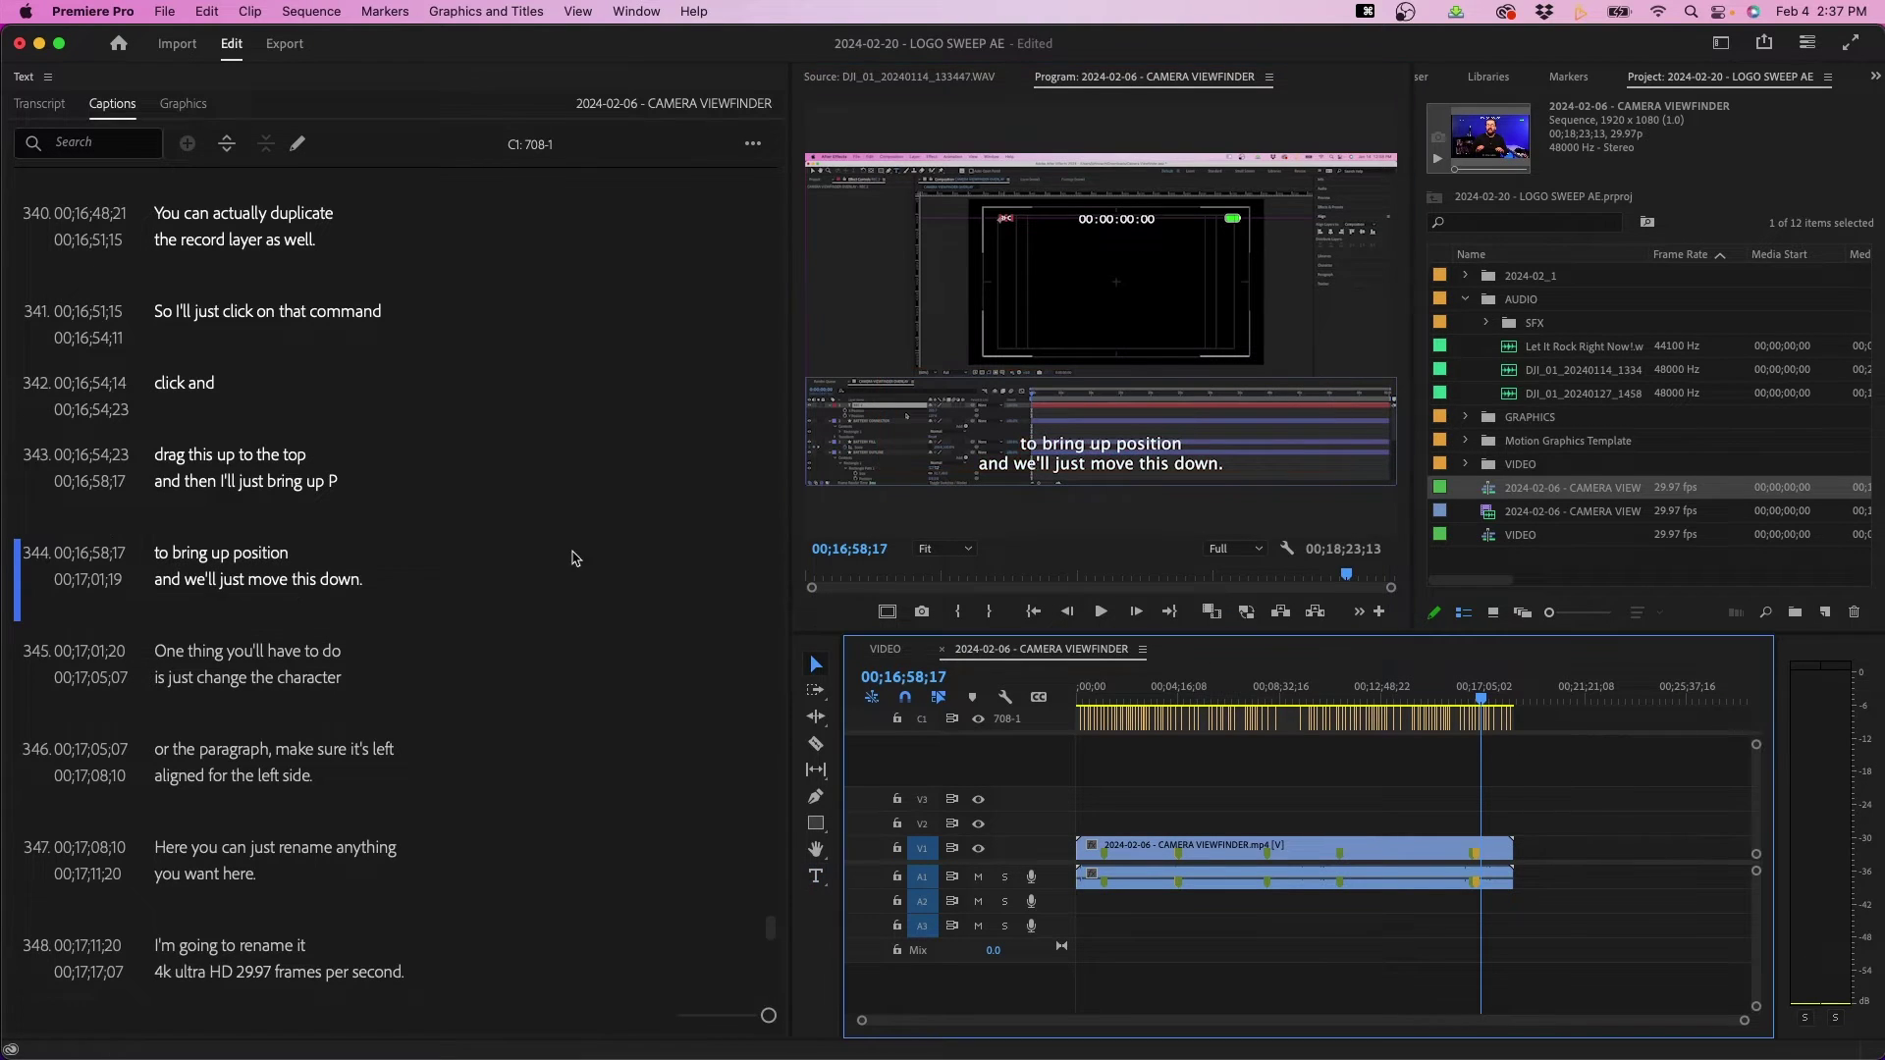
Step: Open and leave text editing of caption 344 in the captions list, and jump to 00;14;47;21
left_click(224, 560)
double_click(223, 559)
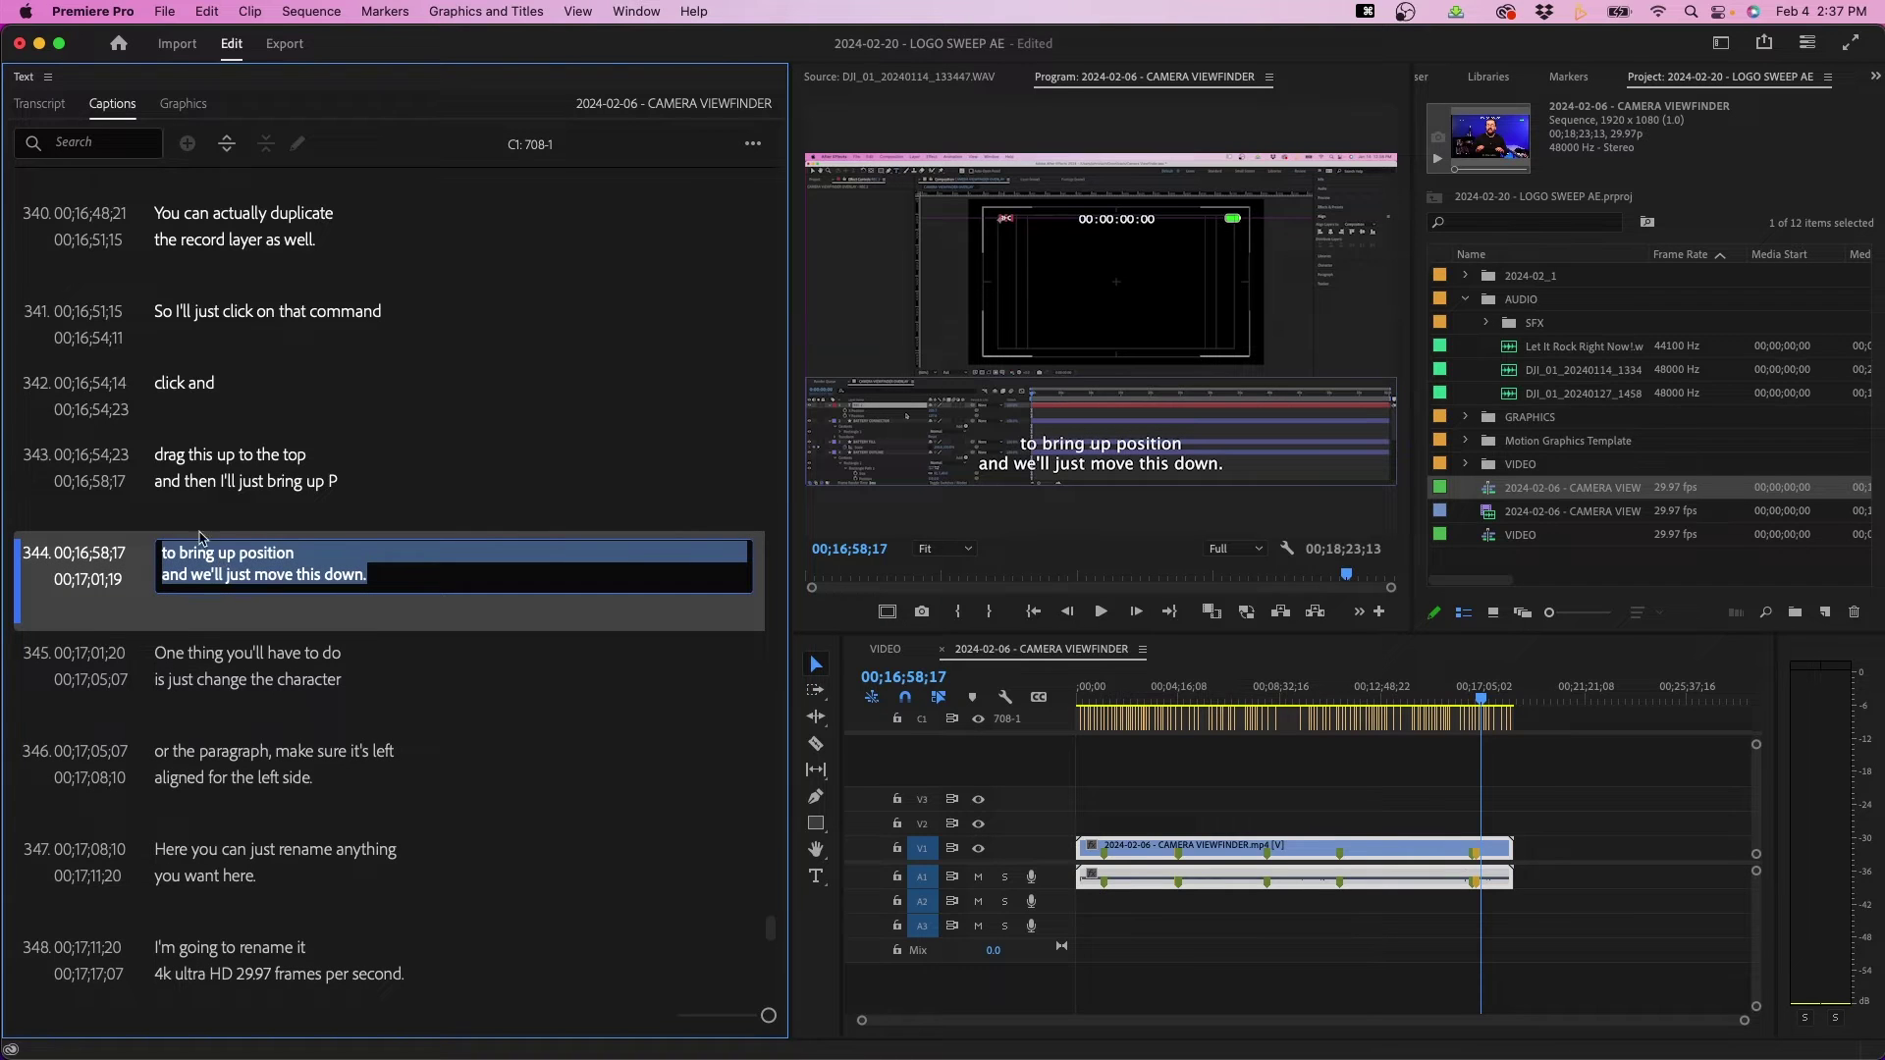
left_click(260, 556)
left_click_drag(316, 555, 174, 536)
left_click(227, 552)
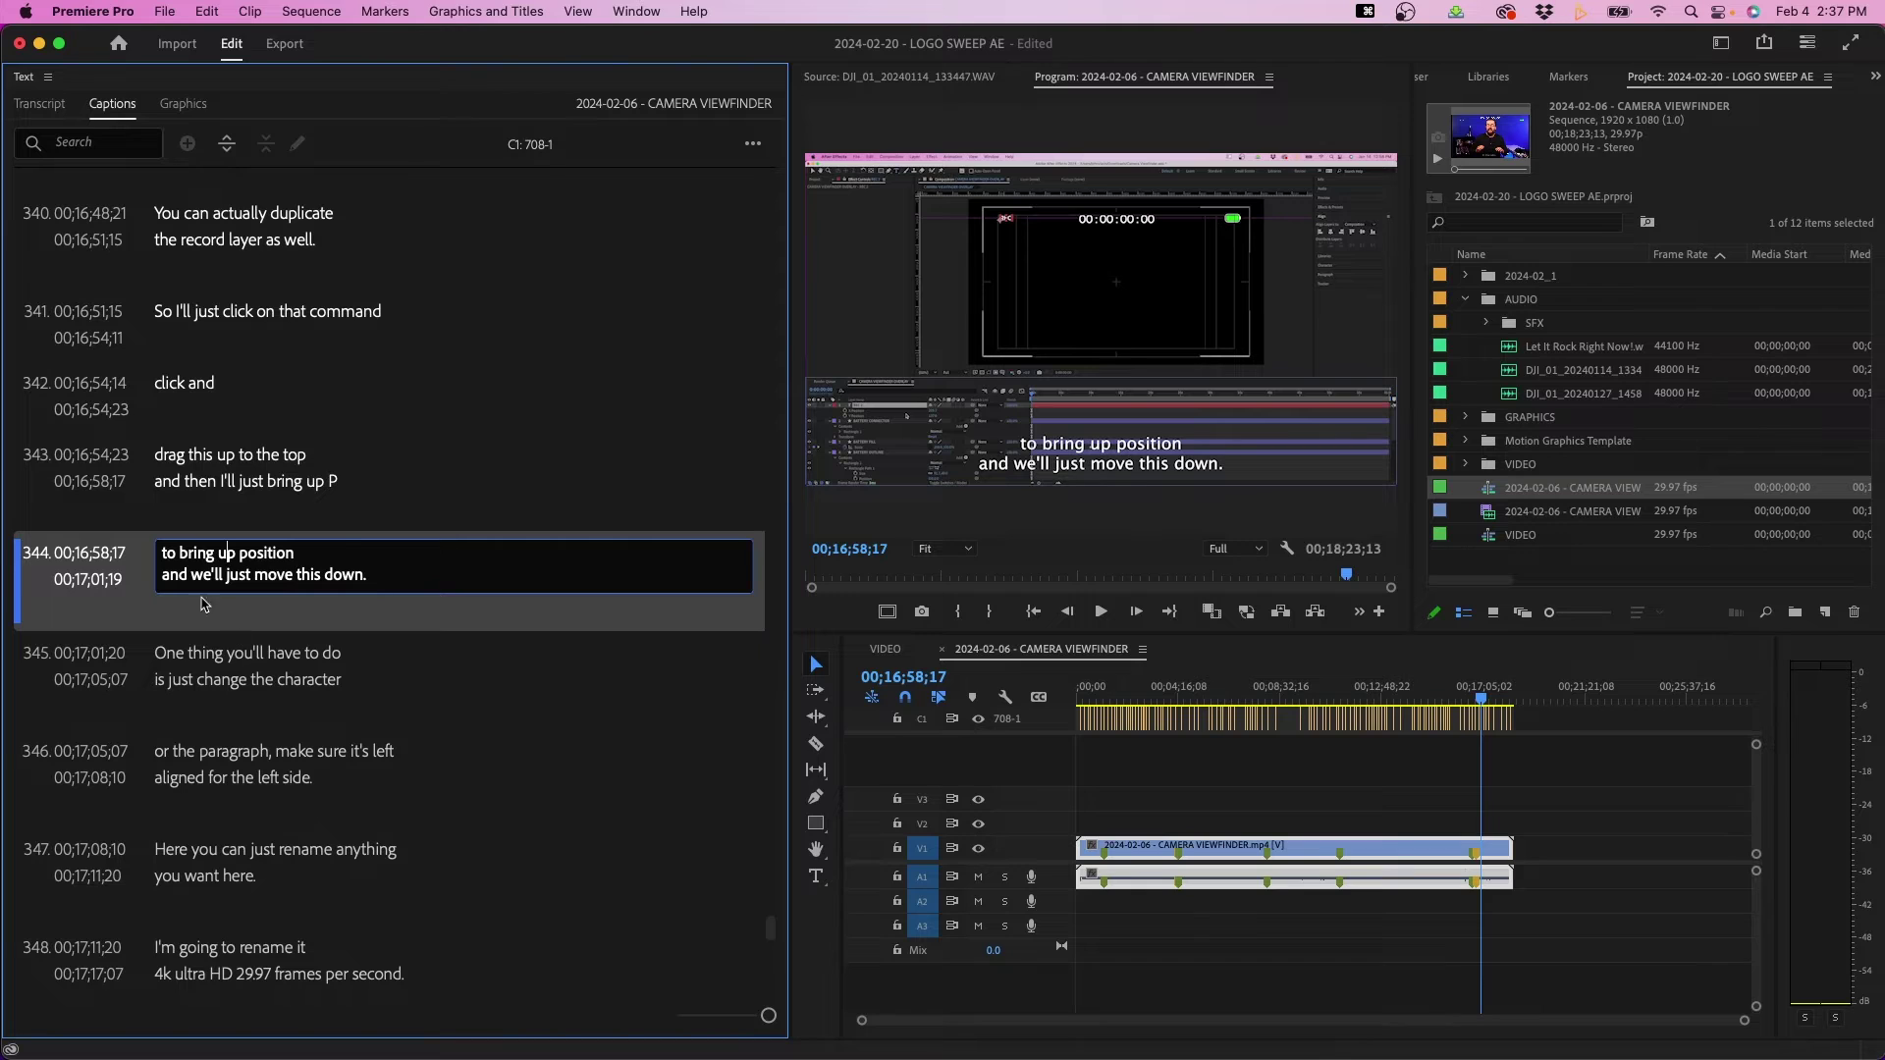
left_click(1374, 766)
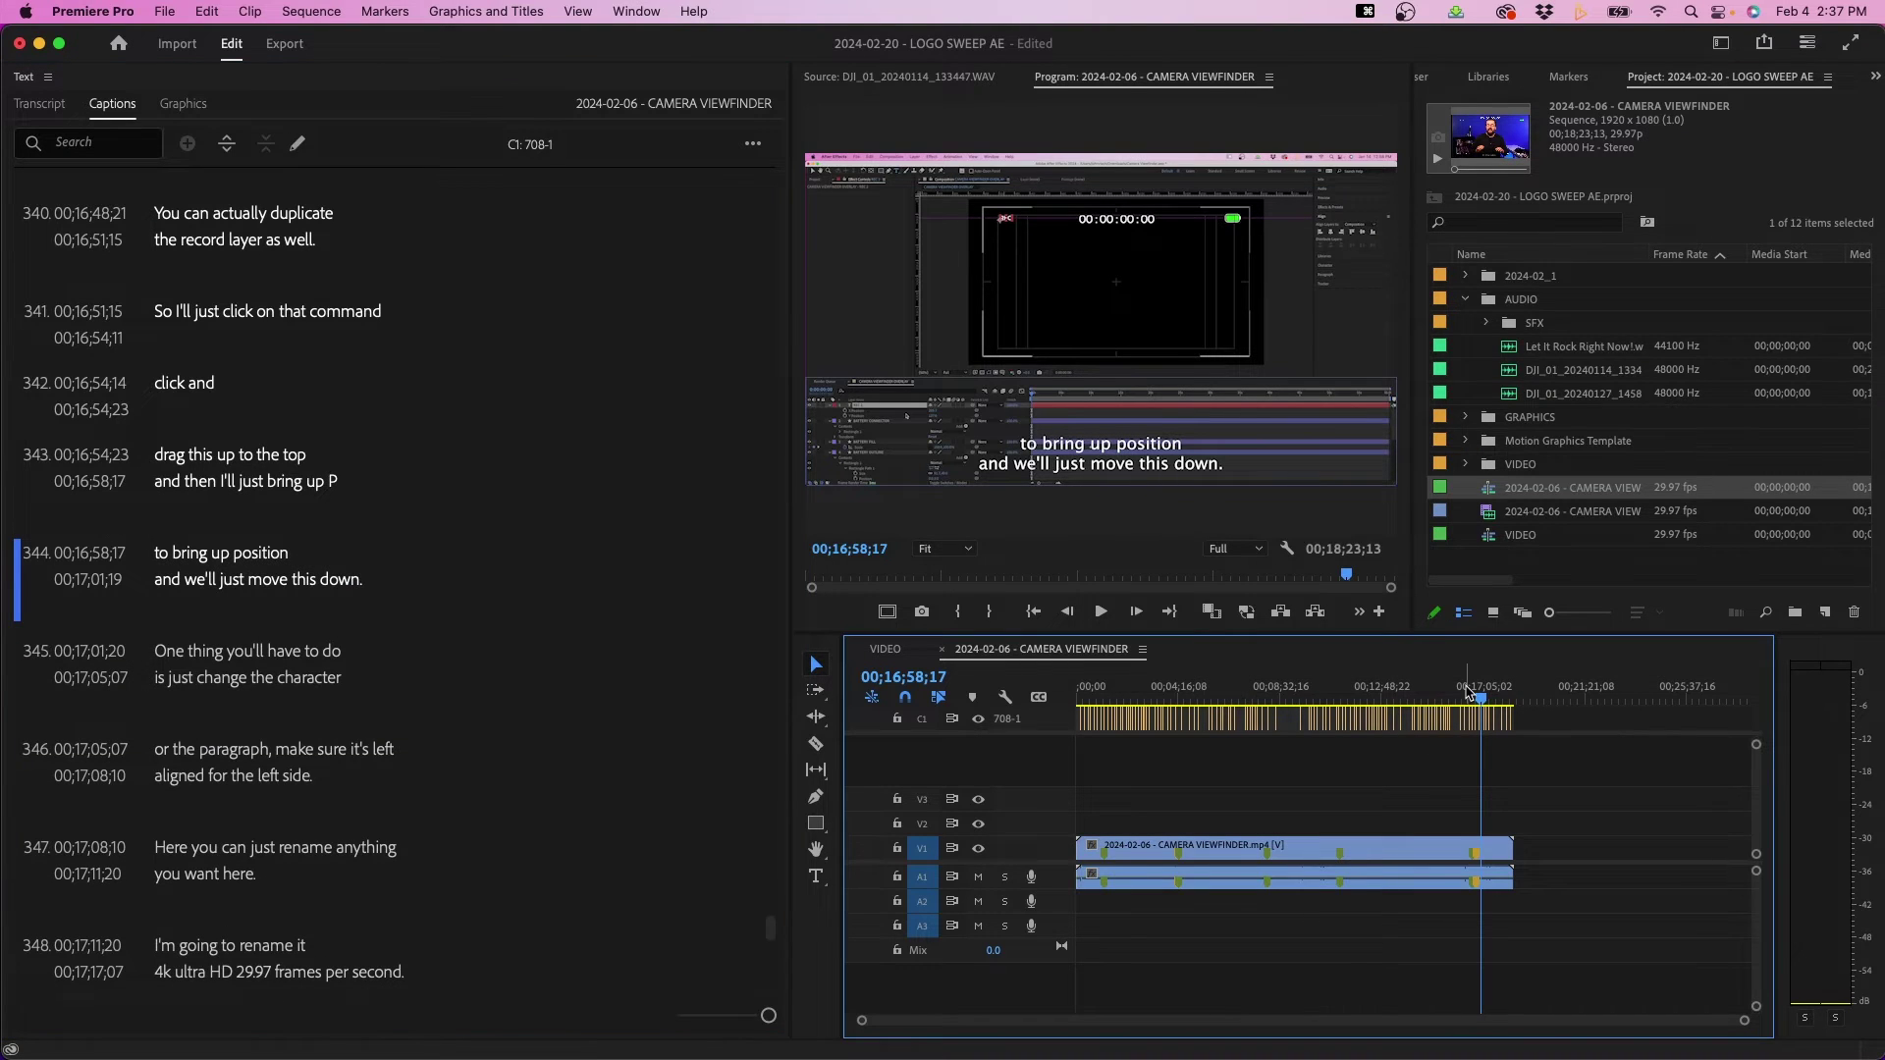
left_click(1428, 694)
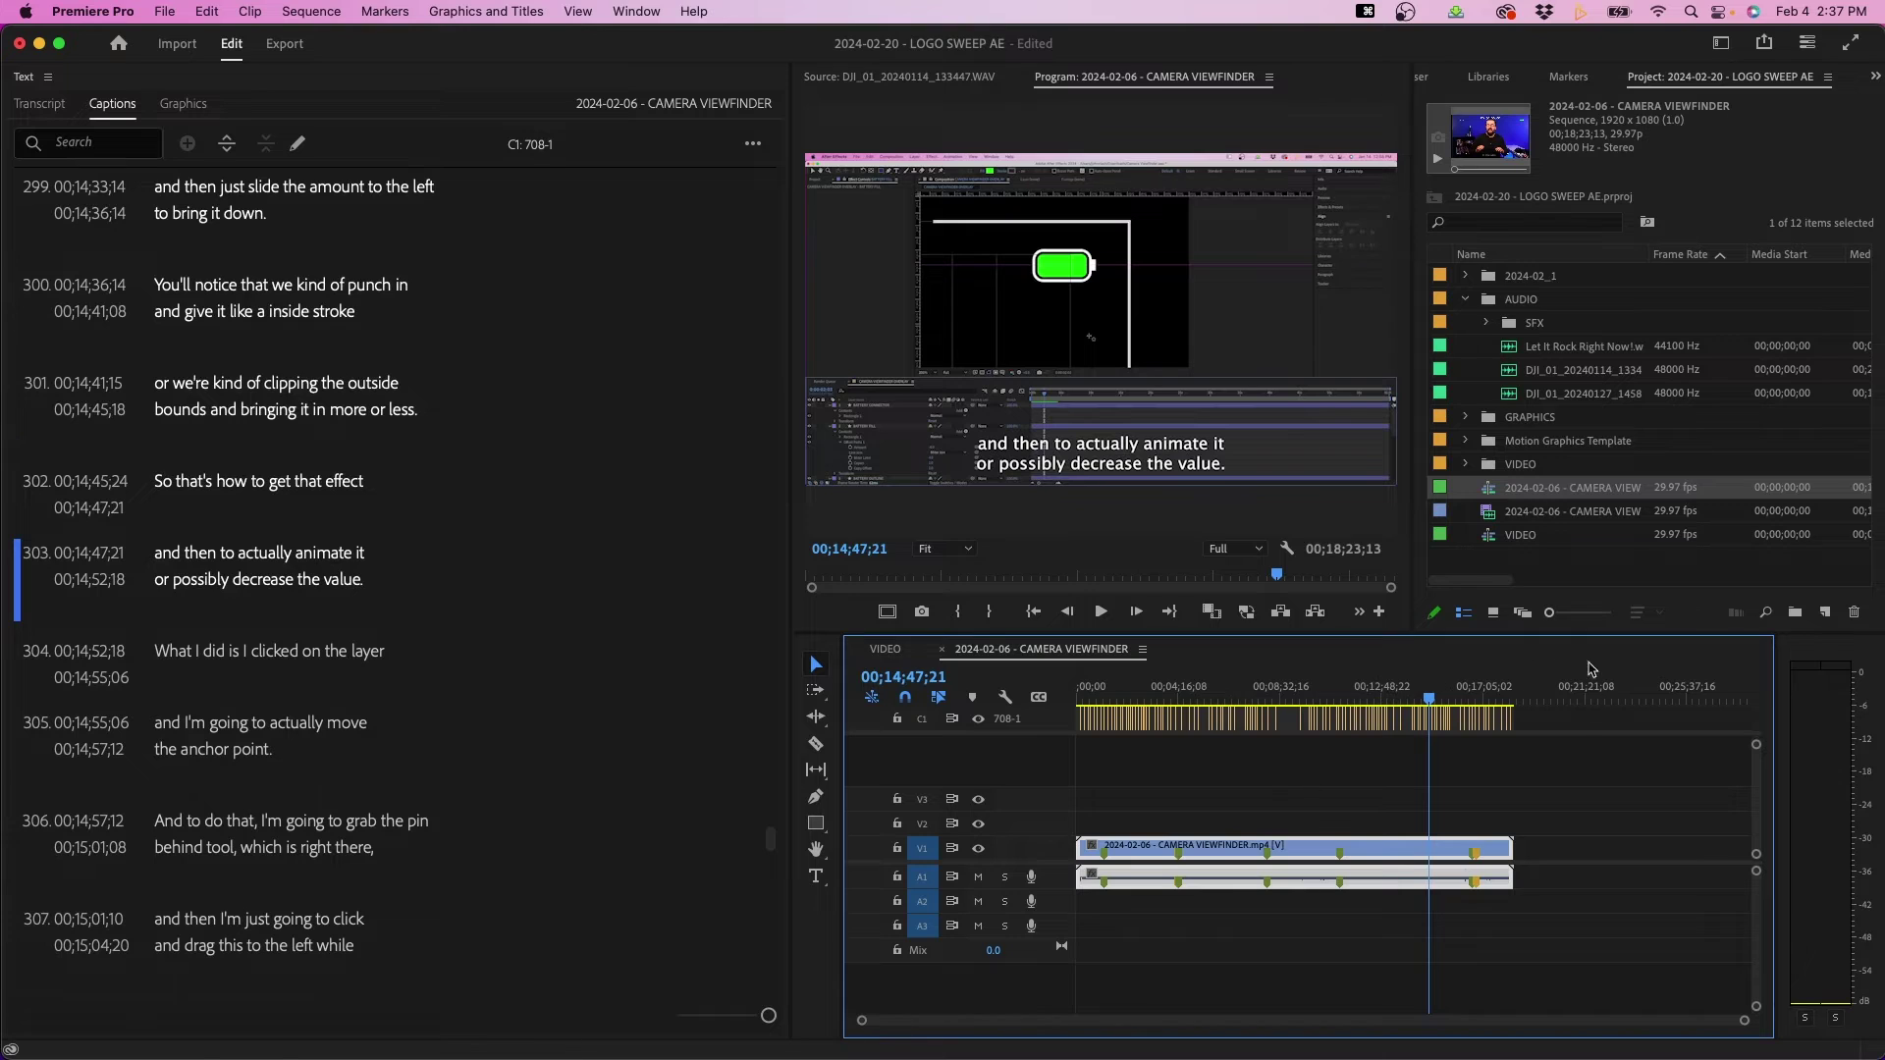
left_click(1463, 751)
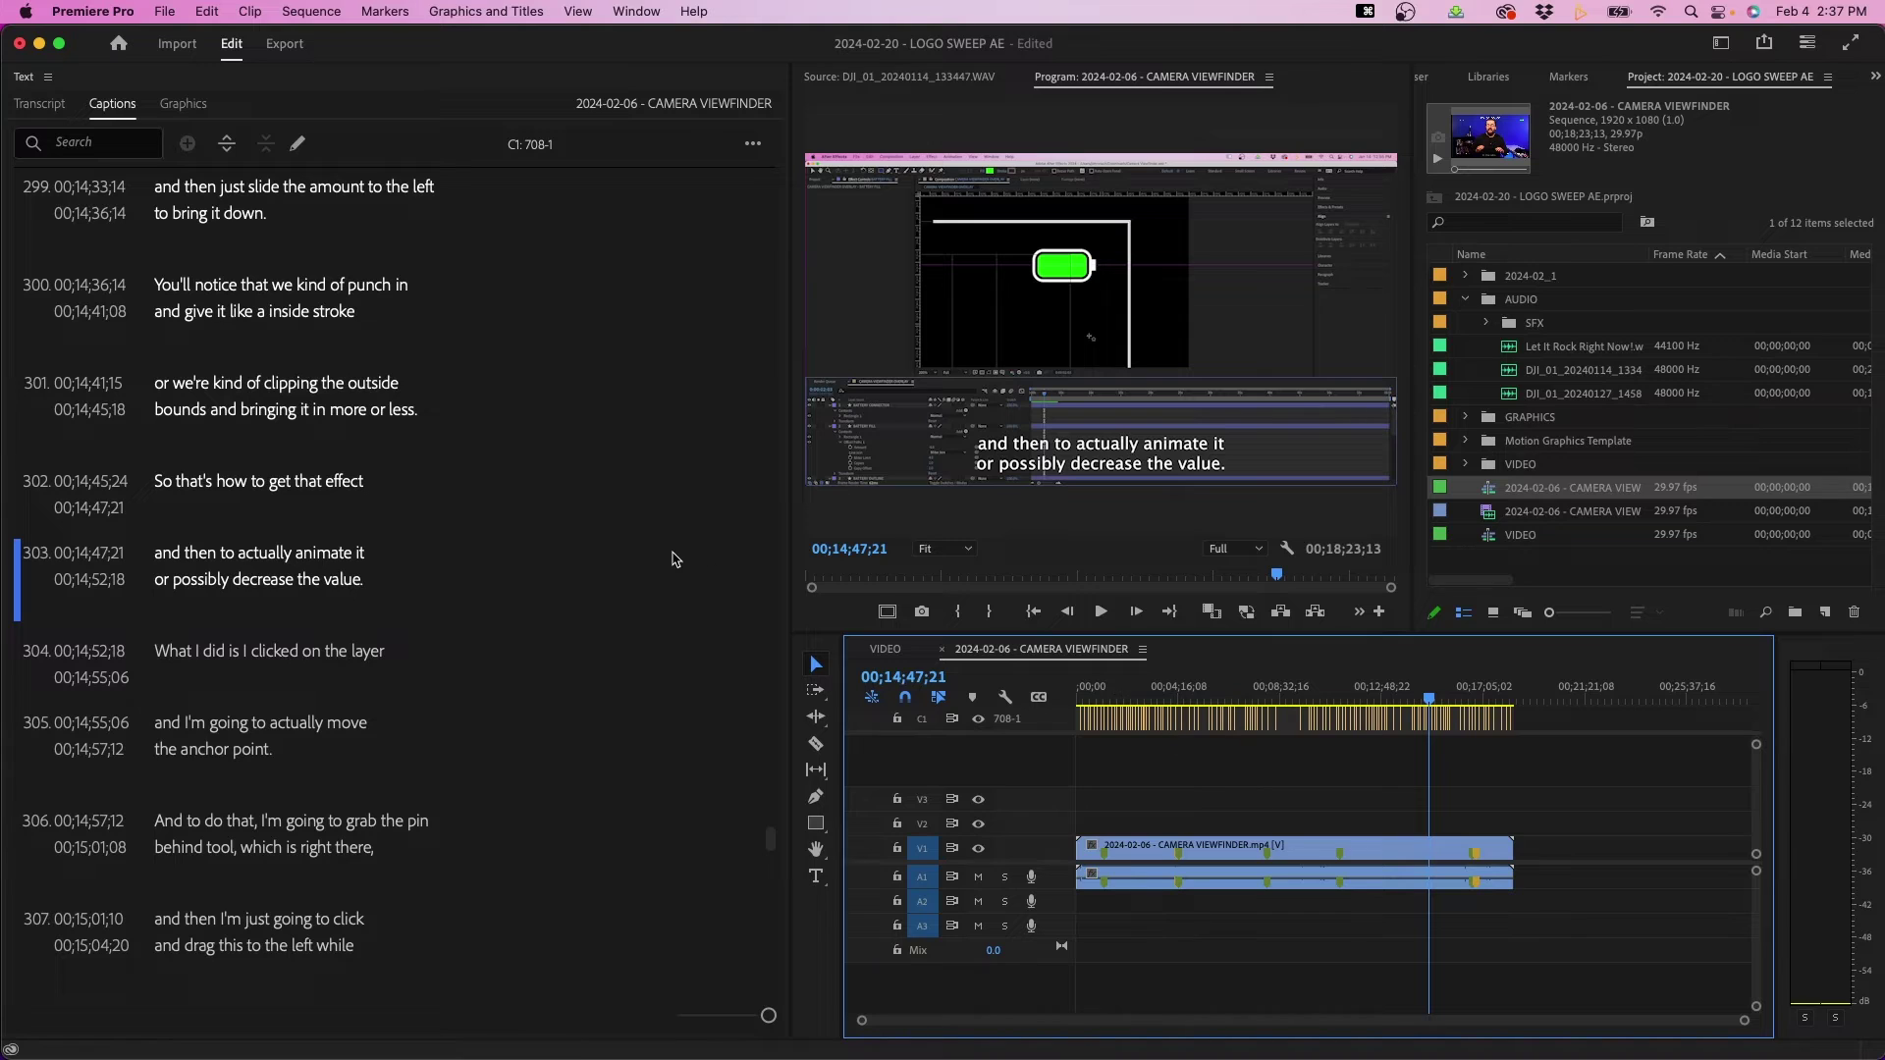
Step: Open the caption export to an SRT captions file and look at its save location
left_click(752, 145)
mouse_move(676, 247)
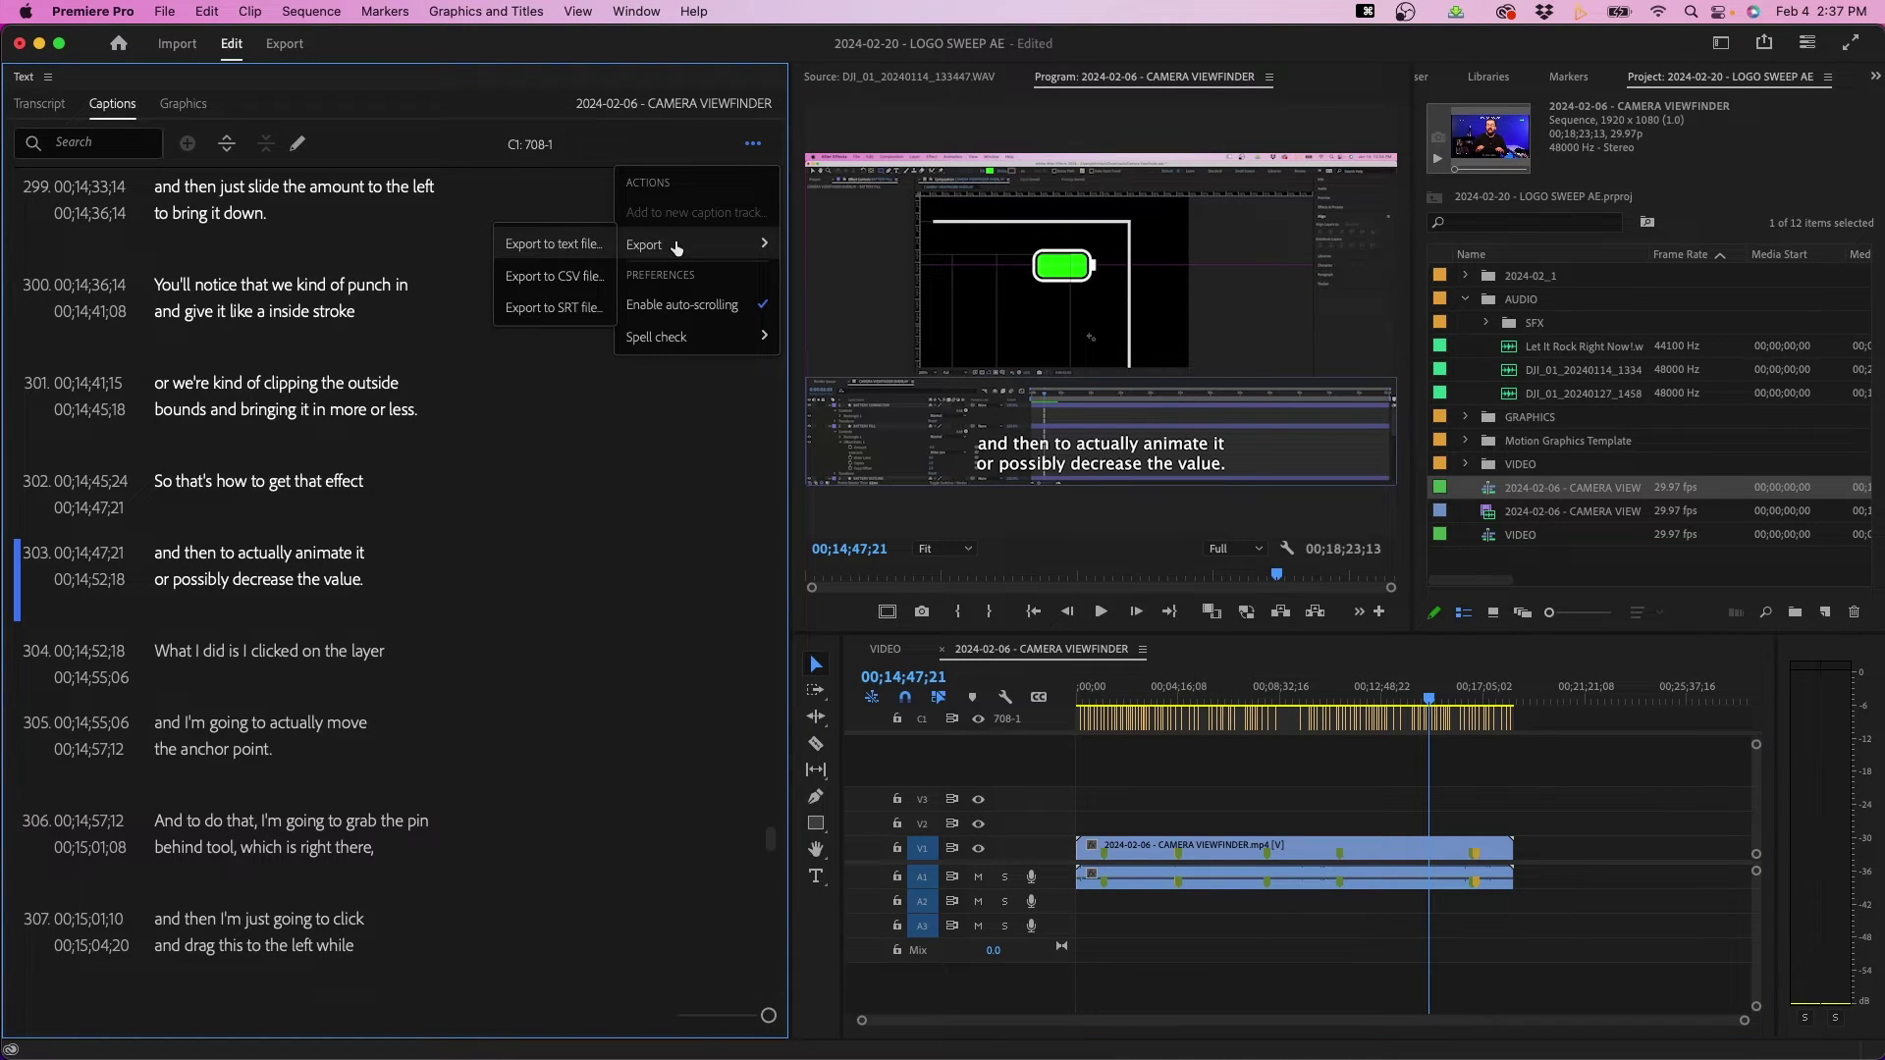
left_click(527, 309)
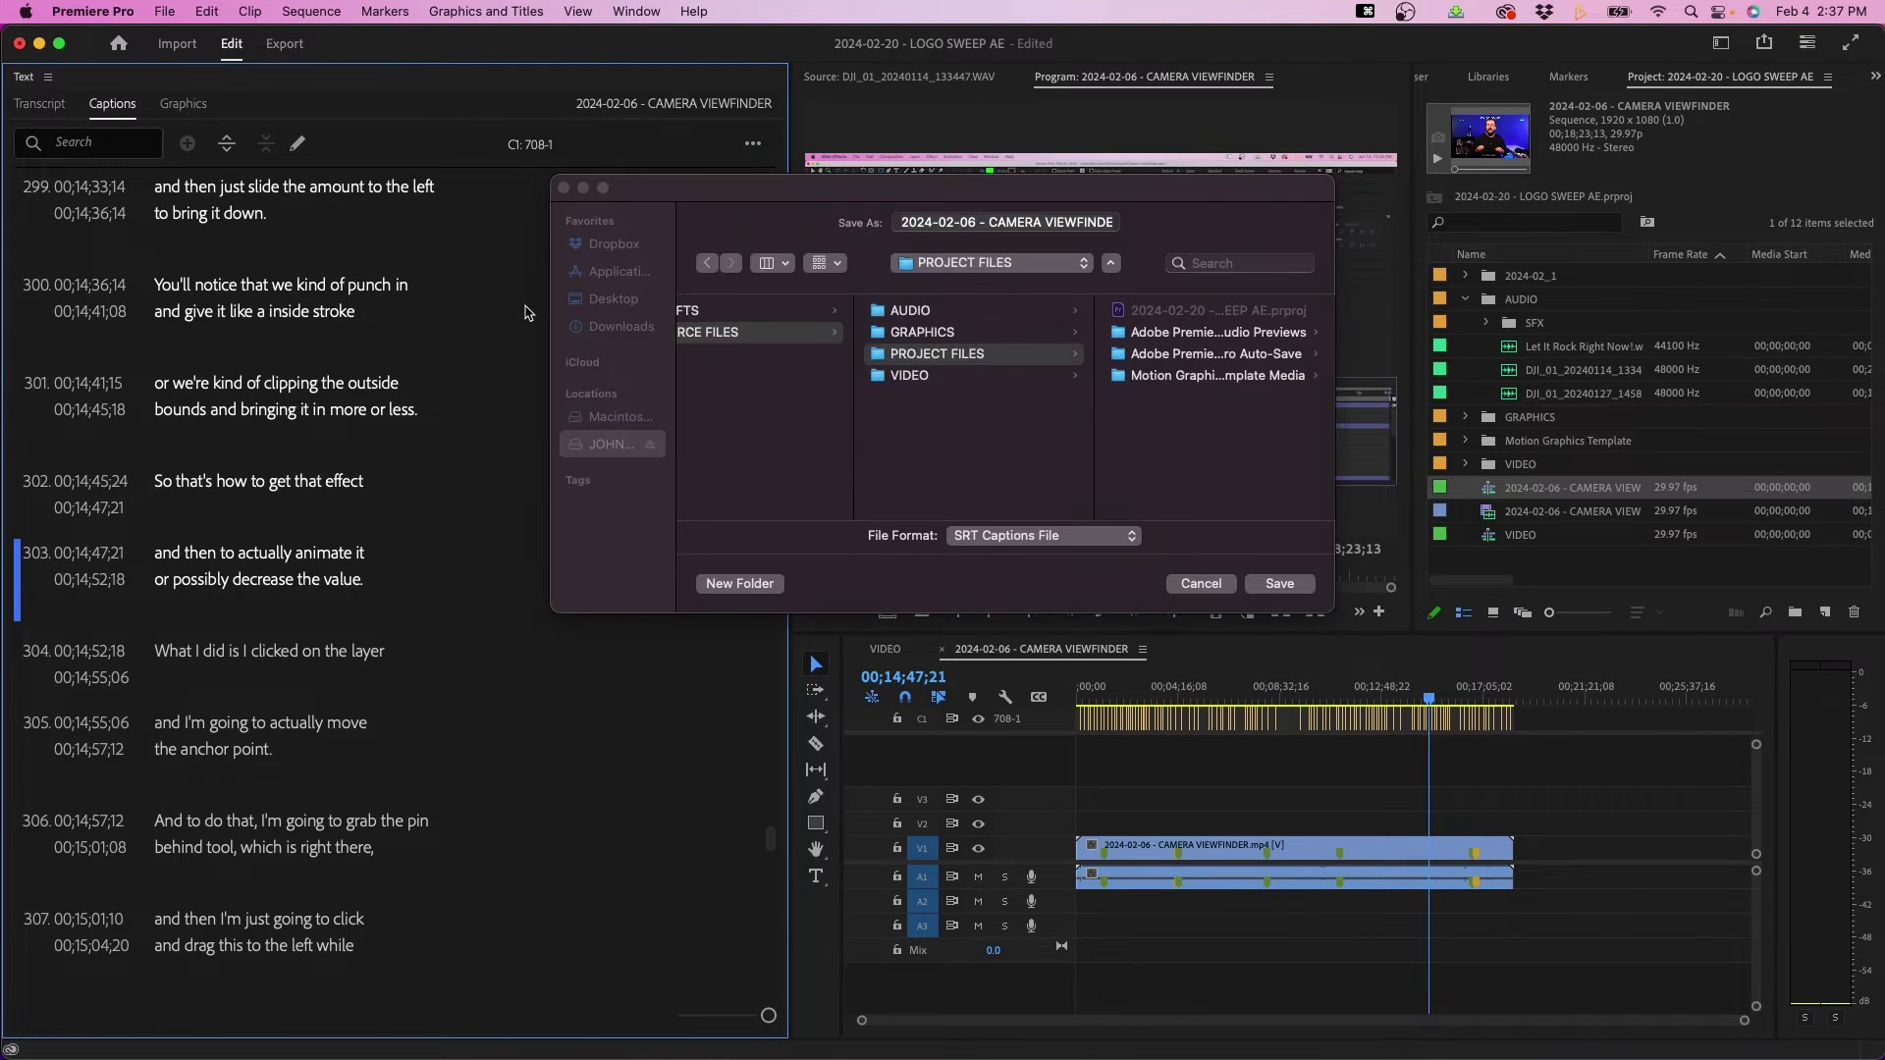
left_click(799, 314)
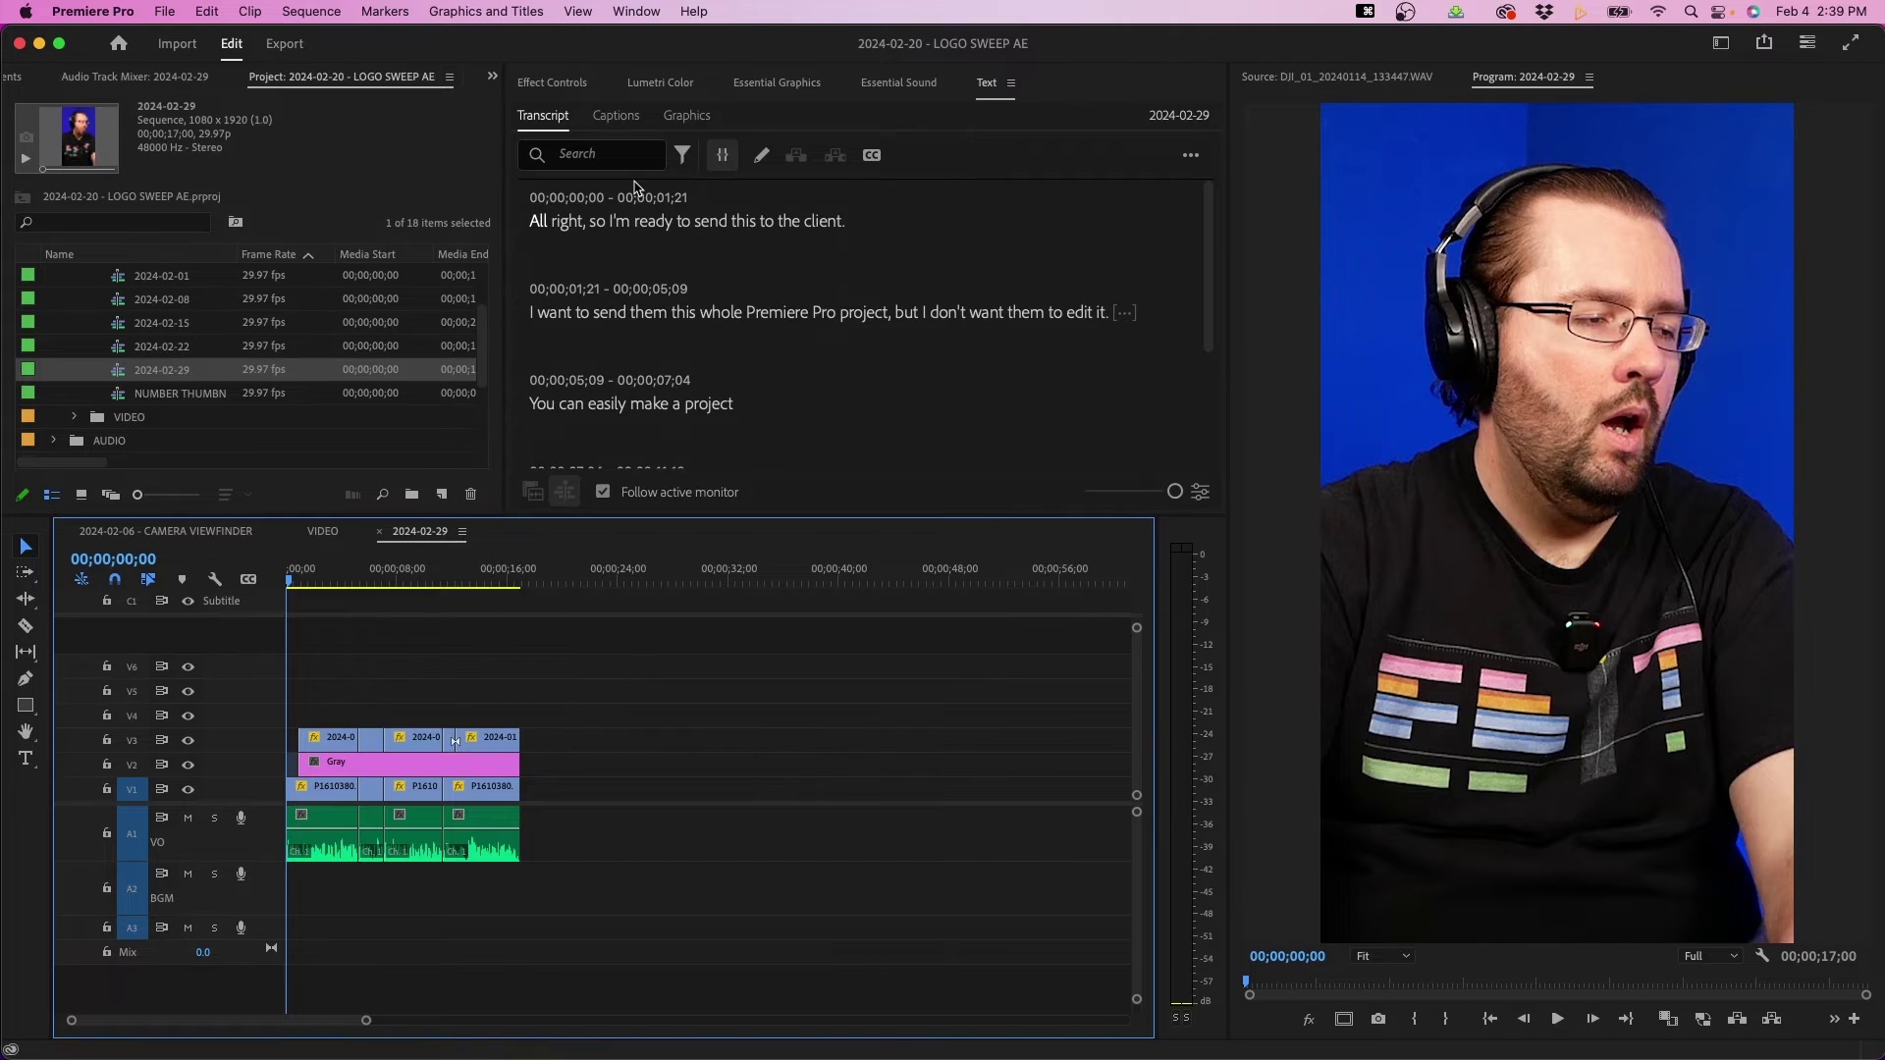
Step: Start creating captions from the 2024-02-29 transcript with the Subtitle default preset, and expand the captioning preferences
left_click(984, 86)
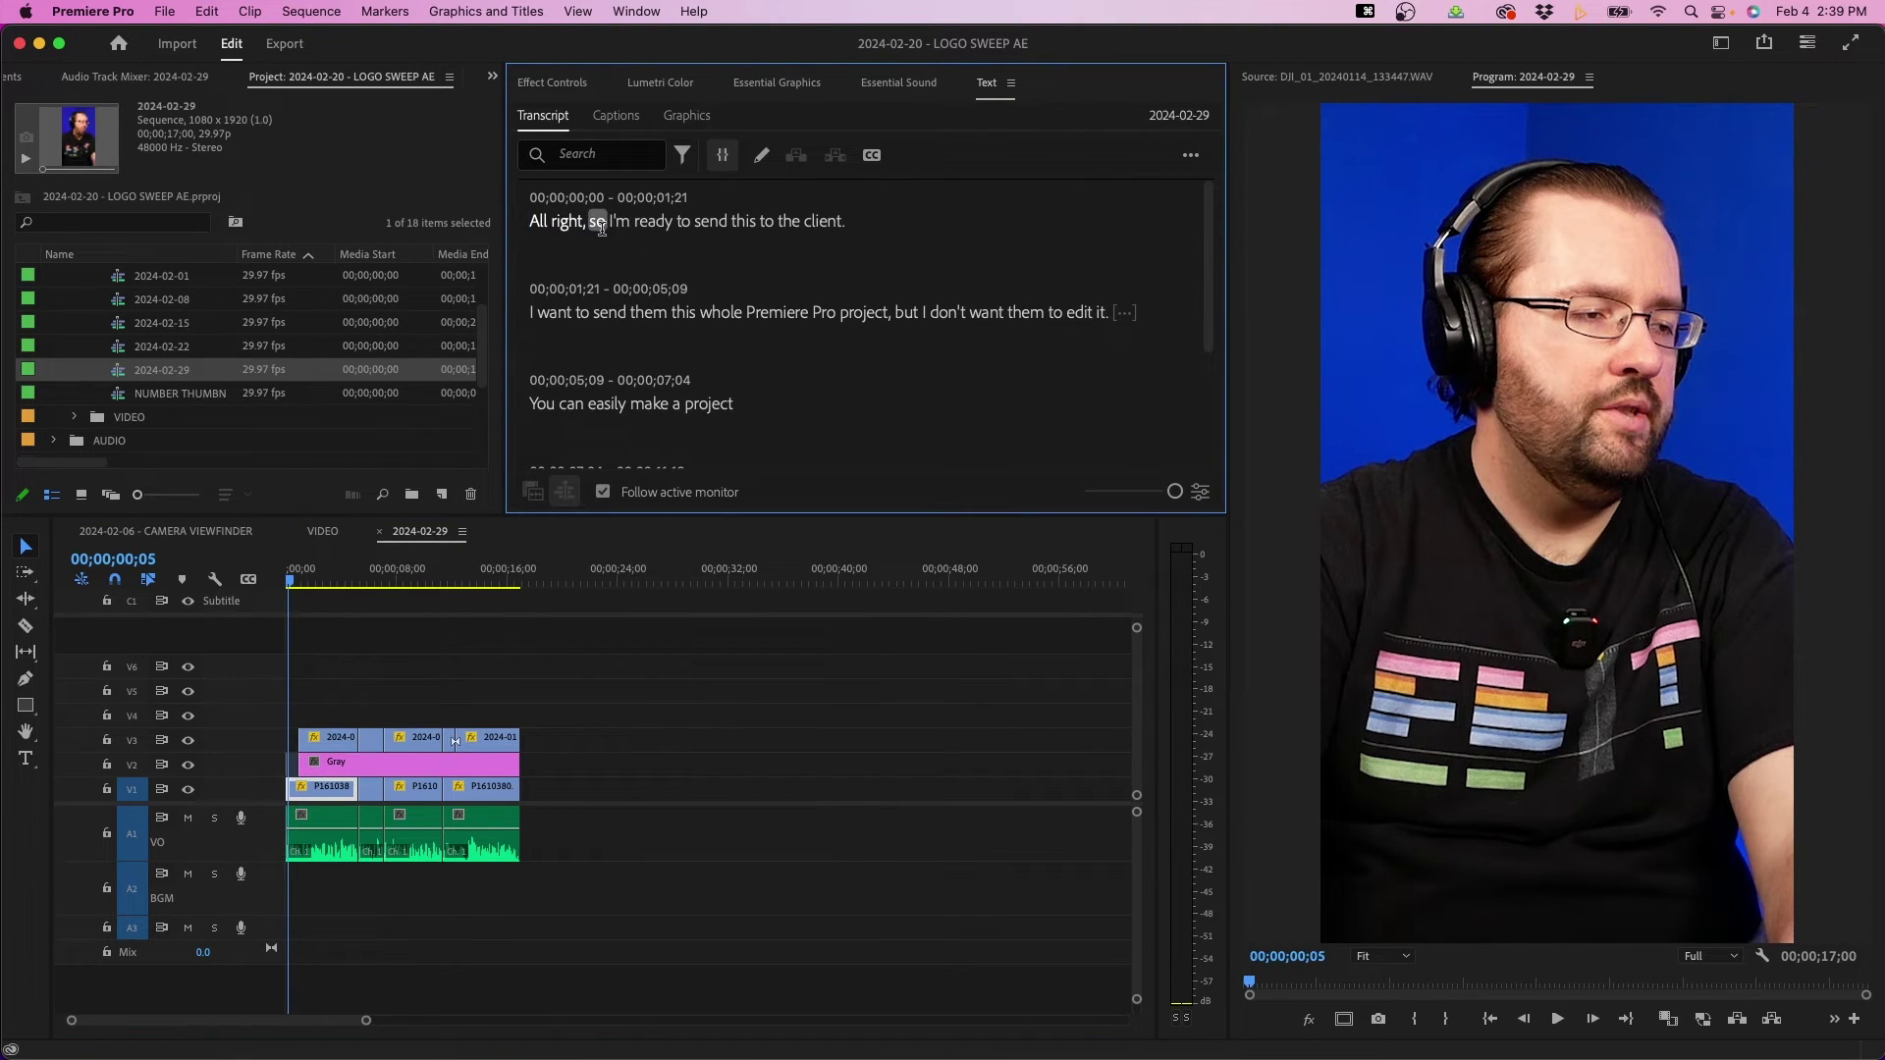
left_click(538, 221)
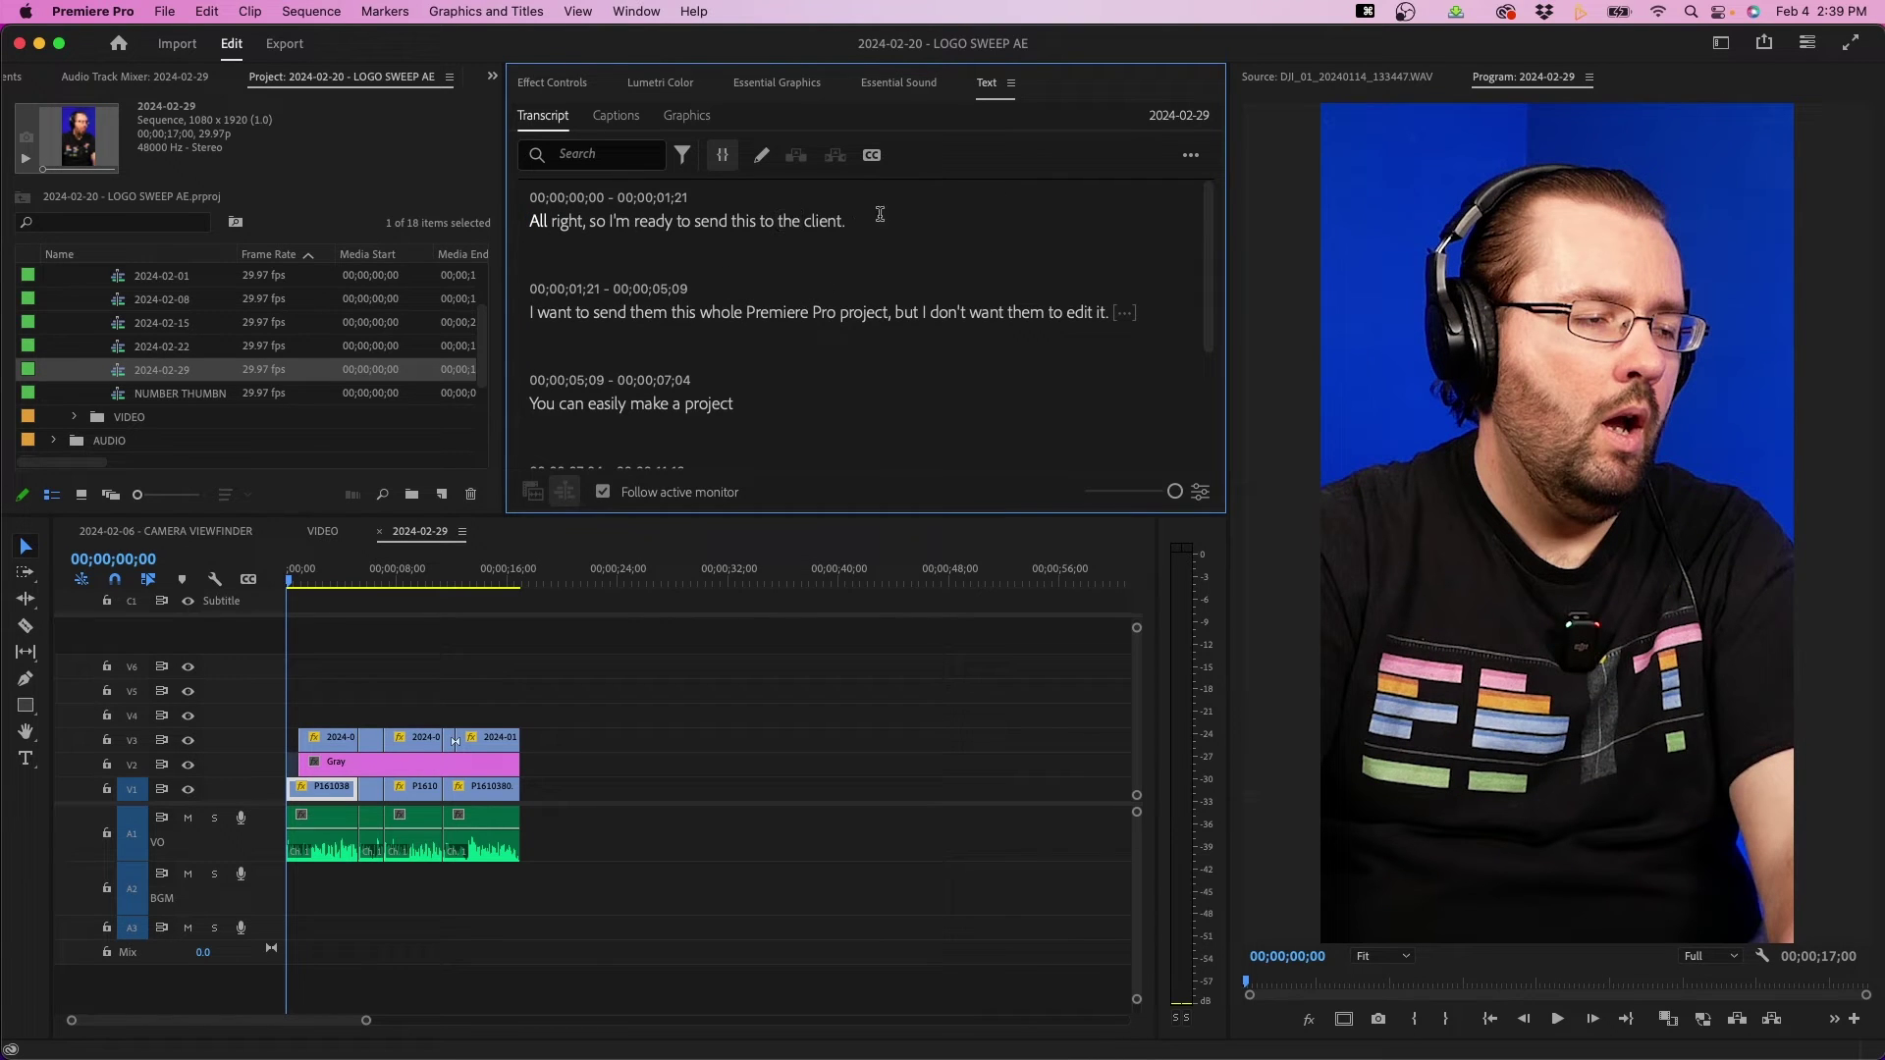
left_click(871, 157)
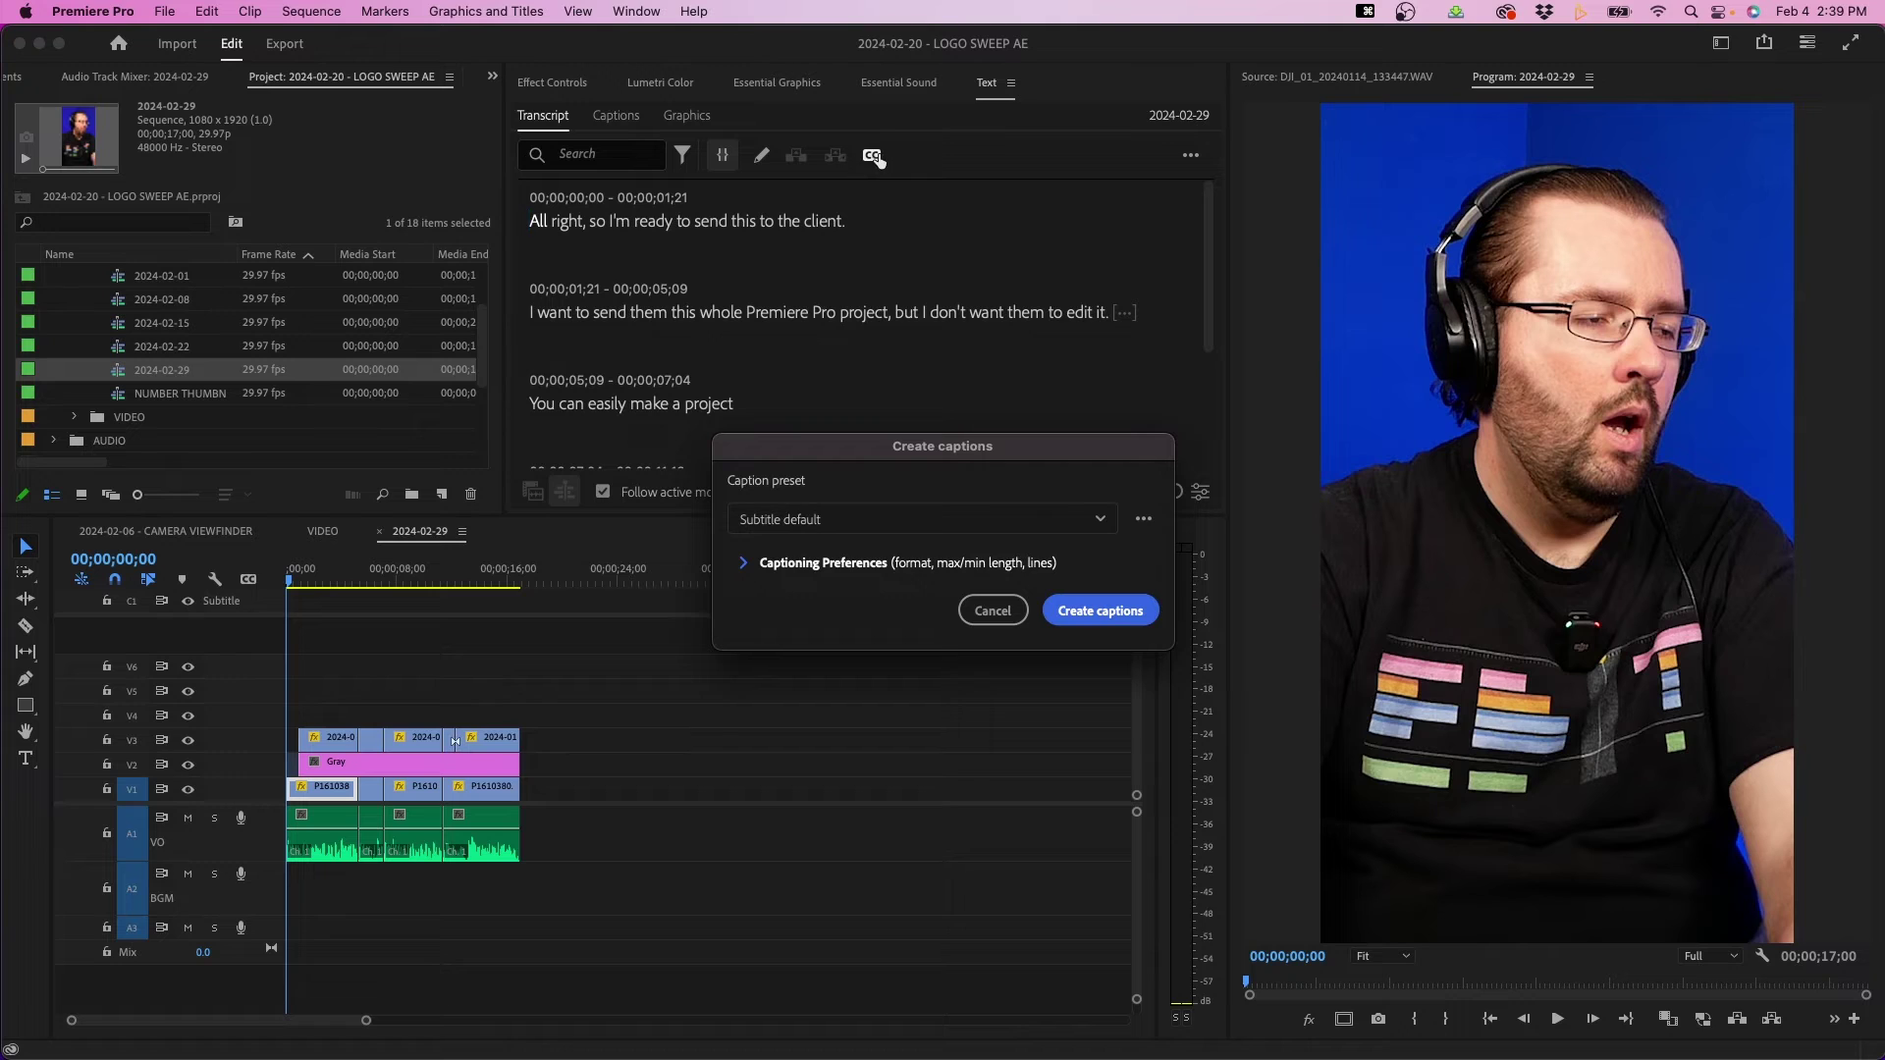
left_click_drag(825, 454, 864, 363)
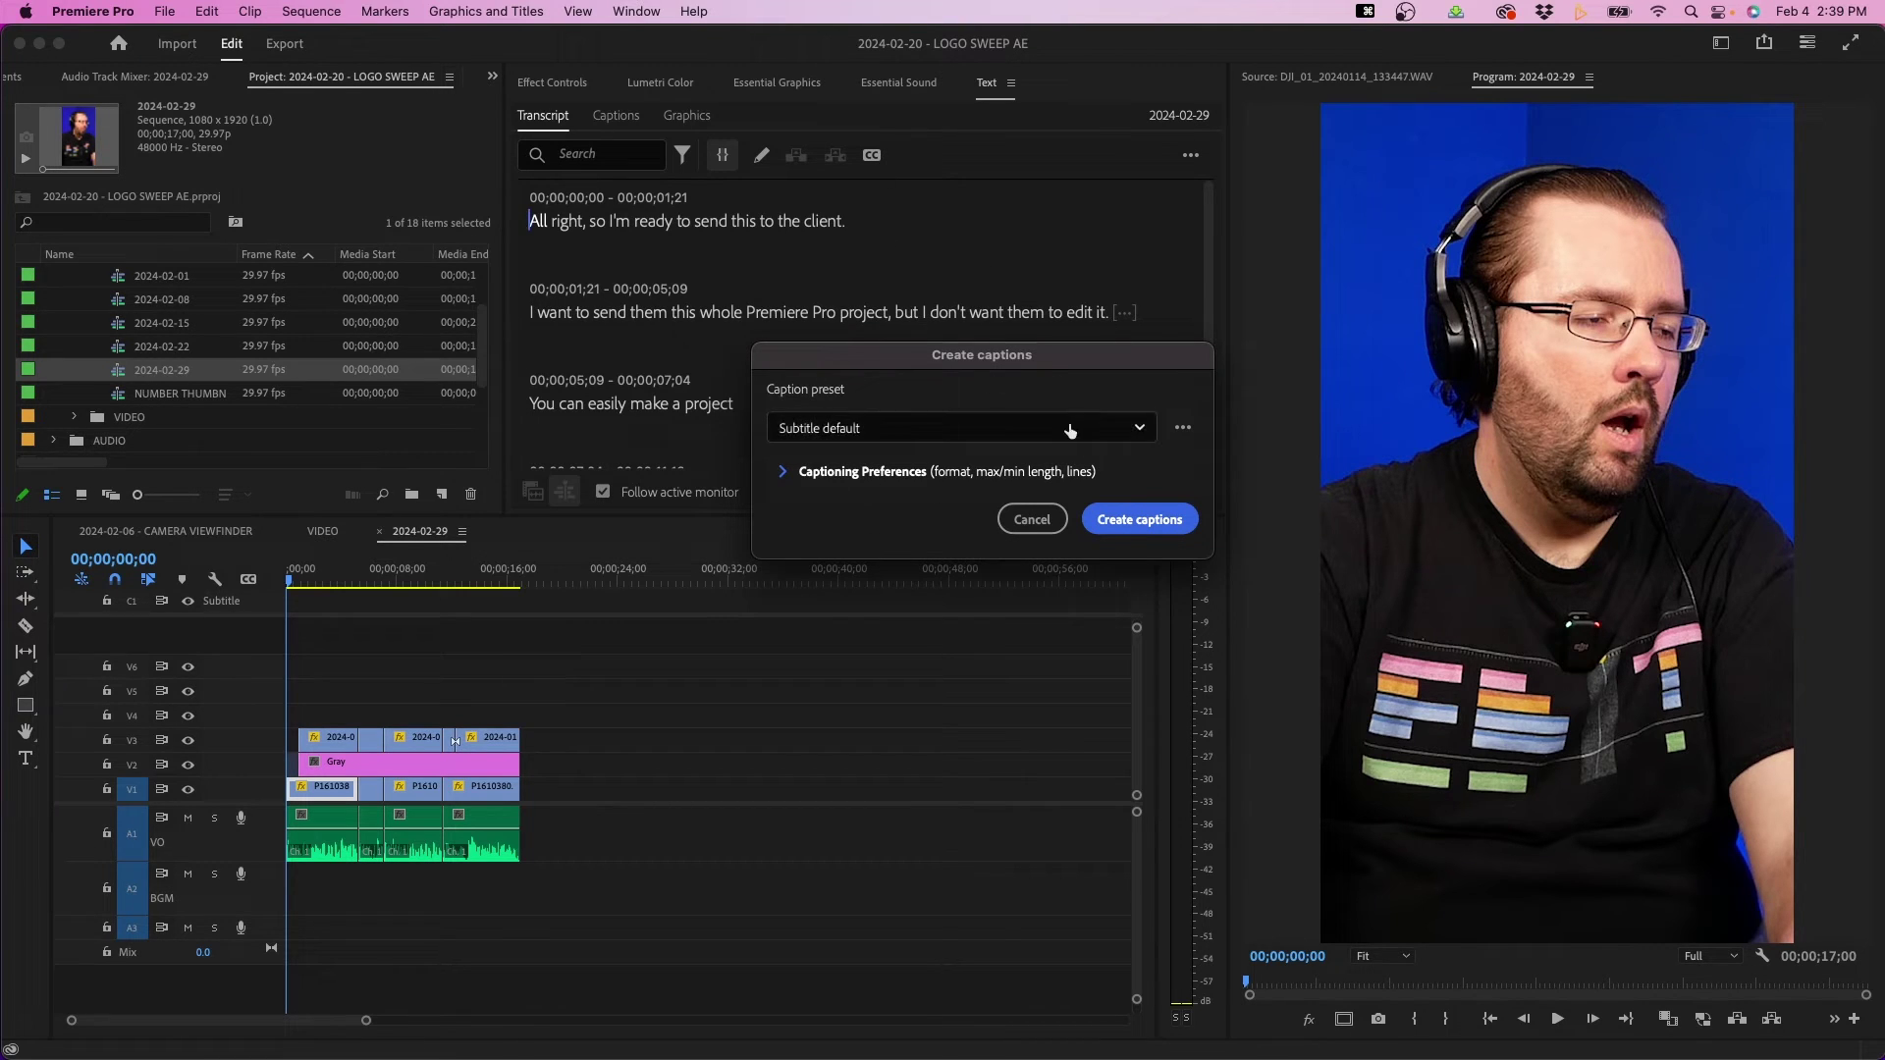
left_click(826, 434)
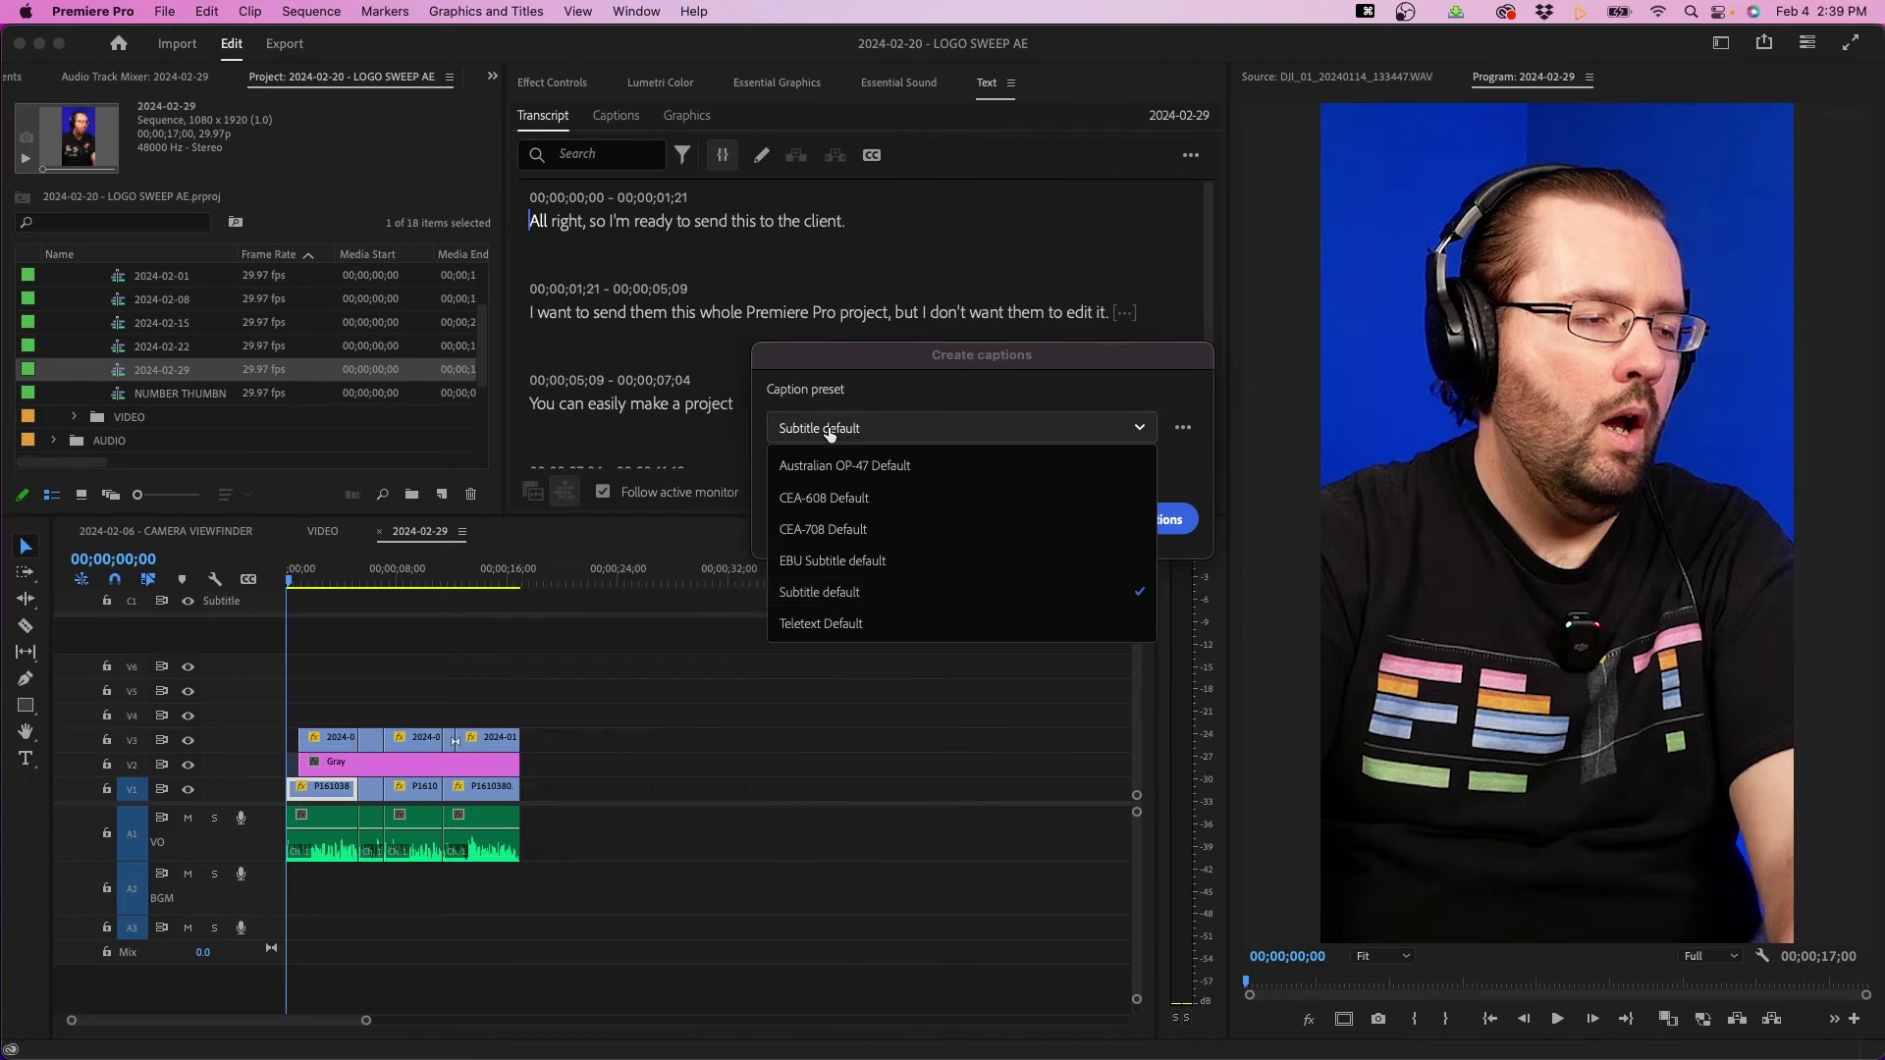
left_click(833, 591)
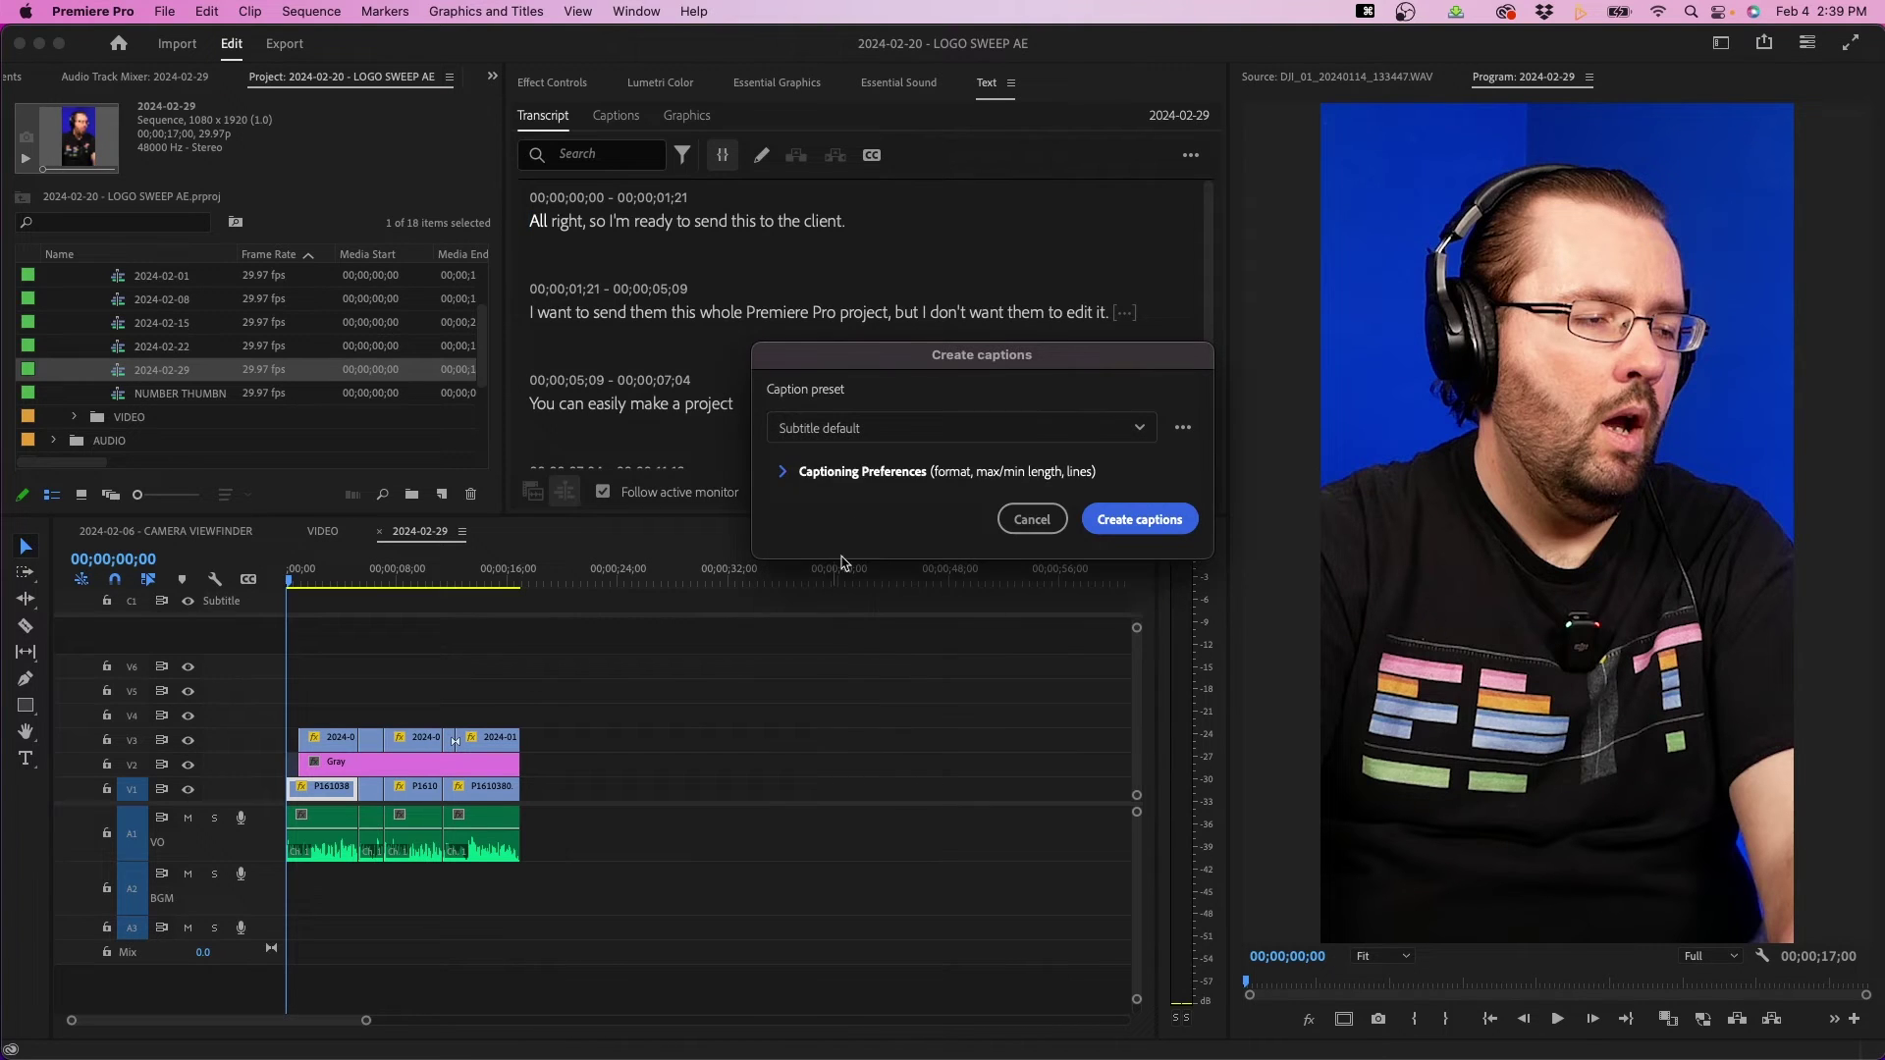
left_click(782, 473)
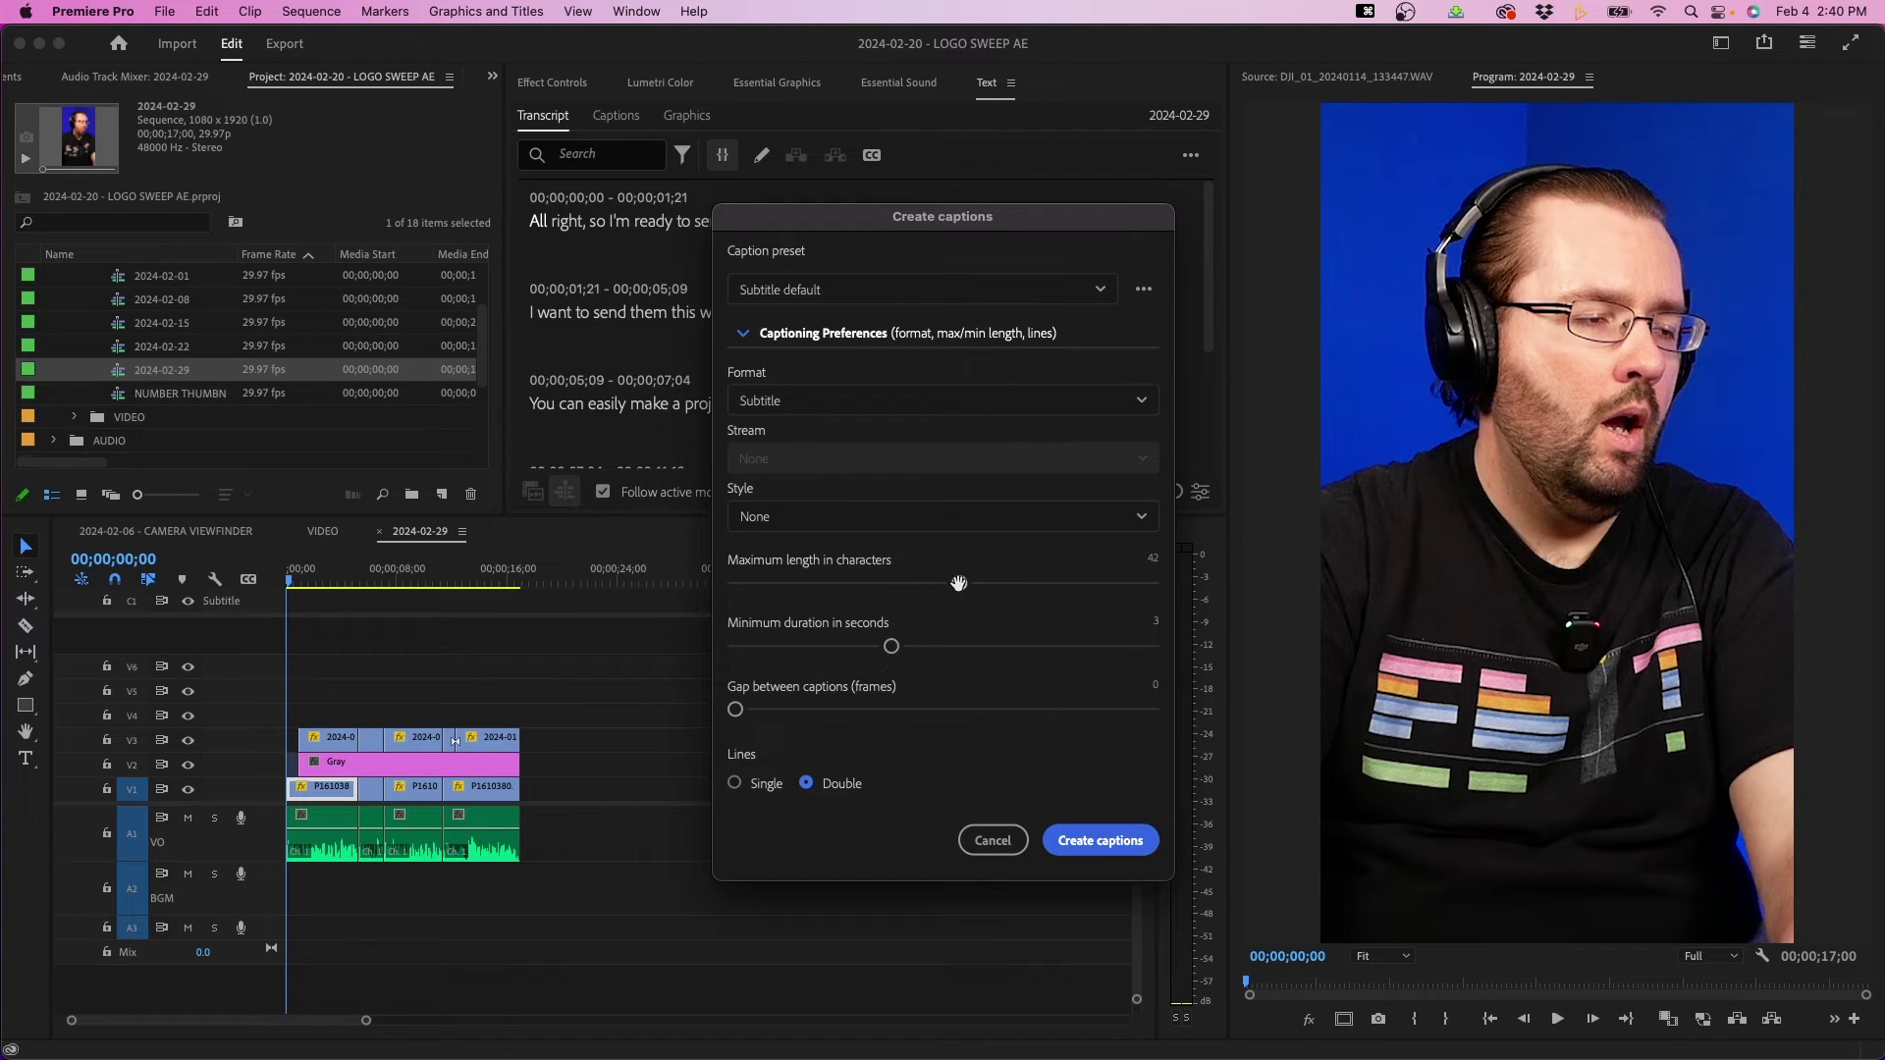
Step: Set the maximum character length and minimum duration to their lowest values, choose single-line captions, and create the captions
left_click_drag(959, 584, 716, 587)
left_click_drag(891, 646, 726, 650)
left_click(735, 785)
left_click(1101, 842)
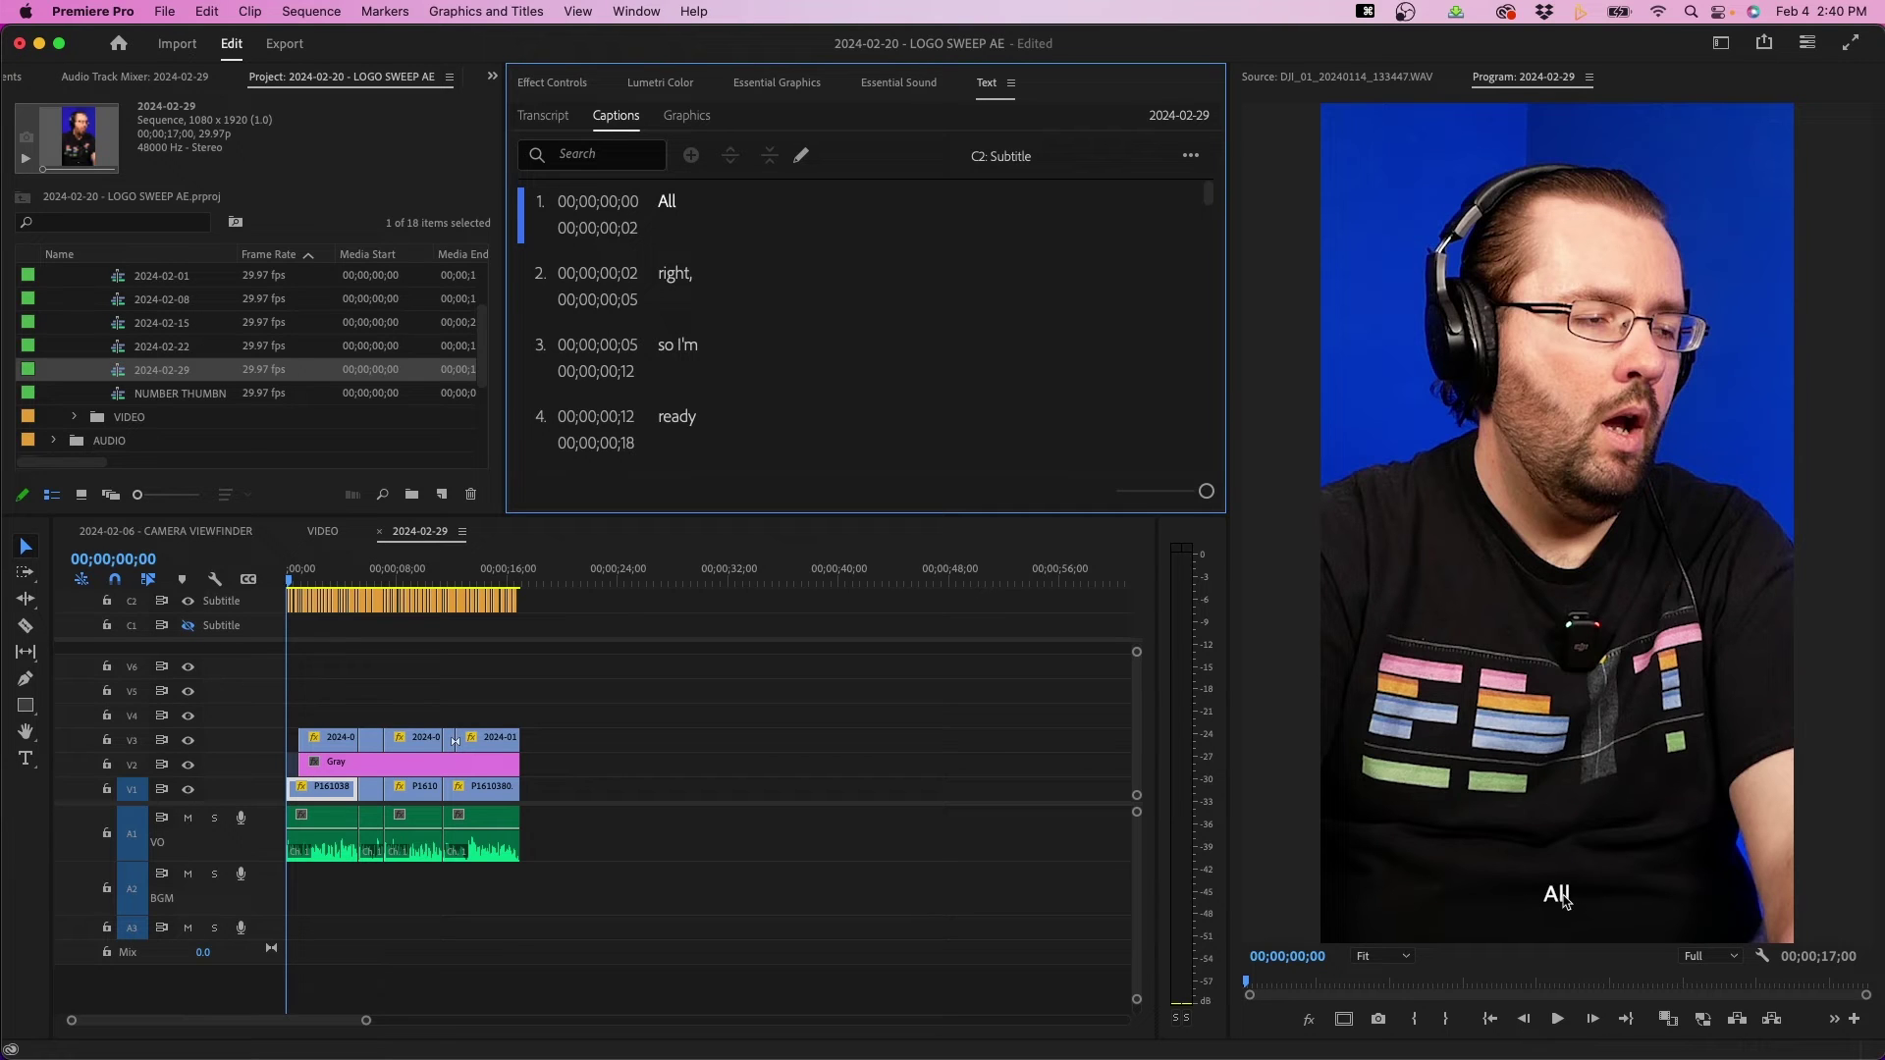
Step: Look through the new captions list to examine how the transcript is split into short captions
left_click(517, 686)
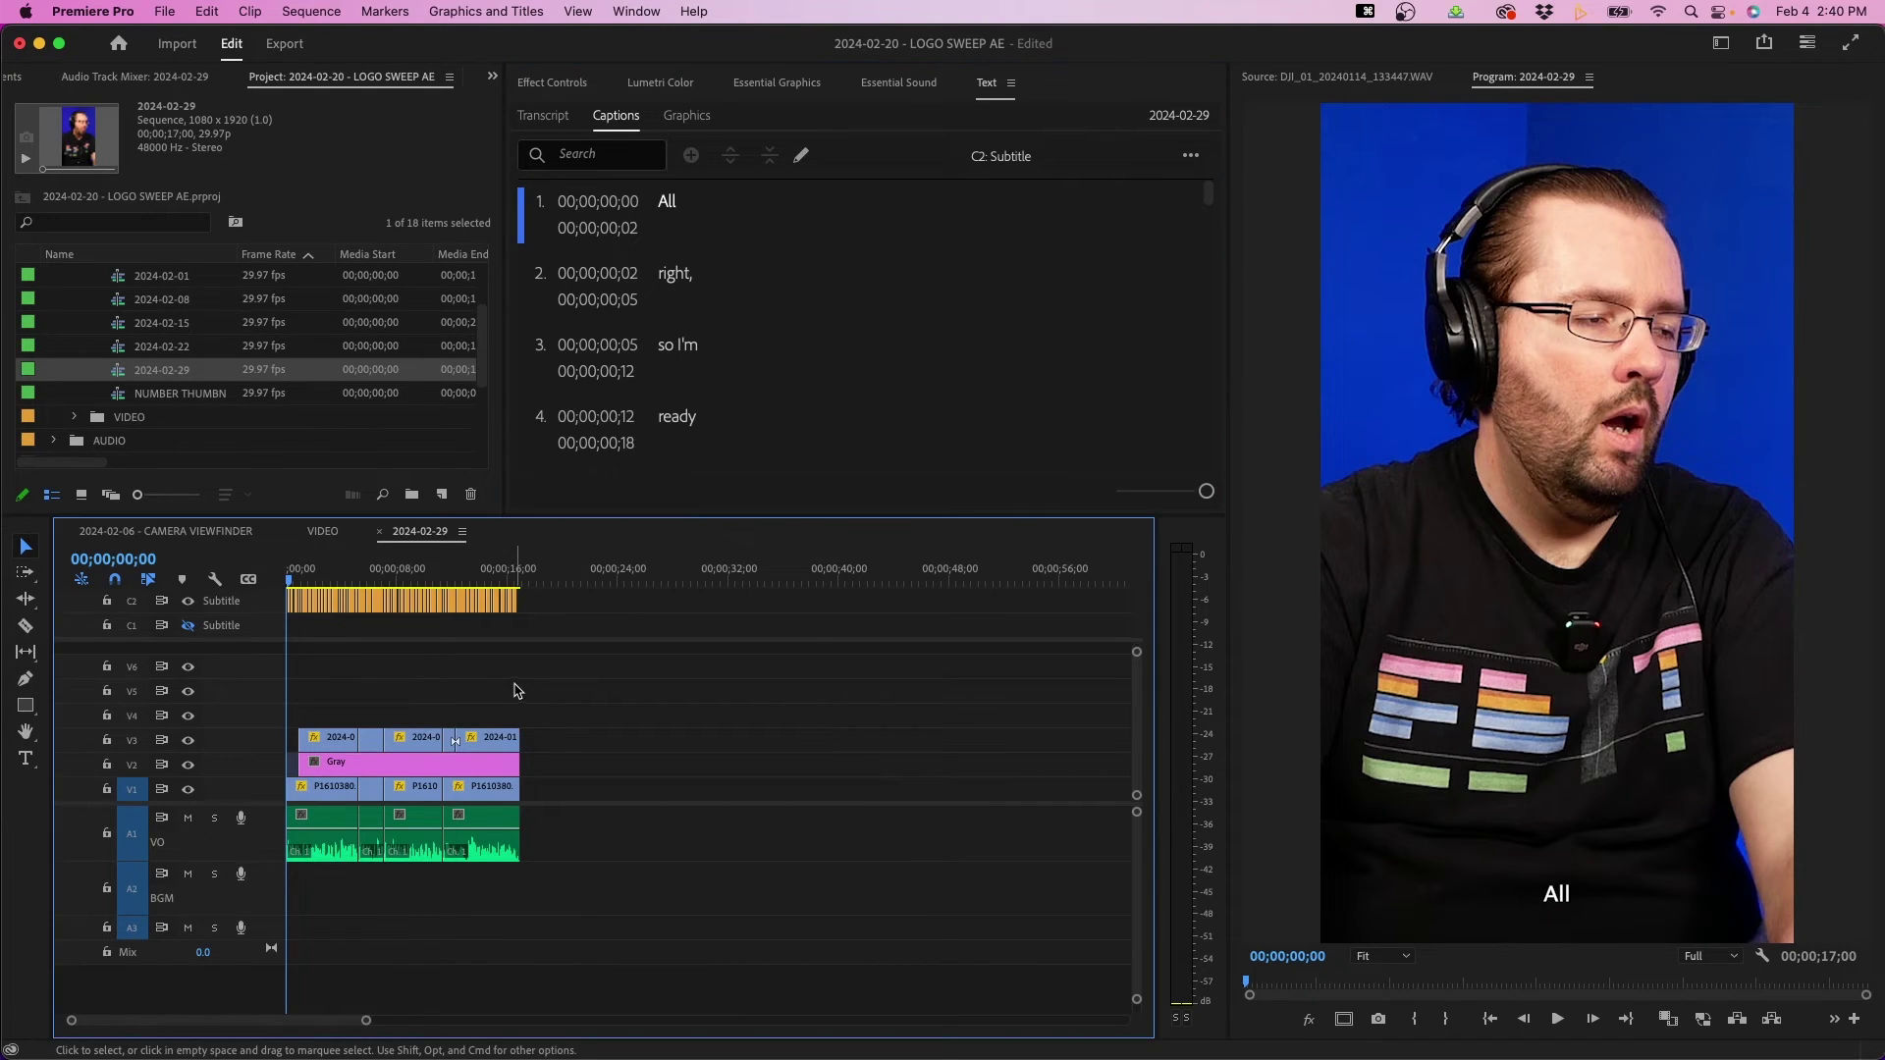
scroll(793, 324, "down", 10)
scroll(793, 325, "down", 4)
scroll(790, 324, "up", 2)
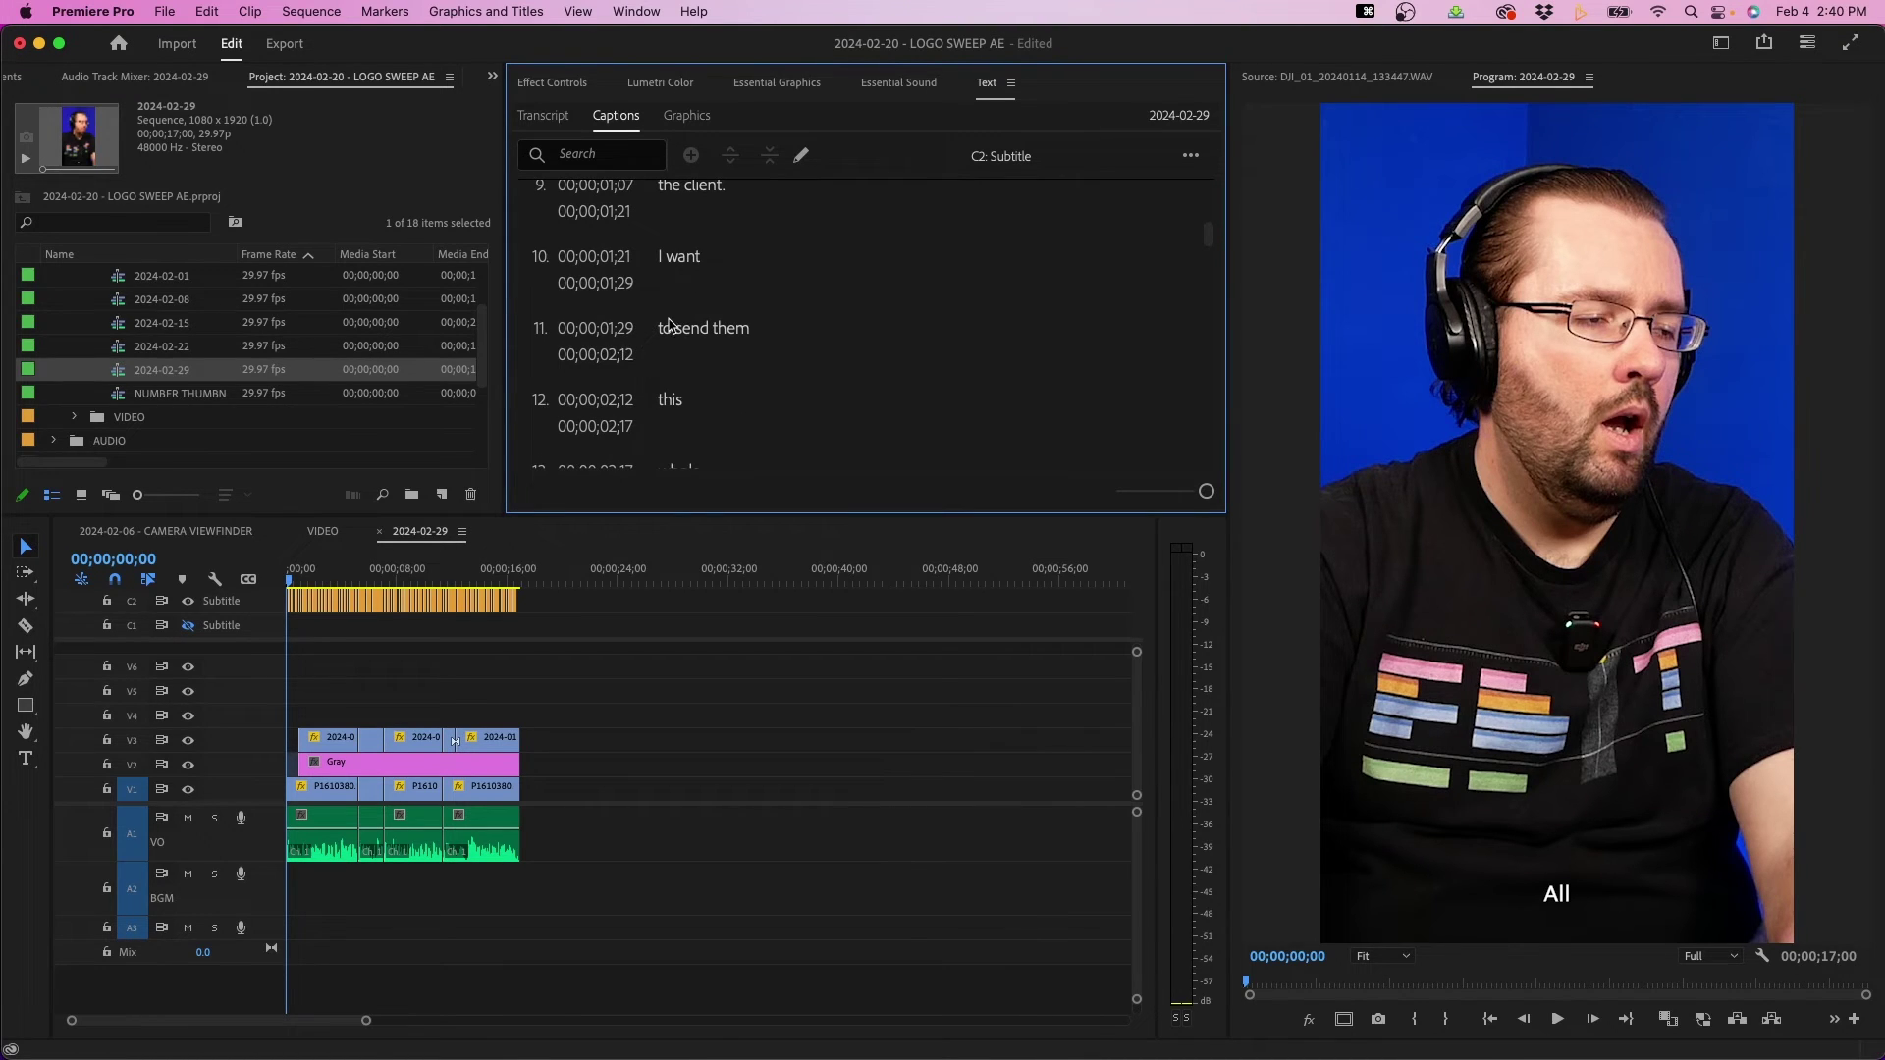
scroll(707, 357, "down", 5)
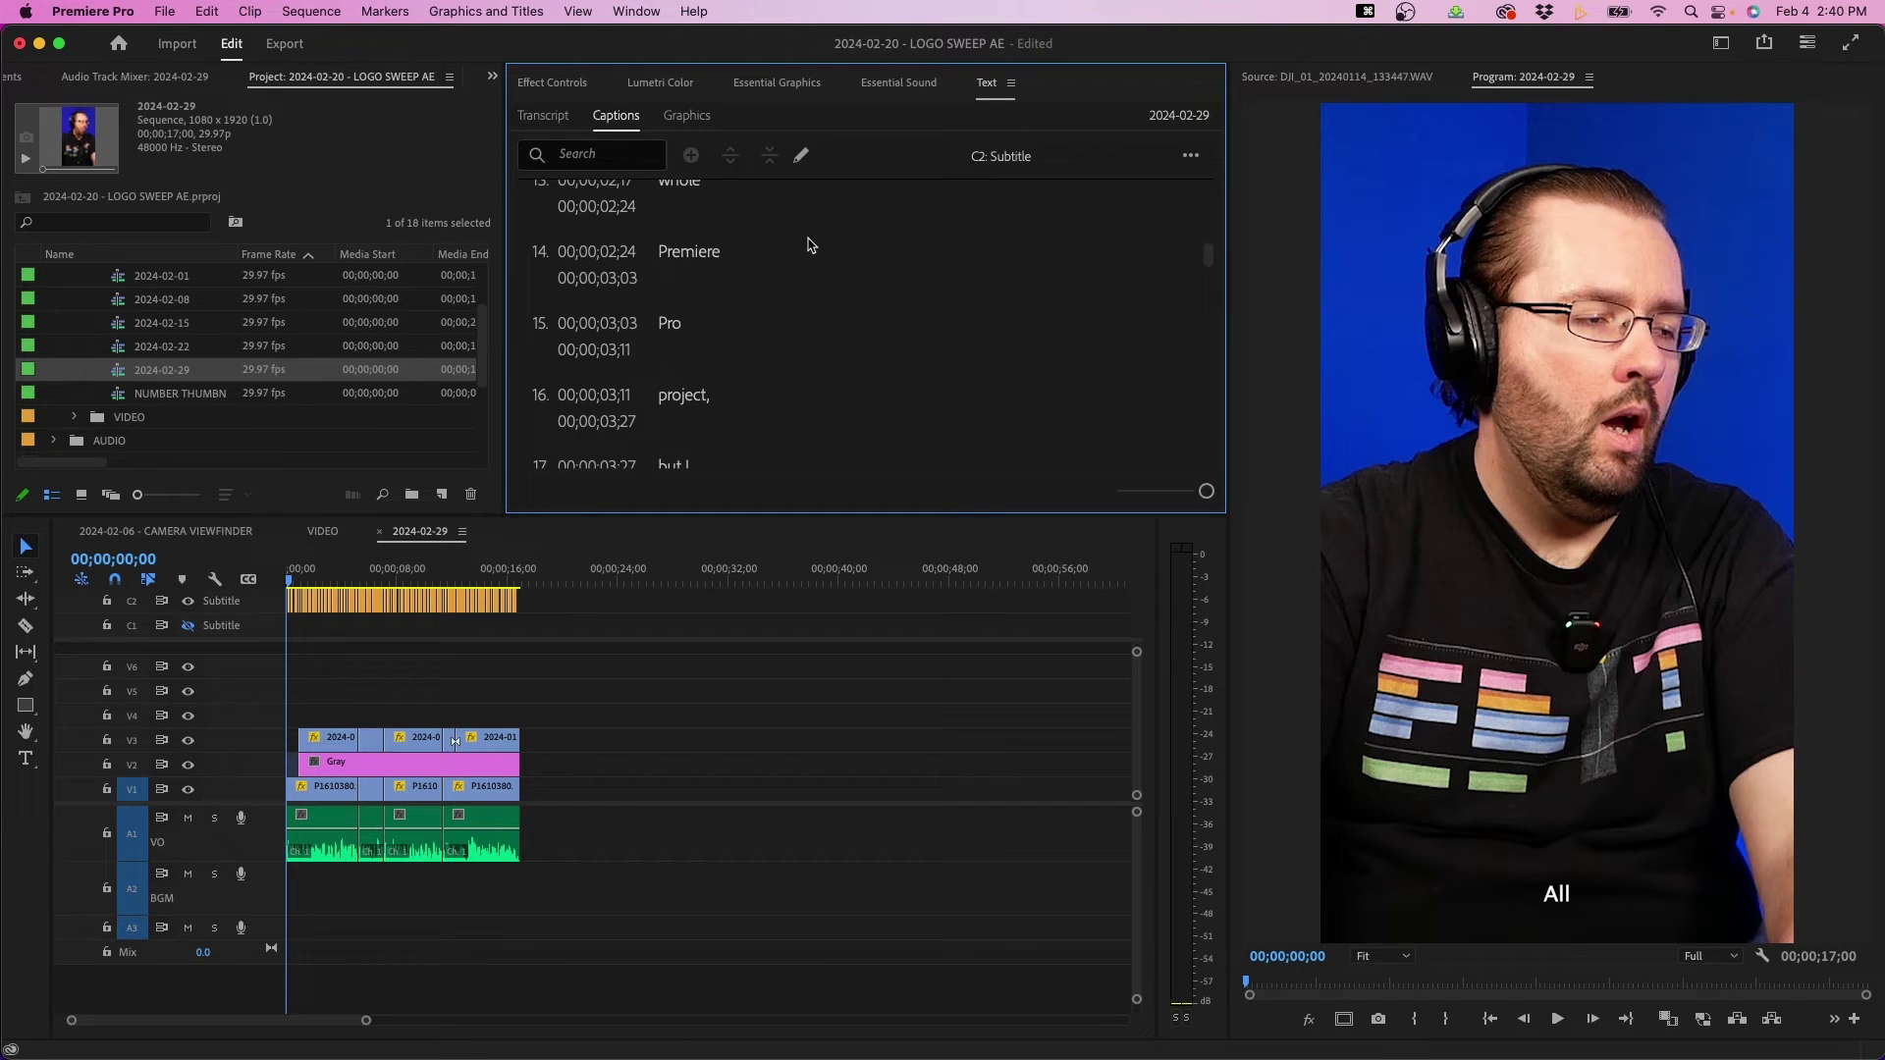
scroll(776, 368, "down", 10)
scroll(776, 367, "down", 5)
scroll(777, 367, "down", 7)
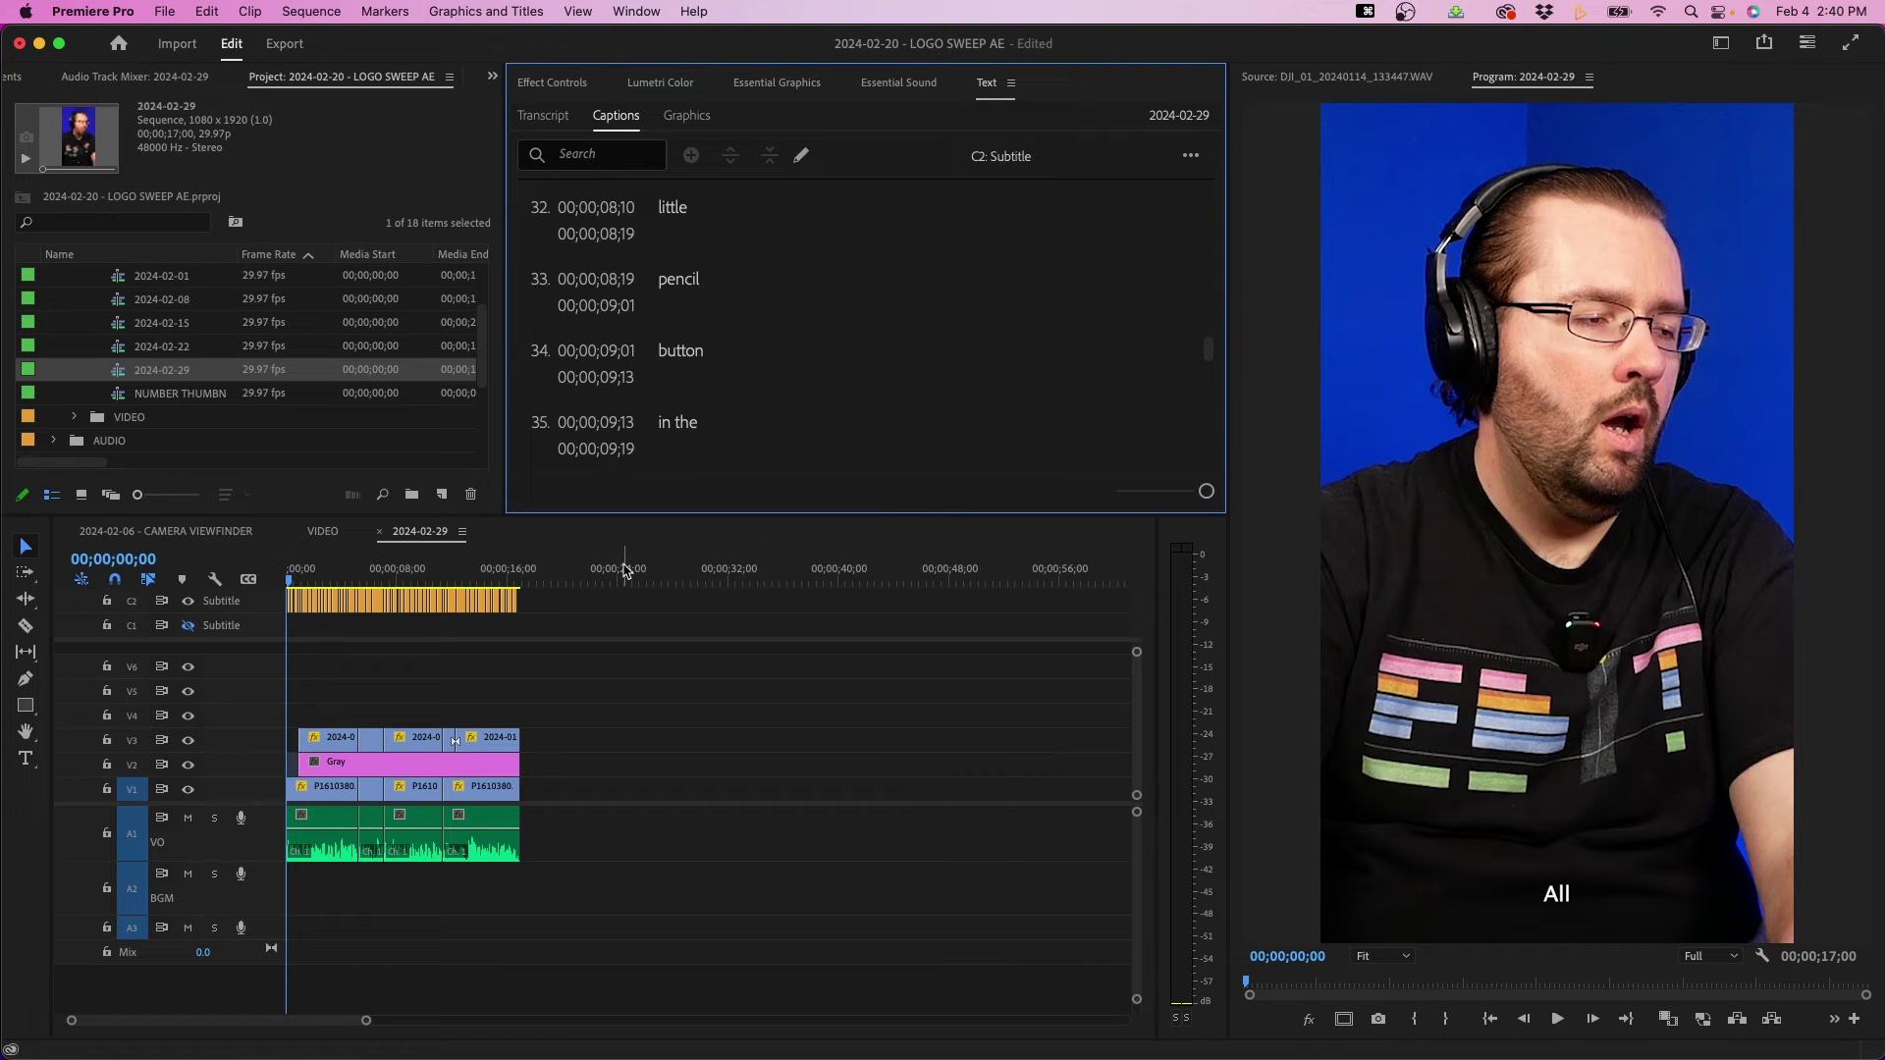
Step: Select the first caption, "All", on the C2 Subtitle track and display its editable properties in Essential Graphics
left_click(345, 657)
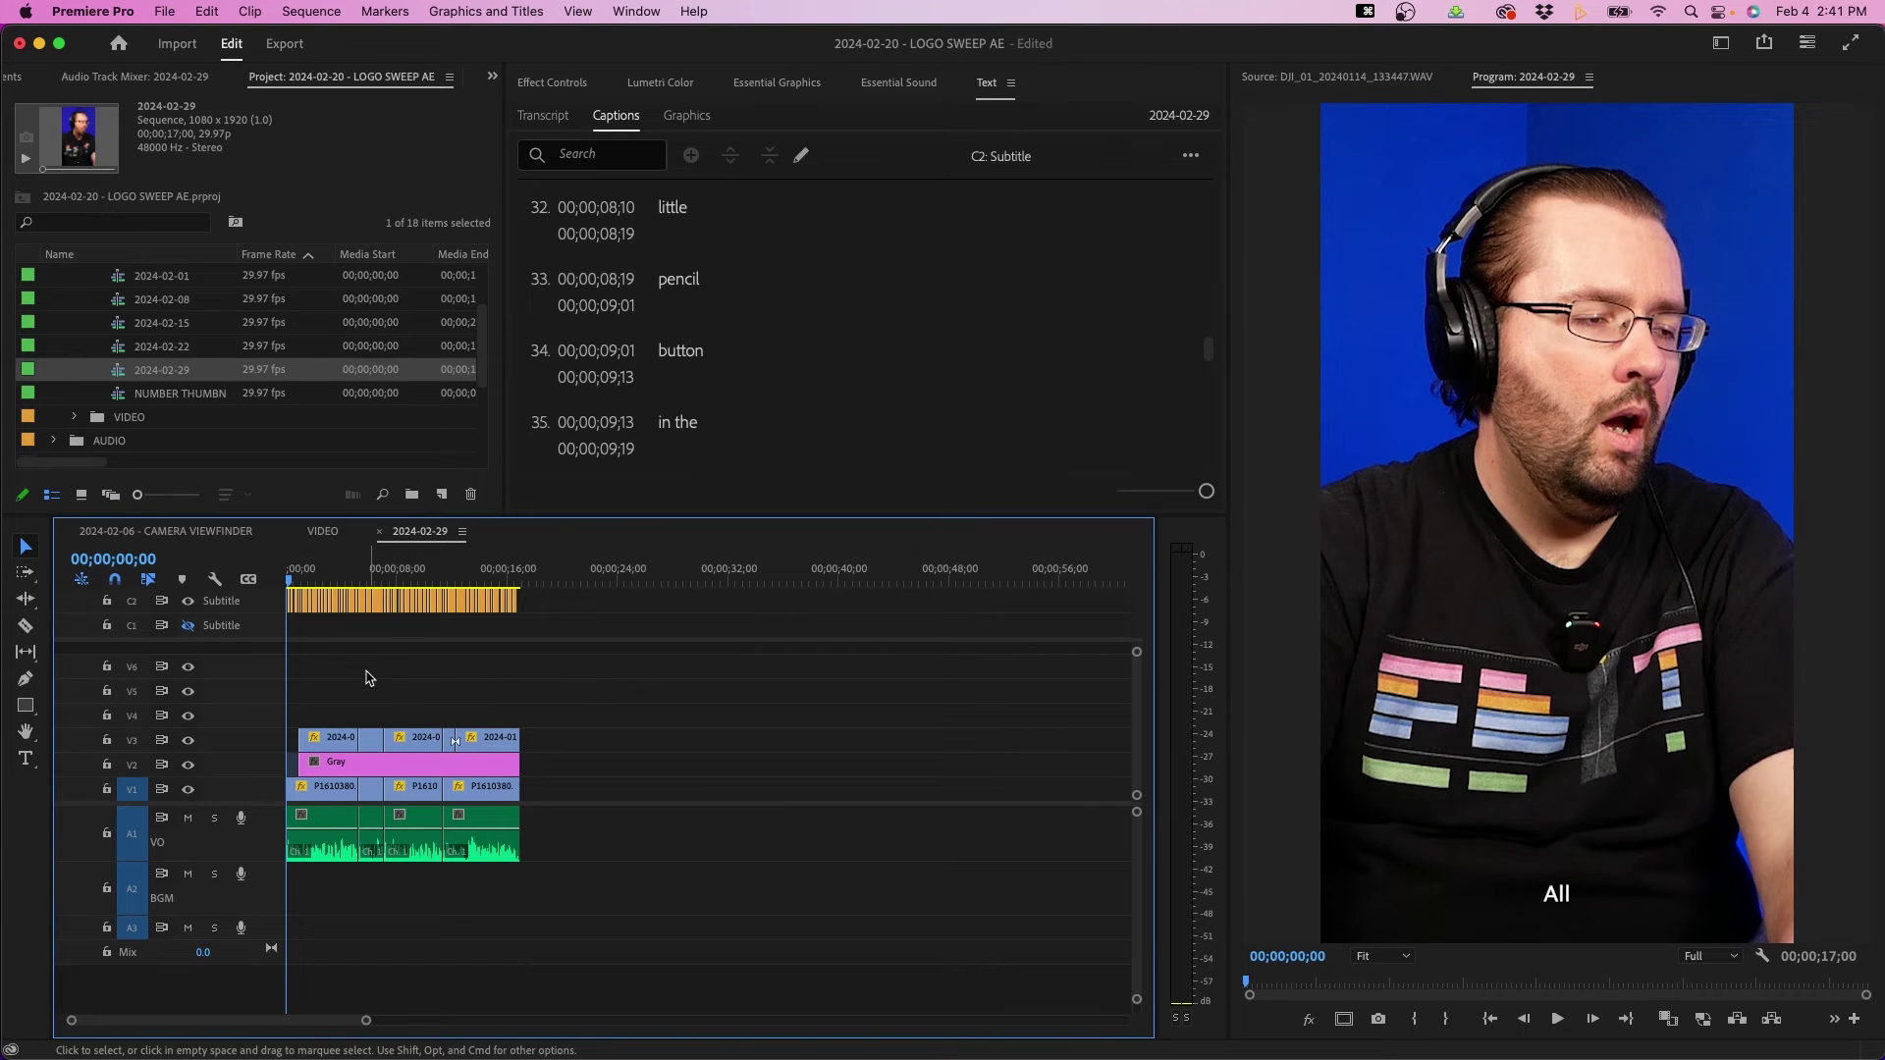
key("=")
key("=")
key("=")
key("=")
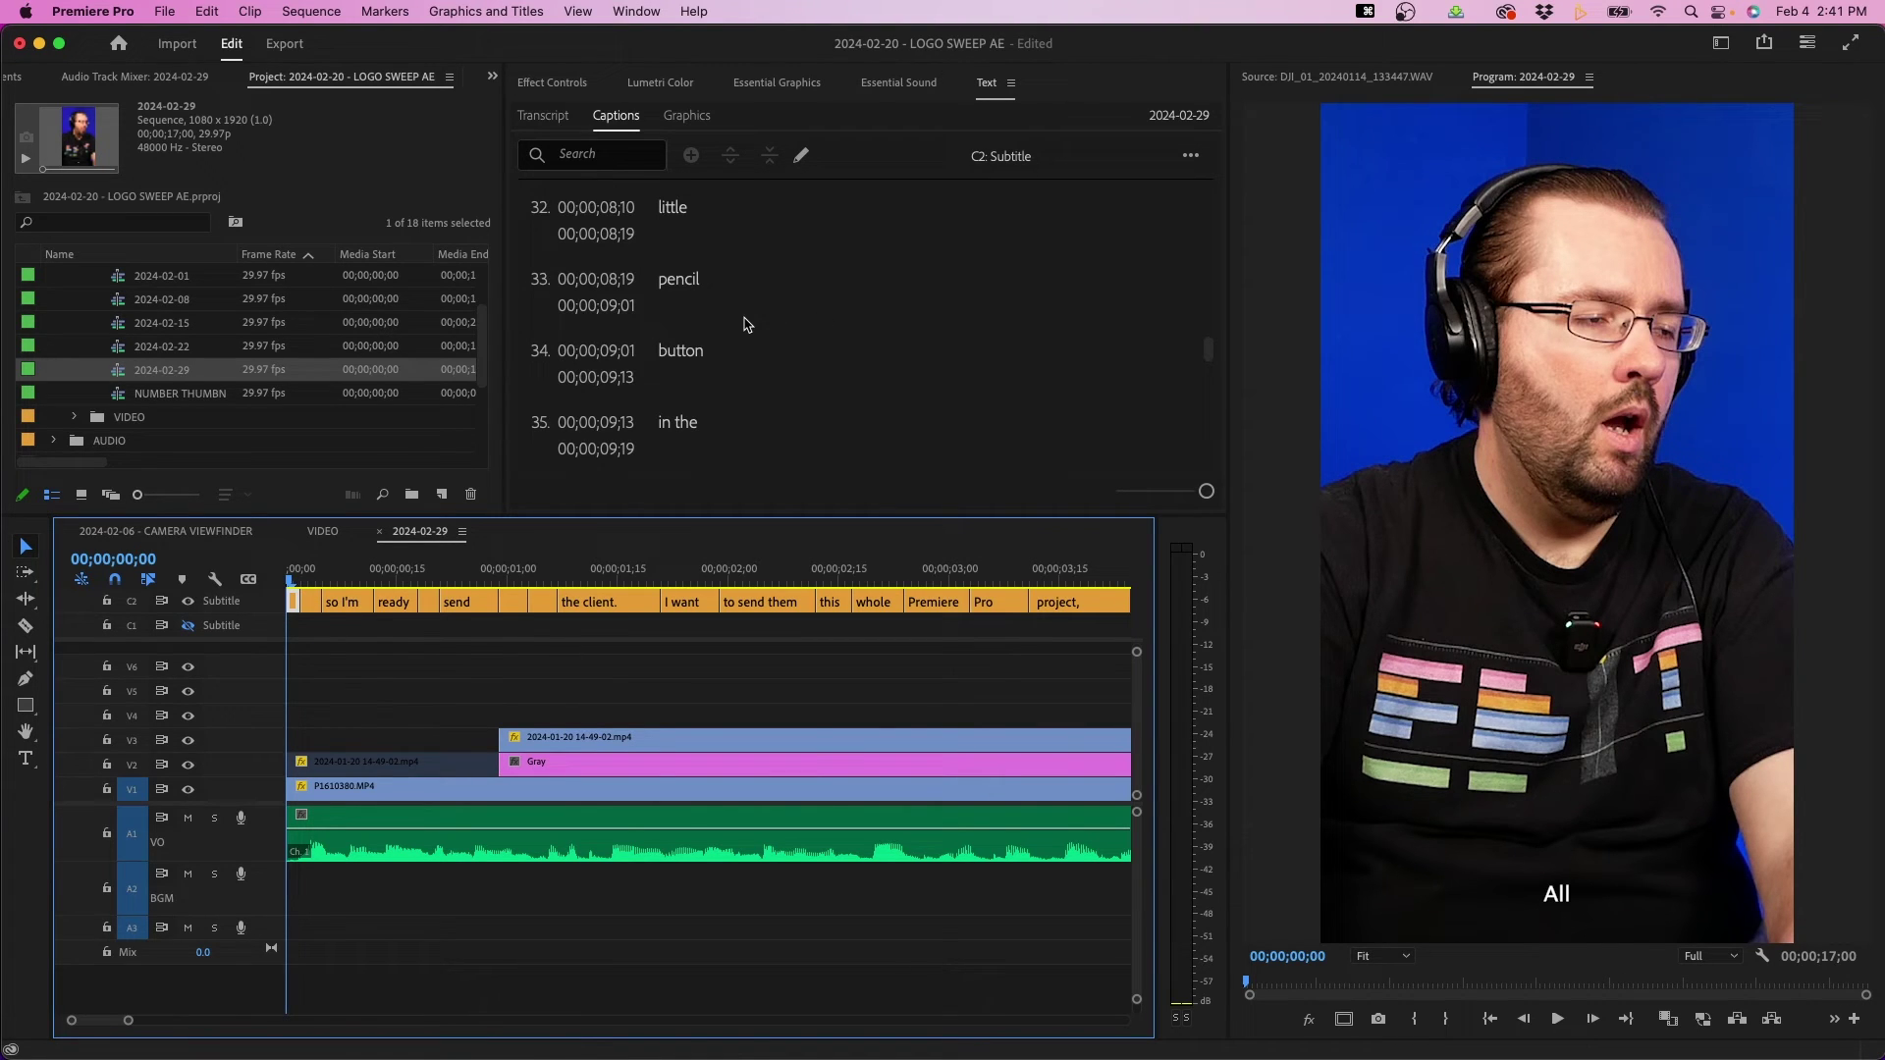
left_click(781, 84)
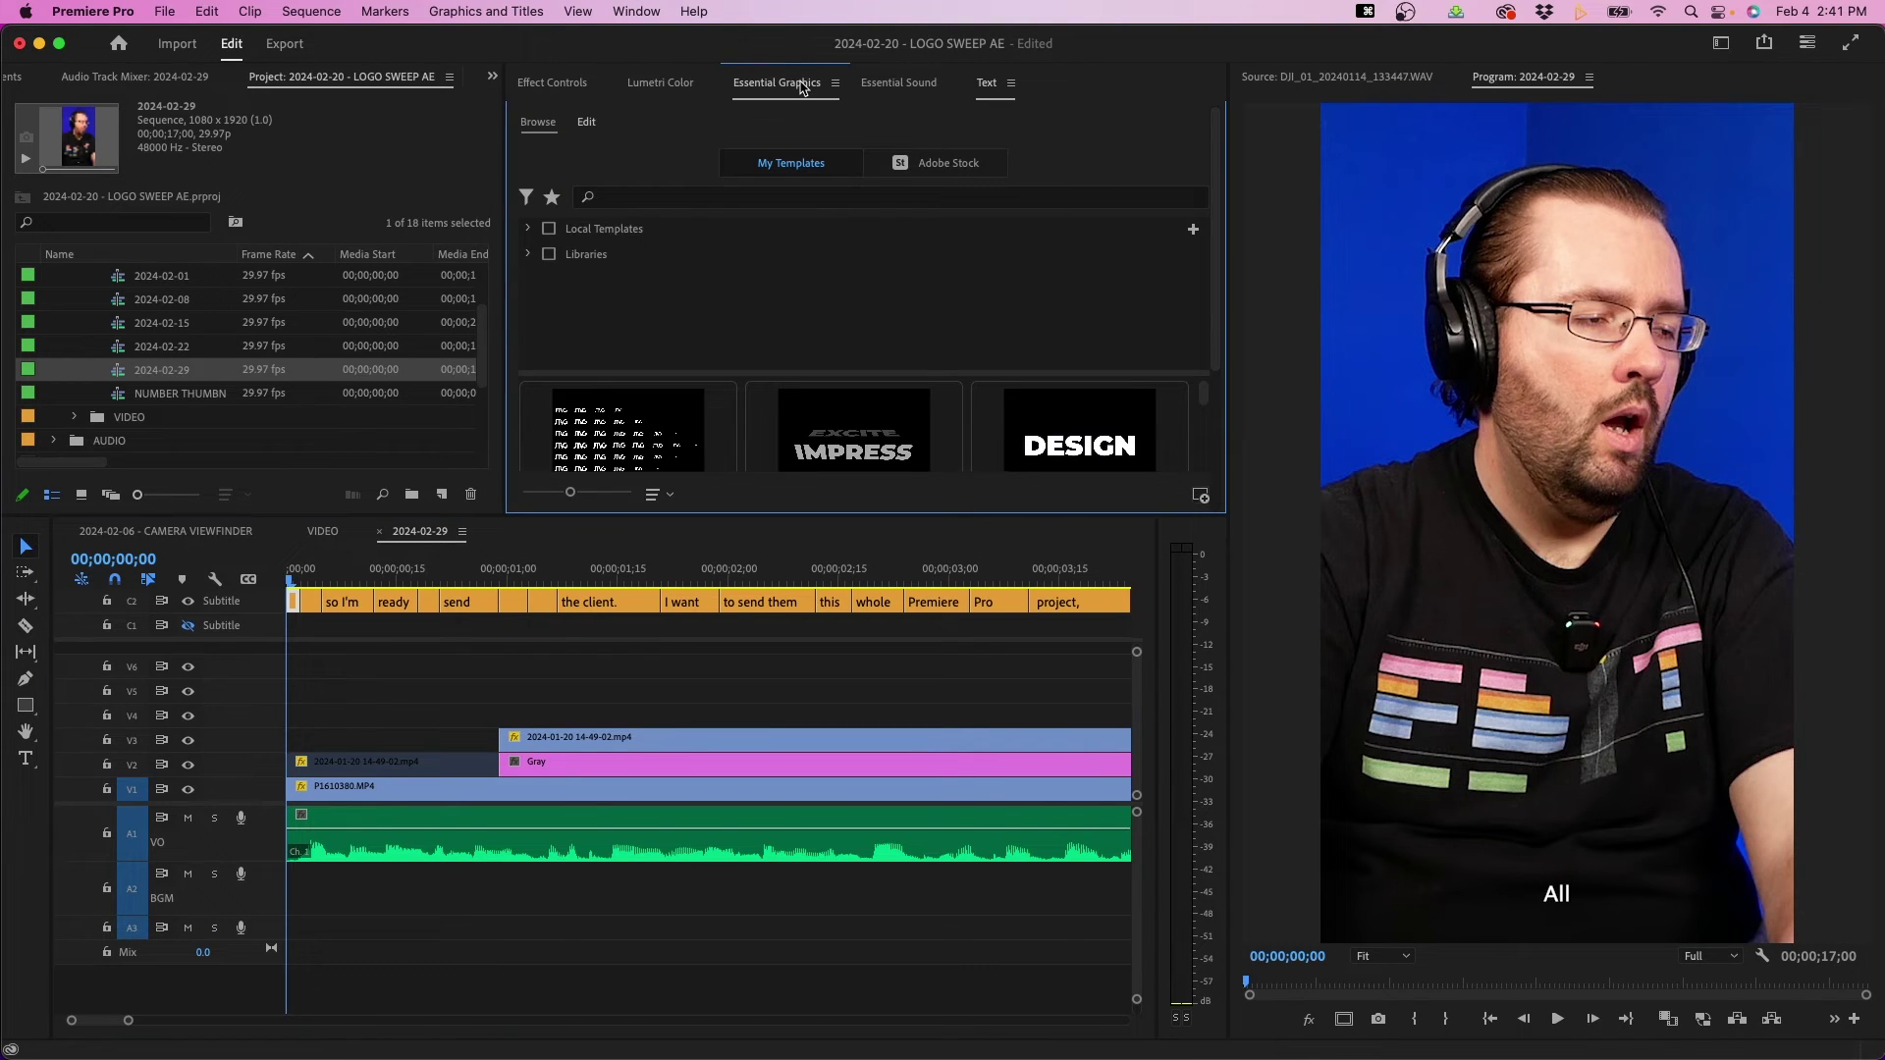
left_click(633, 11)
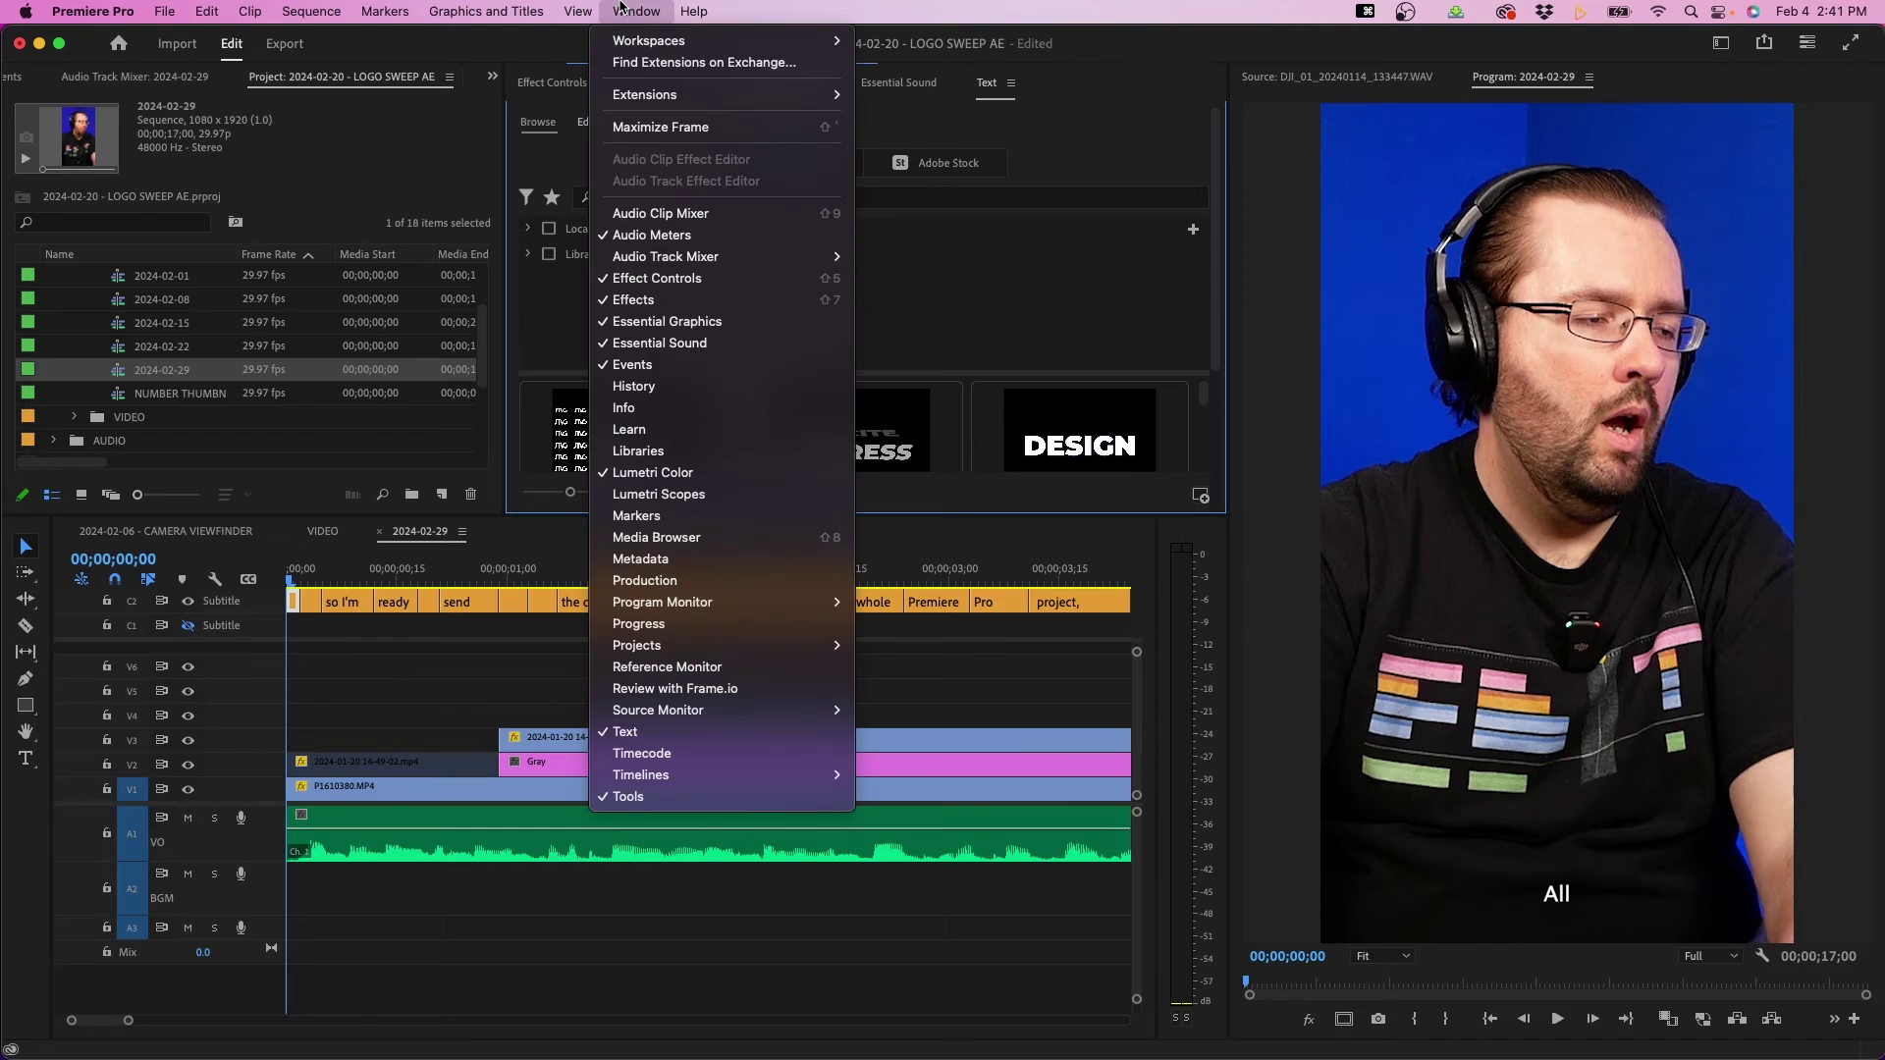
left_click(934, 285)
left_click(586, 122)
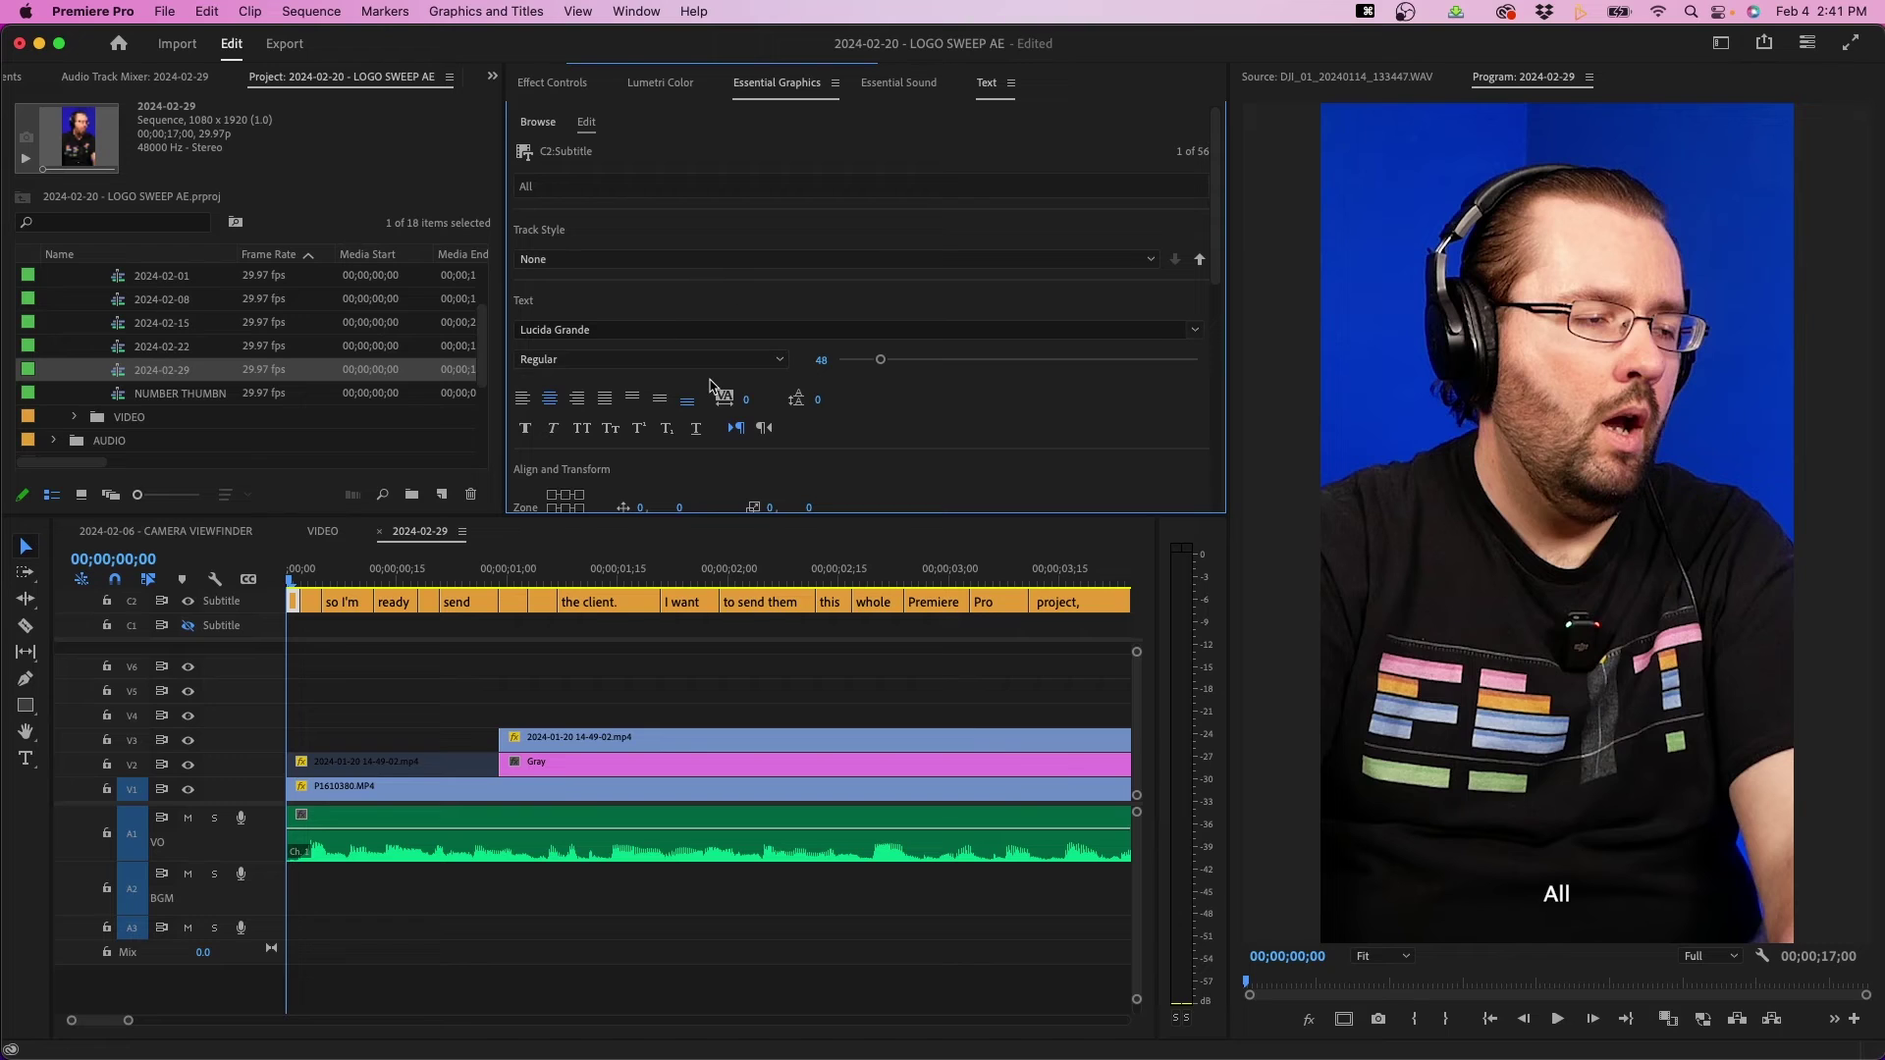
Step: Set the "All" caption's font to Impact and its size to 76
left_click(622, 329)
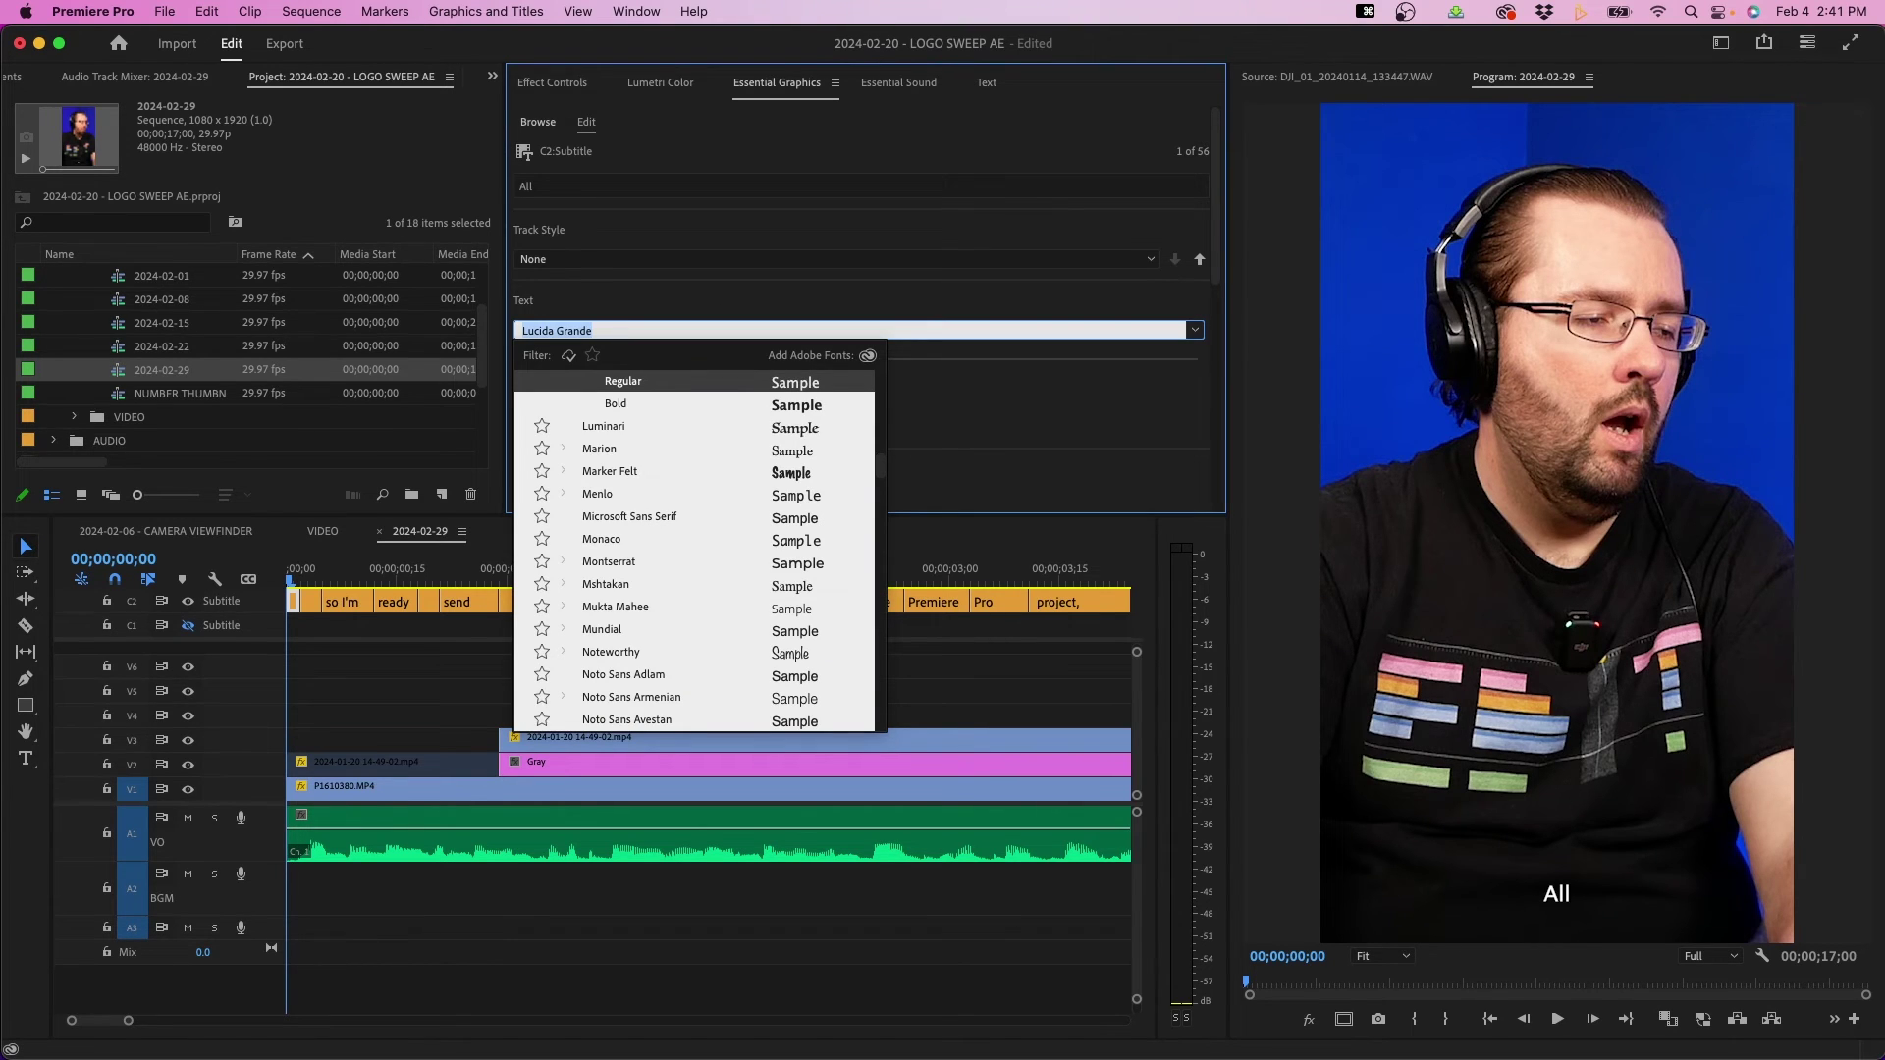
type("imp")
left_click(654, 383)
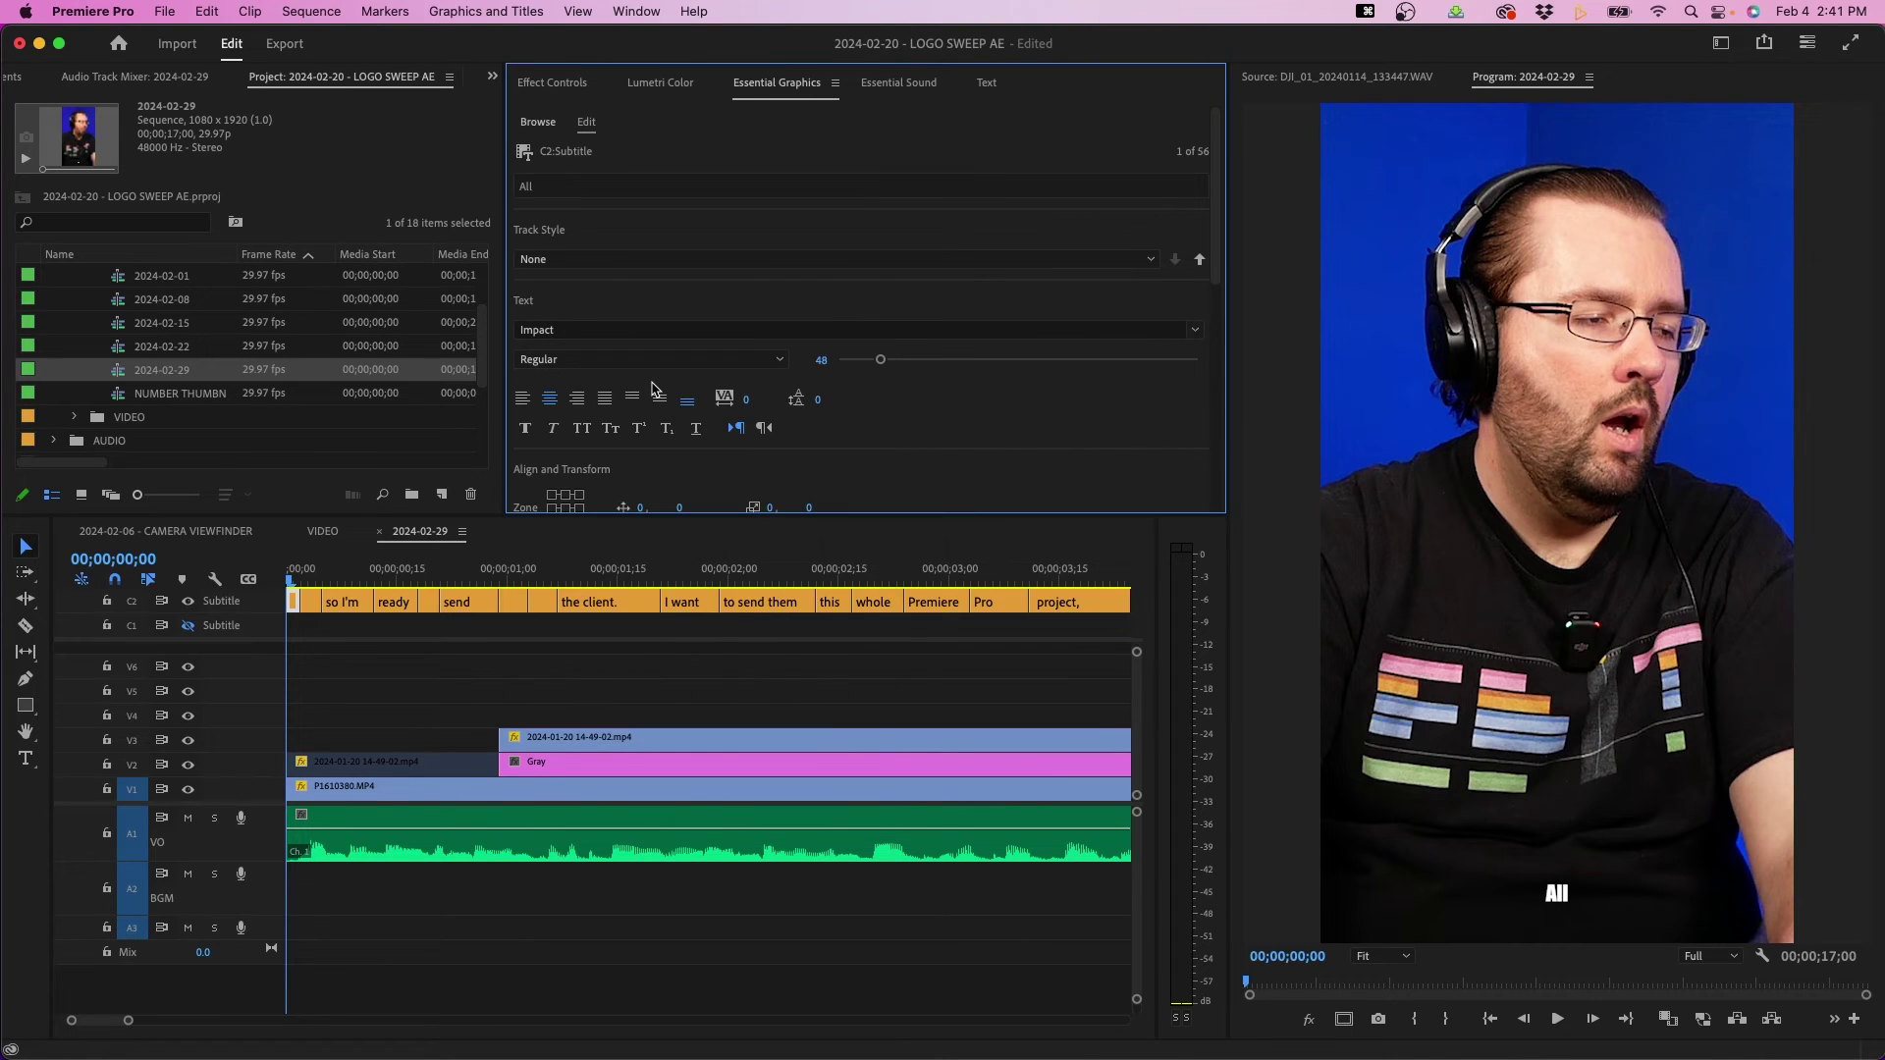
left_click(813, 357)
type("76")
key("Return")
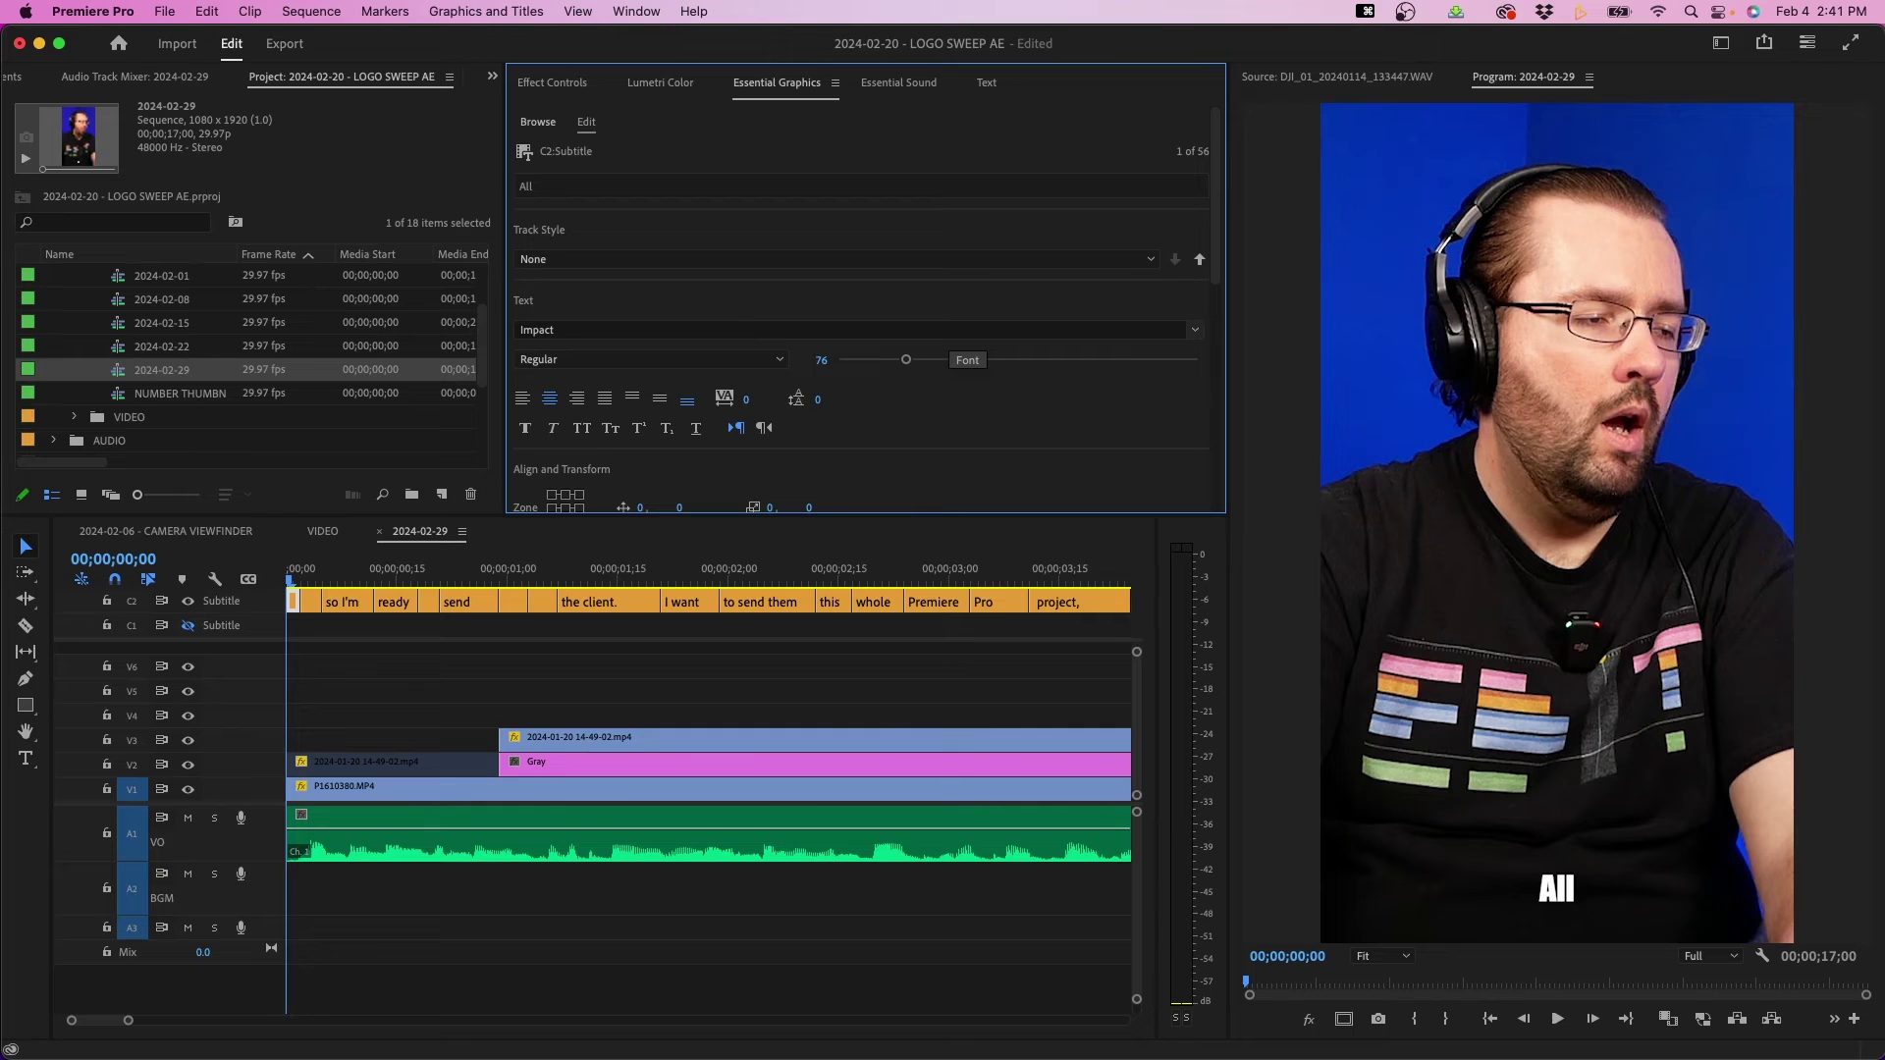
Step: Turn off the "All" caption's shadow, leave its background off, and enable a black outer stroke
scroll(1102, 429, "down", 10)
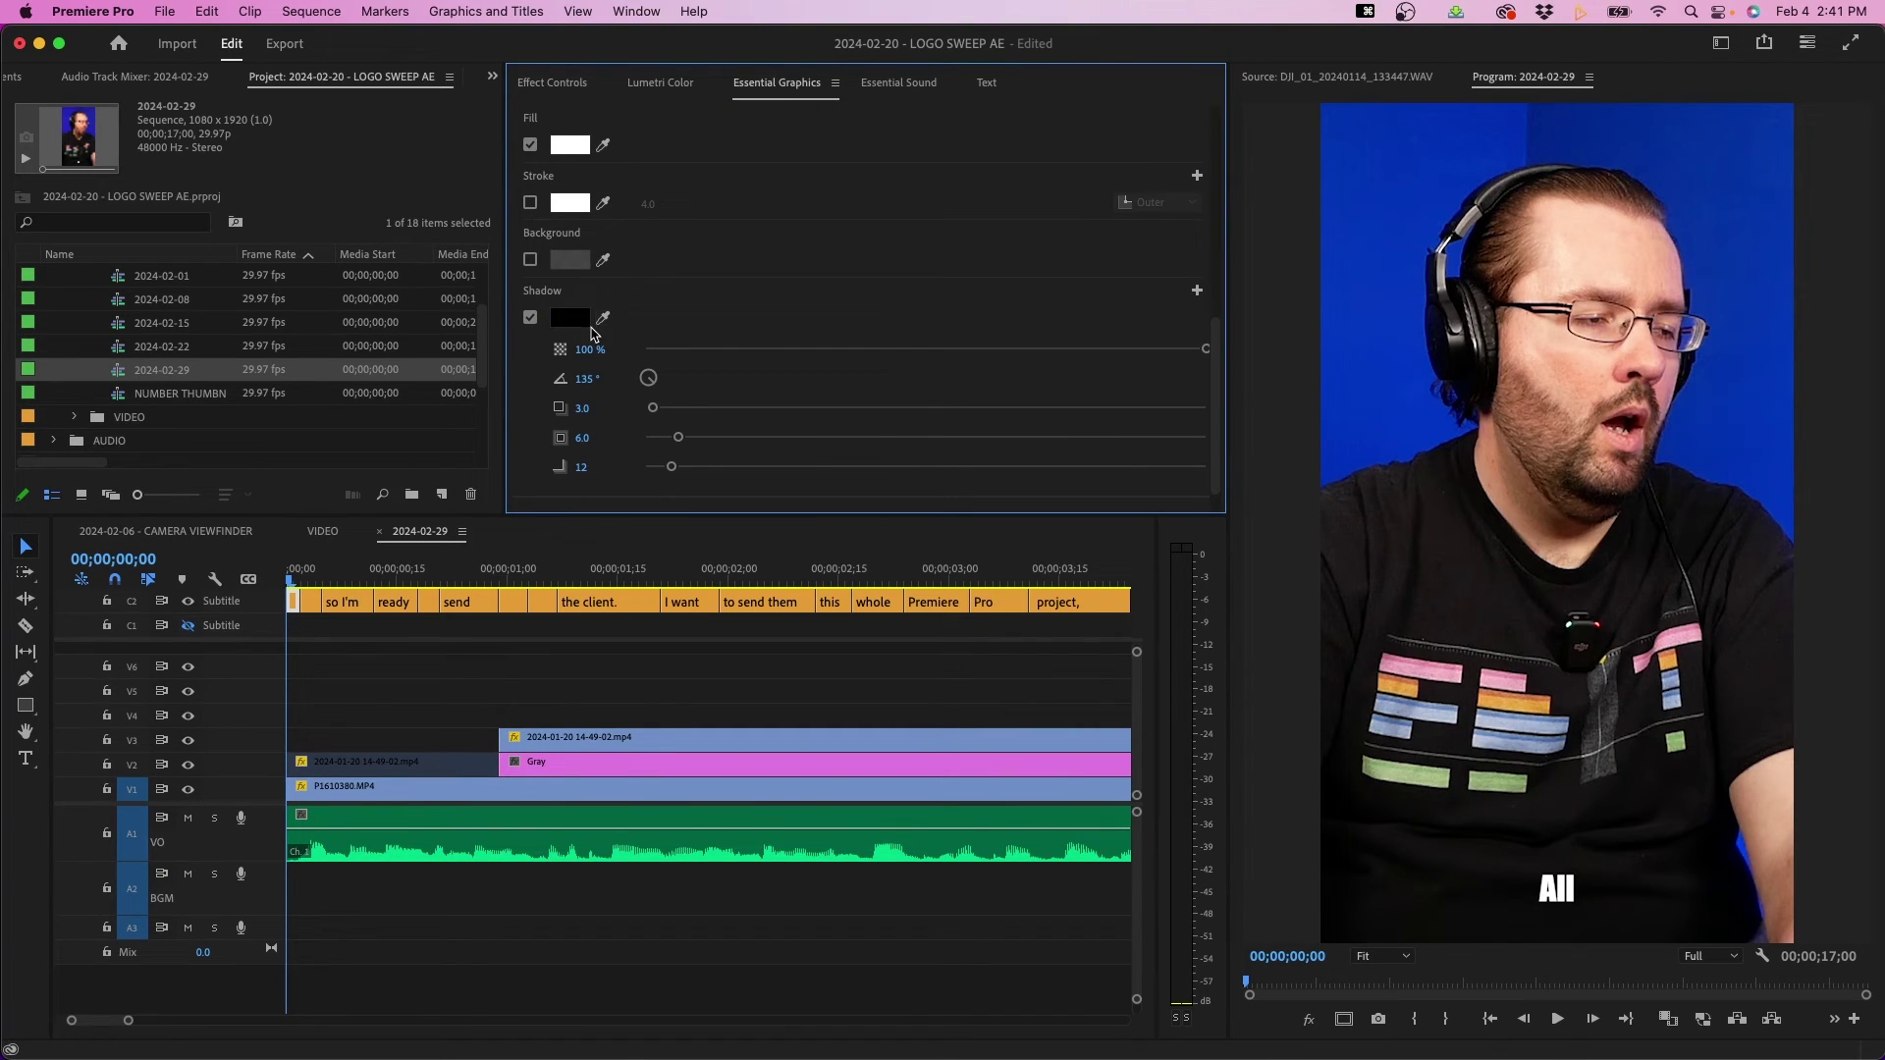
left_click(530, 318)
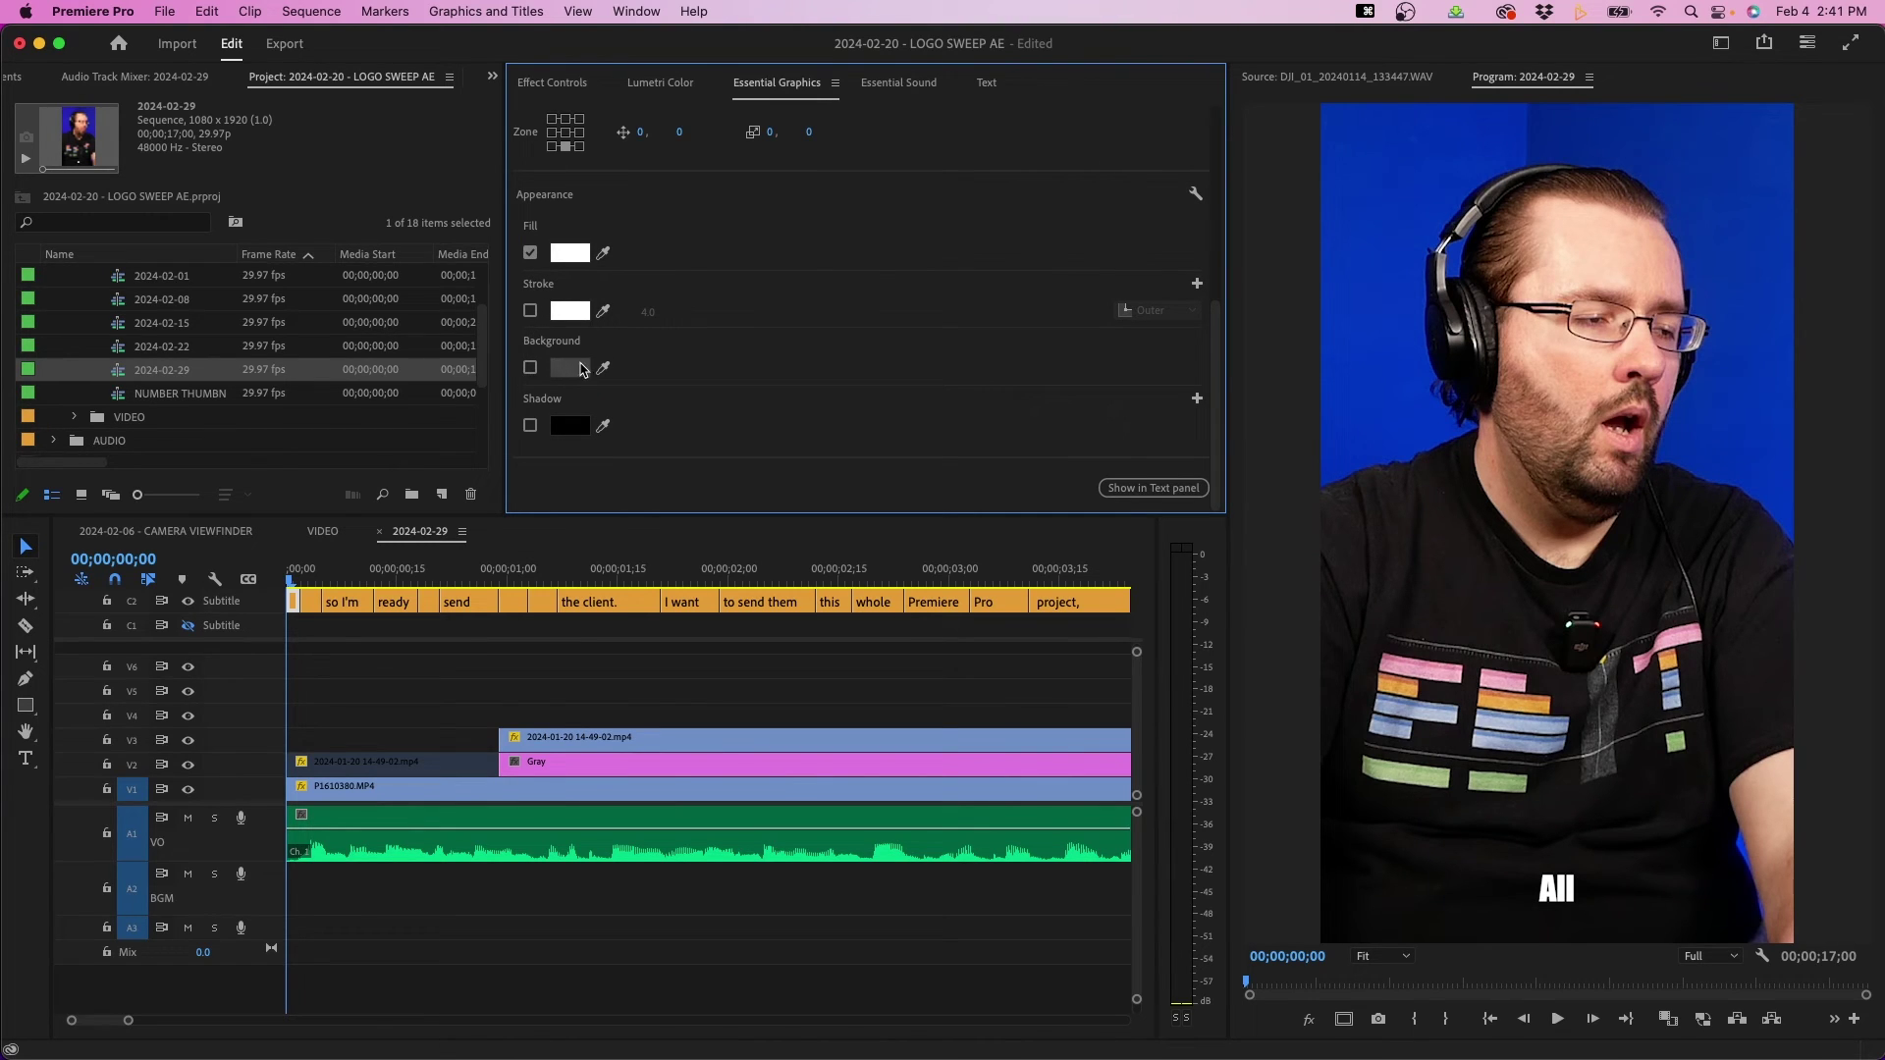
left_click(530, 368)
left_click(530, 368)
left_click(530, 310)
left_click(569, 311)
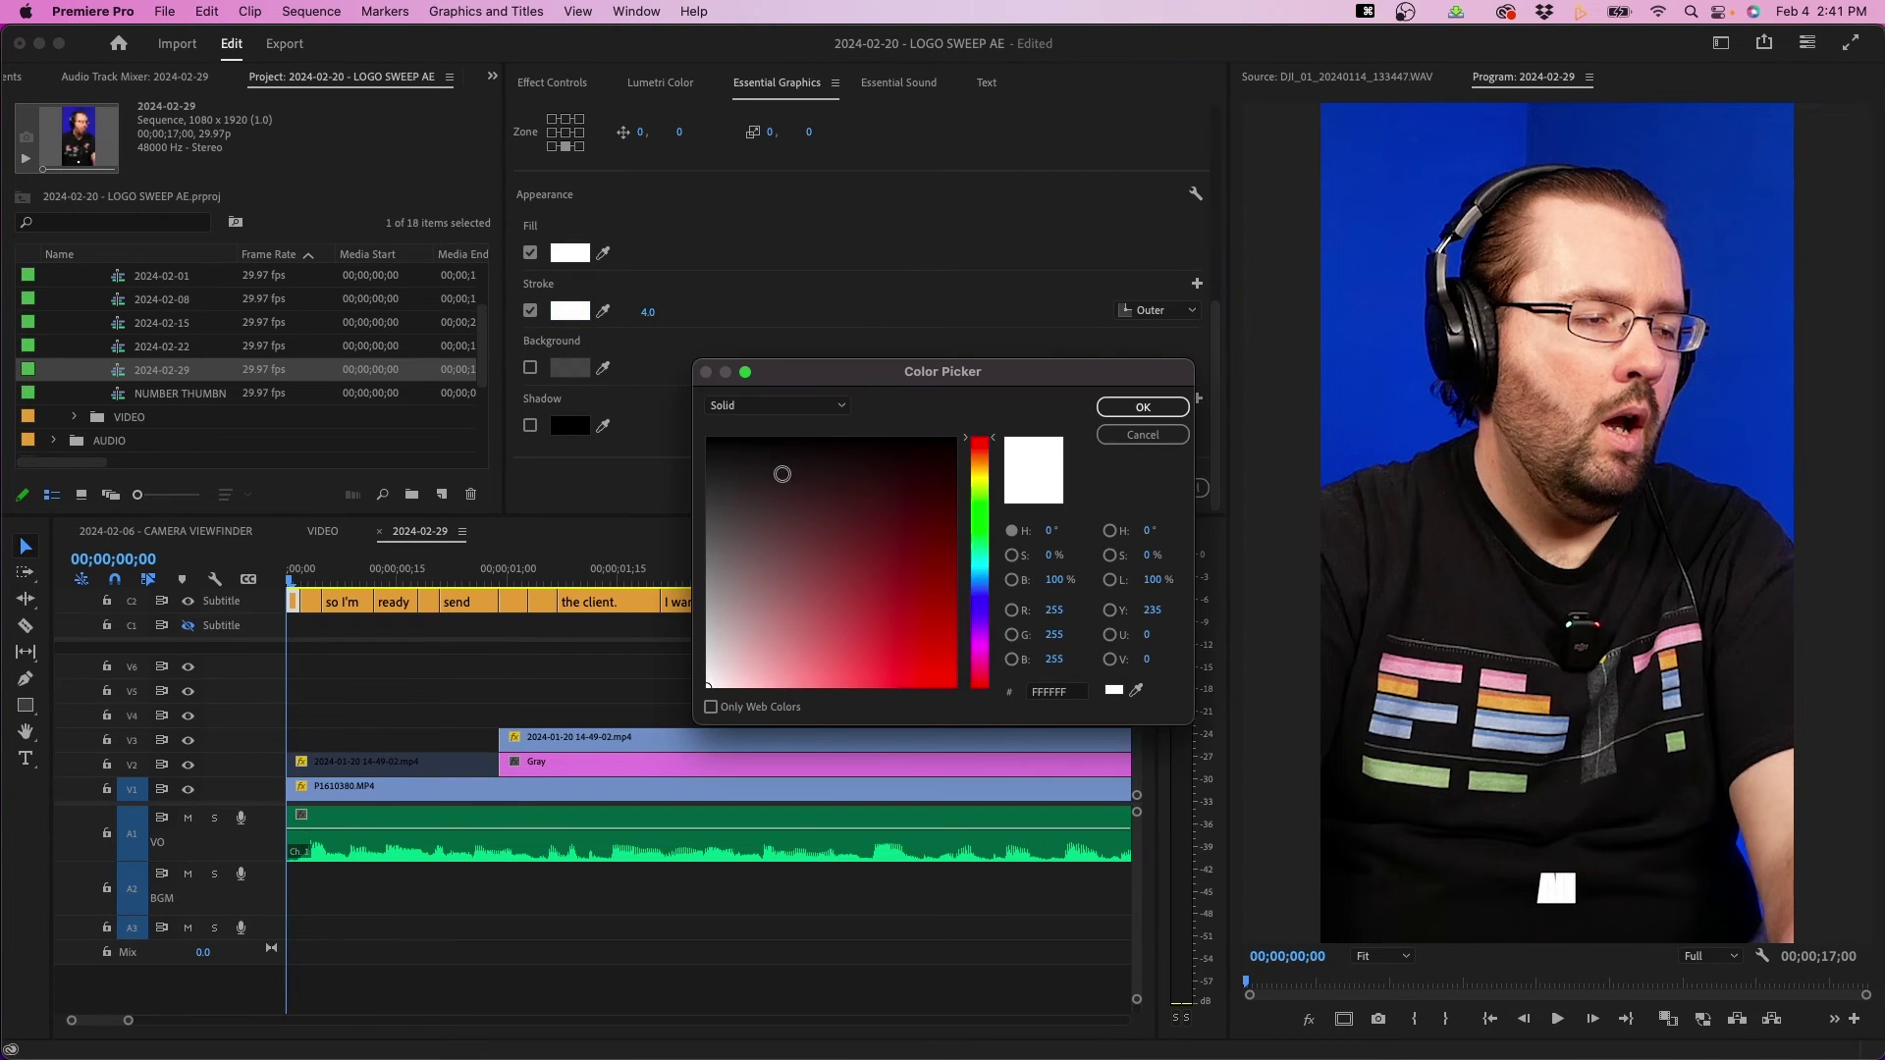
left_click_drag(782, 475, 666, 349)
left_click(1128, 405)
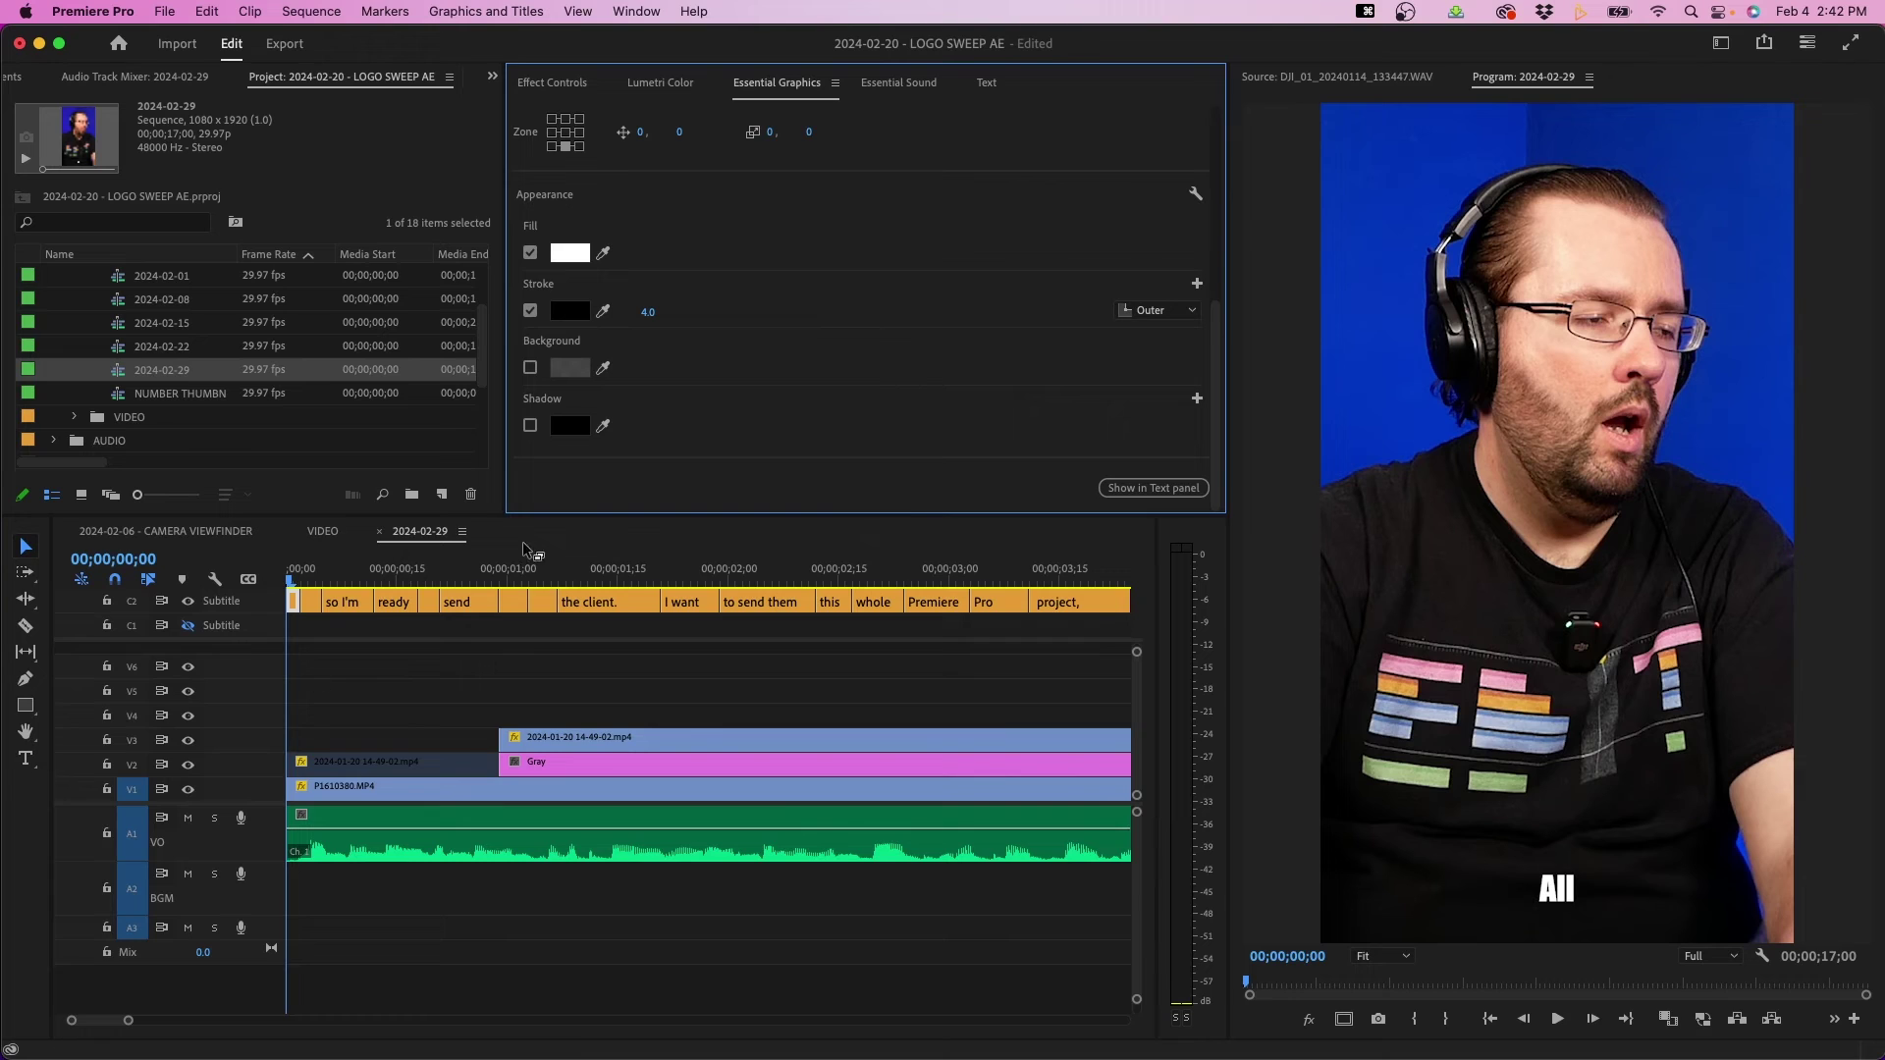
Step: Compare the styling of the "right," and "so I'm" captions with the first one, and return to the sequence start
left_click(307, 576)
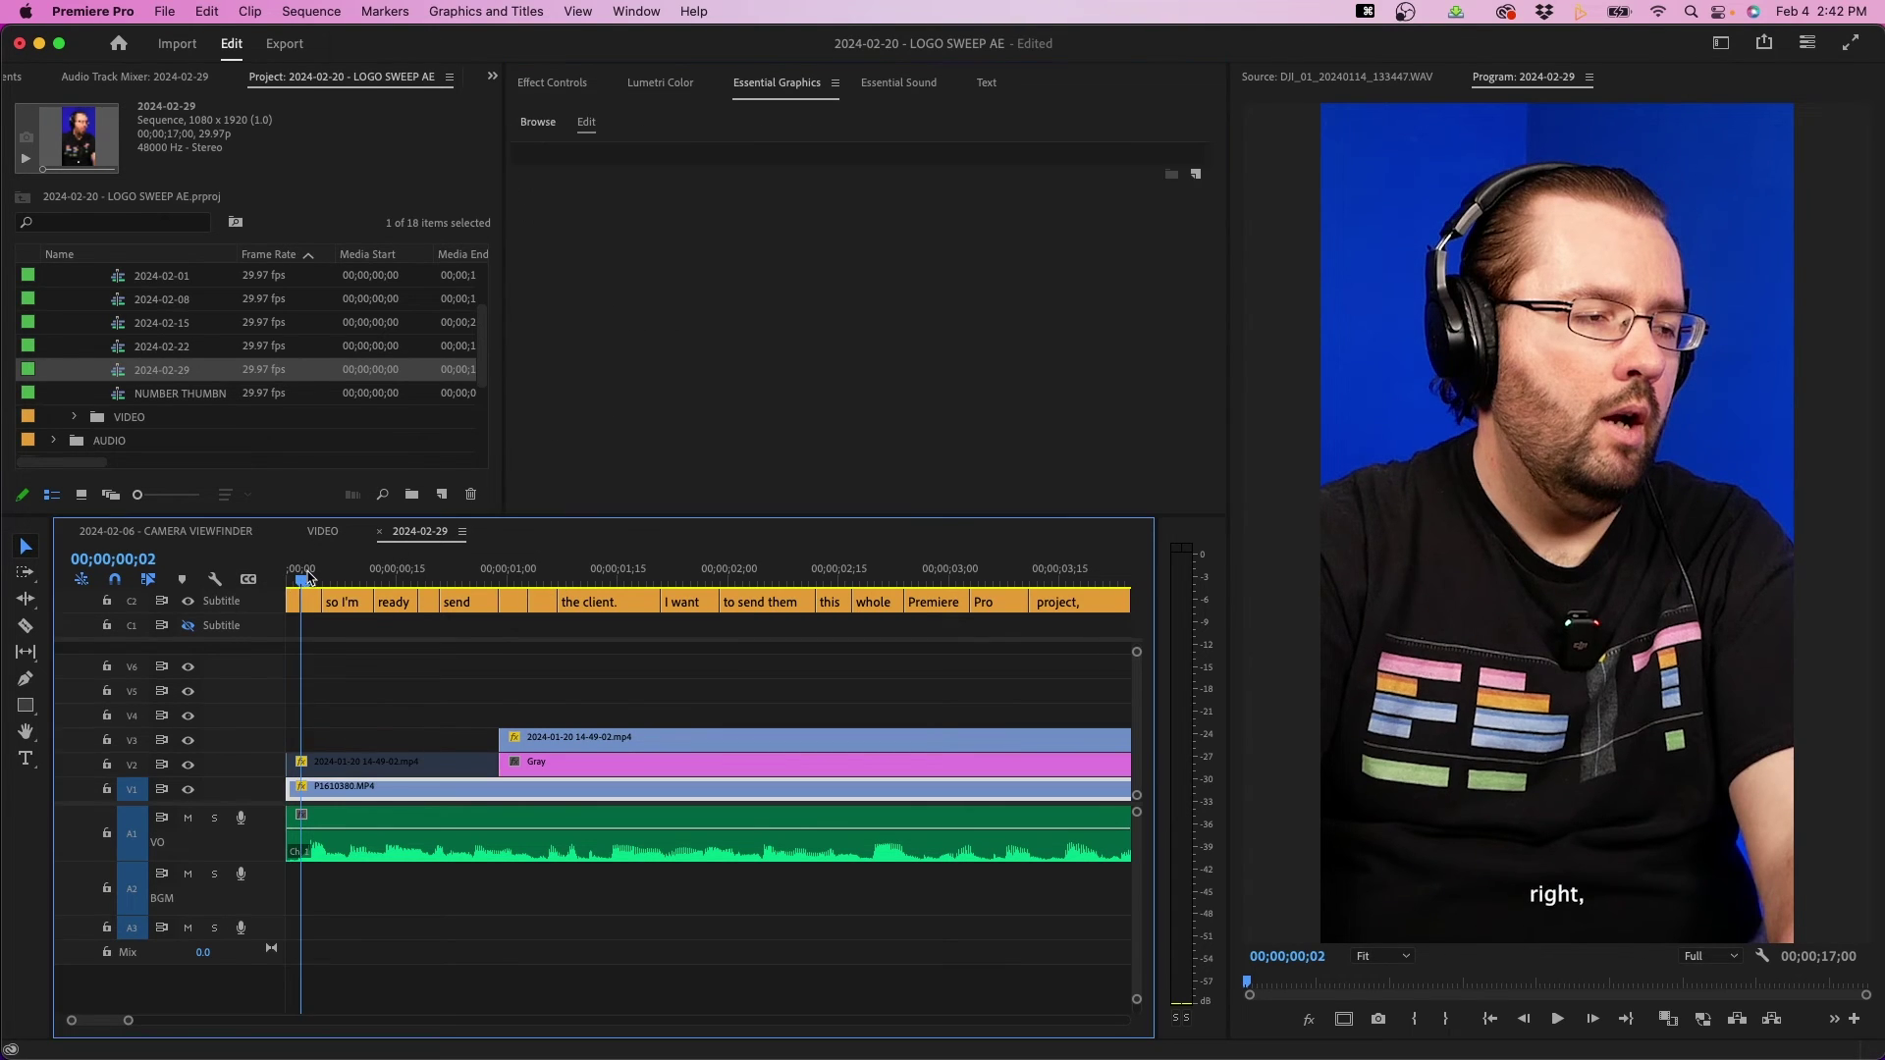
left_click(338, 576)
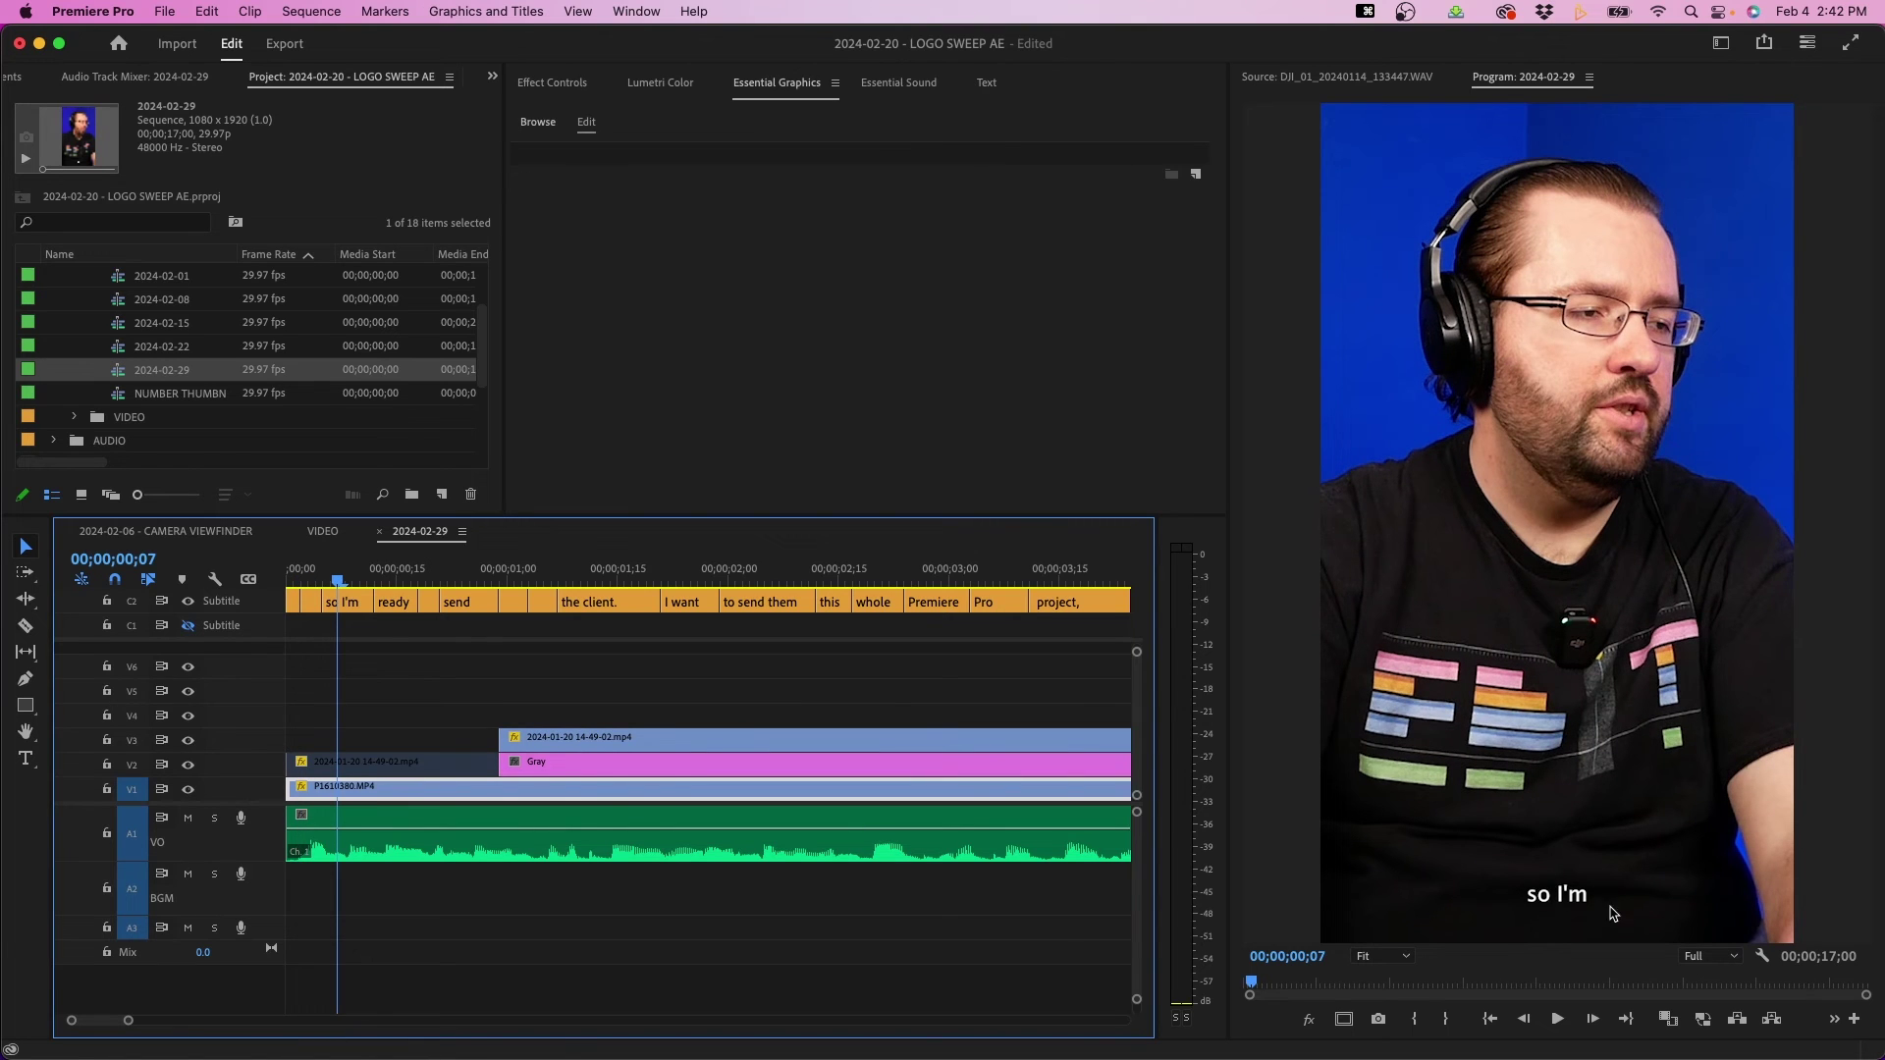
left_click(300, 578)
left_click(289, 578)
Step: Push the "All" caption's style attributes to all captions on the track
left_click(293, 602)
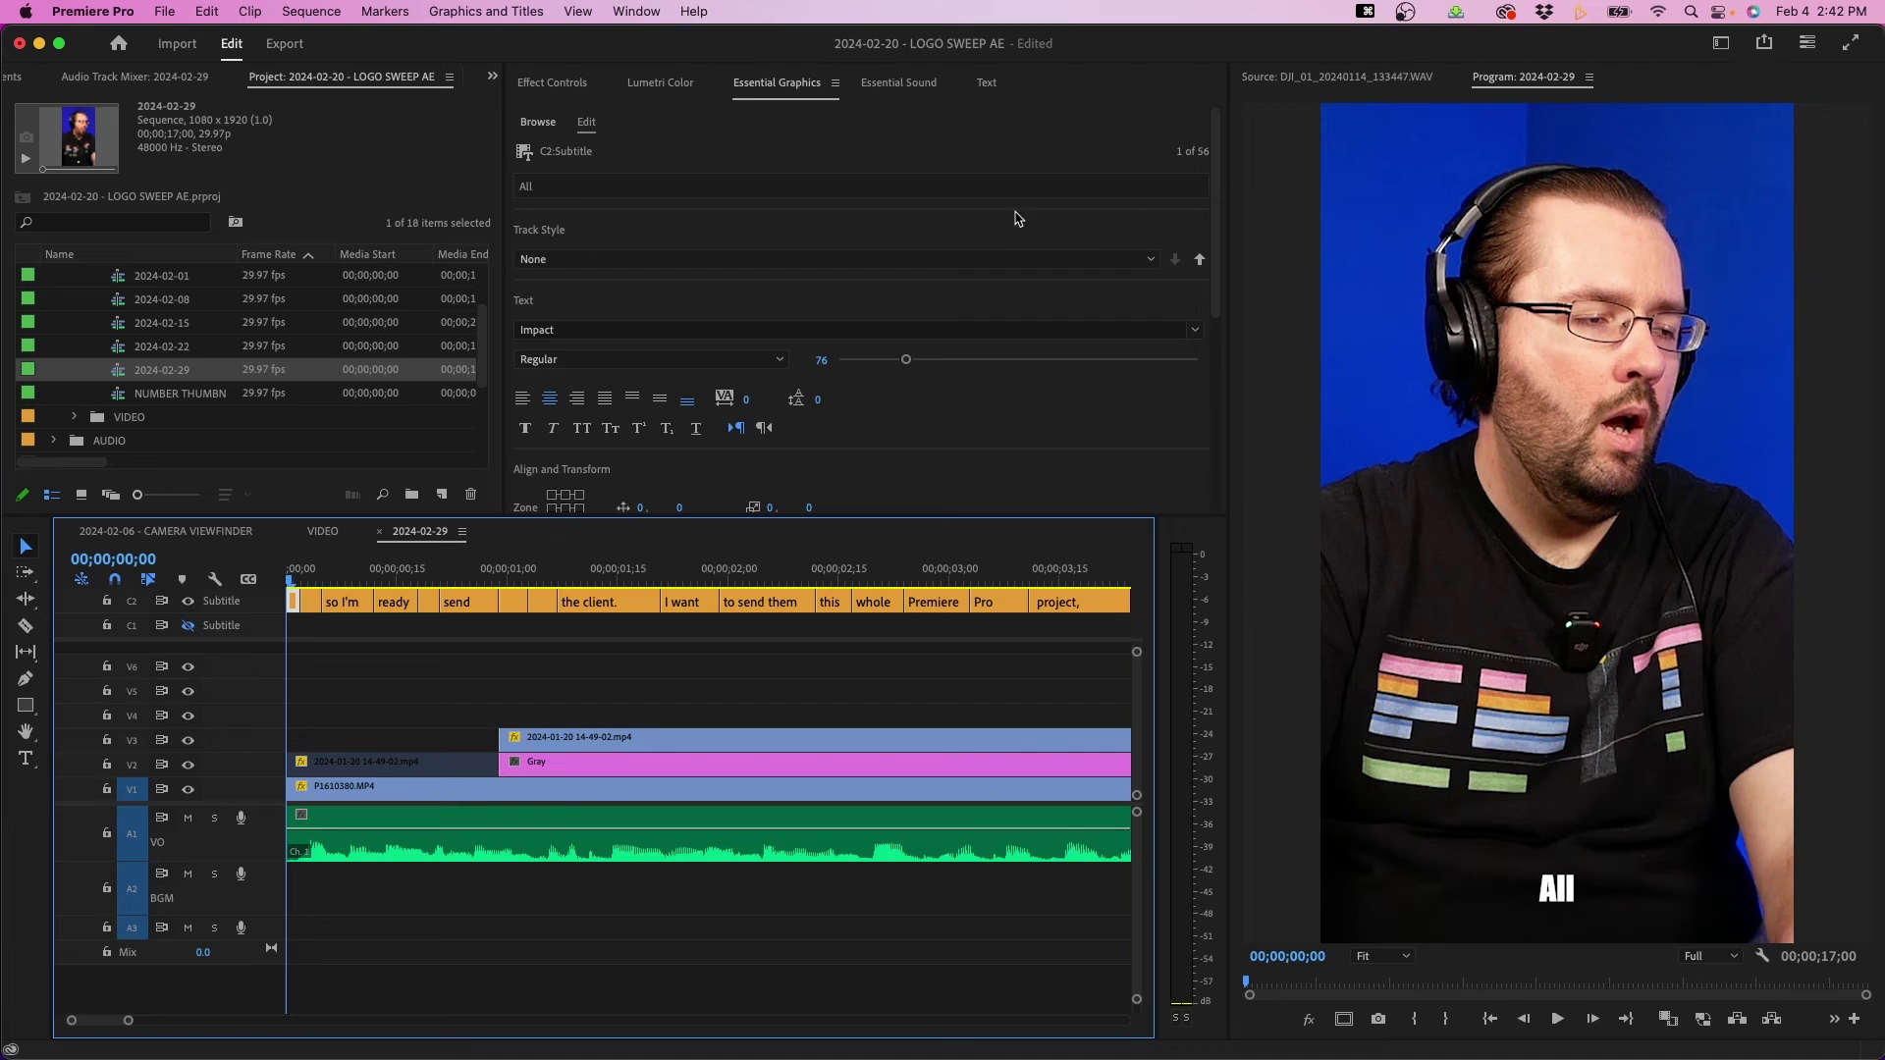
left_click(1199, 263)
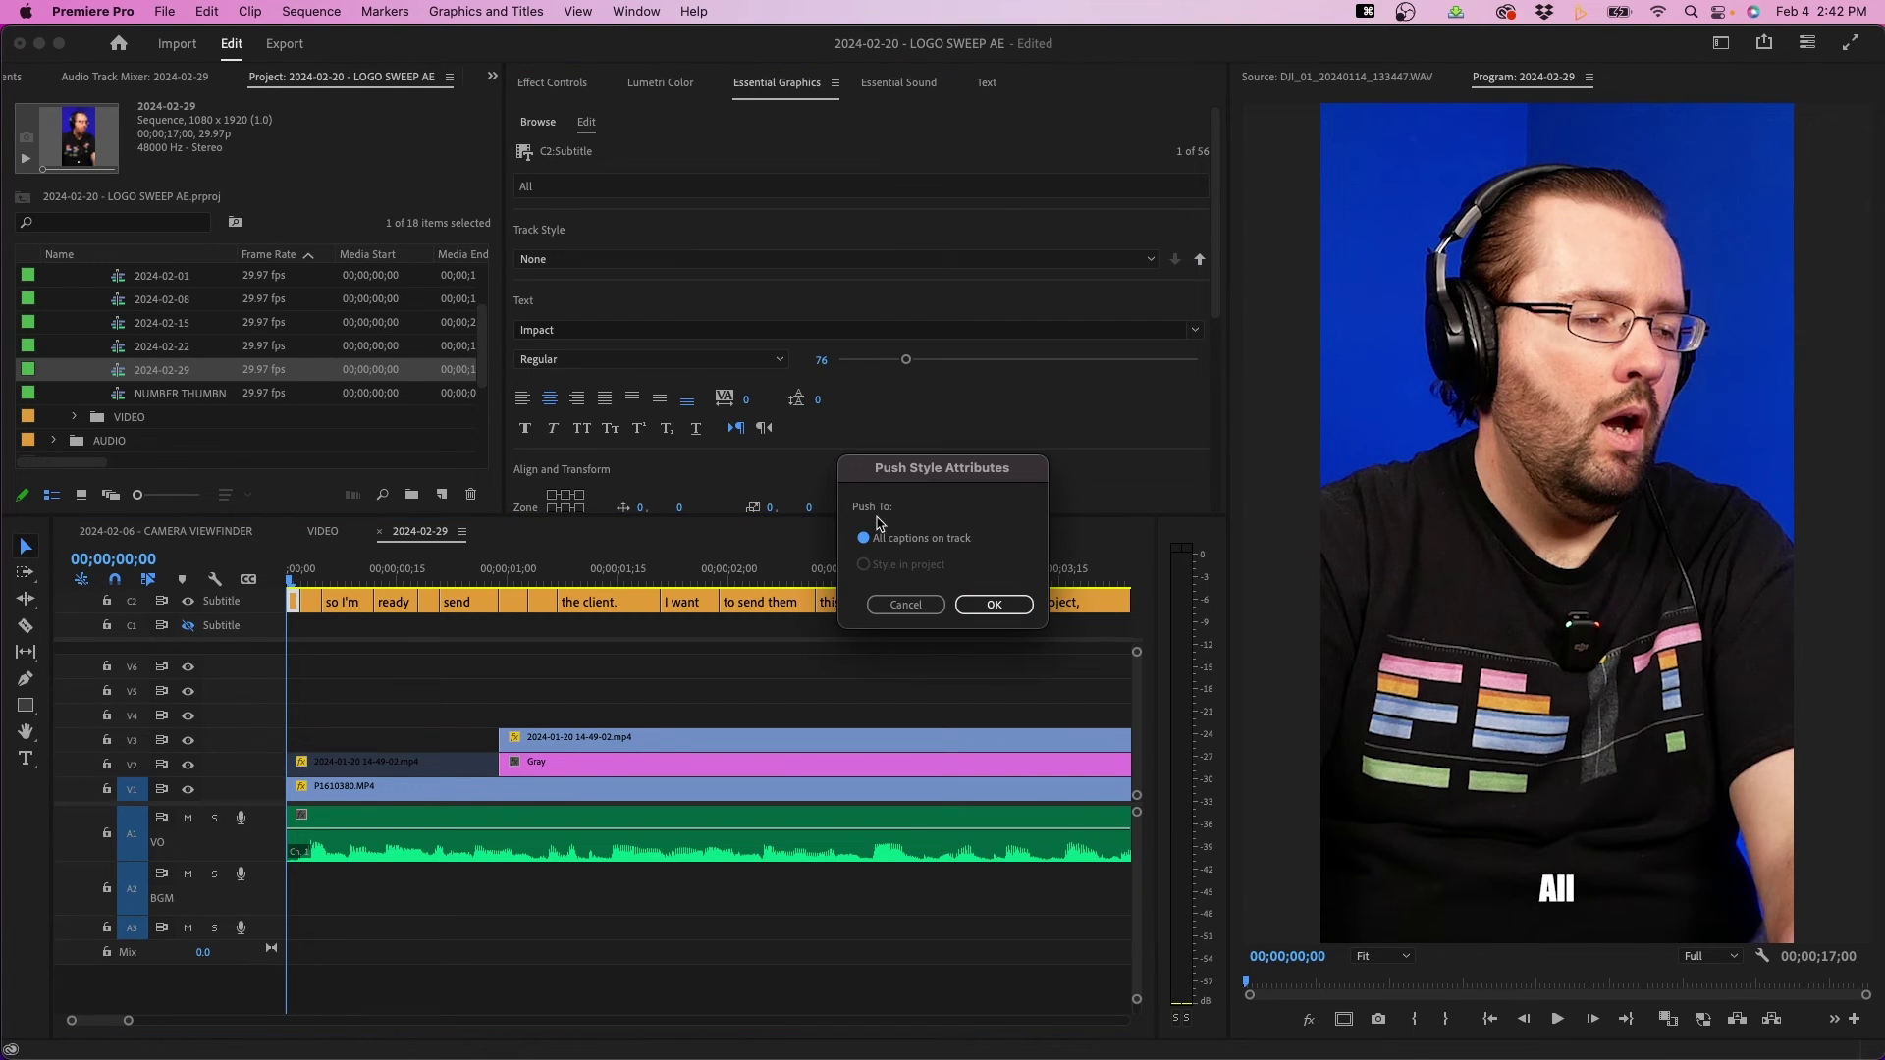
left_click(994, 606)
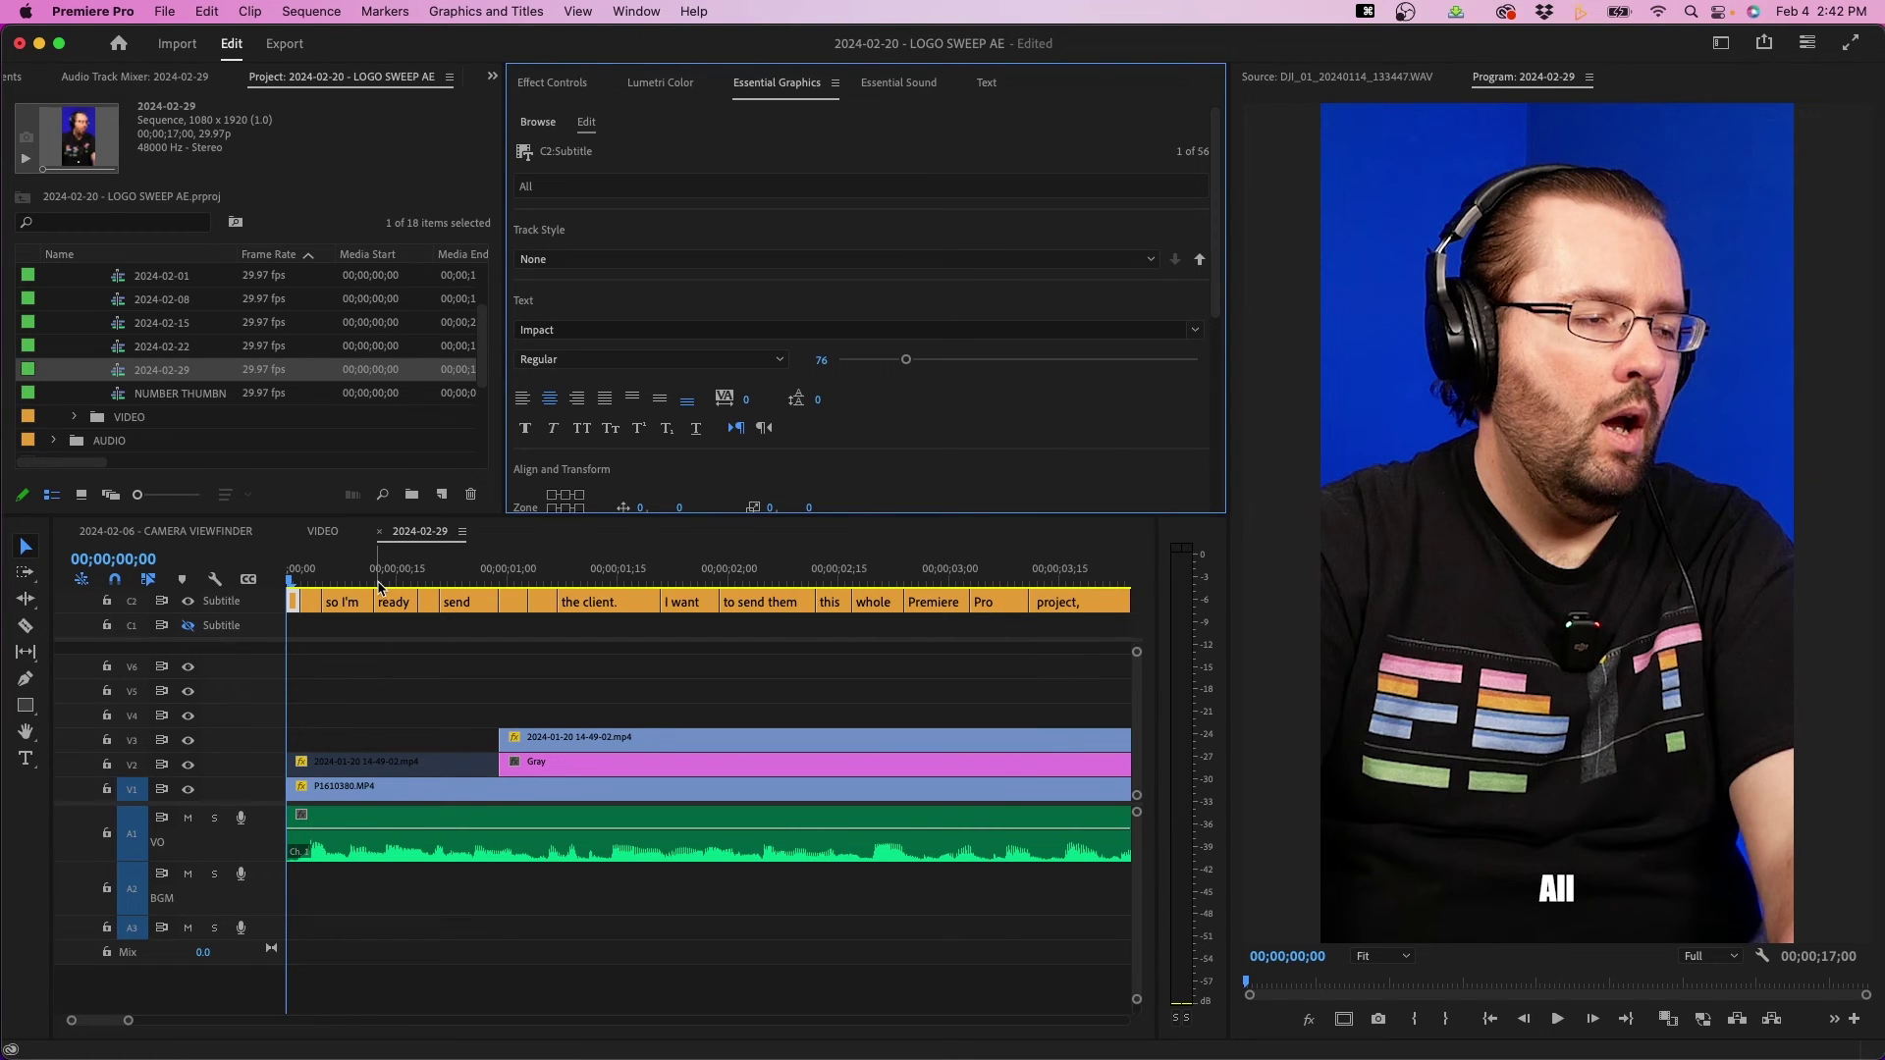
Step: Scrub between the first captions and "the client." to check their styling, and select the "so I'm" caption
left_click_drag(331, 583, 617, 586)
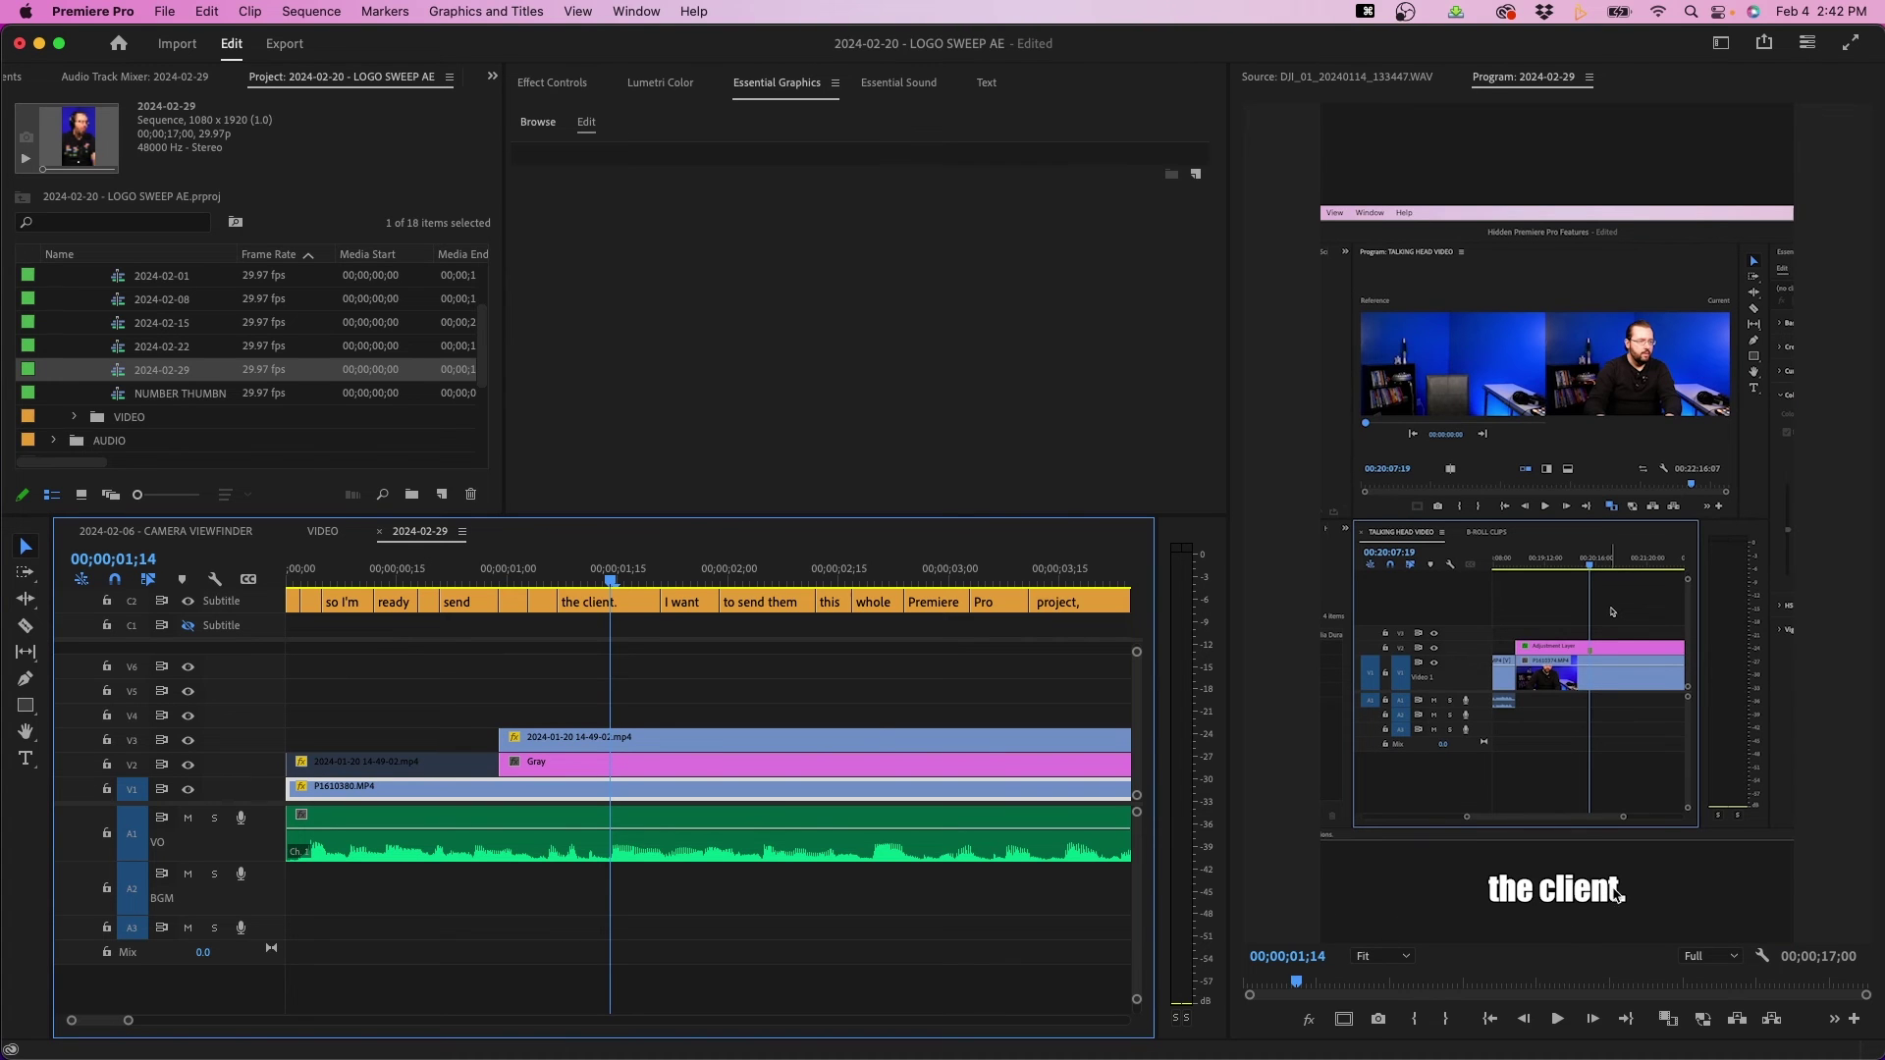
left_click_drag(691, 572, 454, 546)
key("shift+Left")
key("shift+Left")
key("shift+Left")
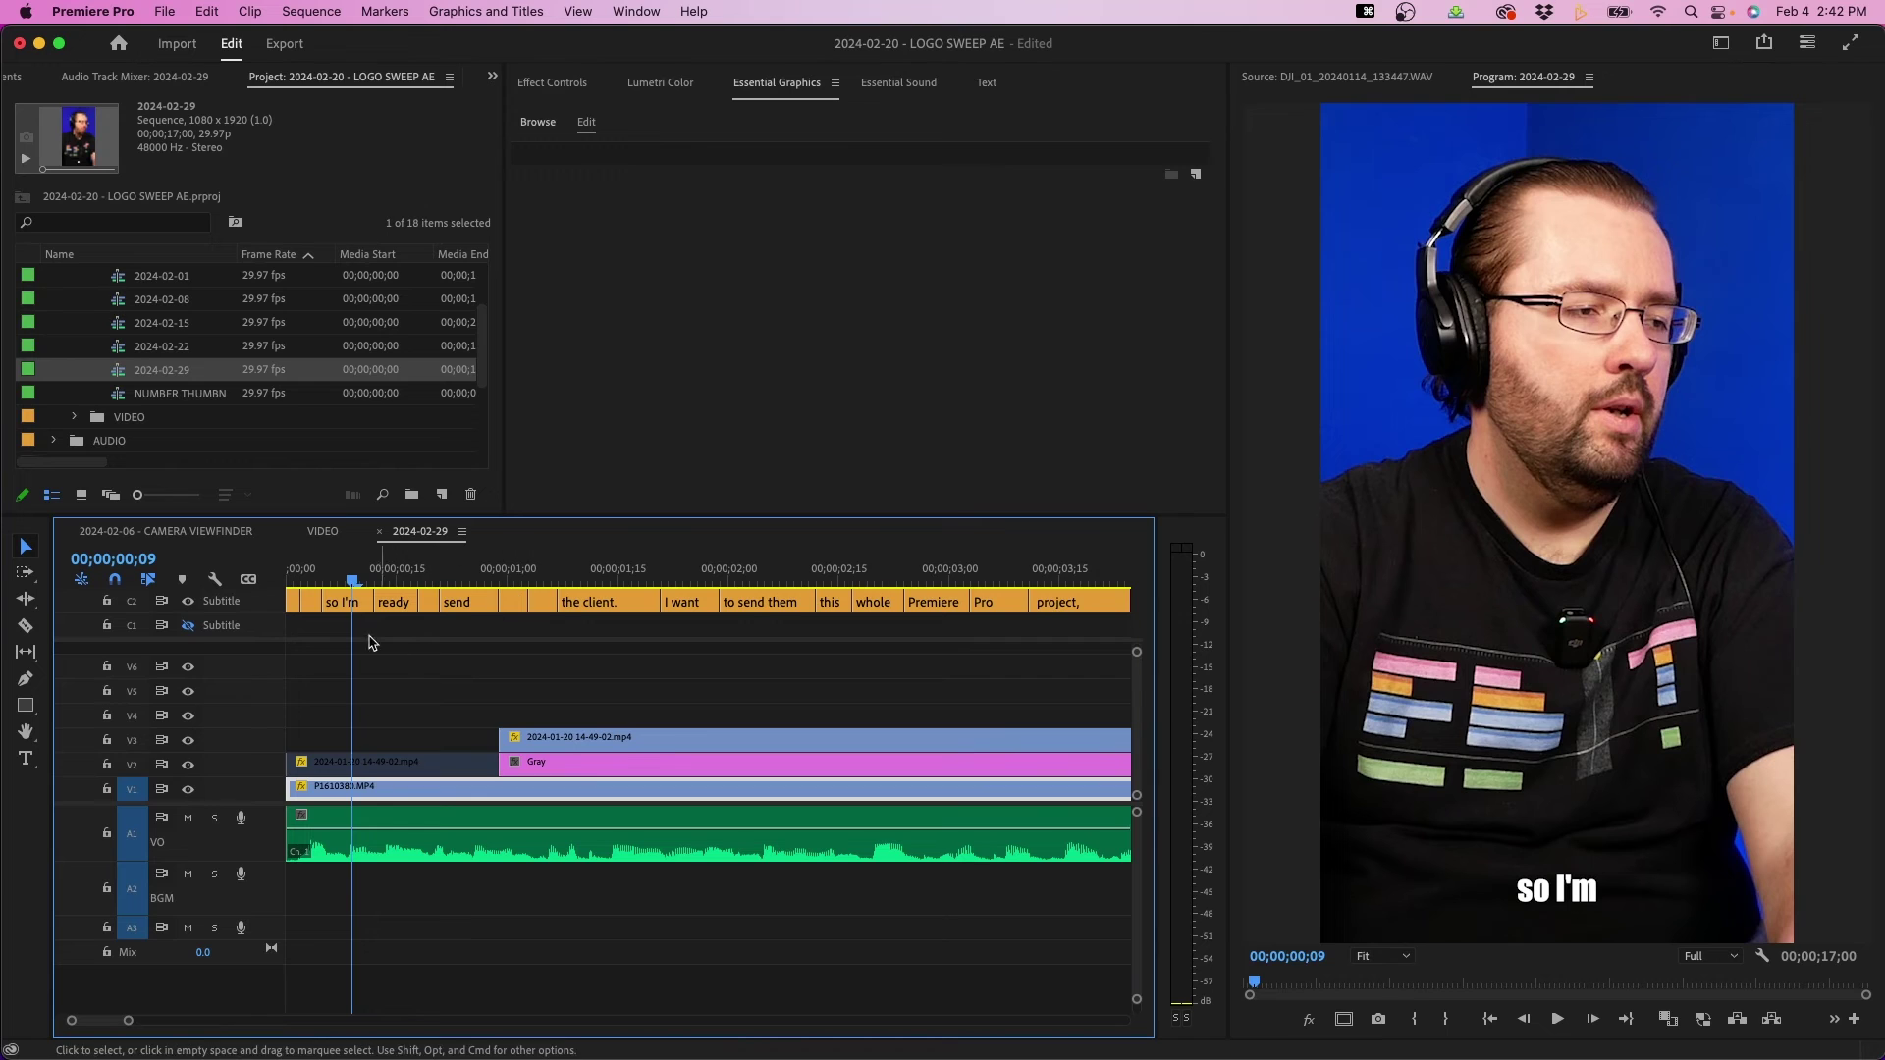
key("Left")
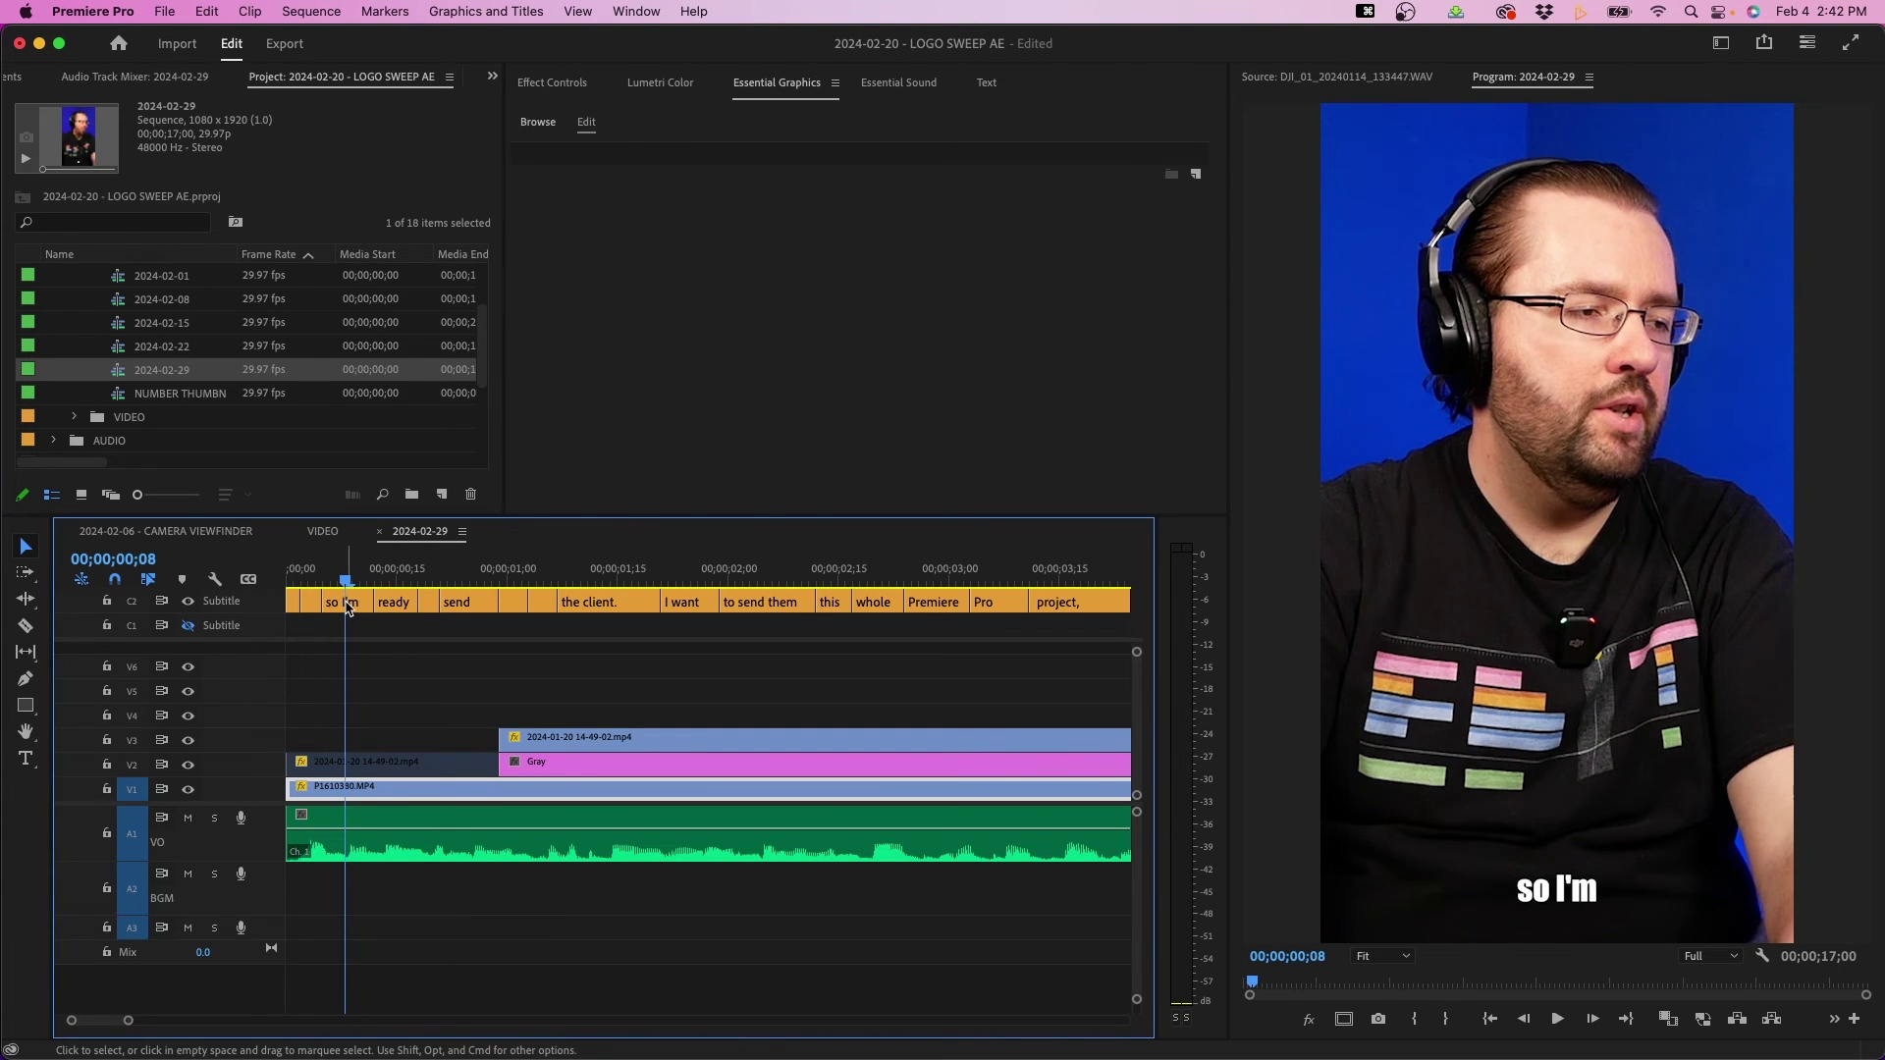
left_click(331, 600)
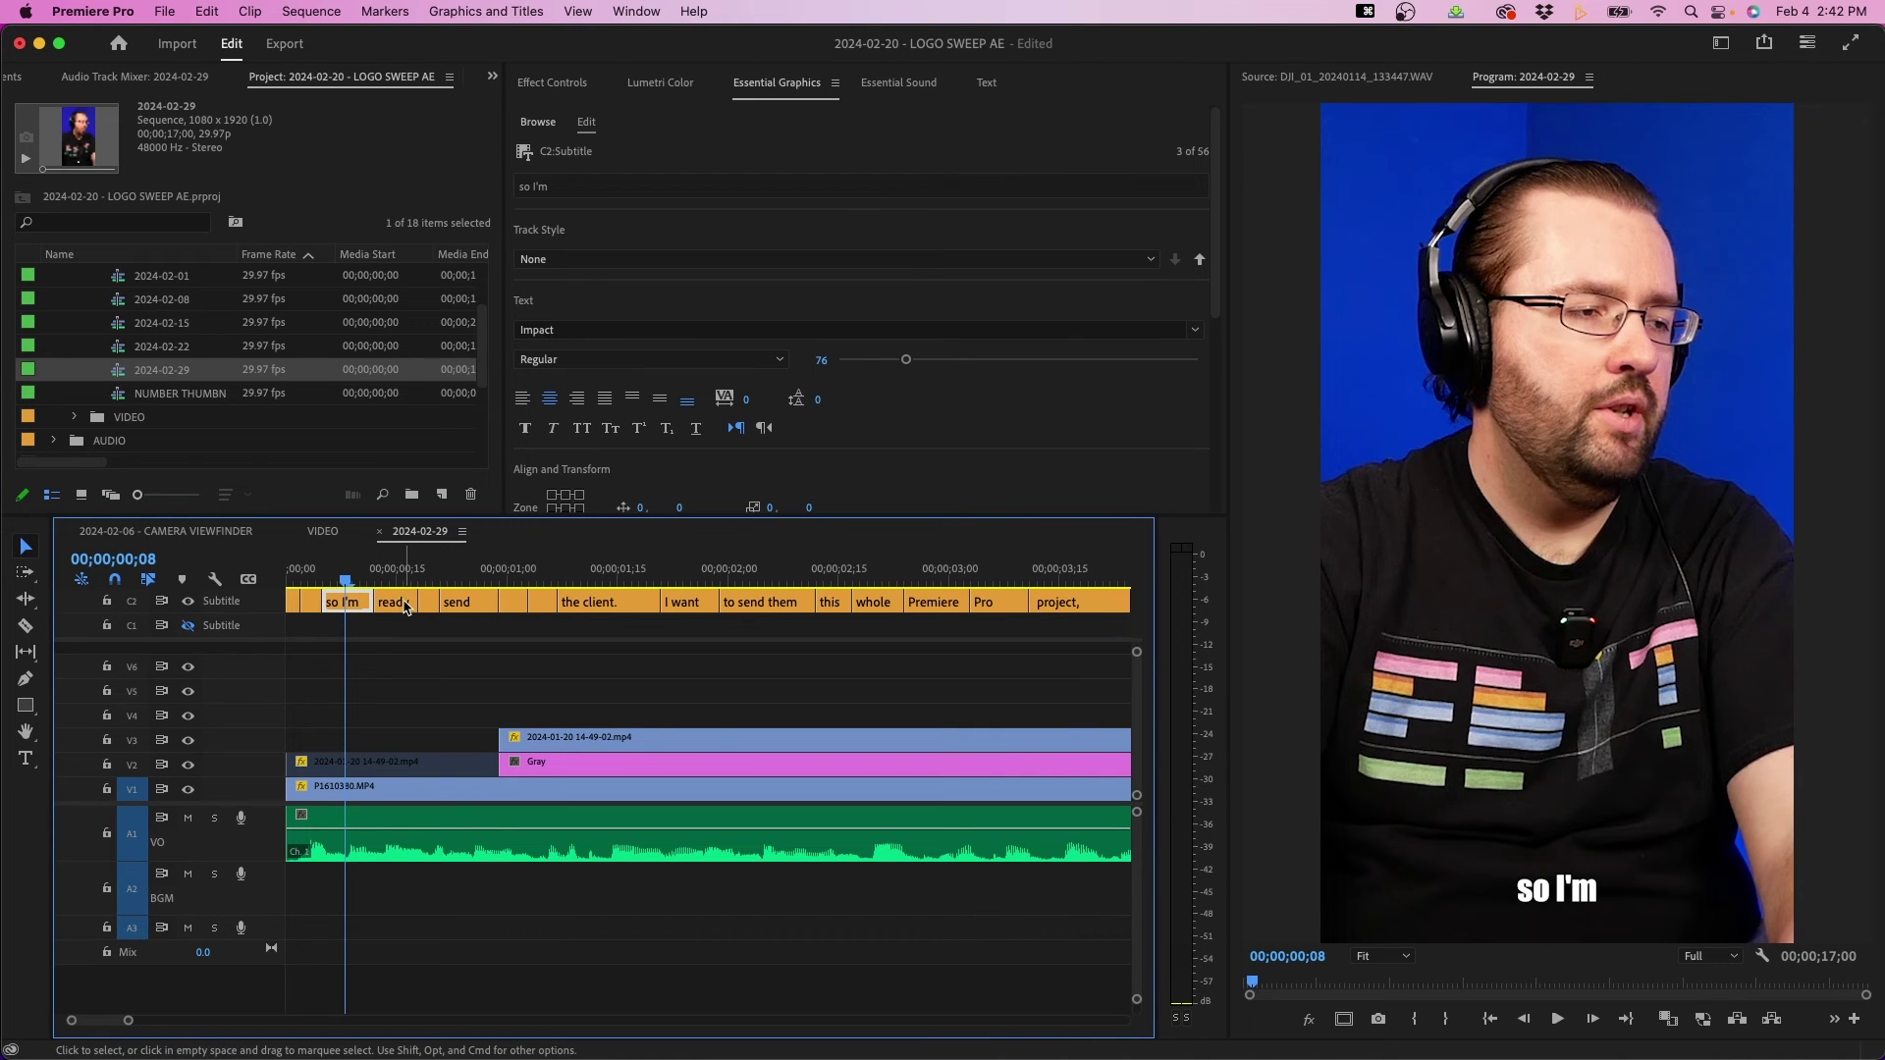
Step: Select all the captions on the C2 Subtitle track in the timeline
key("minus")
key("minus")
key("minus")
key("minus")
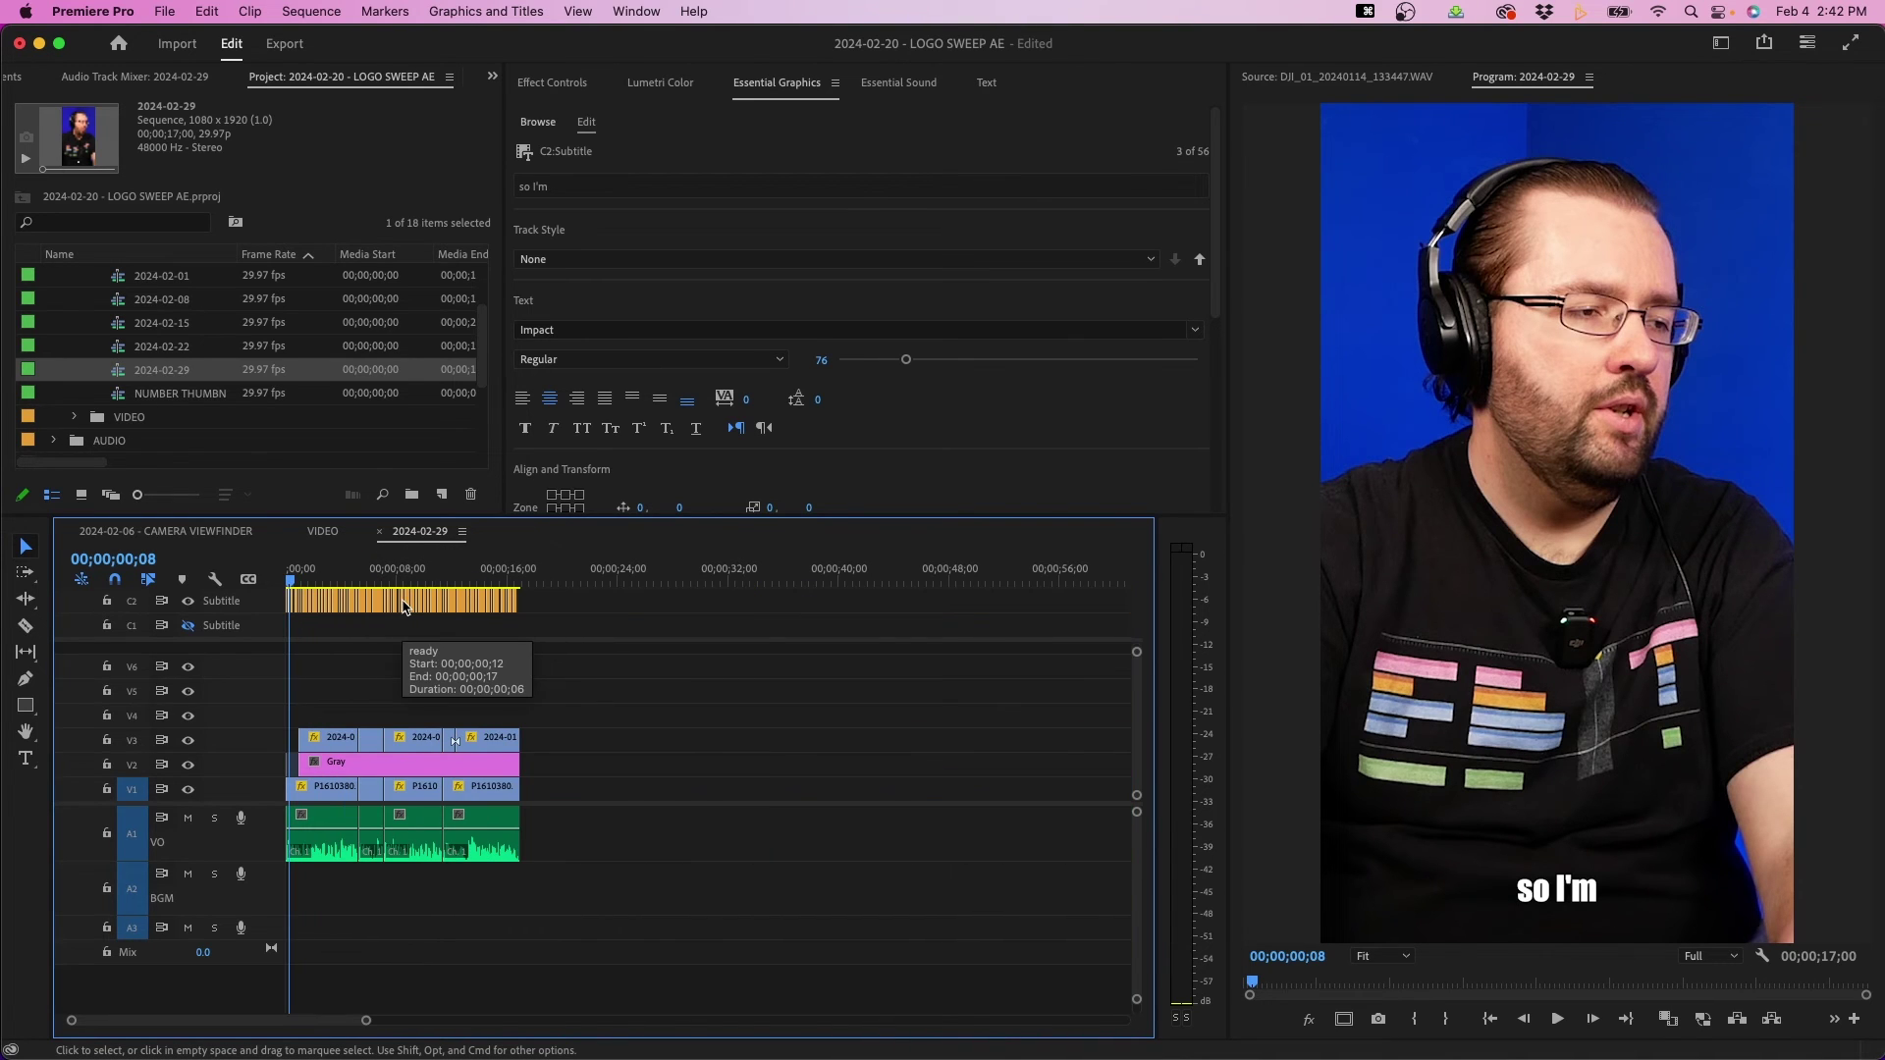
left_click_drag(548, 601, 246, 624)
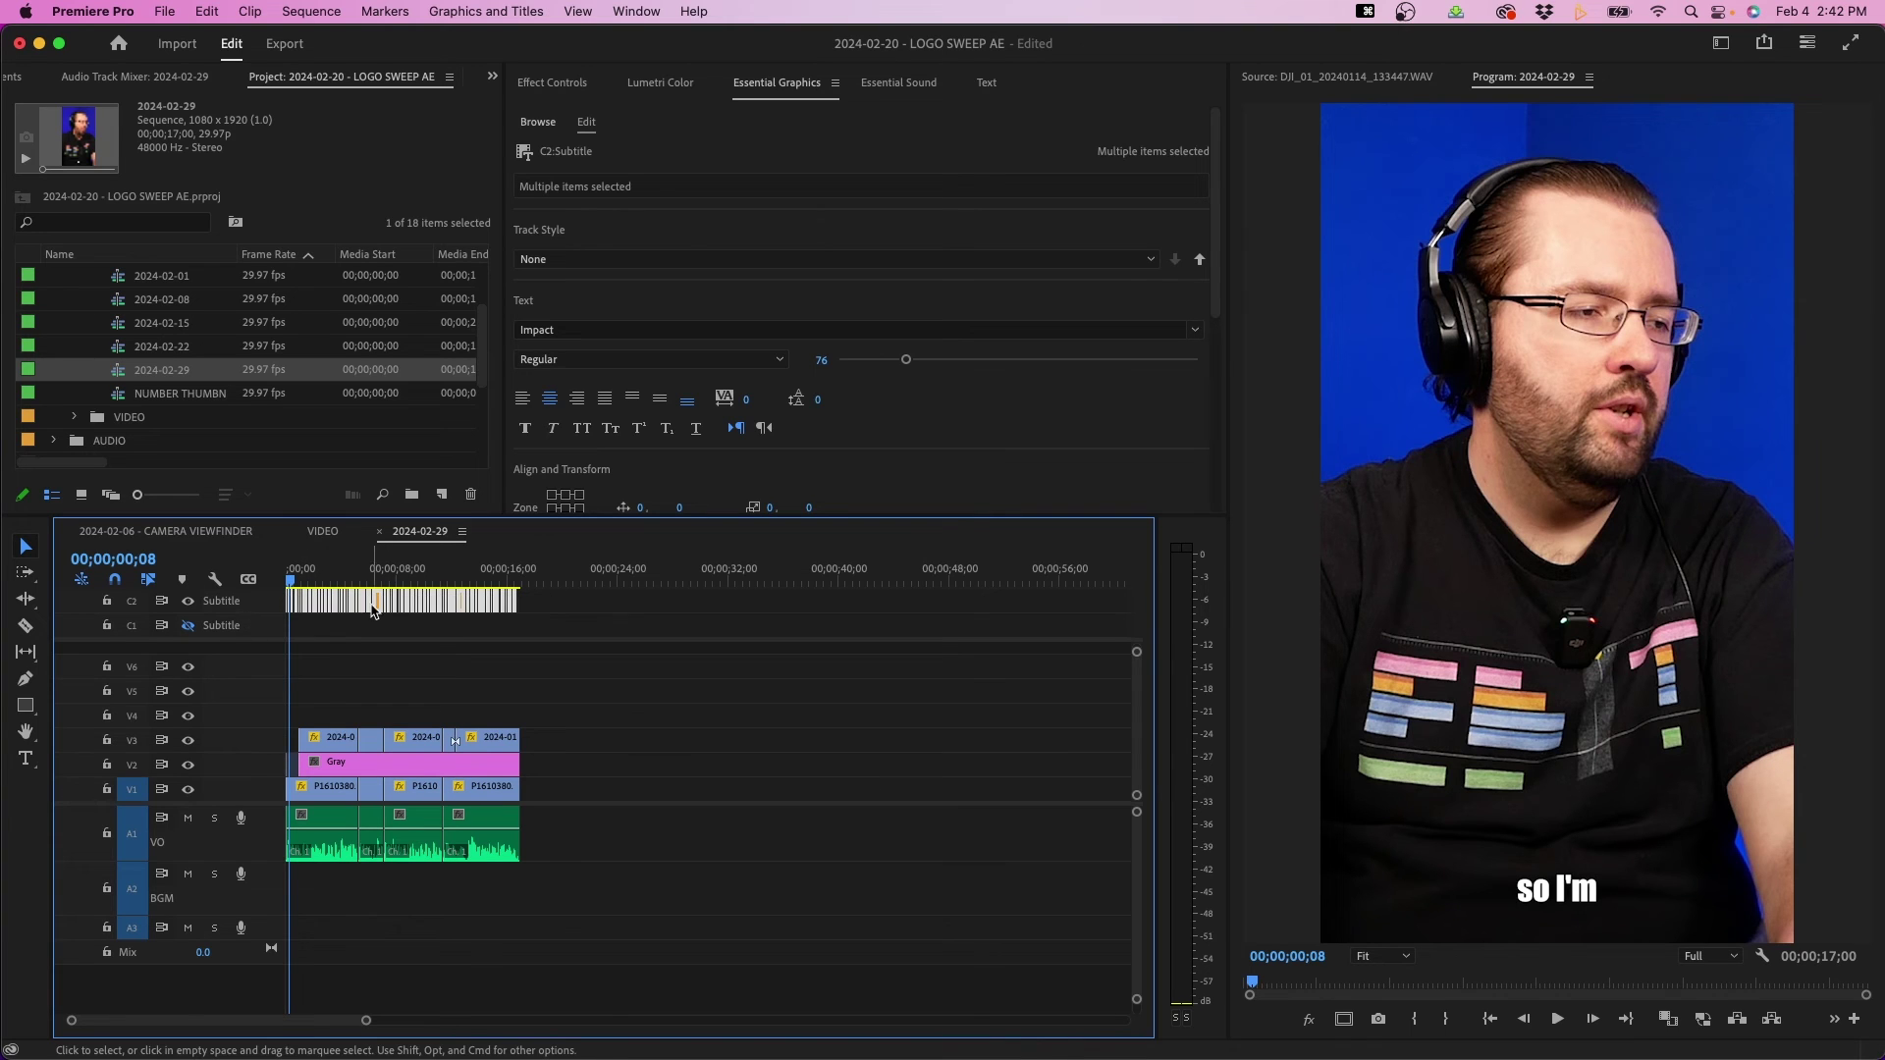
Step: Upgrade the selected C2 Subtitle captions to graphics
left_click(483, 10)
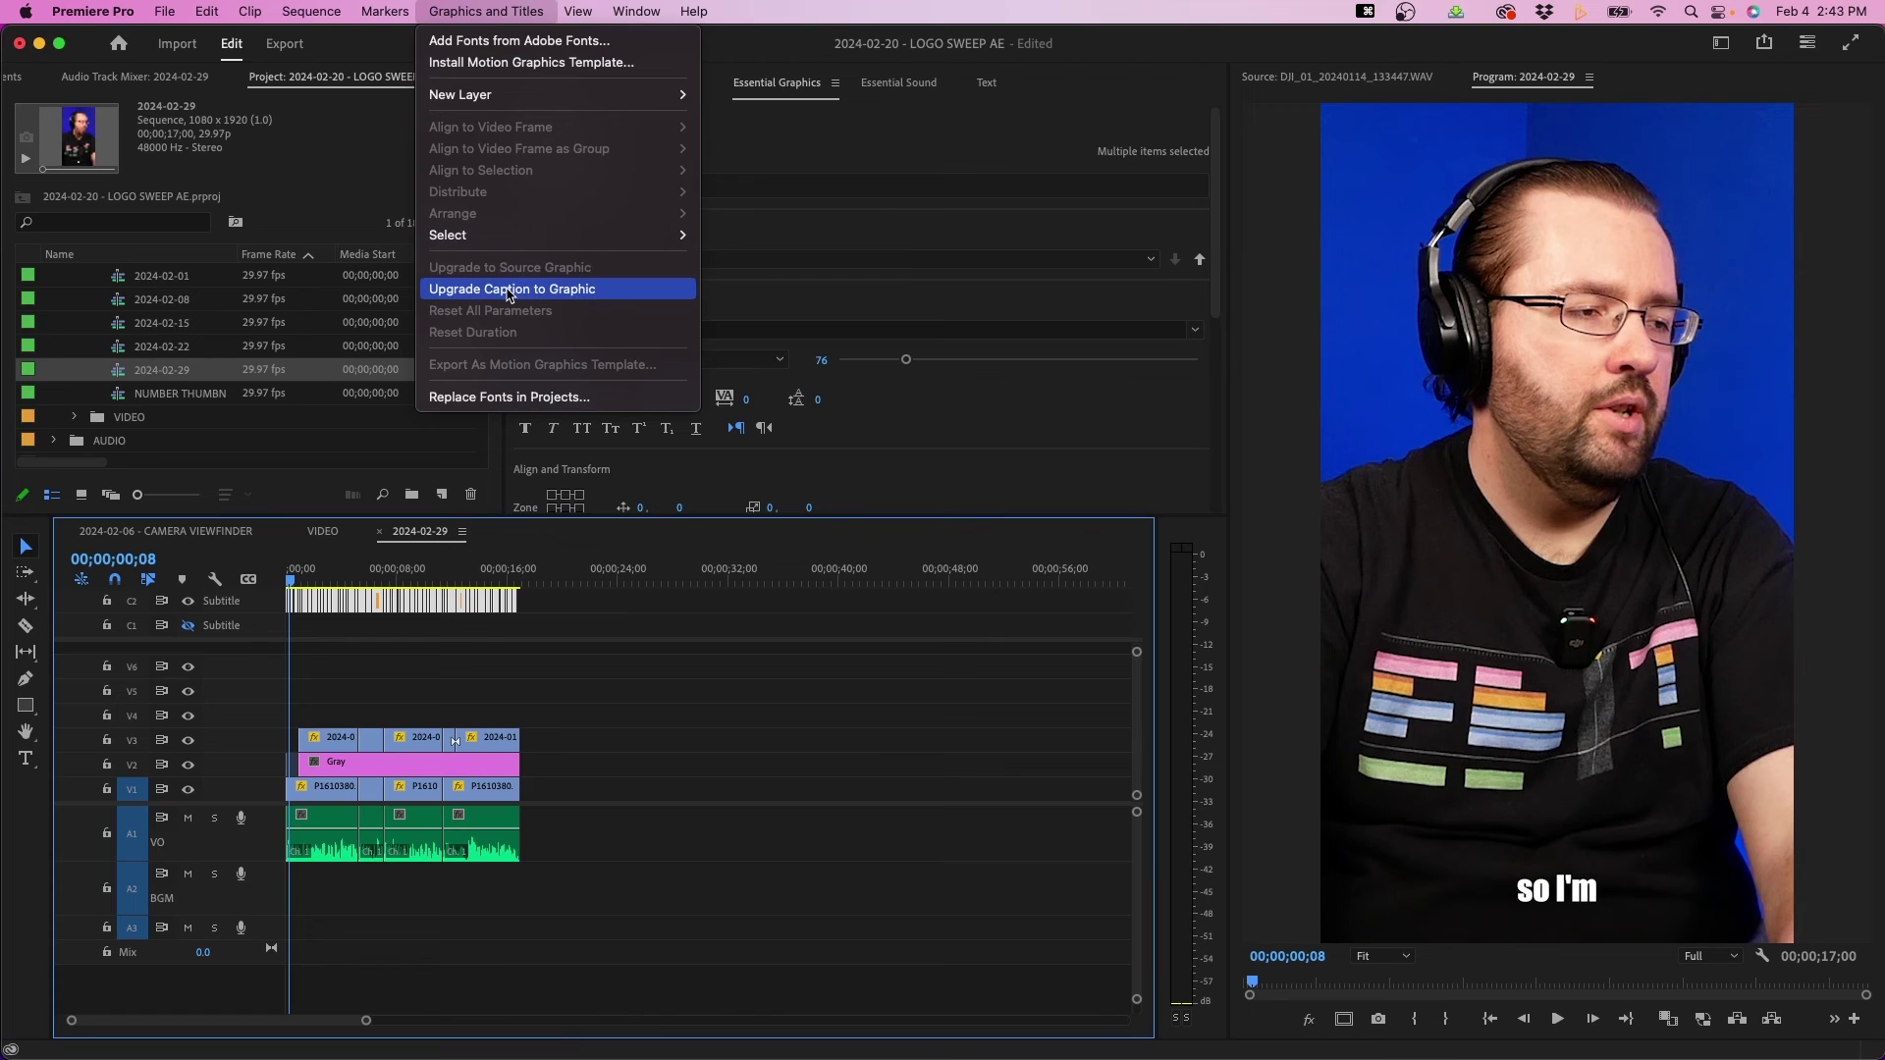
left_click(626, 291)
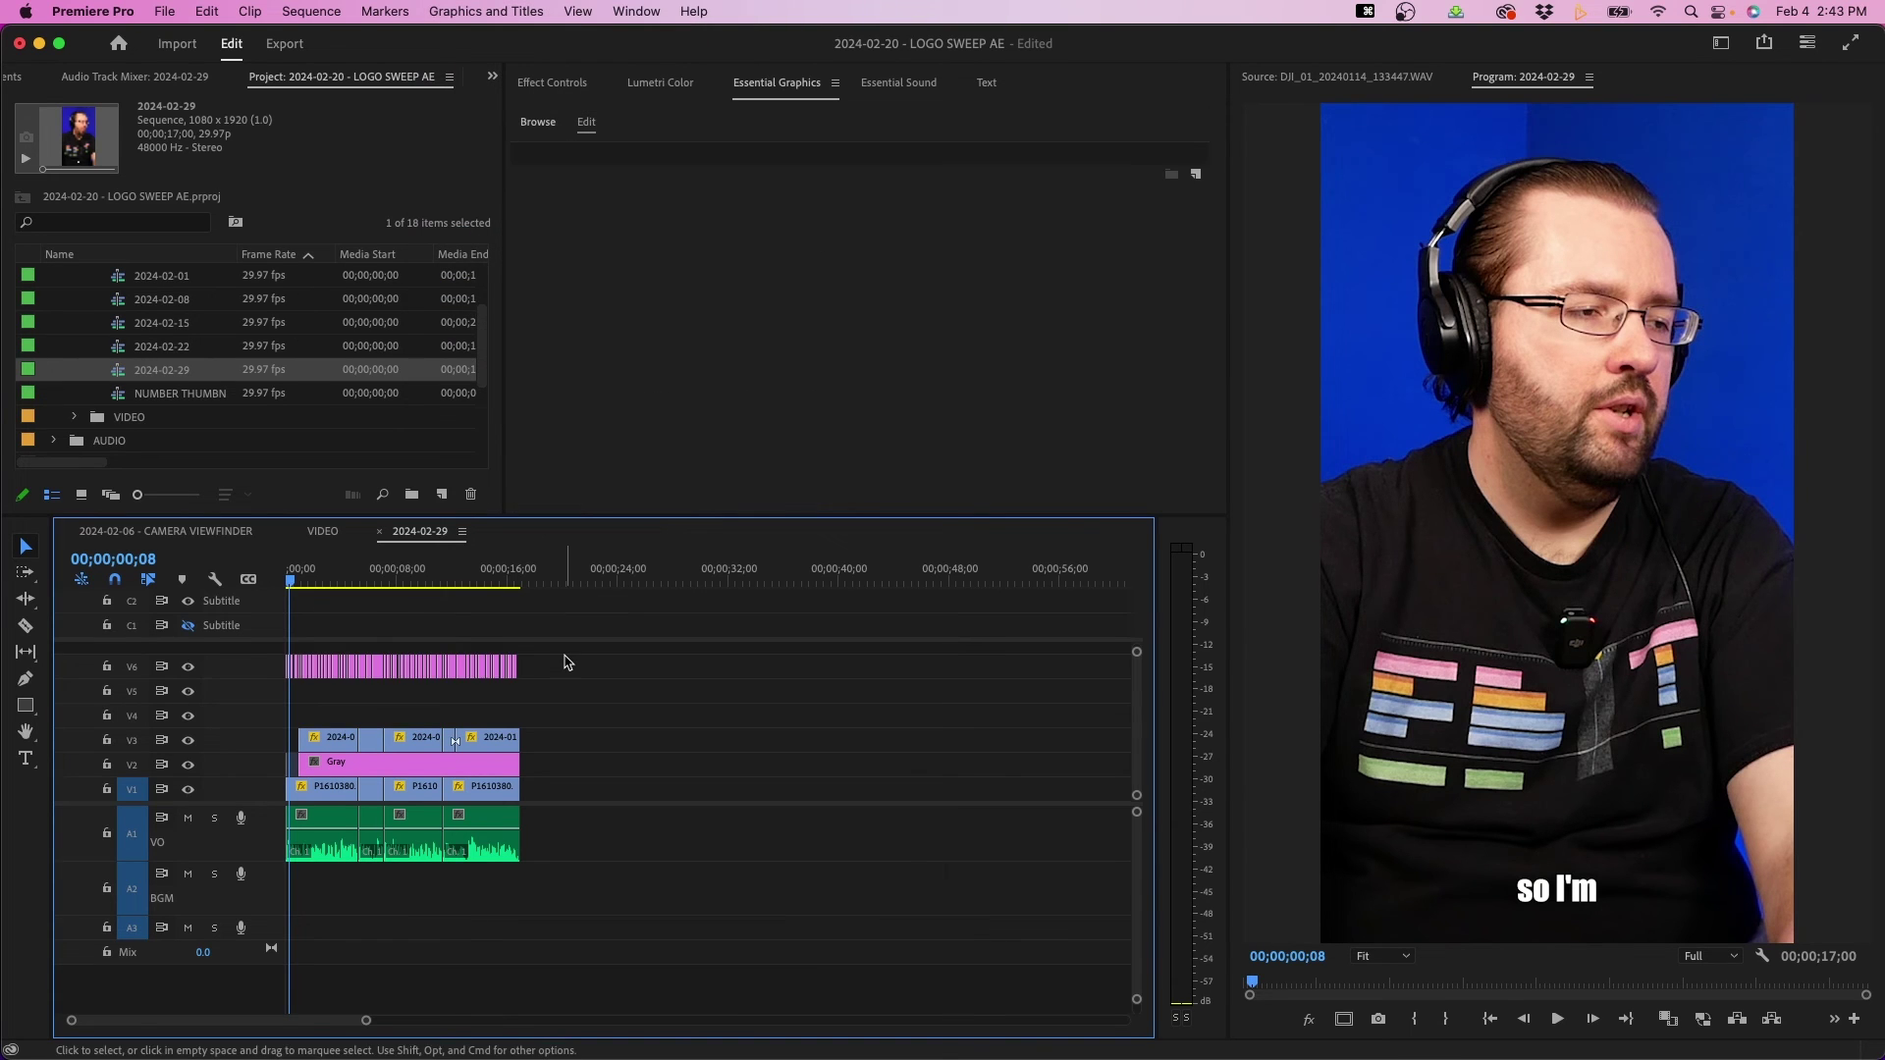
Step: Raise the "so I'm" graphic onto the speaker's chest by setting its Vector Motion vertical position to about 556
key("=")
key("=")
key("=")
key("=")
key("=")
left_click(418, 672)
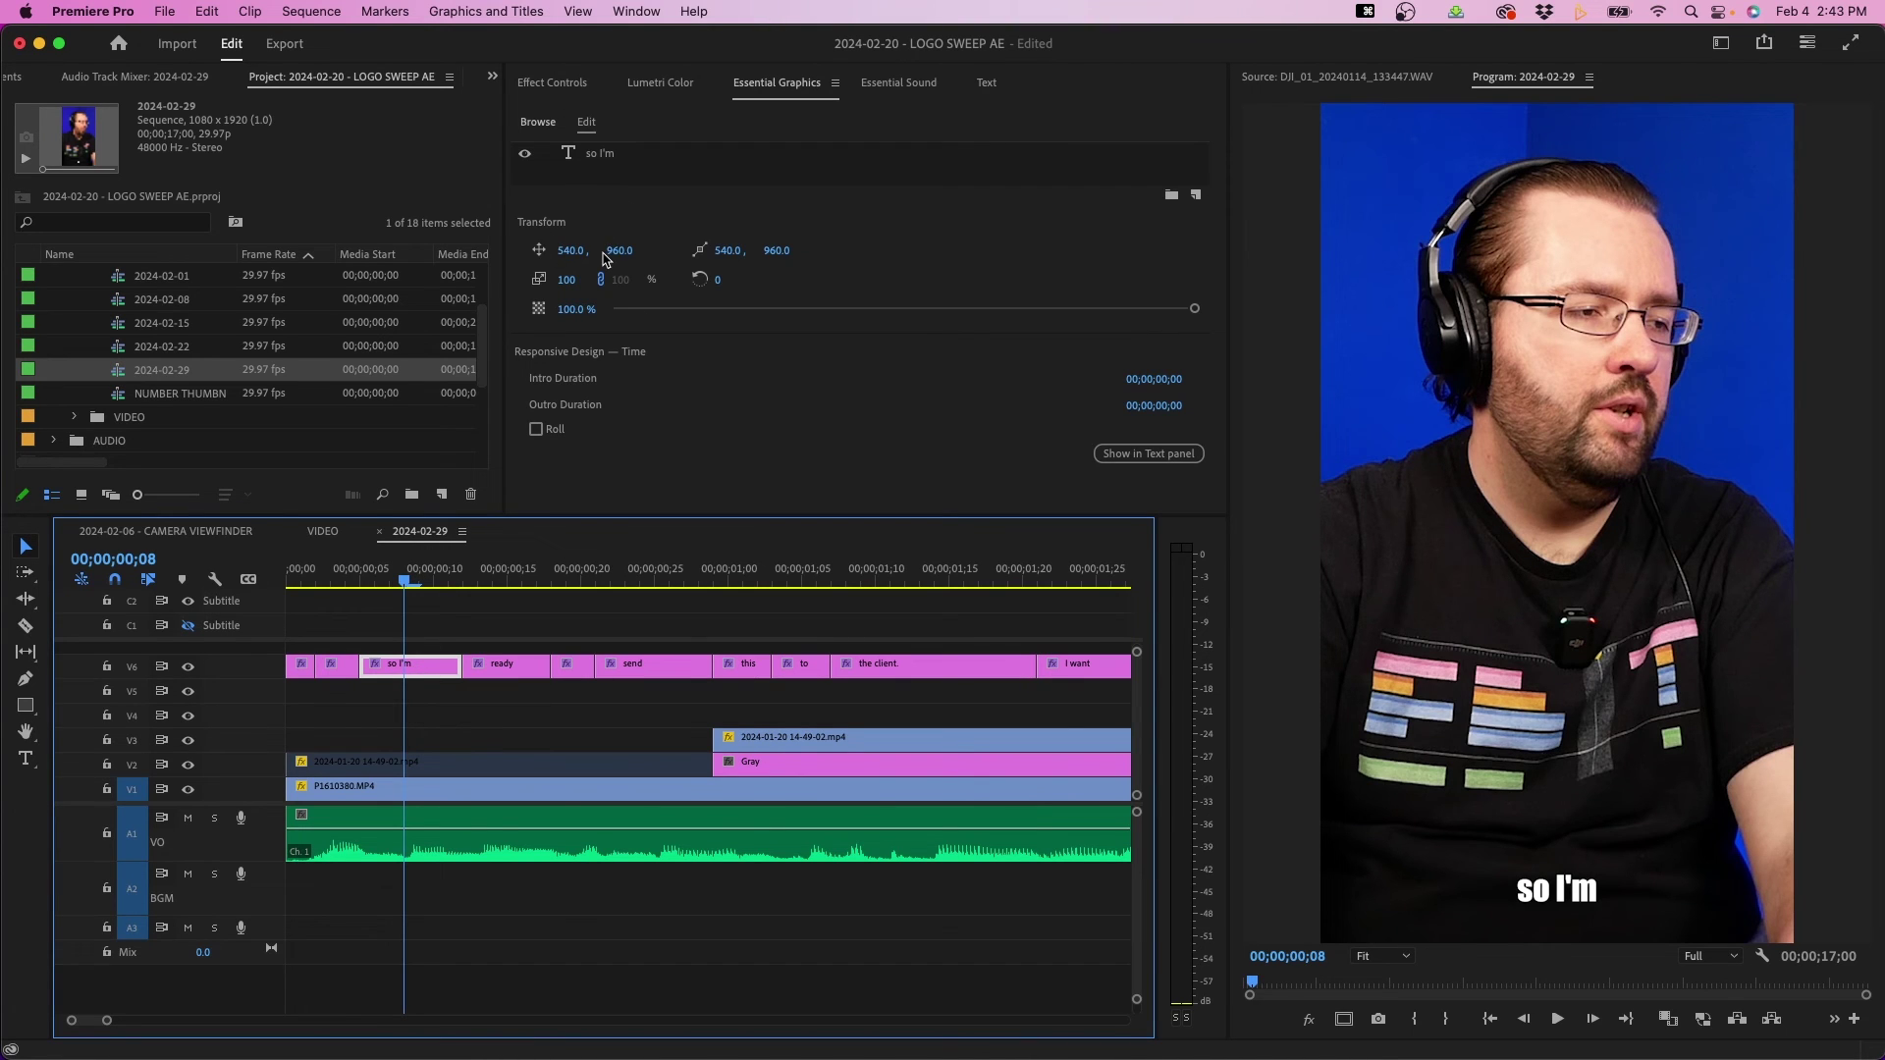
left_click(553, 85)
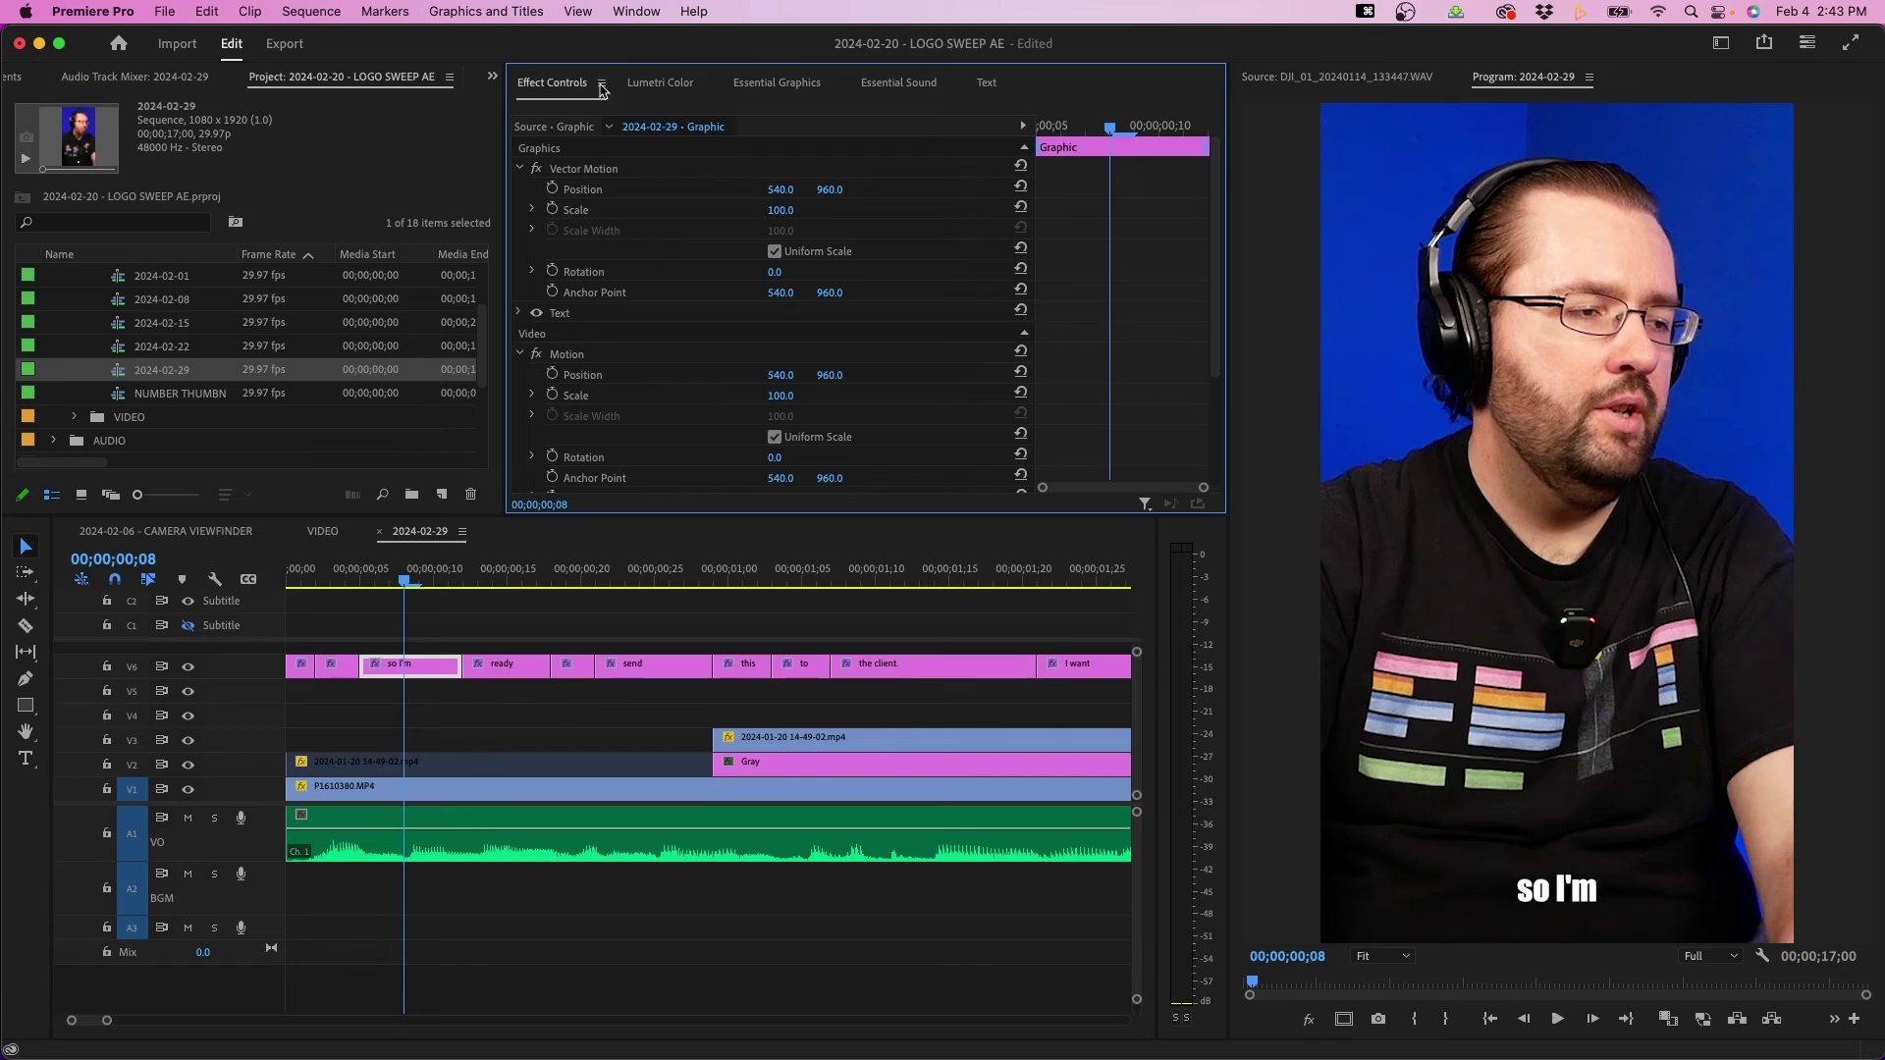
left_click(598, 170)
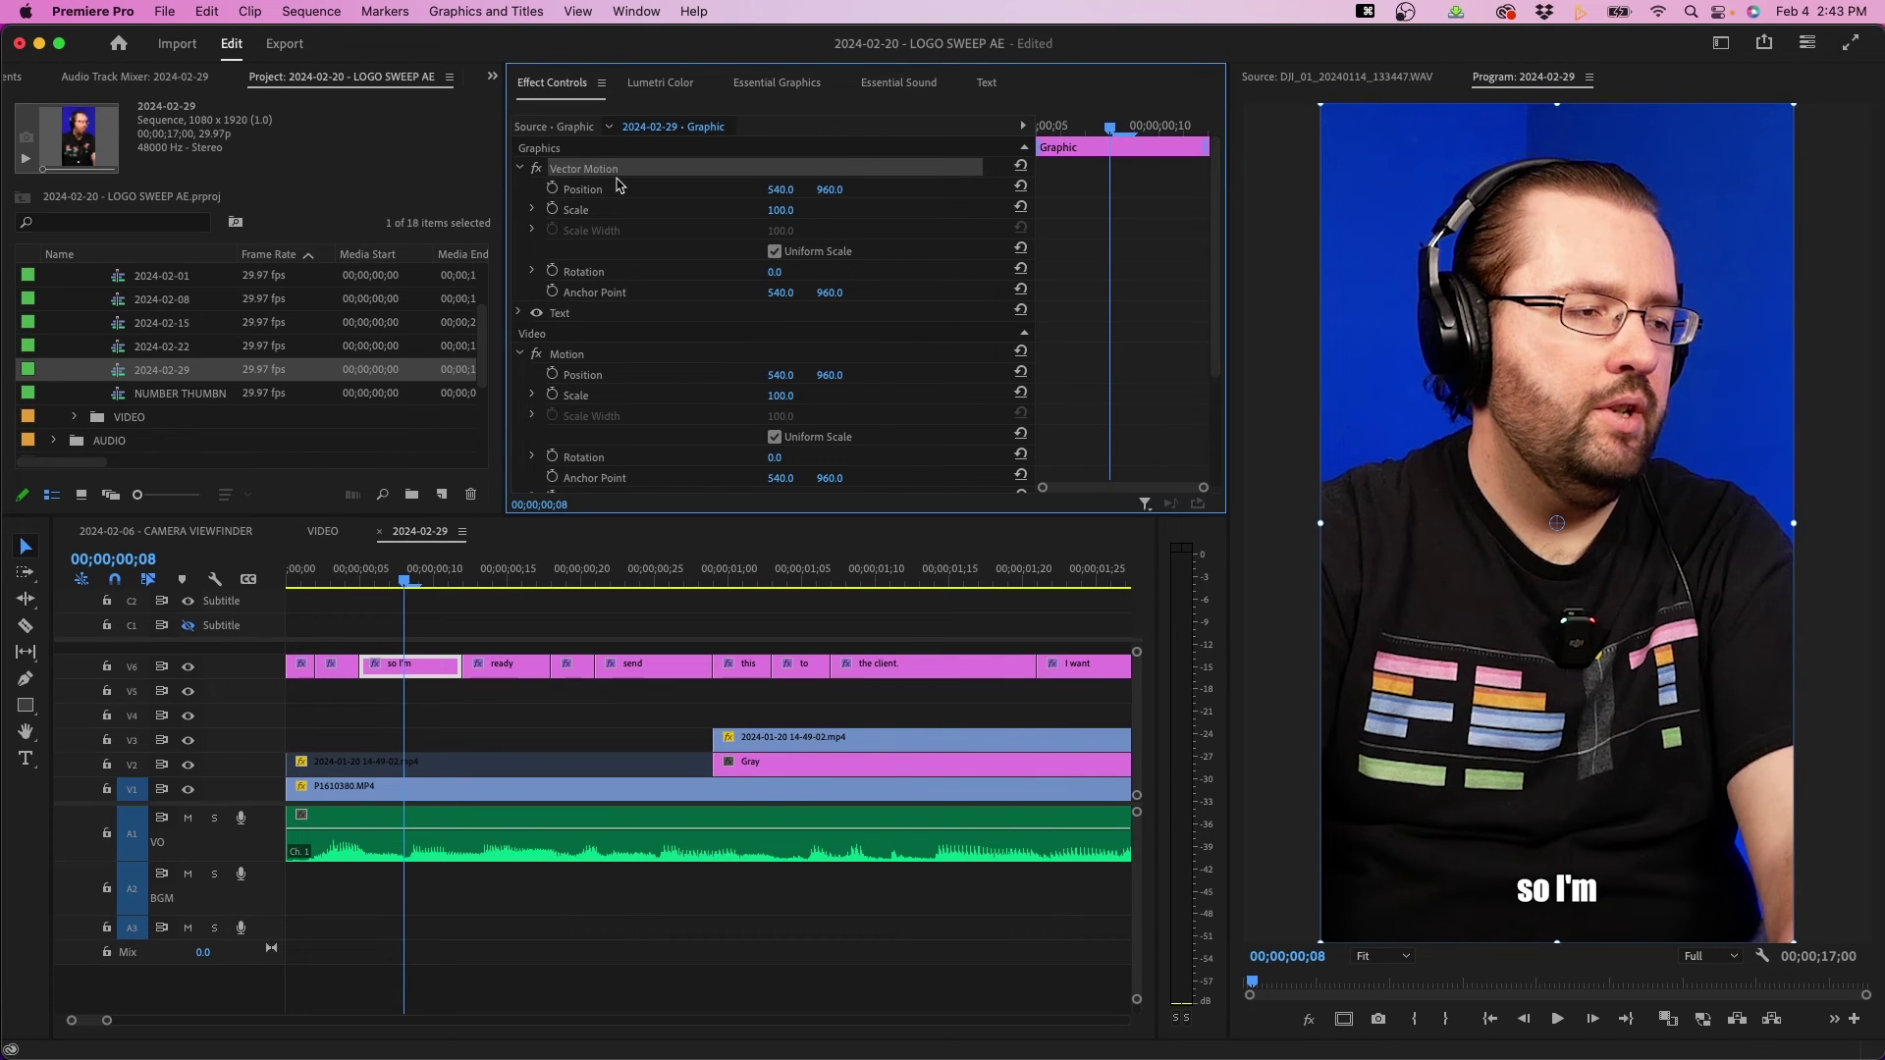
left_click_drag(830, 189, 433, 189)
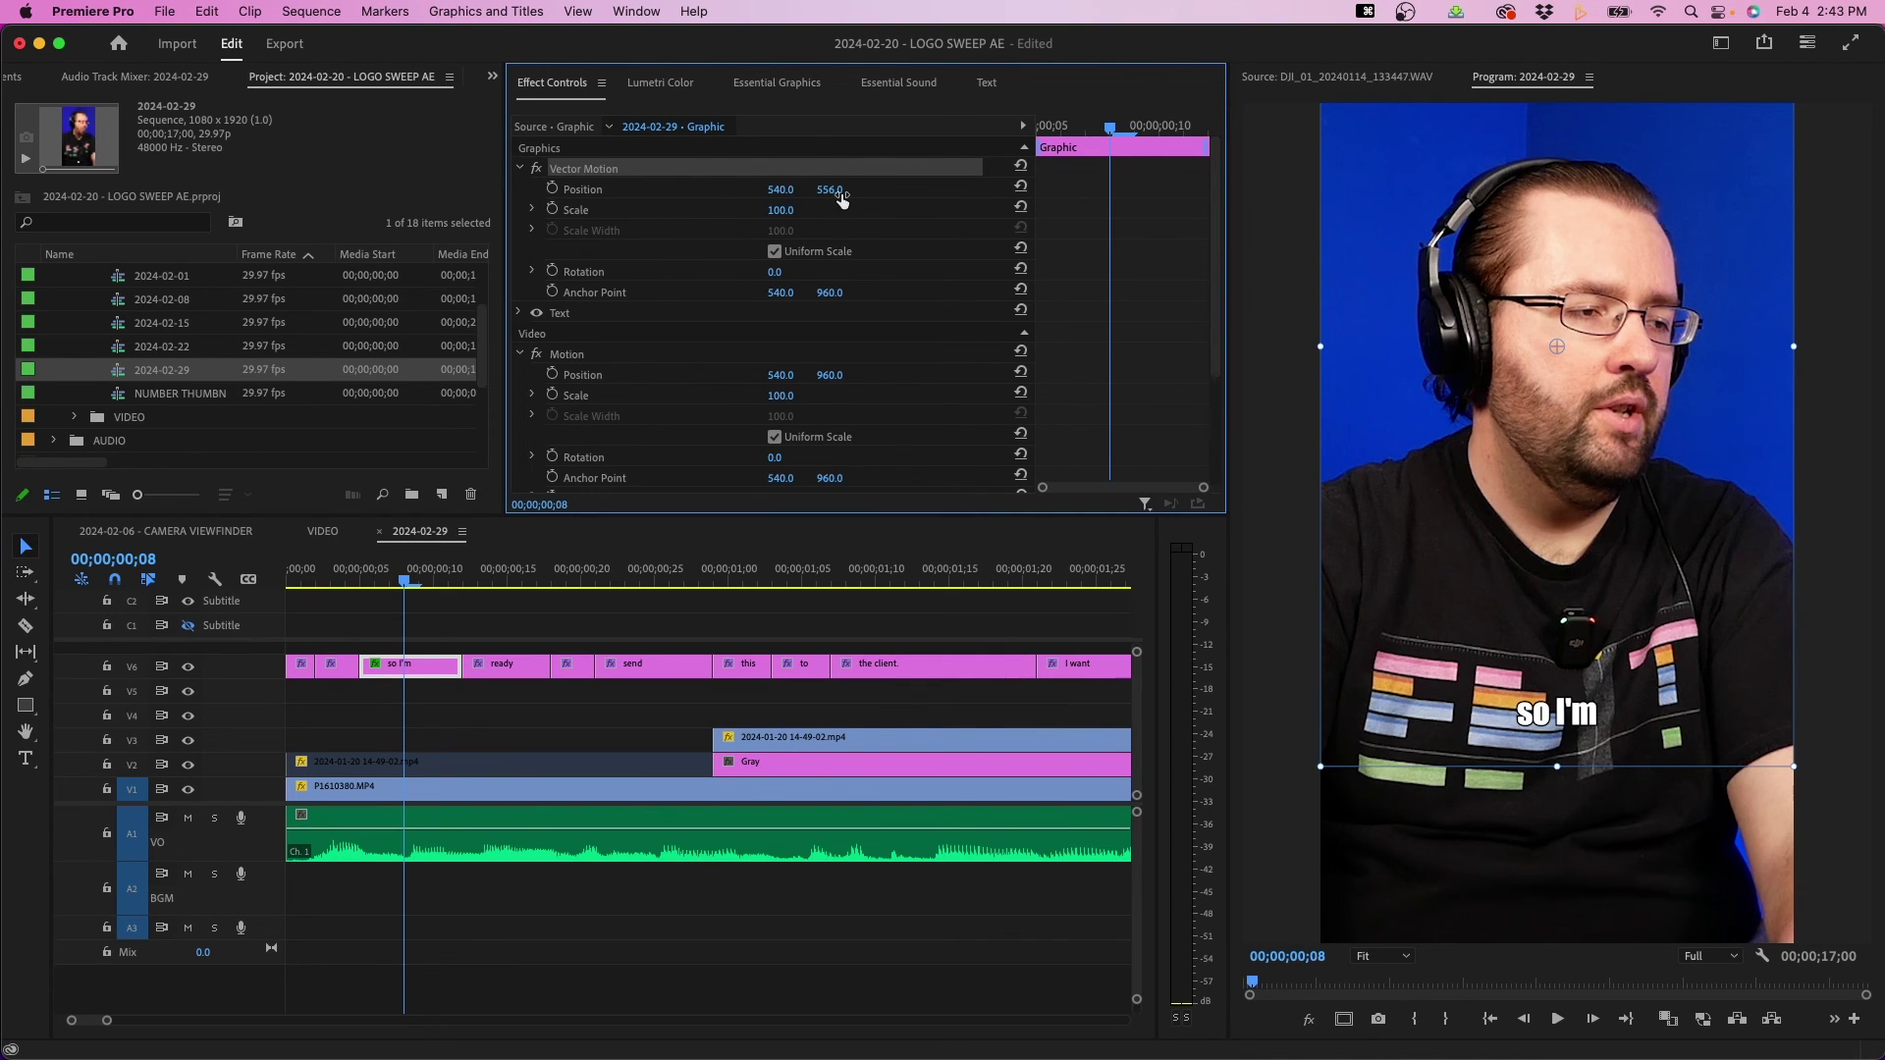
left_click_drag(834, 195, 840, 190)
Step: Check the placement of the other caption graphics at several points of the sequence, including "unless", "left" and "project,"
left_click(707, 702)
key("minus")
key("minus")
key("minus")
key("minus")
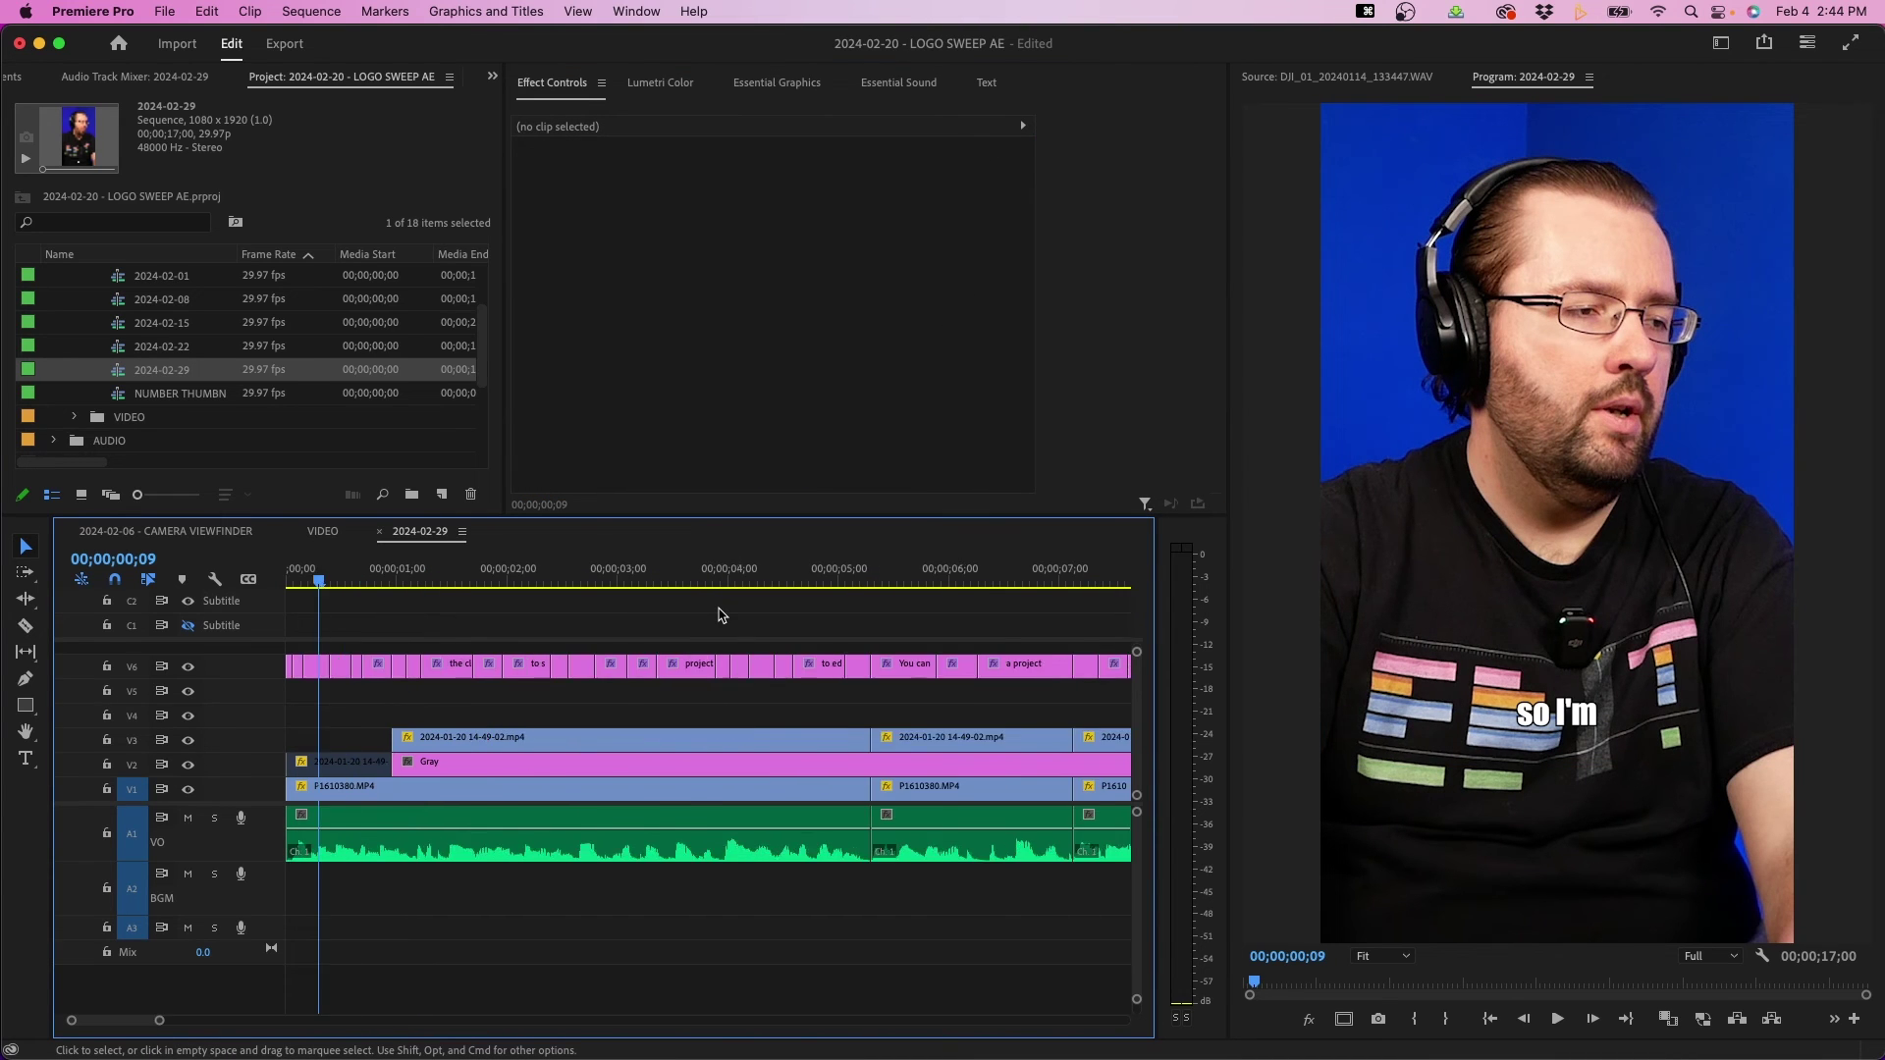
left_click(687, 572)
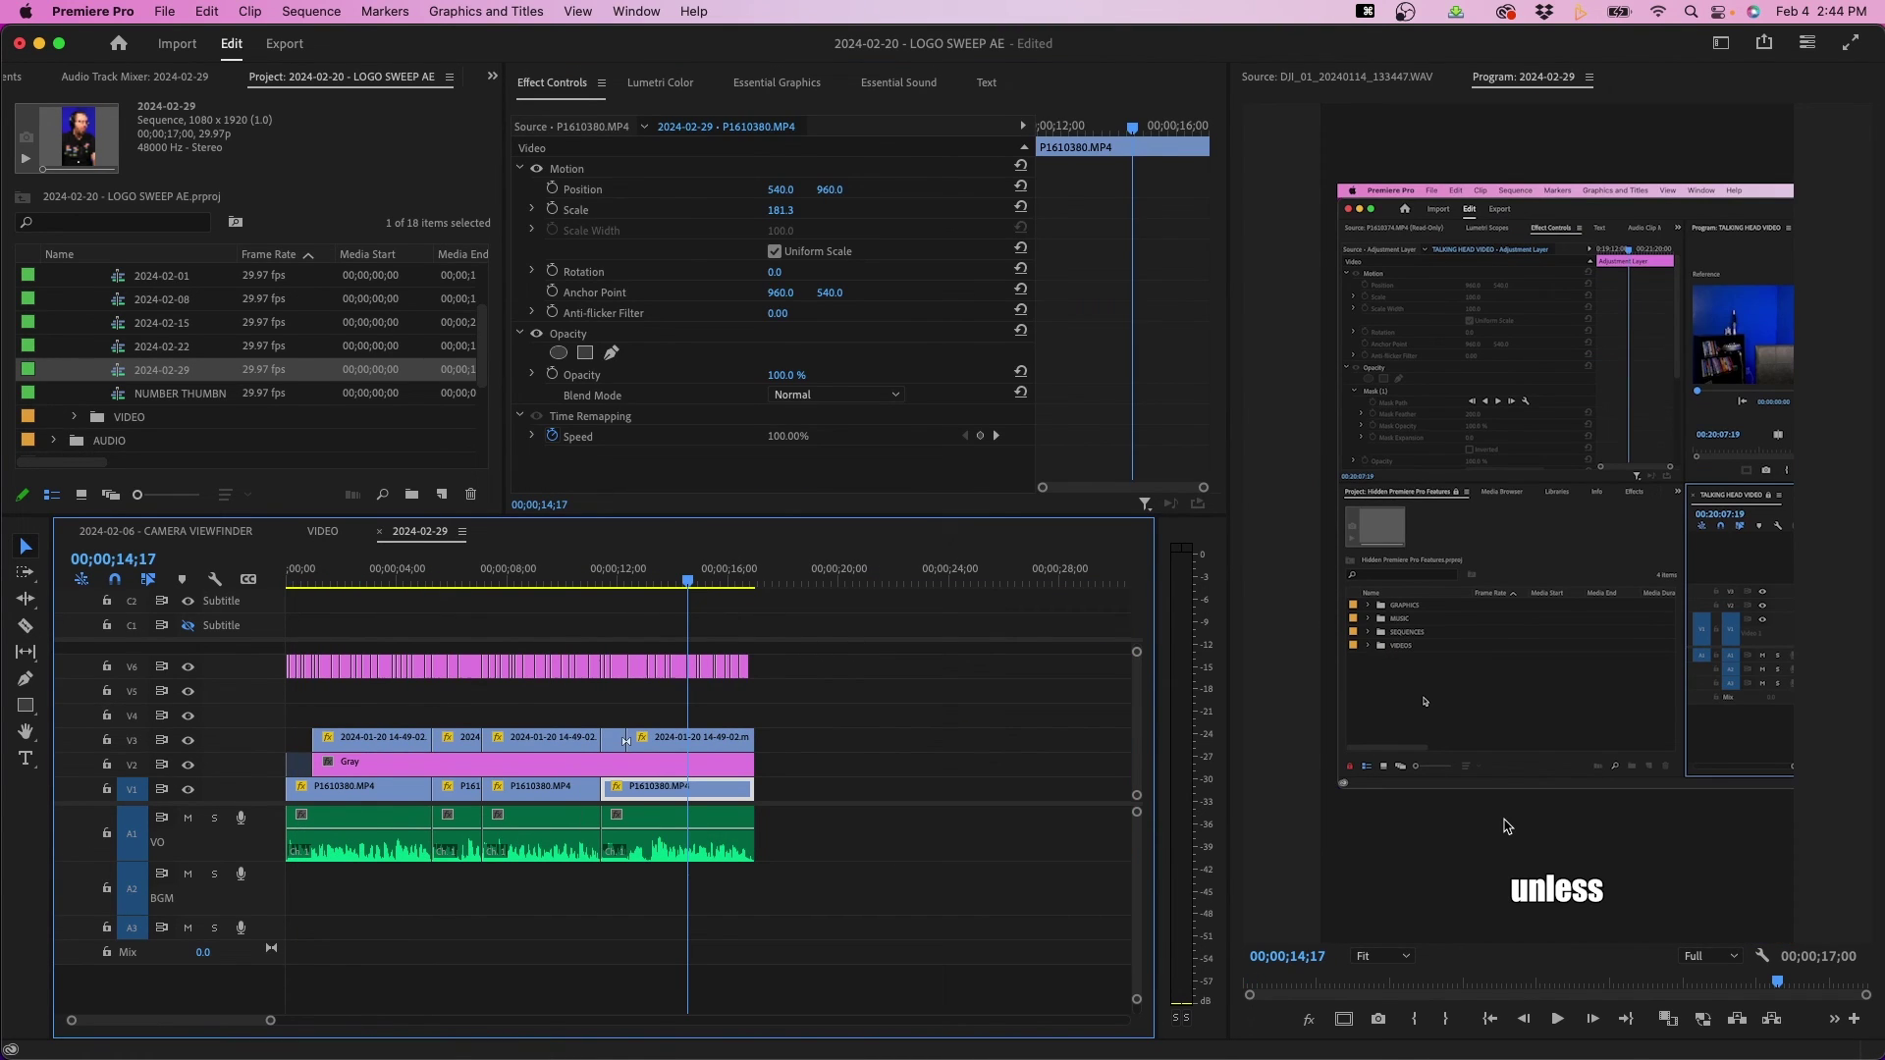
left_click(562, 786)
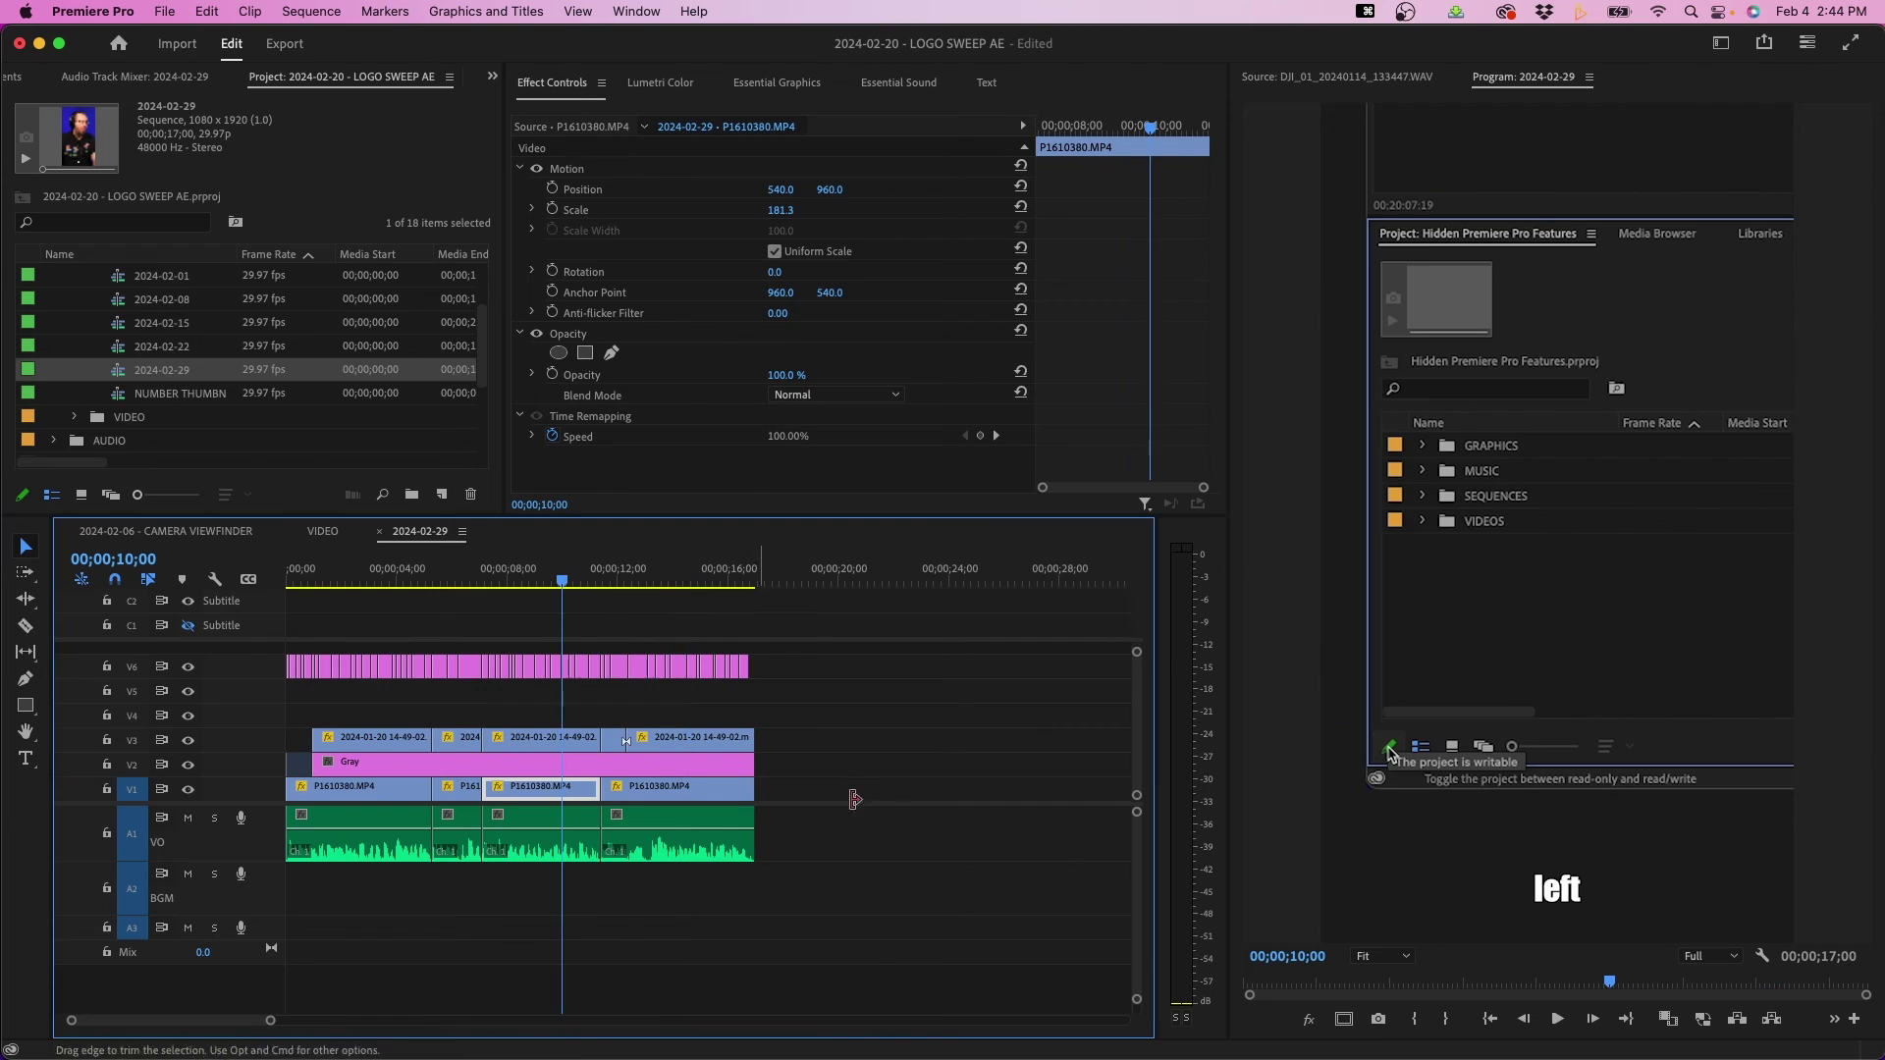
left_click(433, 577)
left_click(379, 579)
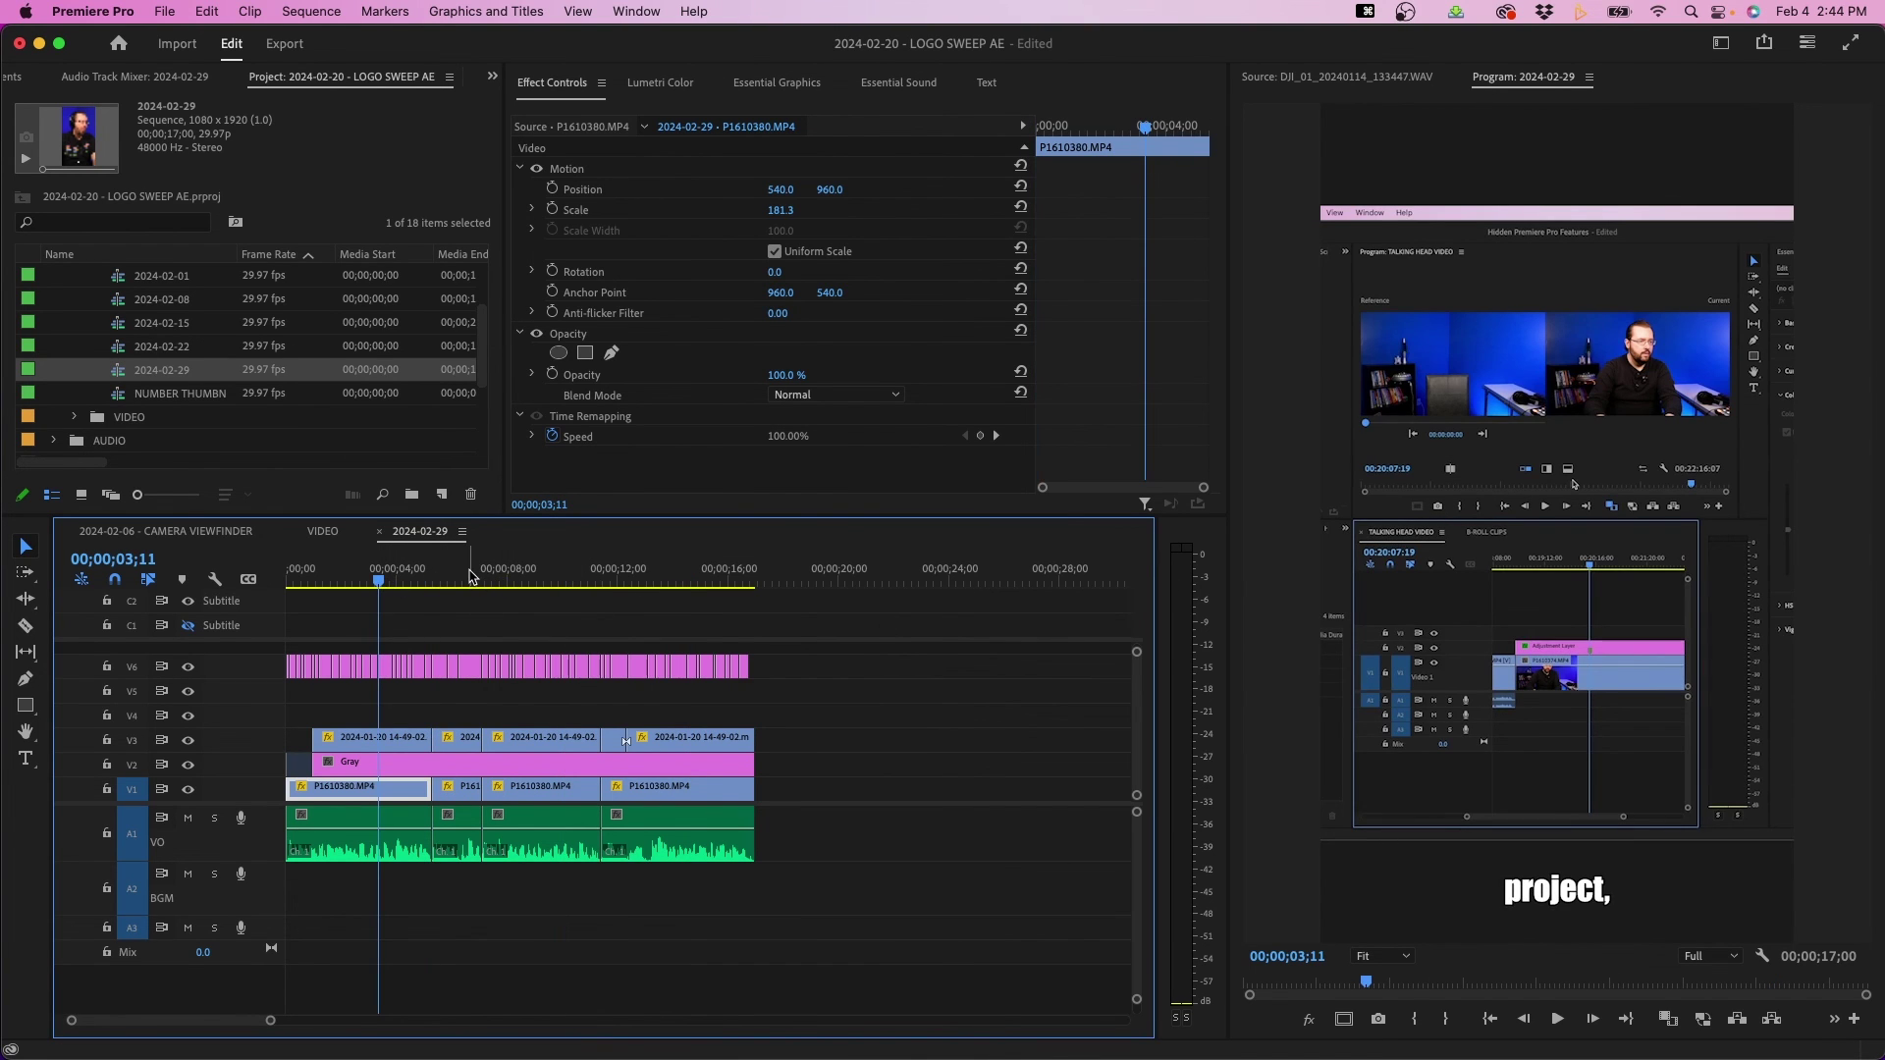
left_click(581, 629)
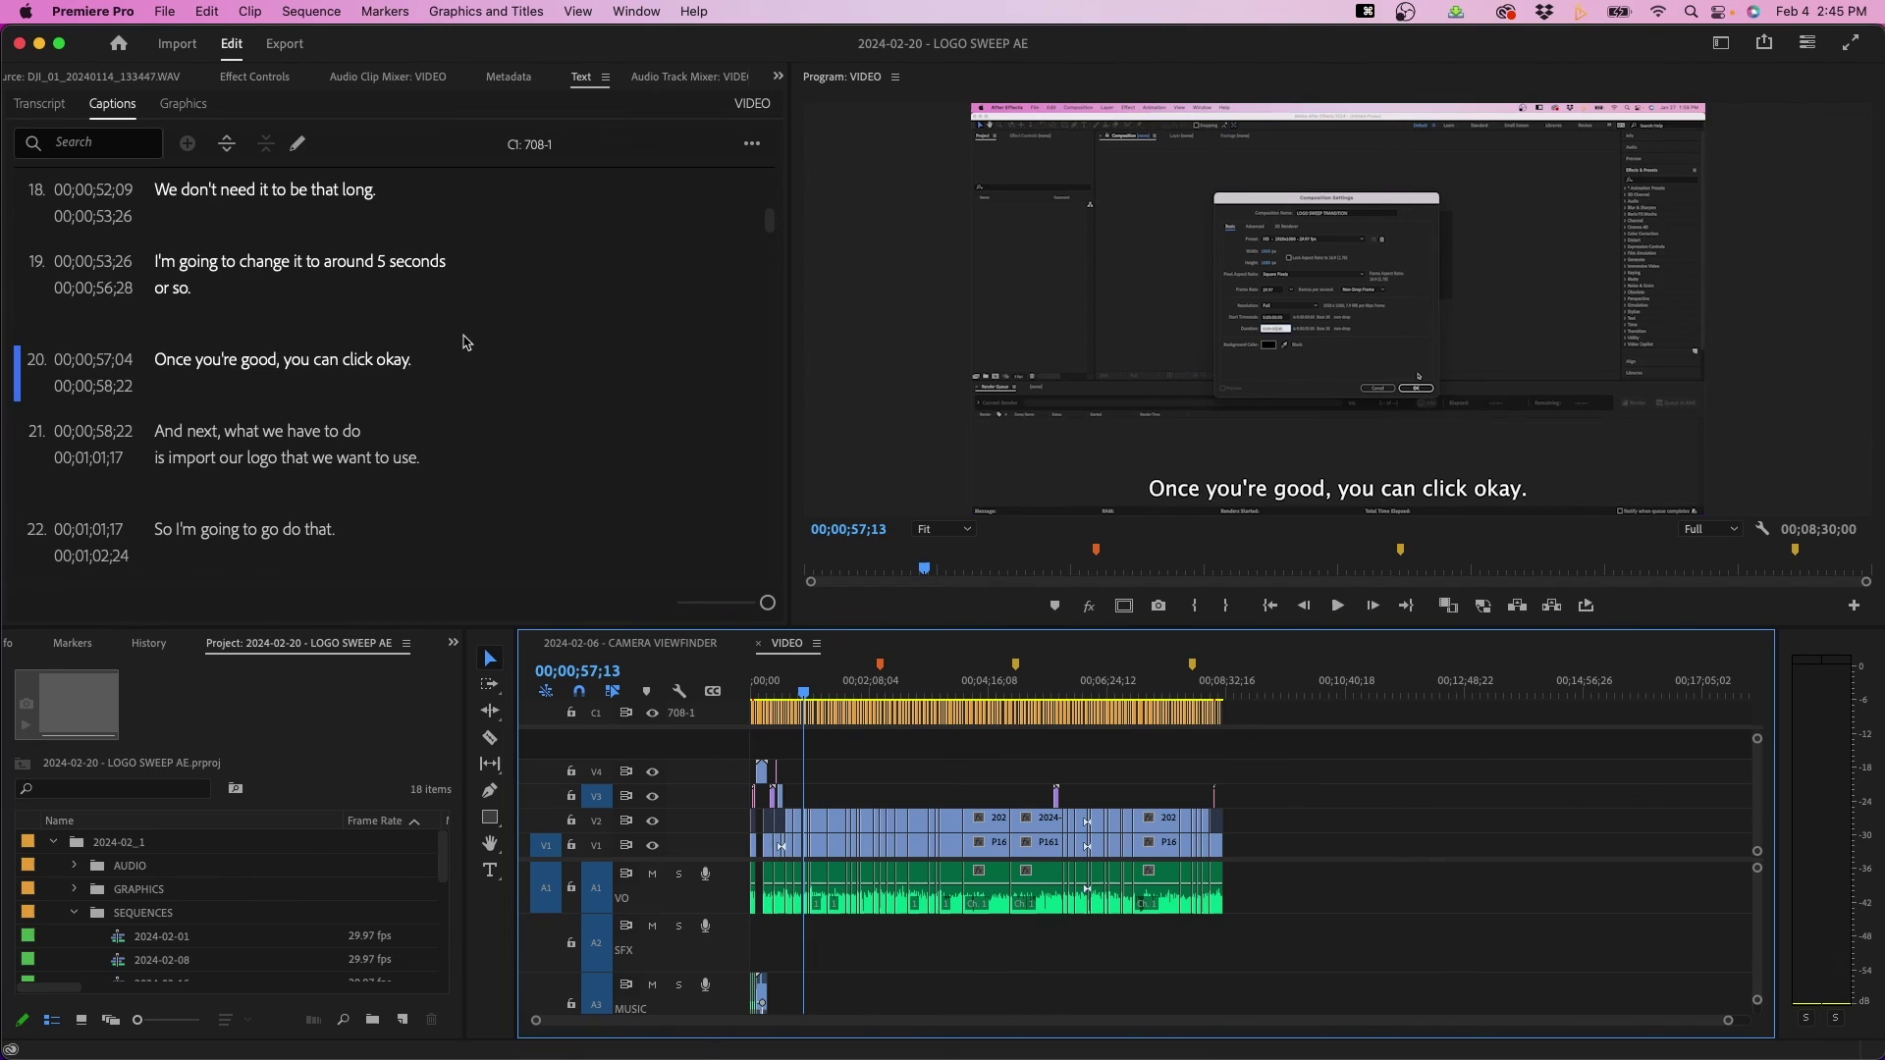
Step: Open the export settings for the VIDEO sequence and enable captions with the Burn Captions Into Video option
left_click(285, 44)
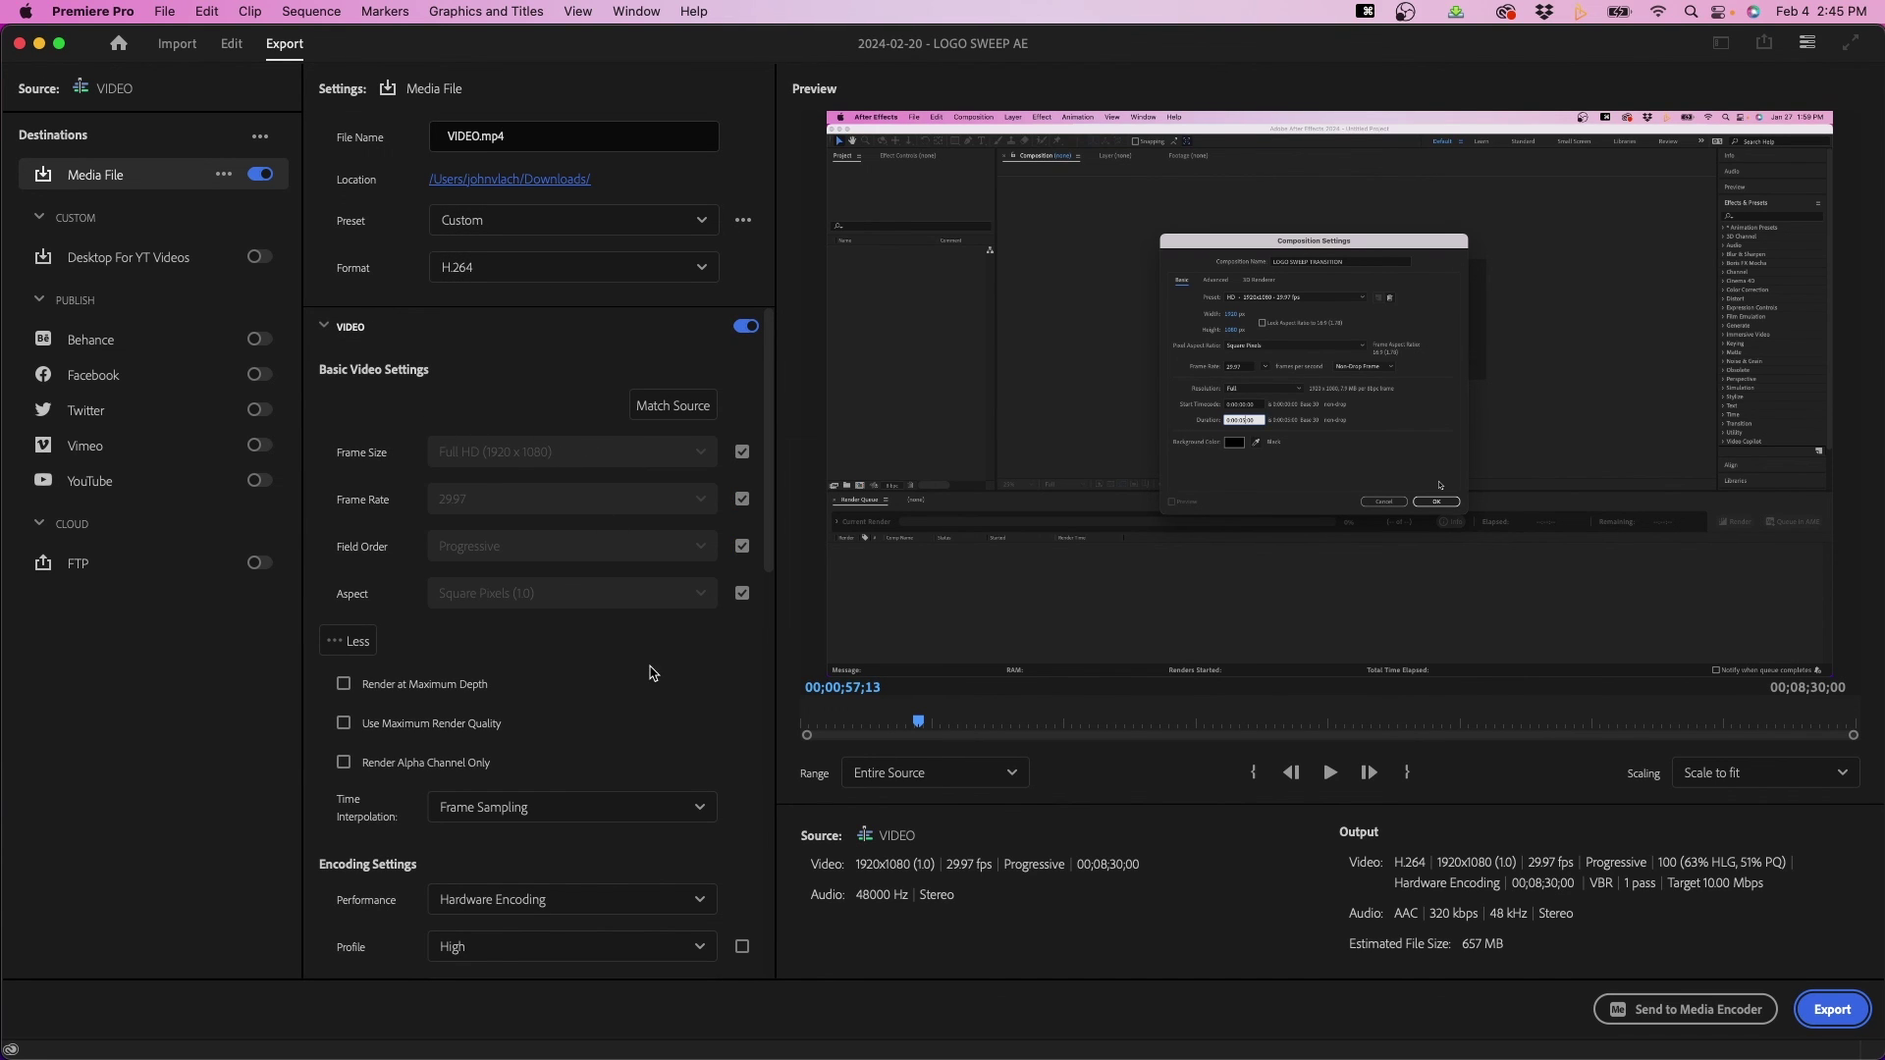
scroll(751, 707, "down", 10)
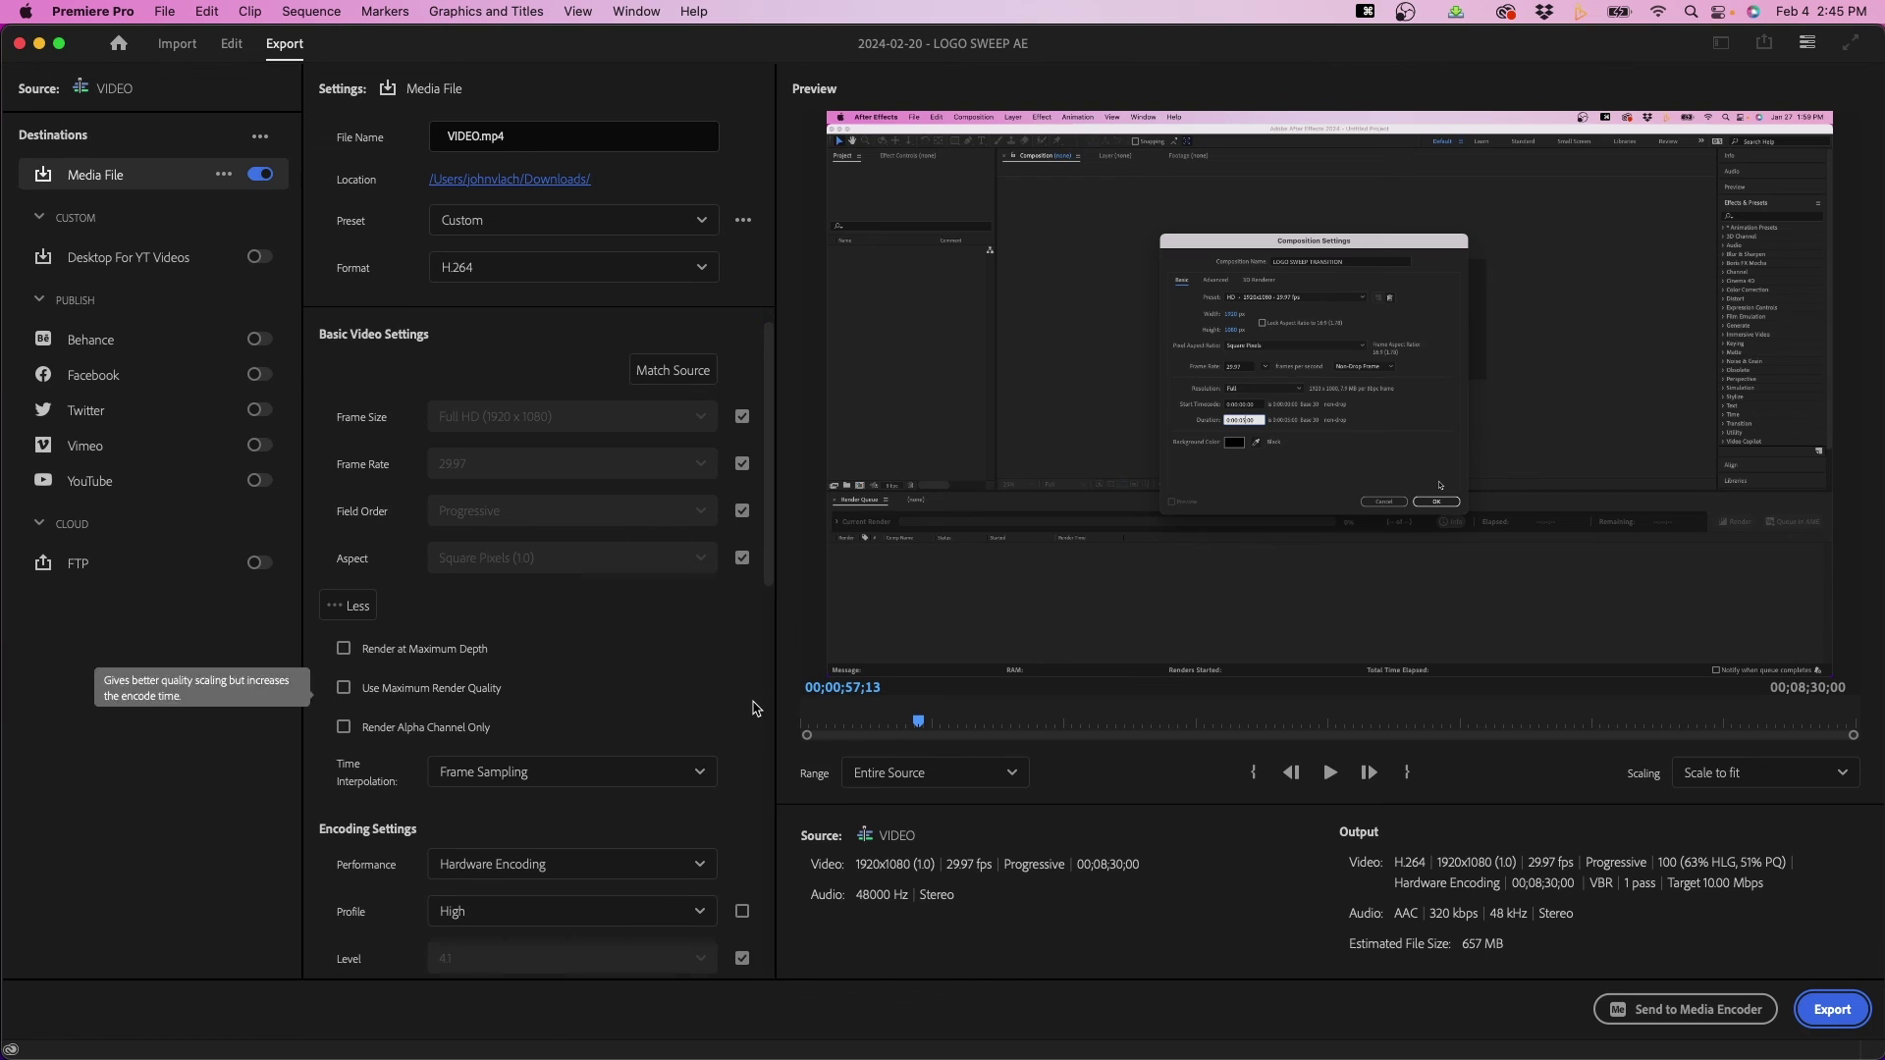
scroll(753, 707, "down", 9)
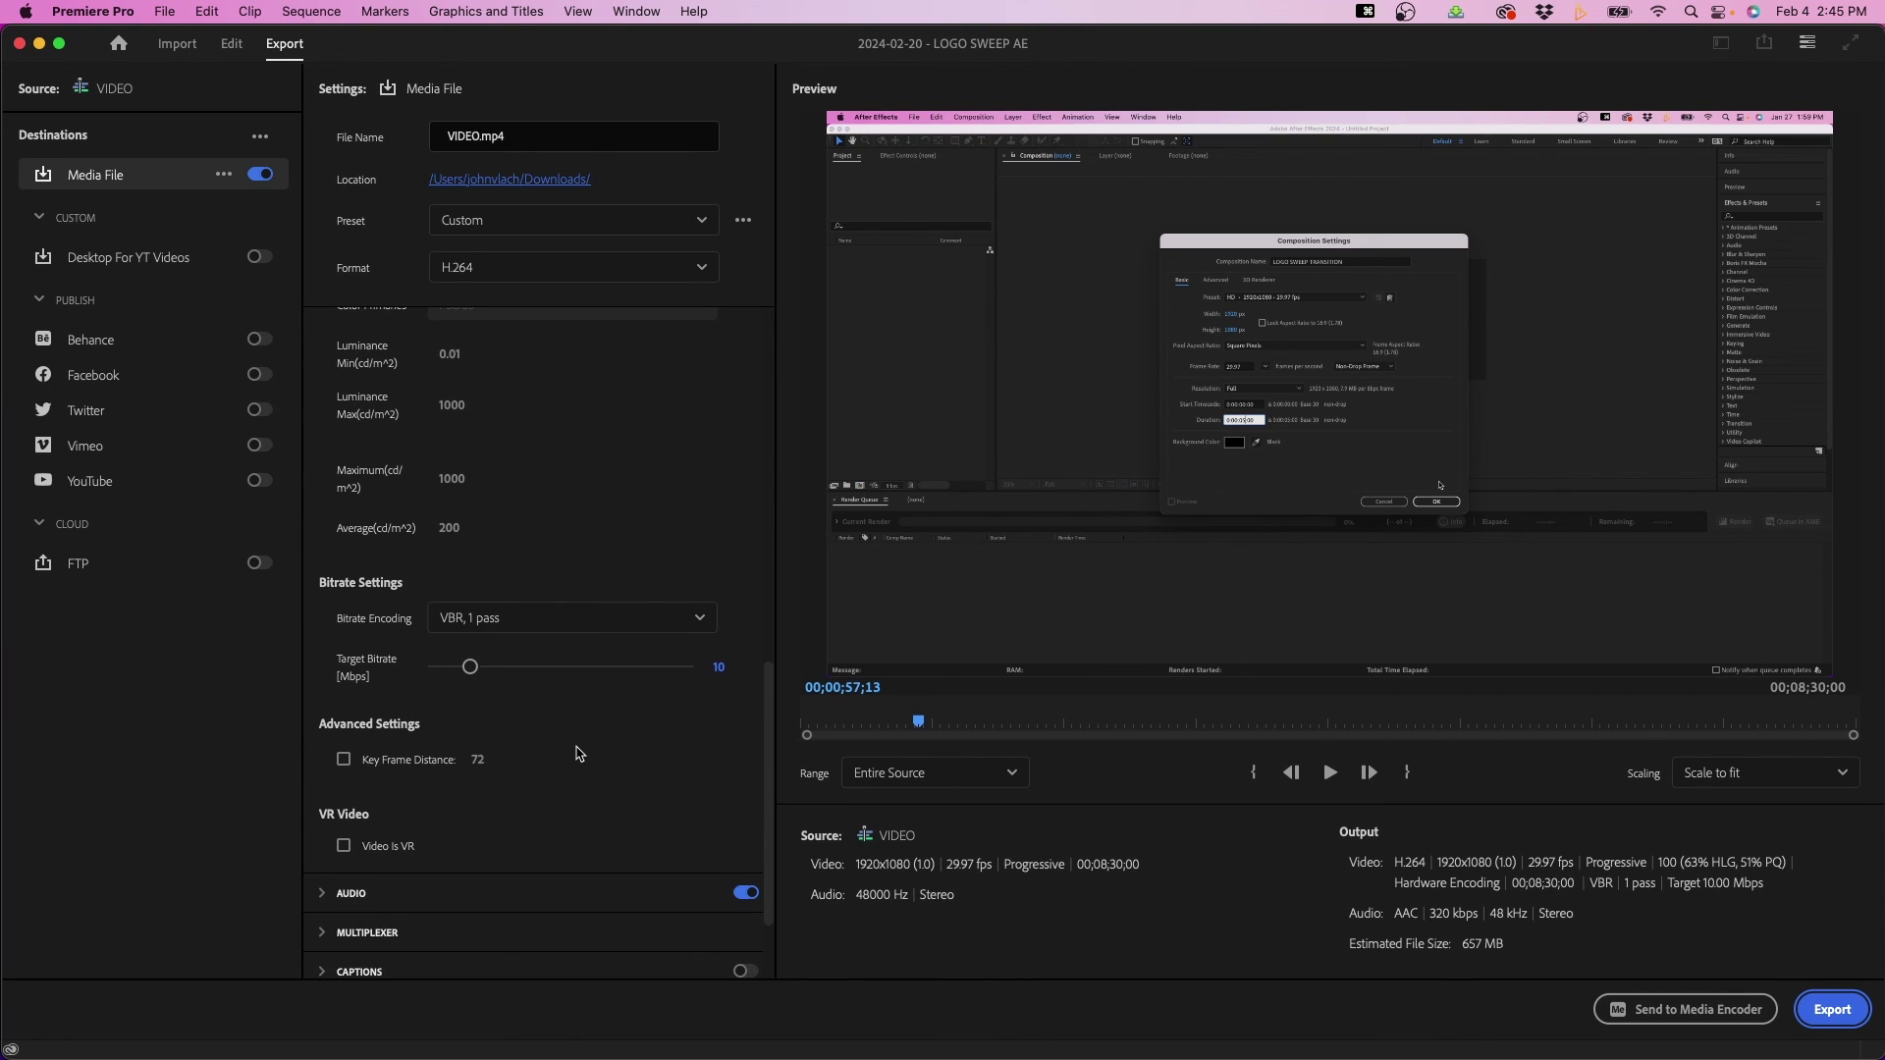
scroll(577, 753, "down", 3)
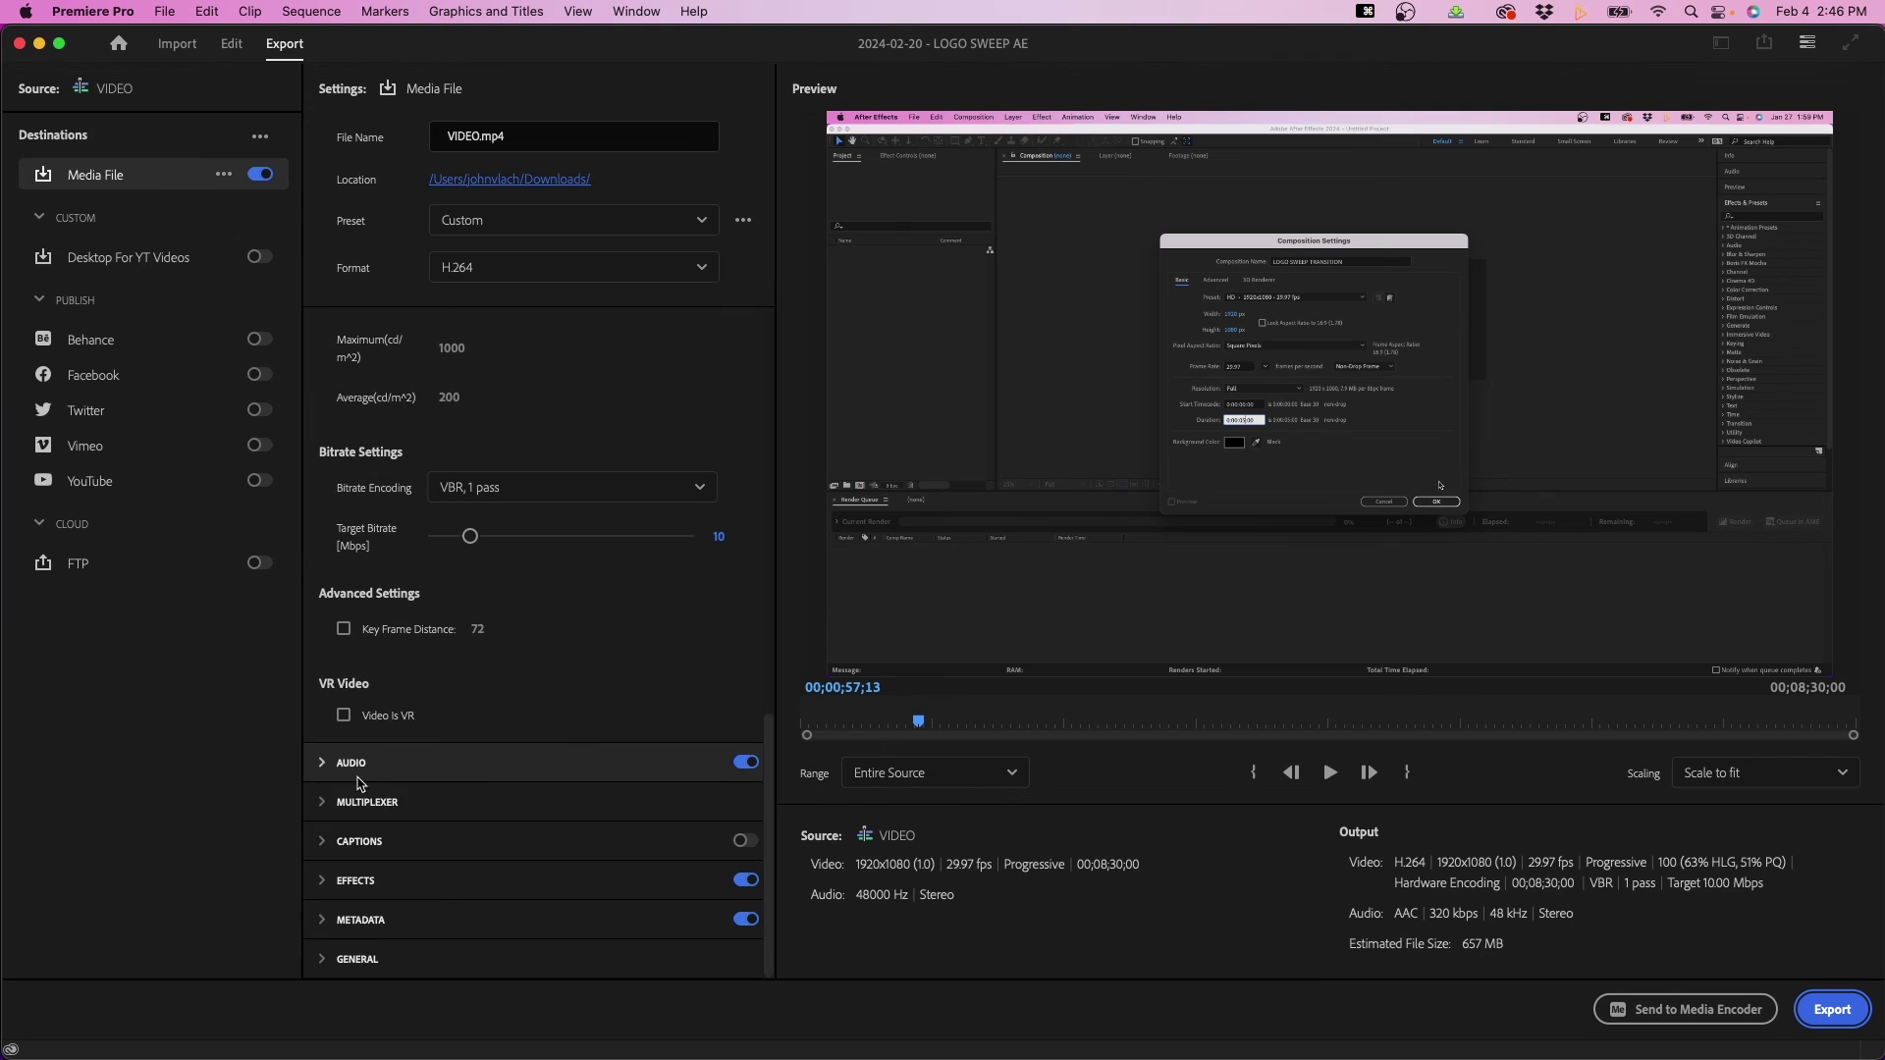
left_click(322, 841)
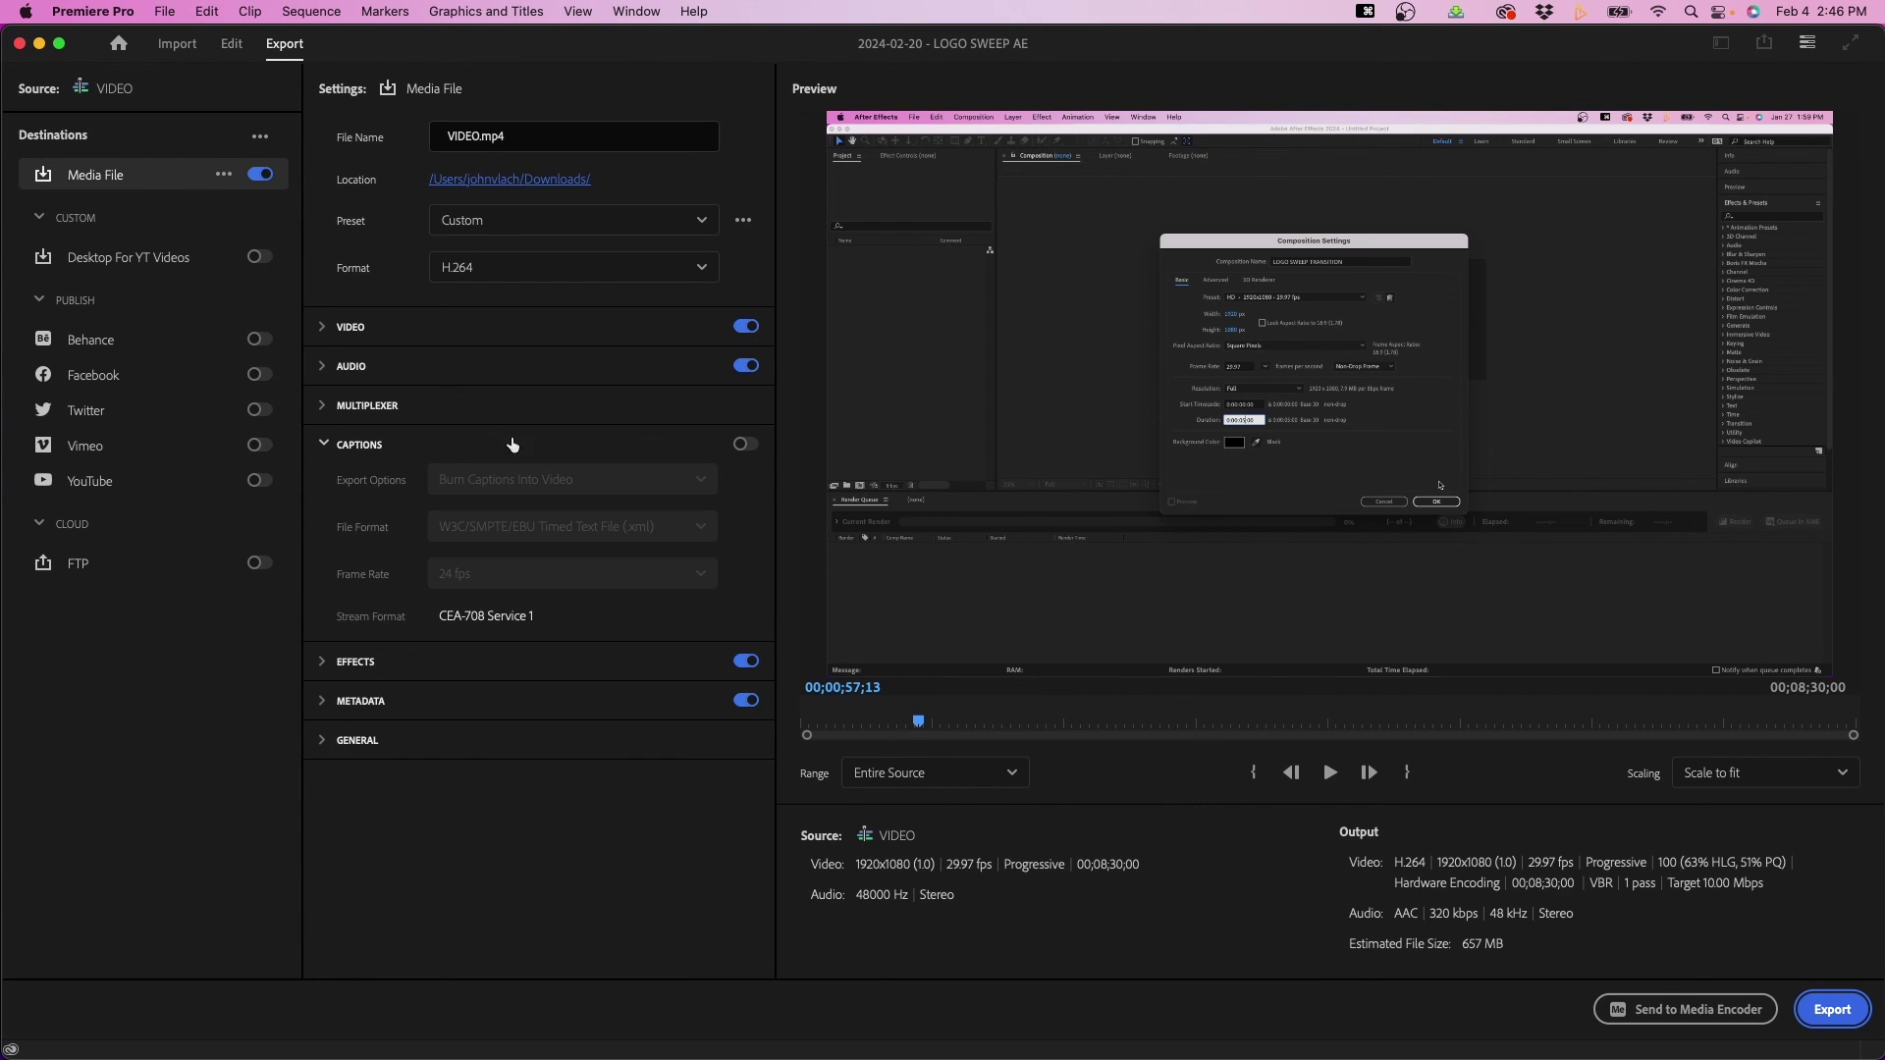
left_click(744, 447)
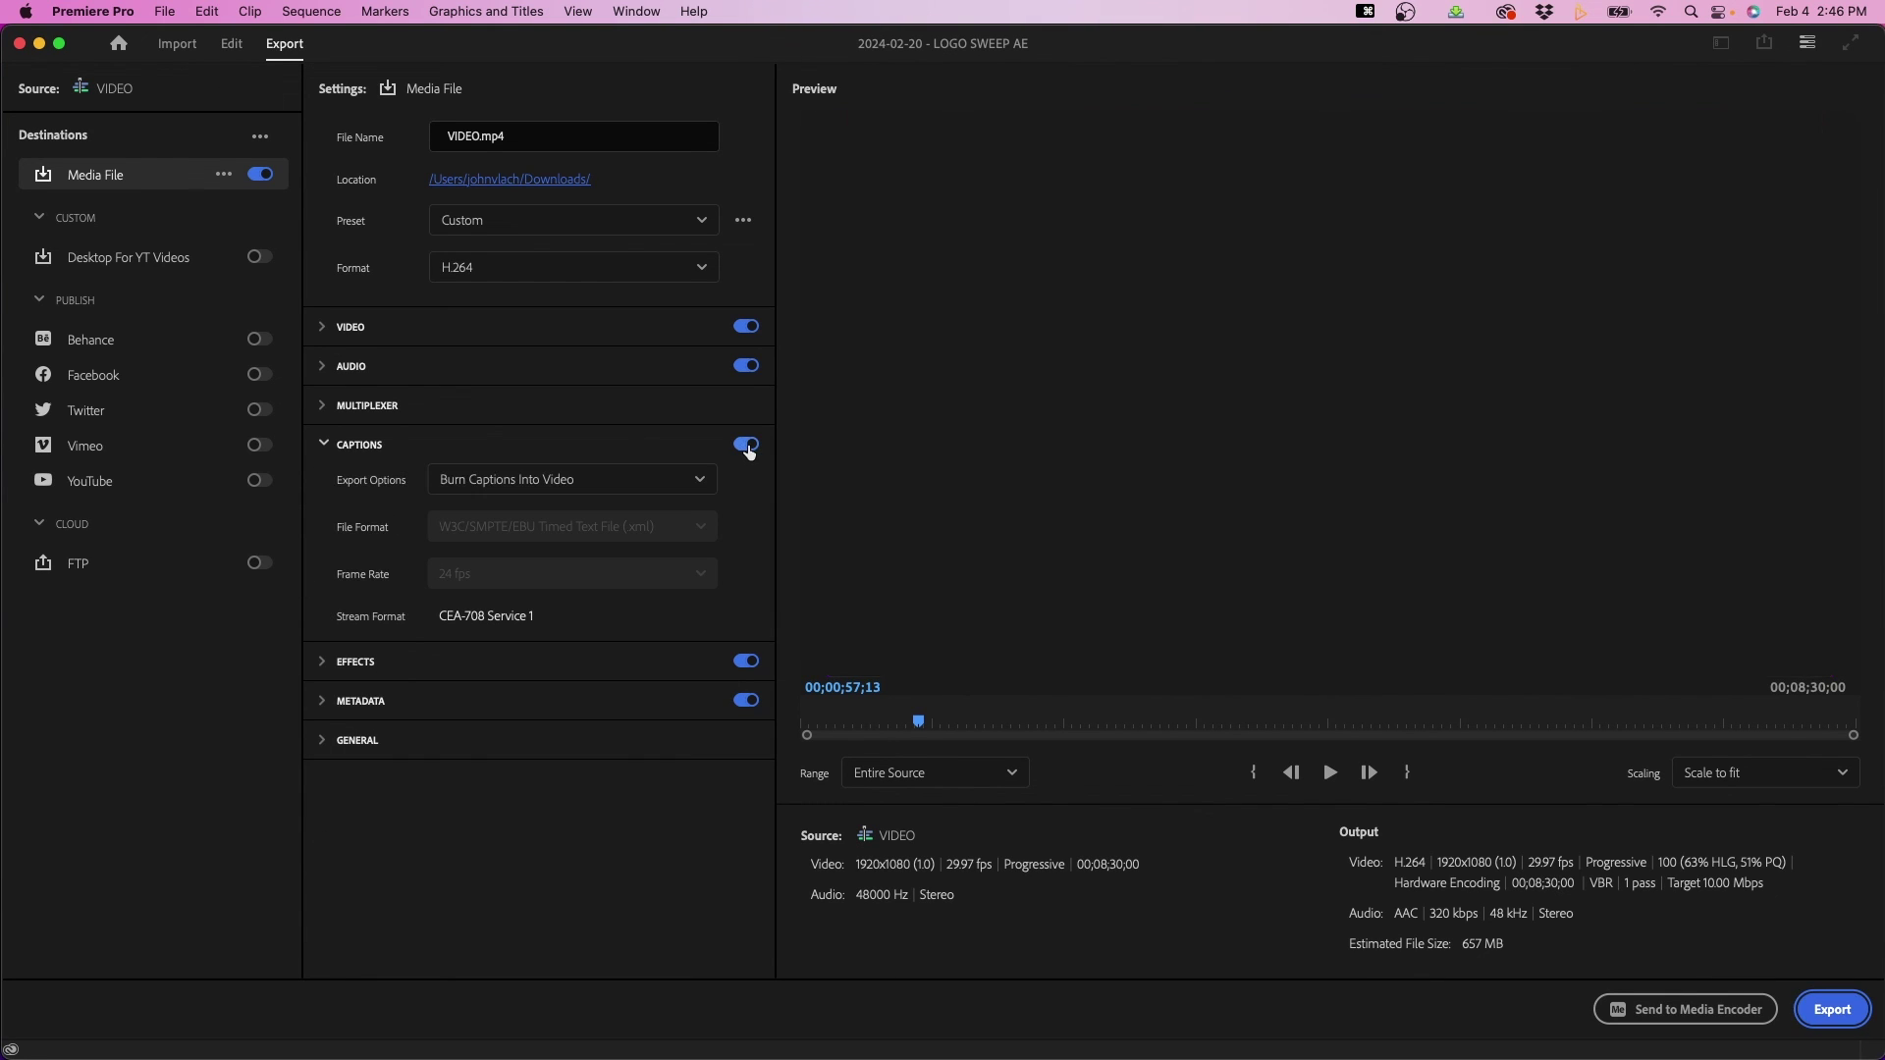
left_click(615, 481)
left_click(539, 551)
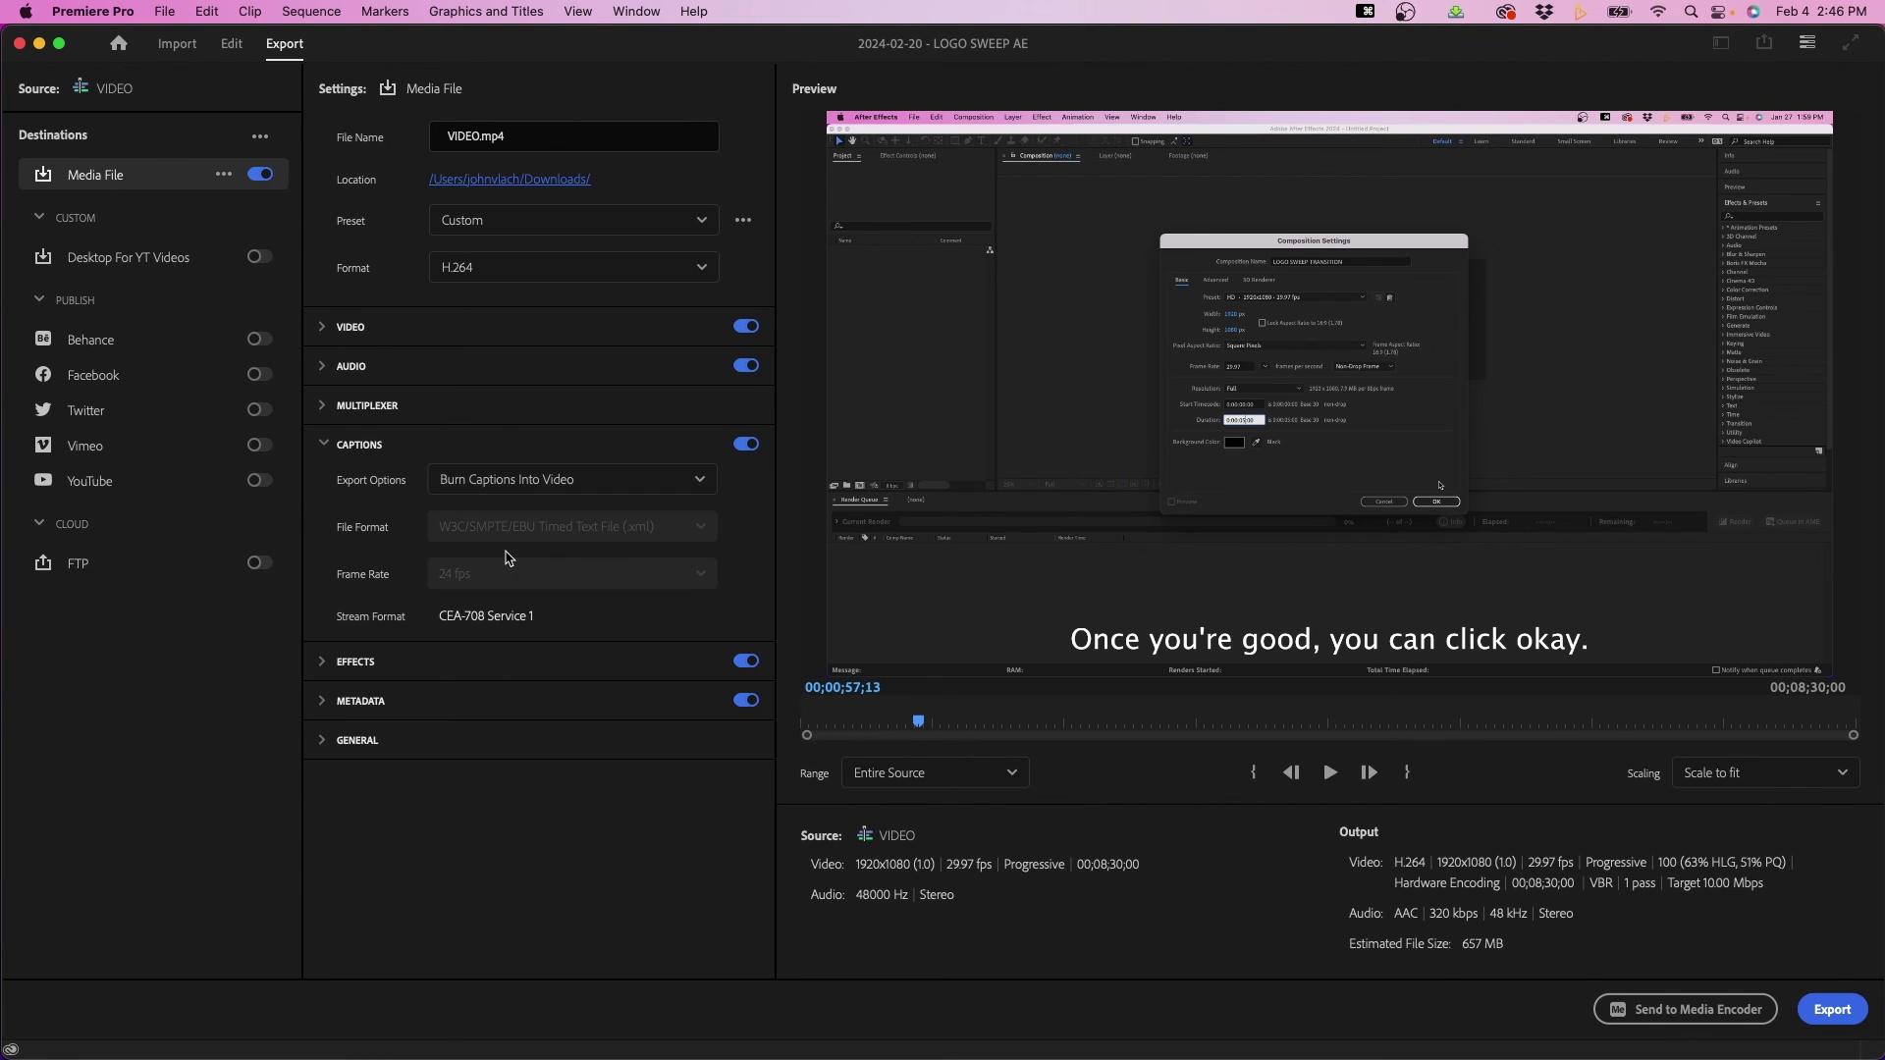